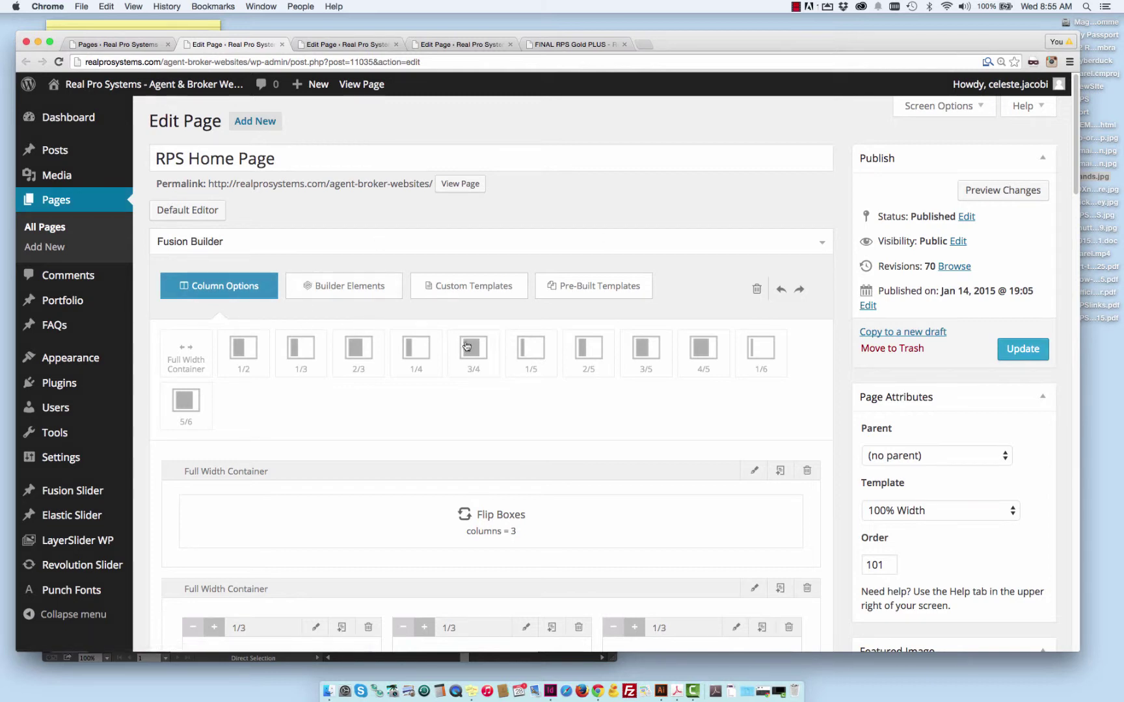
# Step: Enlarge the browser window slightly and review the first Full Width Containers of the RPS Home Page in Fusion Builder
pyautogui.moveTo(1080, 650); pyautogui.dragTo(1085, 659)
pyautogui.scroll(-1, 663, 398)
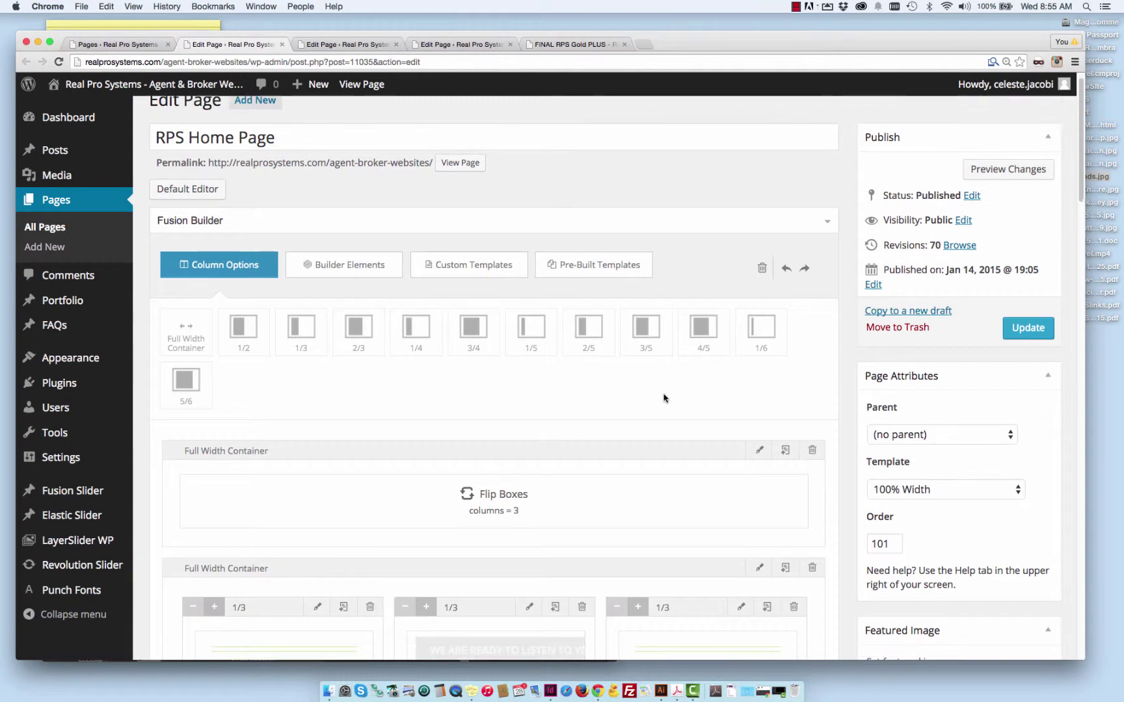
pyautogui.scroll(-2, 567, 449)
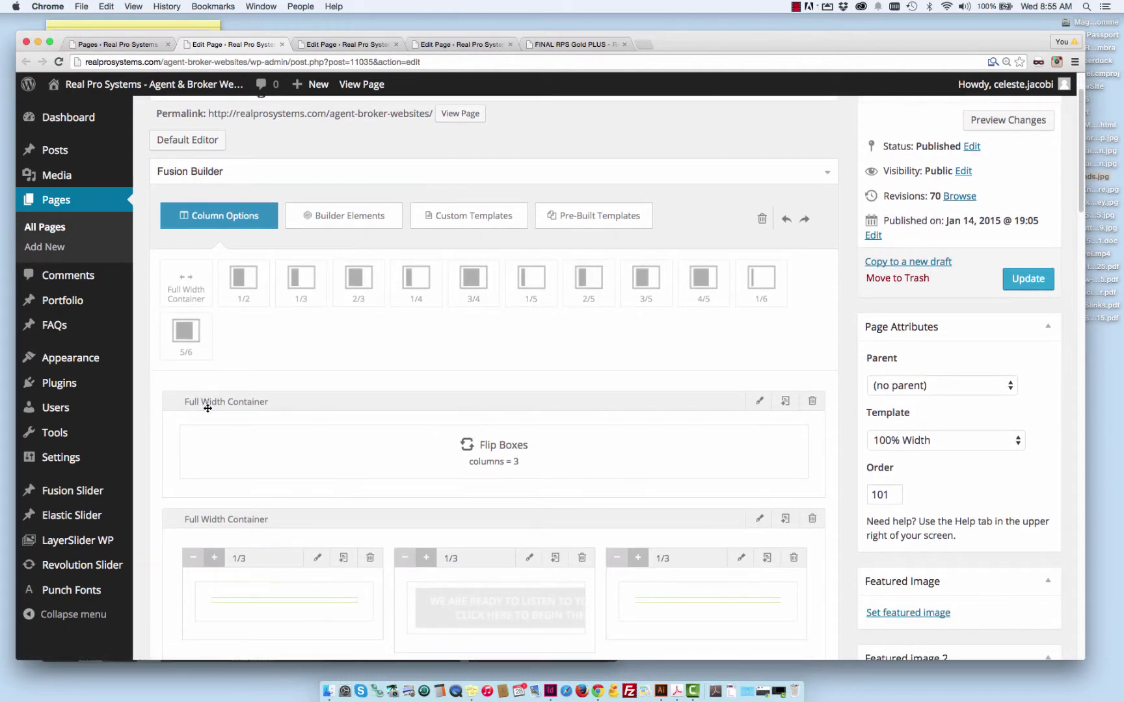
pyautogui.scroll(-1, 208, 406)
pyautogui.scroll(-3, 210, 502)
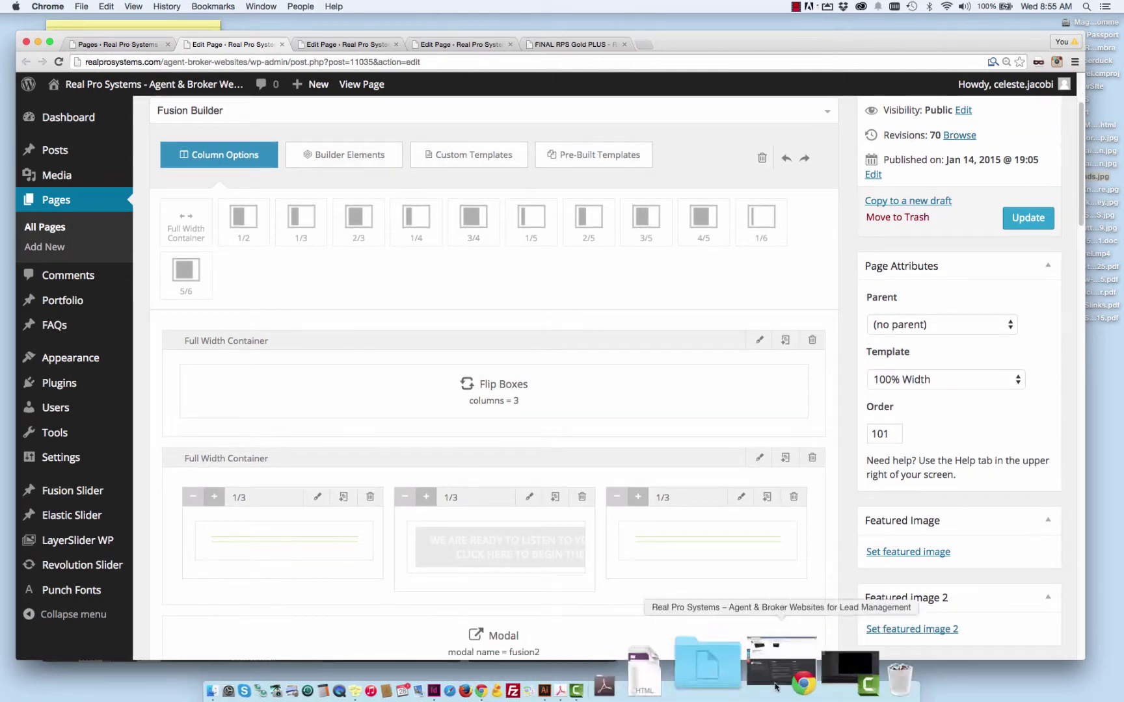
# Step: Restore the minimized window with the live agent-broker-websites page, move it partly off the editor window, and show its flip boxes
pyautogui.click(747, 663)
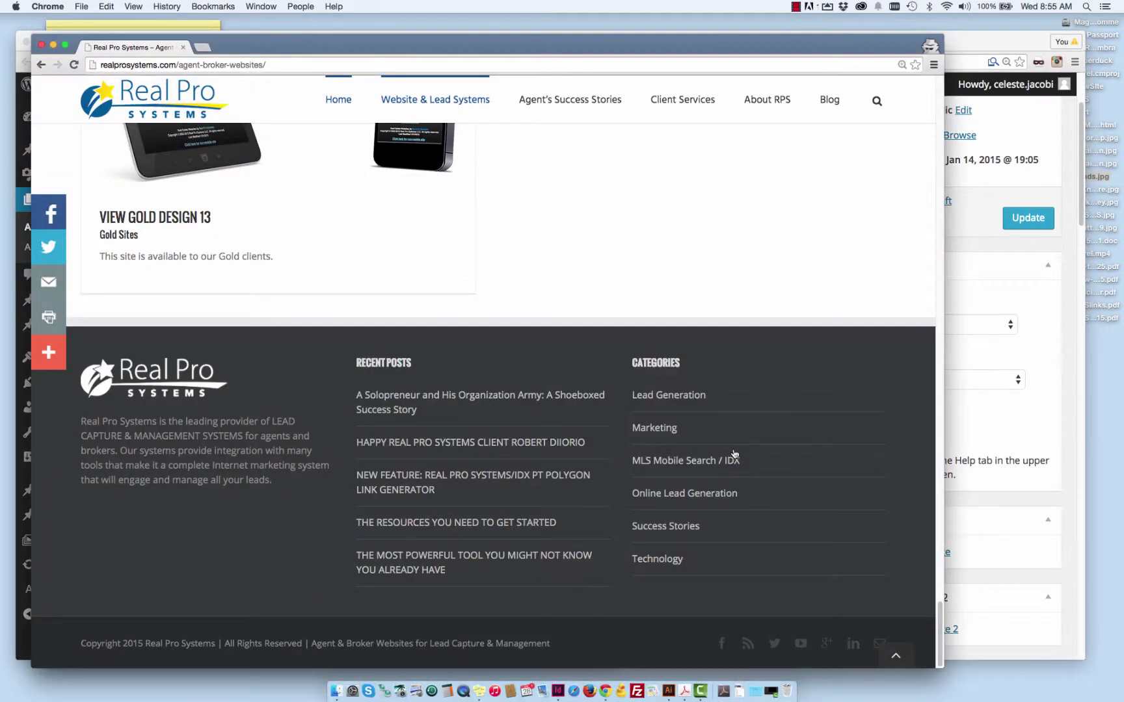
pyautogui.scroll(20, 730, 458)
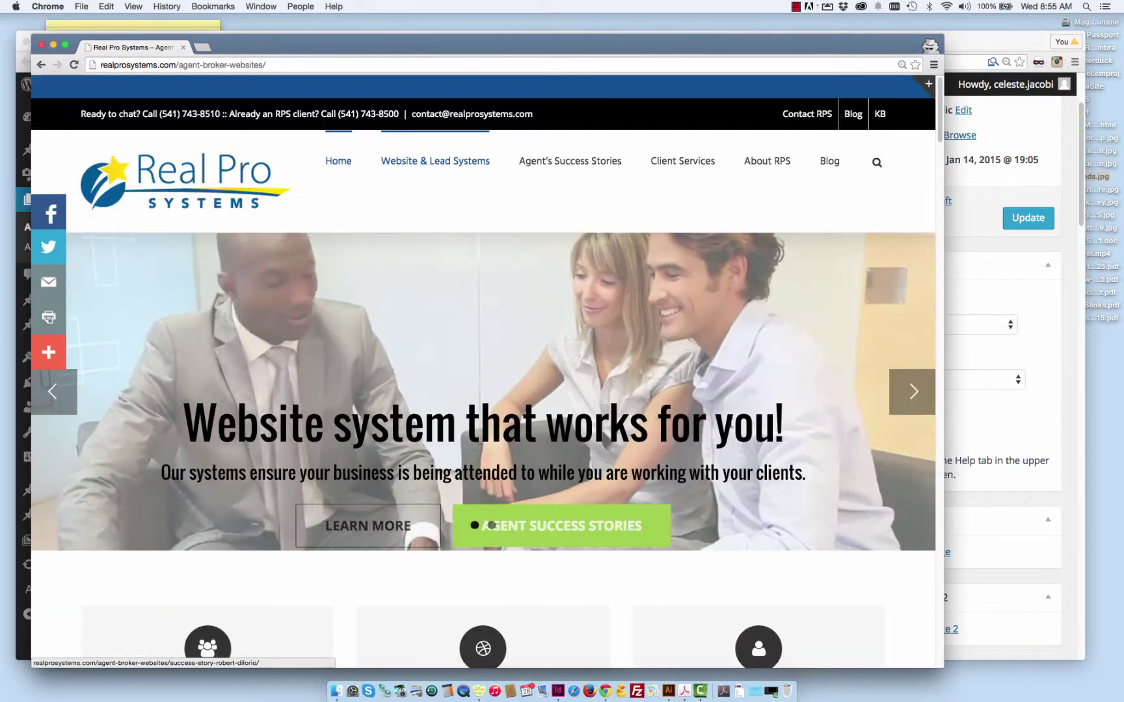
pyautogui.moveTo(455, 47); pyautogui.dragTo(610, 52)
pyautogui.scroll(-5, 497, 299)
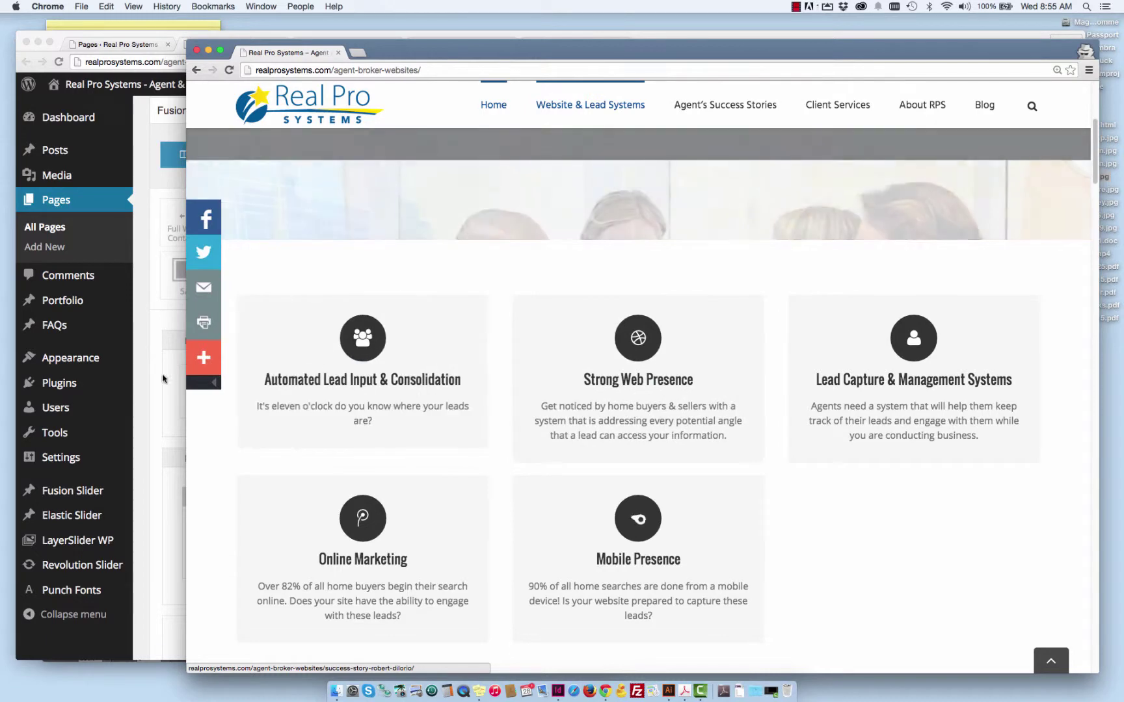
# Step: Compare the live page's flip boxes with the Flip Boxes element in the editor, and examine the three-column container and modals below it
pyautogui.click(176, 374)
pyautogui.click(1091, 436)
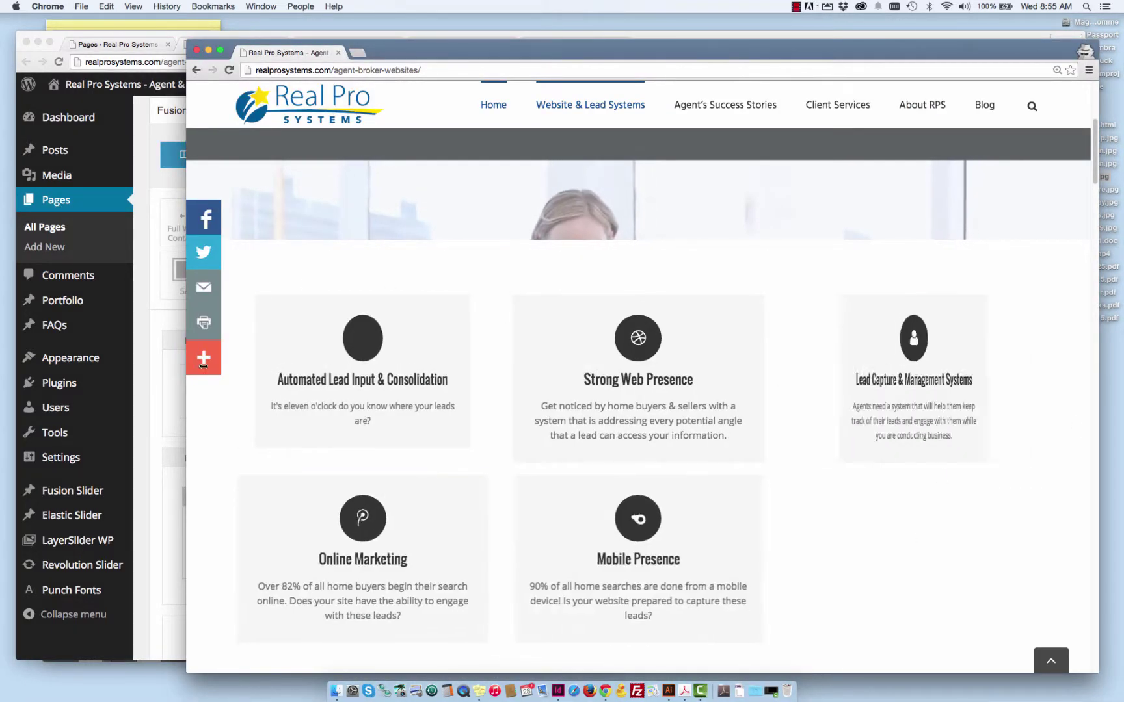
pyautogui.click(172, 390)
pyautogui.scroll(-1, 282, 395)
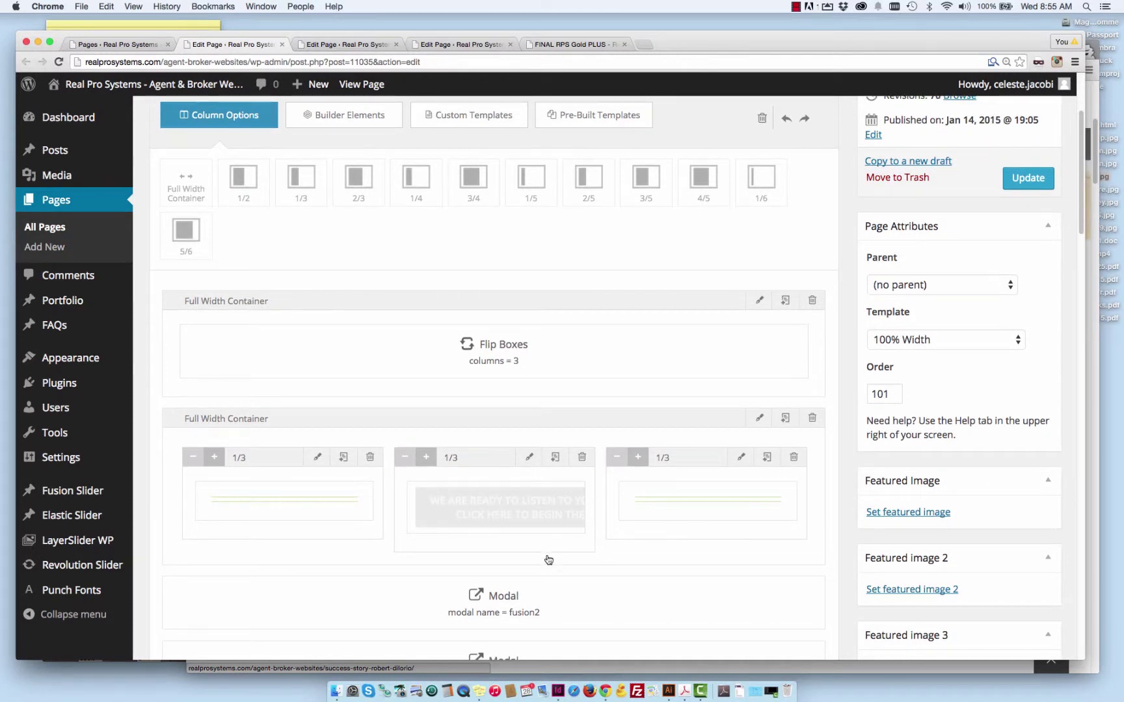
pyautogui.scroll(-1, 541, 550)
pyautogui.scroll(-1, 541, 550)
pyautogui.scroll(-1, 497, 527)
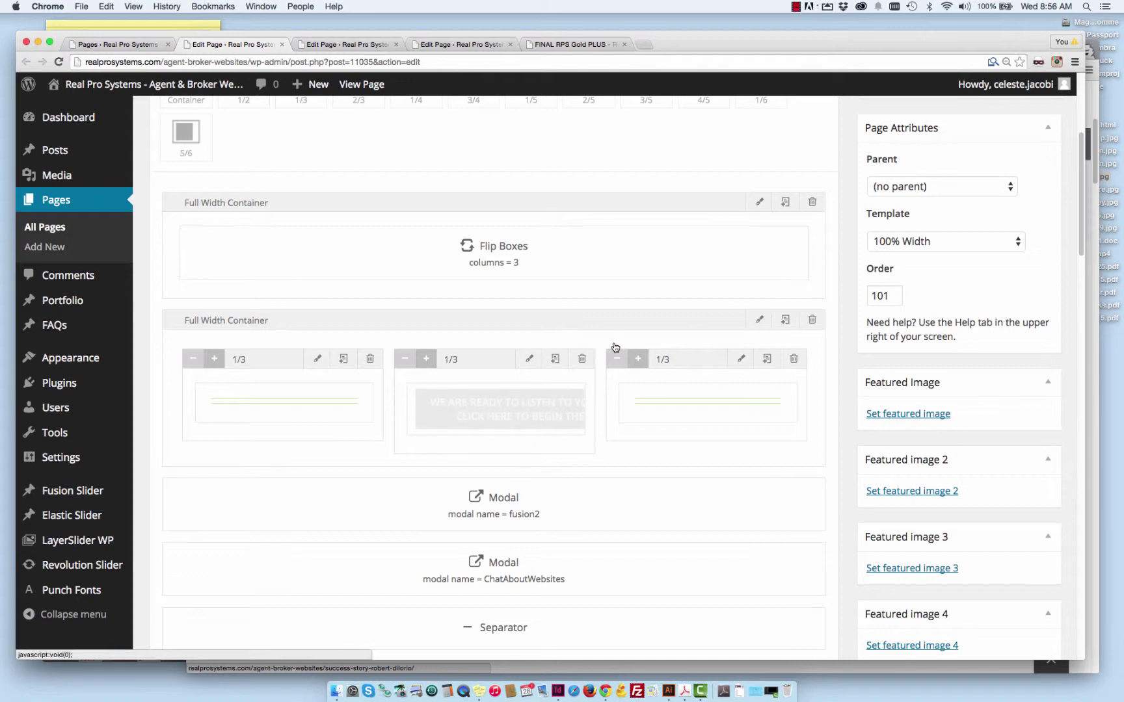
pyautogui.scroll(-2, 206, 318)
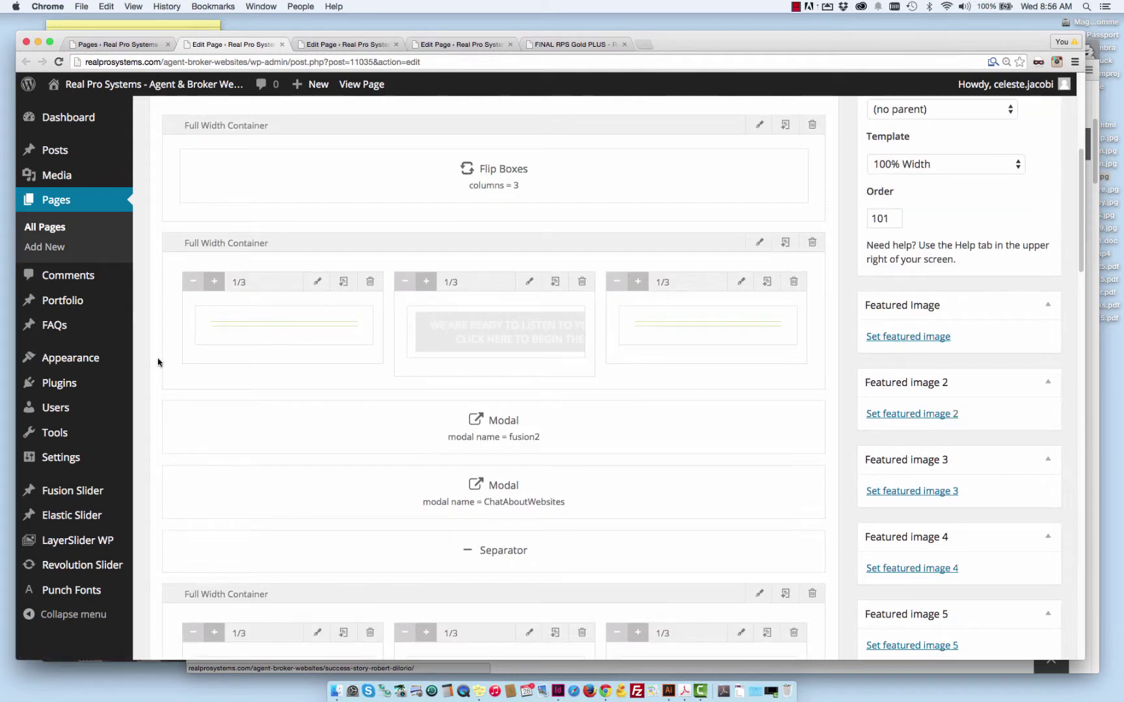
# Step: Compare the live page's "We are ready to listen to your business needs!" banner with its three-column container in the editor
pyautogui.click(1090, 286)
pyautogui.scroll(-5, 798, 316)
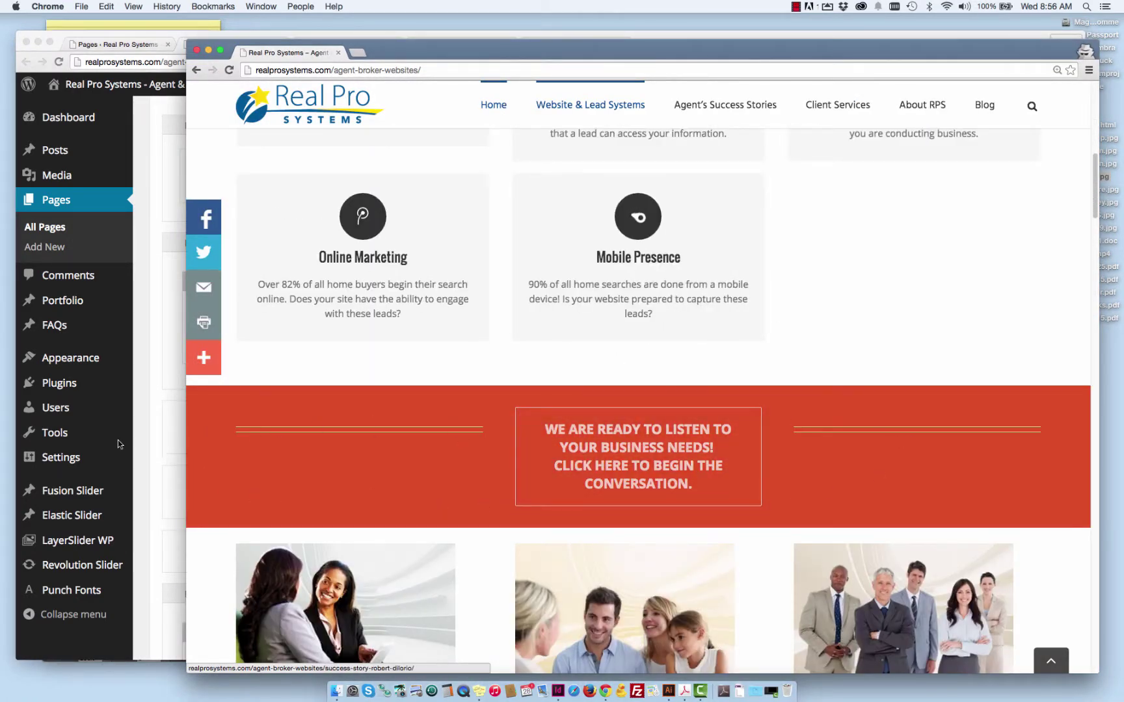
pyautogui.click(142, 444)
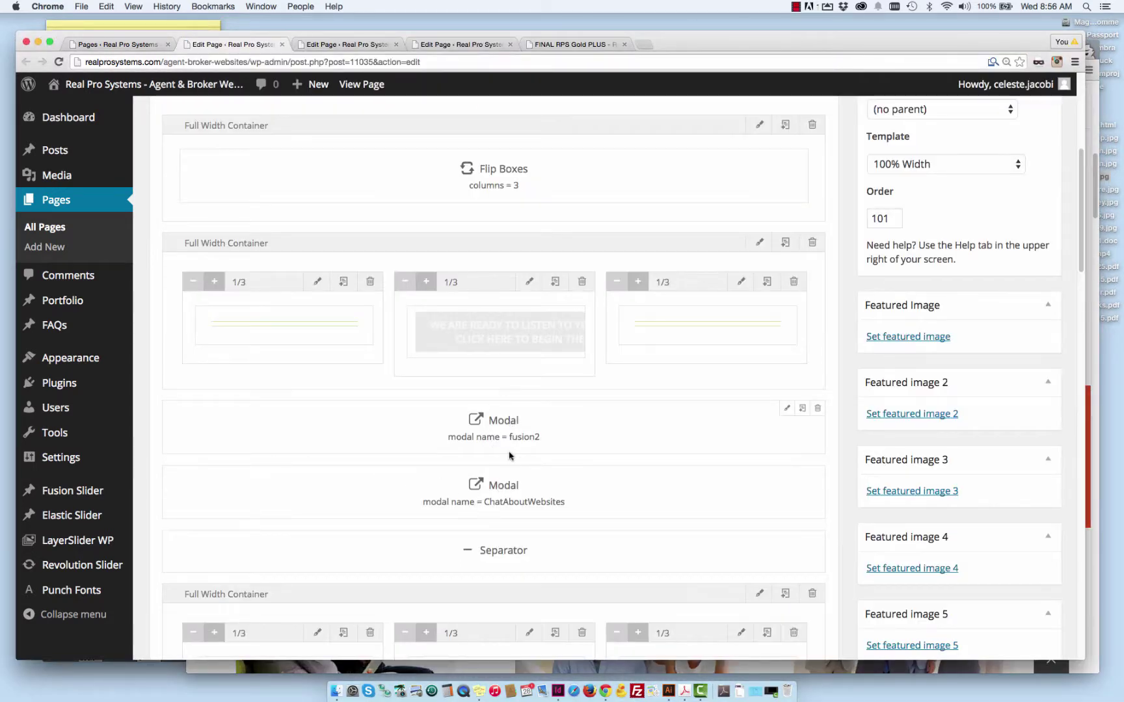
# Step: Open the popup form from the live "We are ready to listen" banner, compare it with the editor's Modal elements, and close it
pyautogui.click(1082, 329)
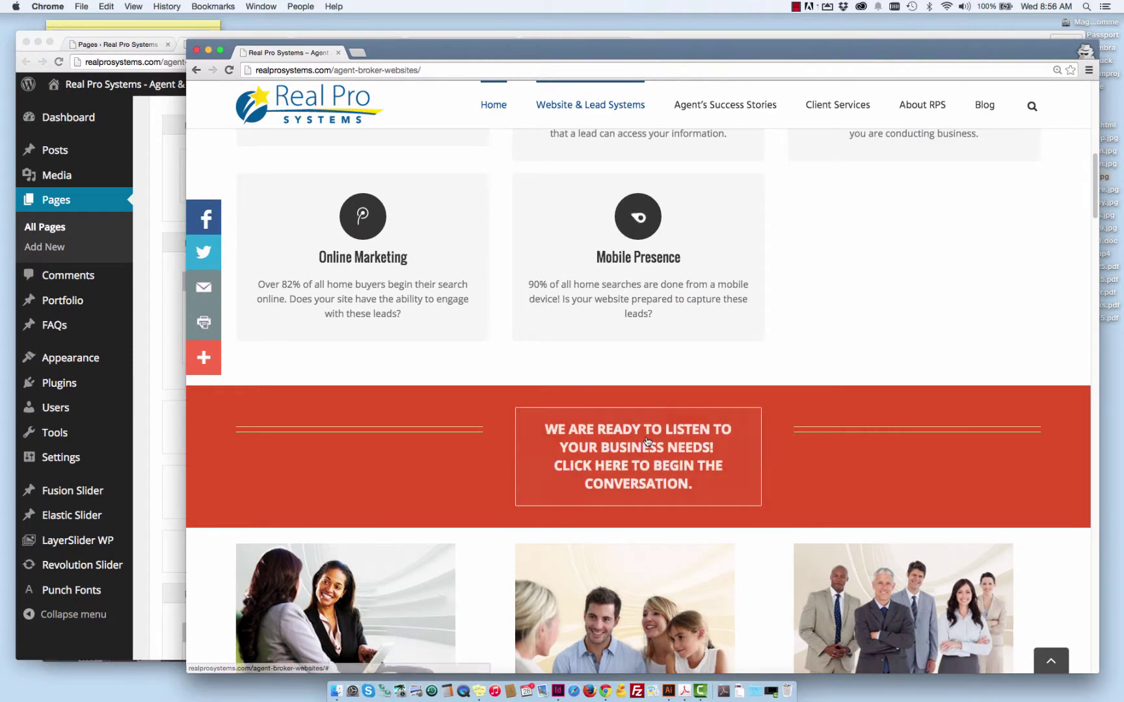
pyautogui.click(641, 432)
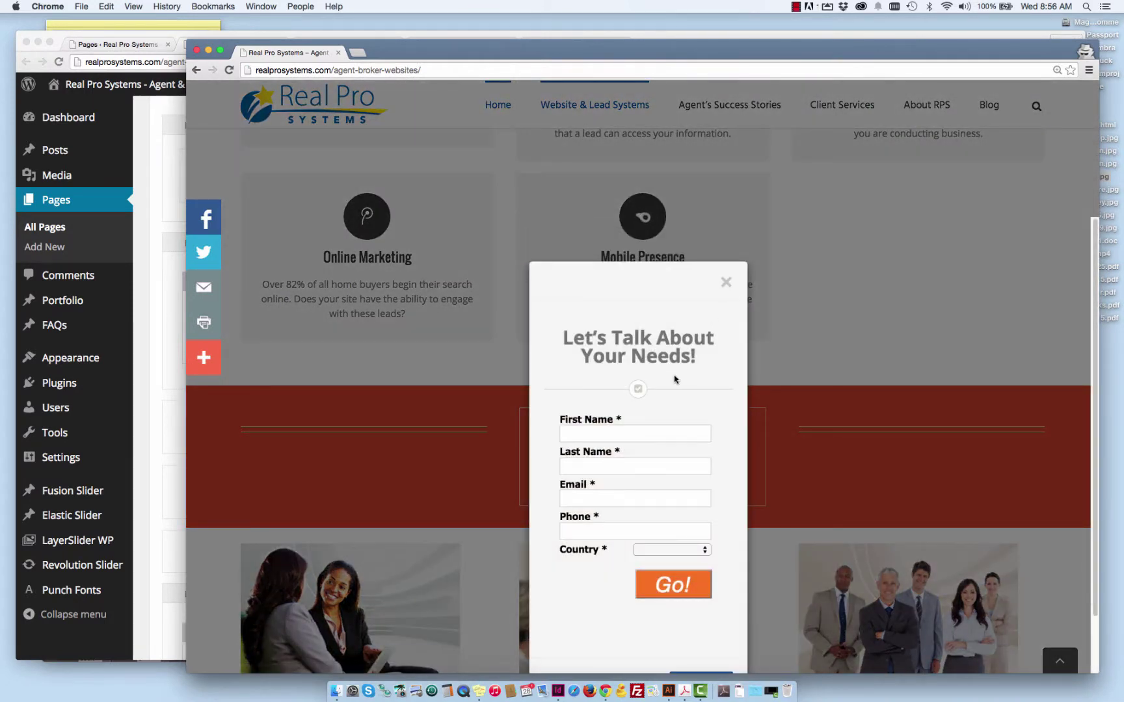
pyautogui.click(150, 379)
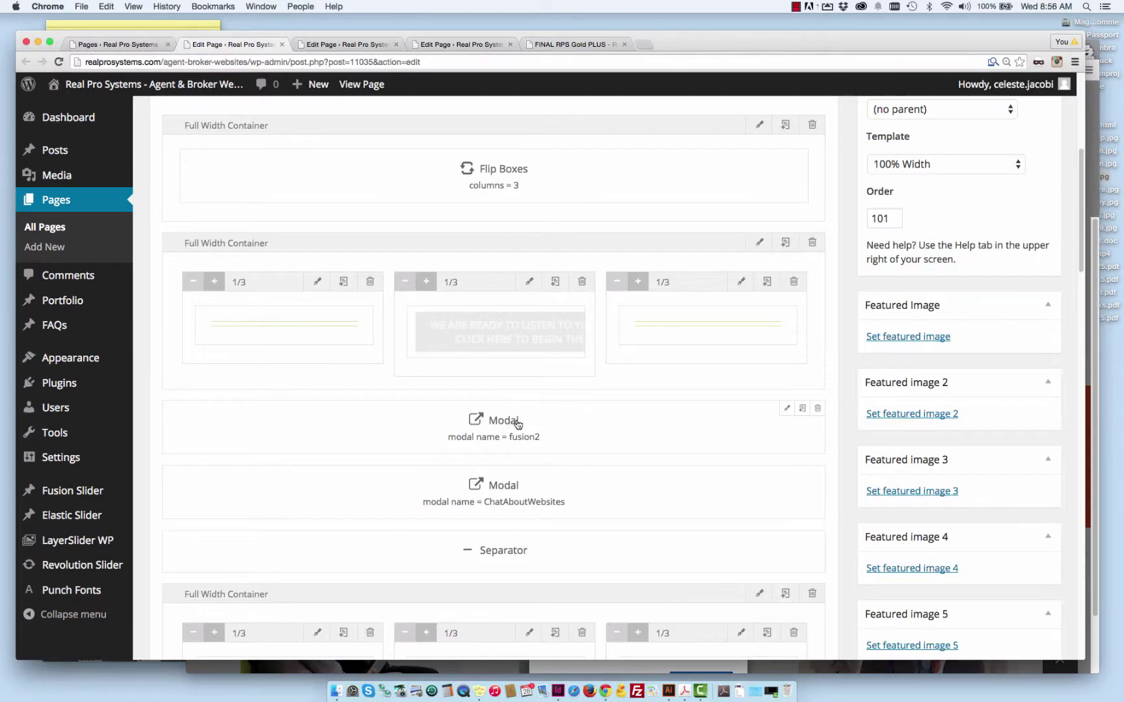
pyautogui.click(1095, 379)
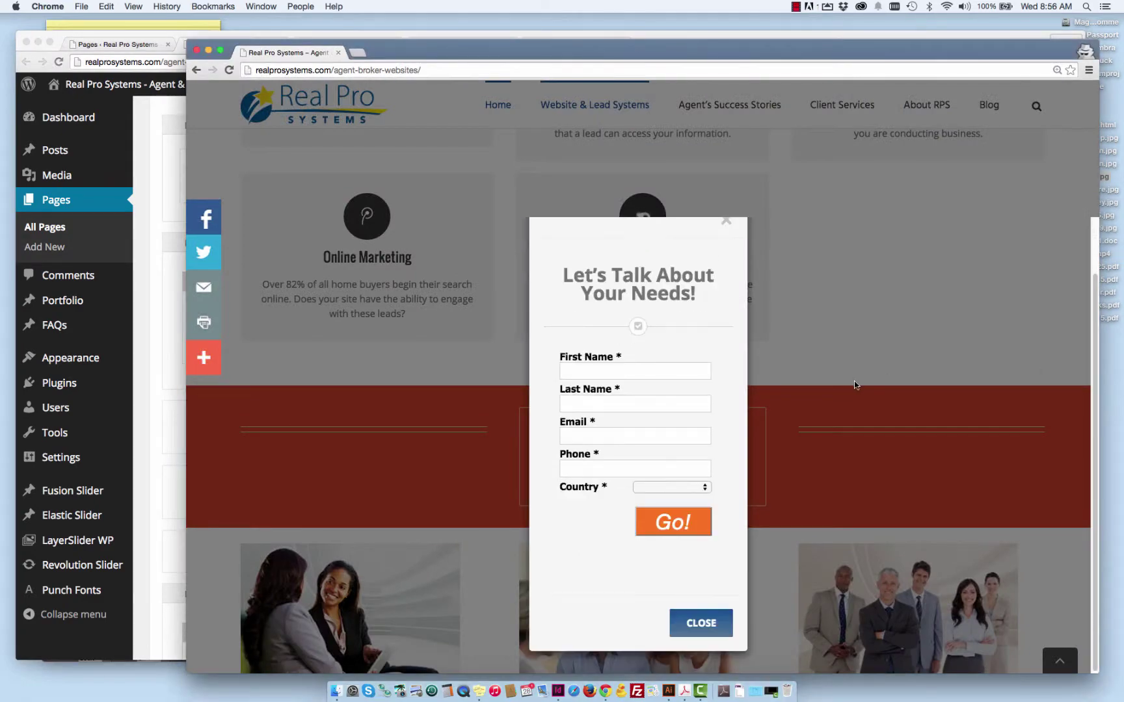
pyautogui.click(729, 222)
# Step: Open the popup form from the live "Let's chat about your lead generation" banner, check the editor's modals and separator, and close the form
pyautogui.scroll(-10, 778, 237)
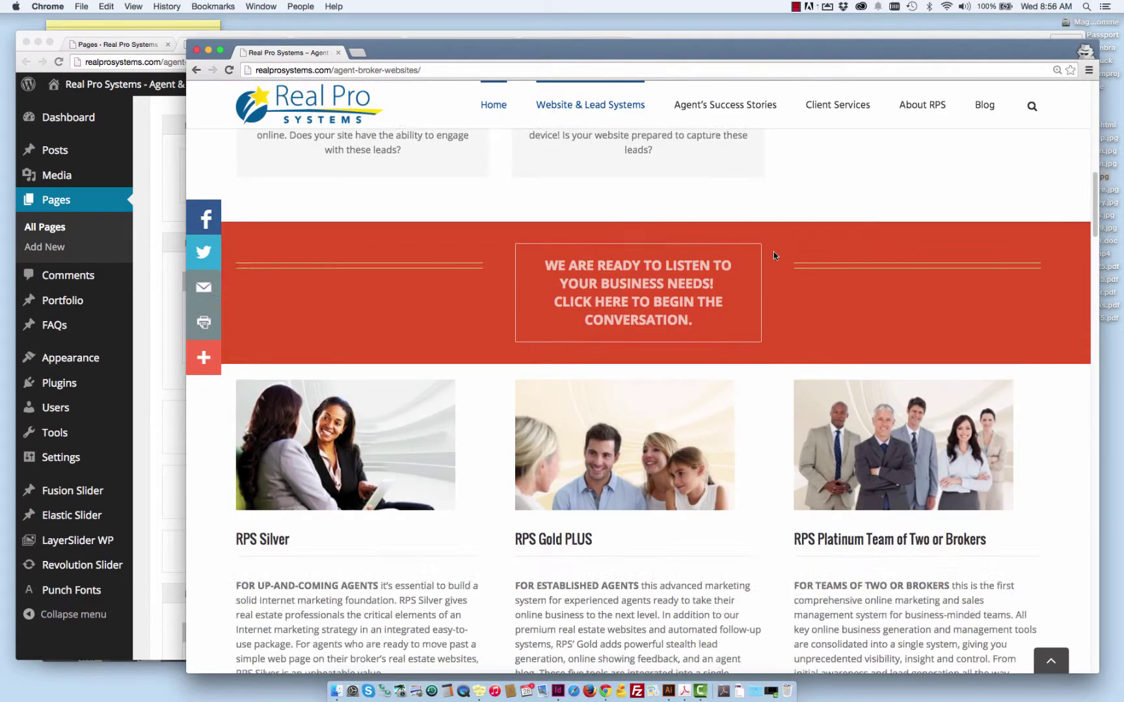
pyautogui.scroll(-5, 609, 499)
pyautogui.click(615, 523)
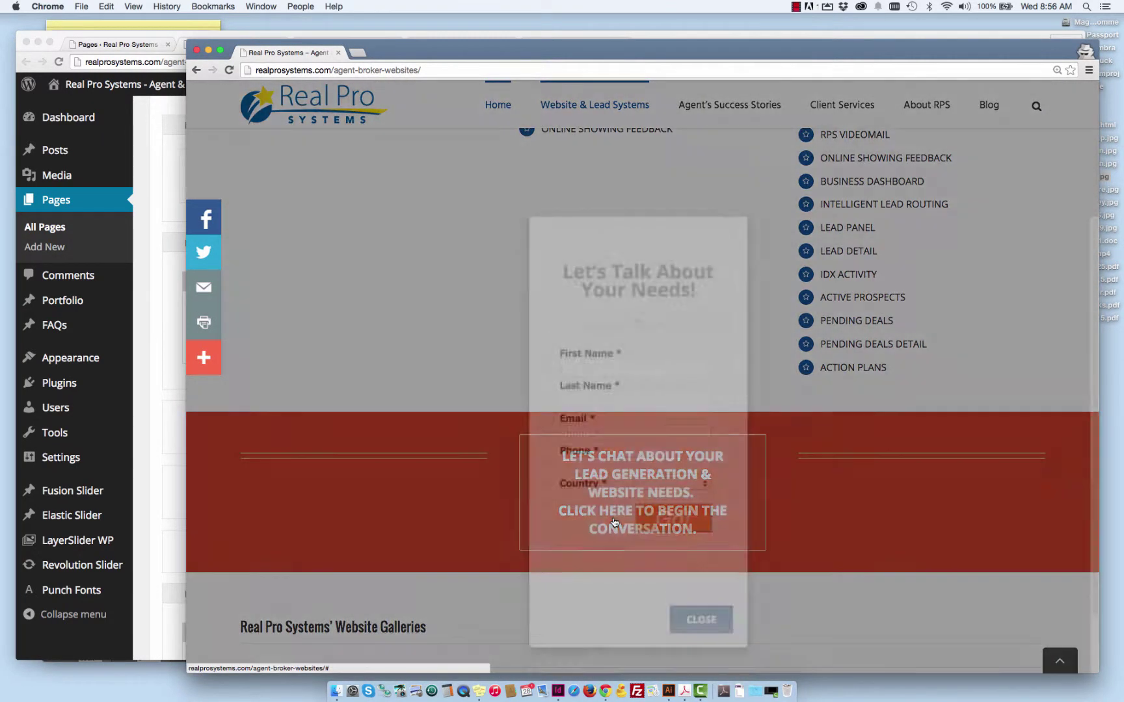
pyautogui.click(138, 377)
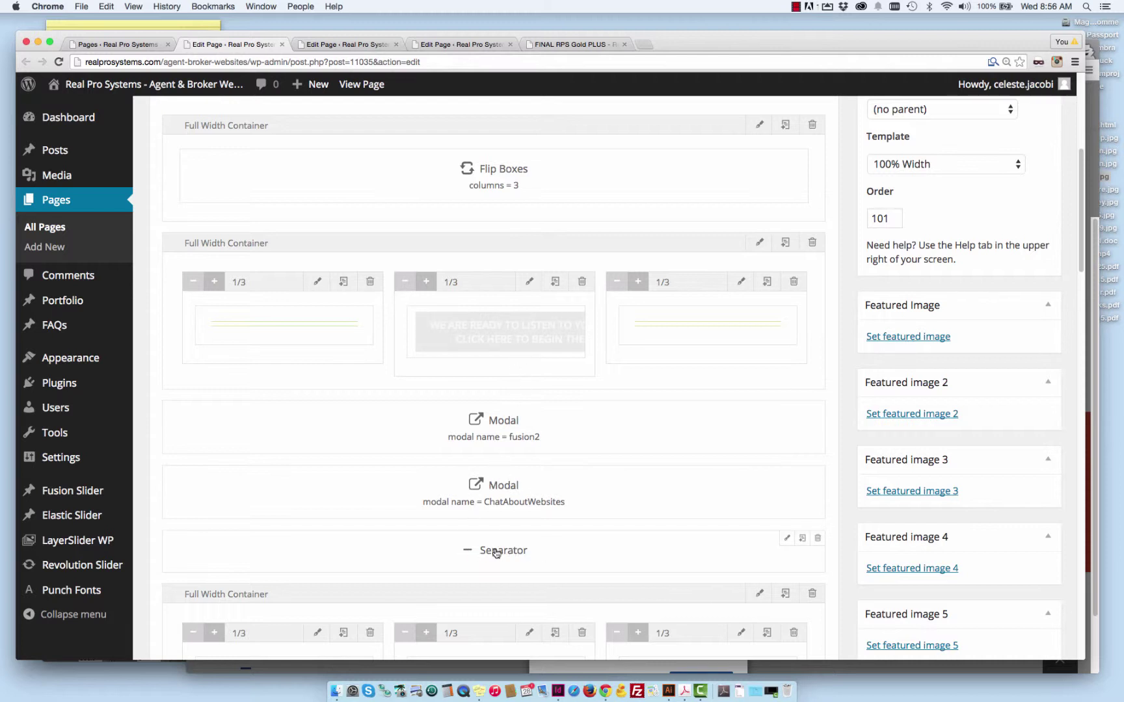
pyautogui.click(1091, 408)
pyautogui.click(727, 283)
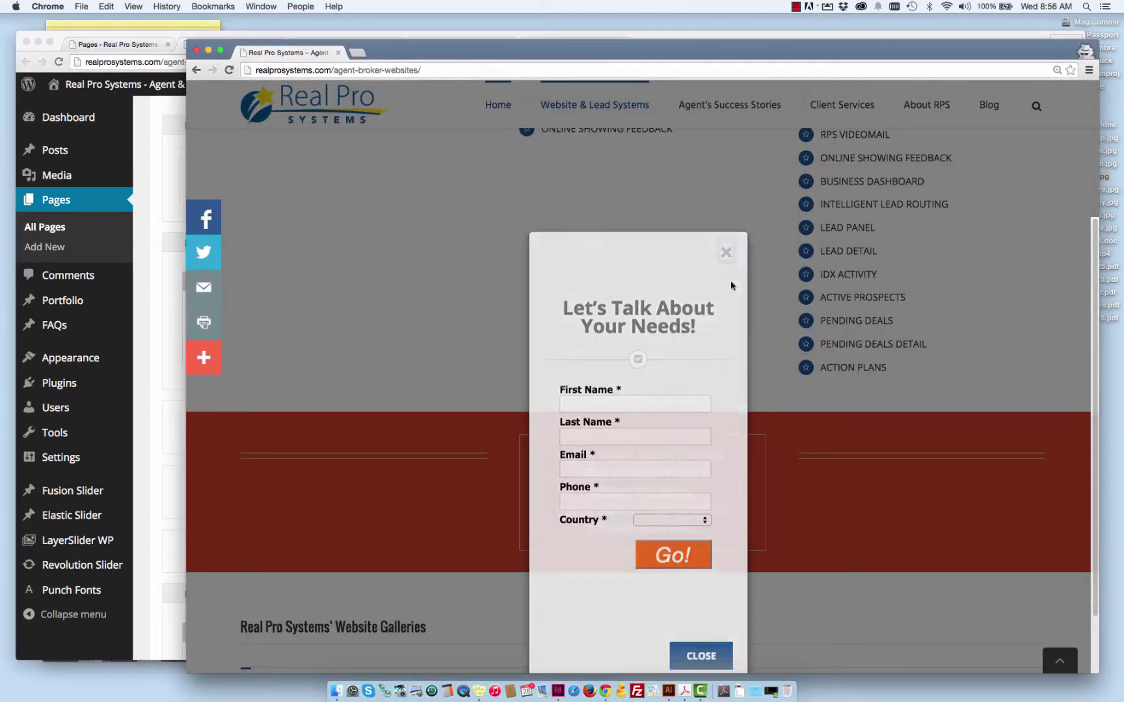
# Step: View the RPS Silver, RPS Gold PLUS and RPS Platinum columns beneath the first red banner on the live page
pyautogui.scroll(10, 737, 293)
pyautogui.scroll(2, 733, 295)
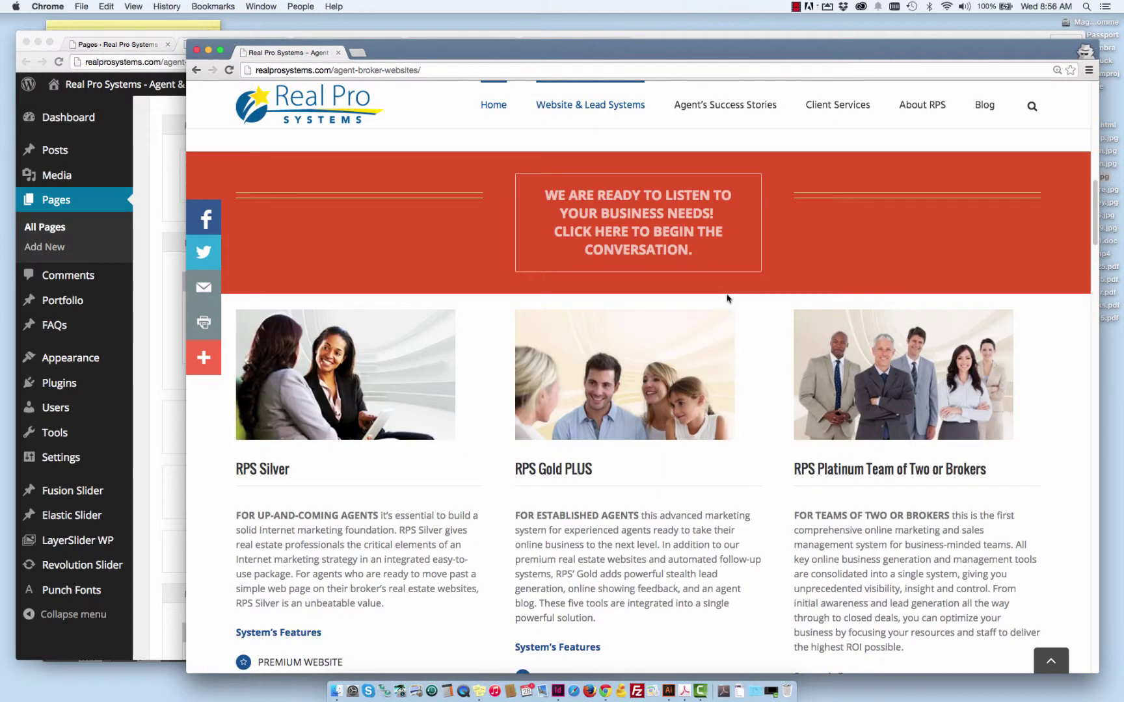
pyautogui.scroll(2, 689, 285)
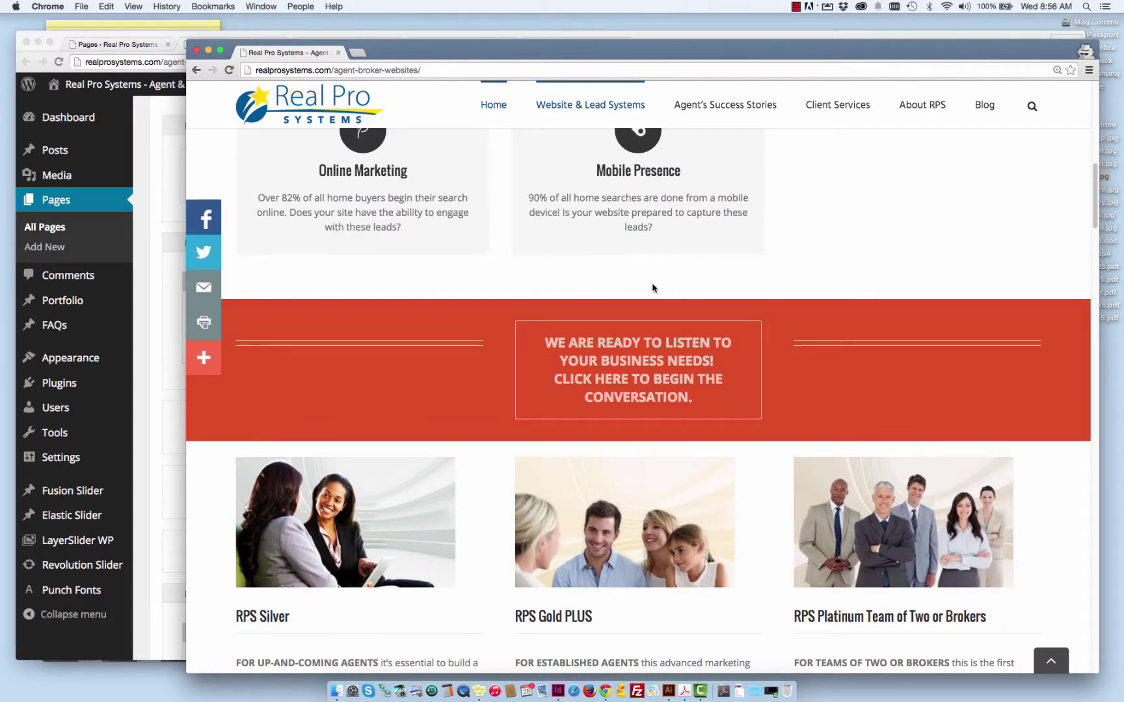
pyautogui.scroll(1, 638, 279)
pyautogui.scroll(-3, 401, 376)
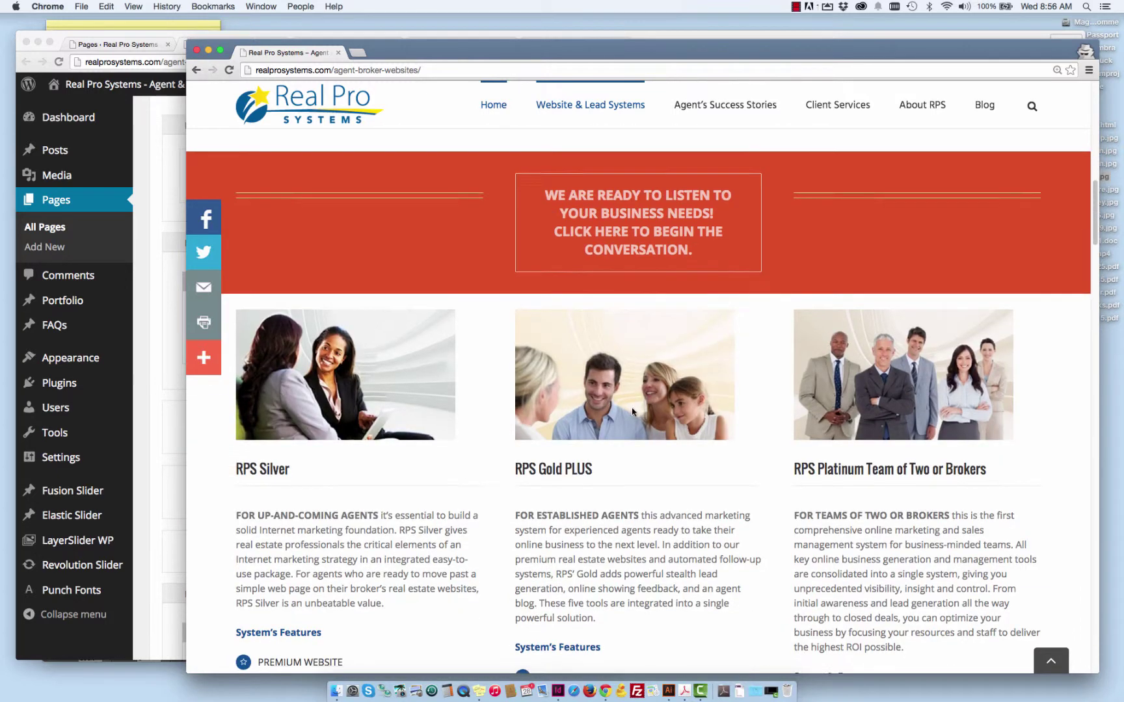
pyautogui.scroll(-2, 632, 408)
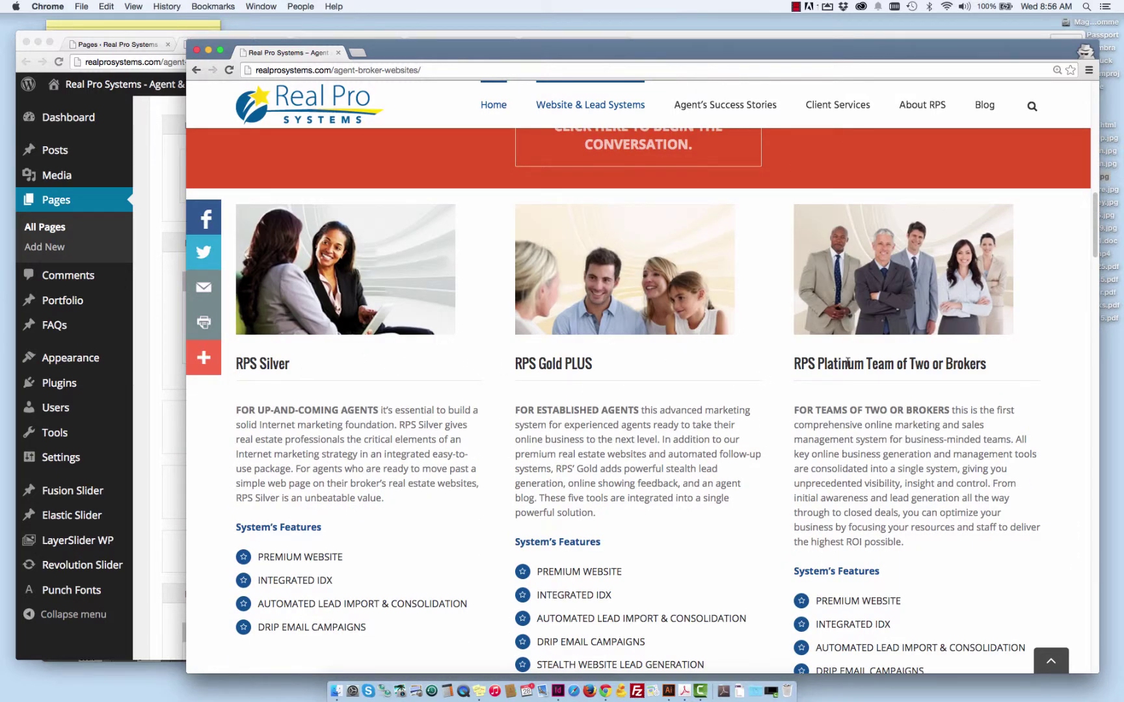
# Step: Examine the editor's matching three-column container, with its image frames, titles, text blocks and checklists, down to the Menu Anchor
pyautogui.click(157, 351)
pyautogui.scroll(-4, 301, 354)
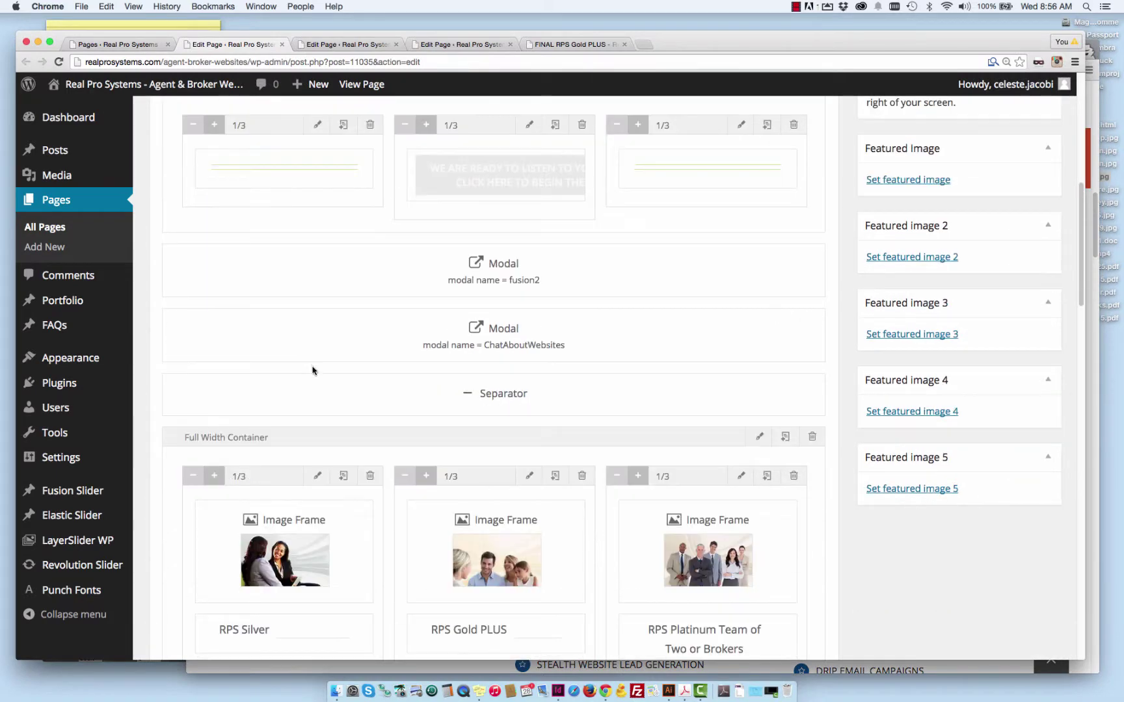
pyautogui.scroll(-6, 313, 371)
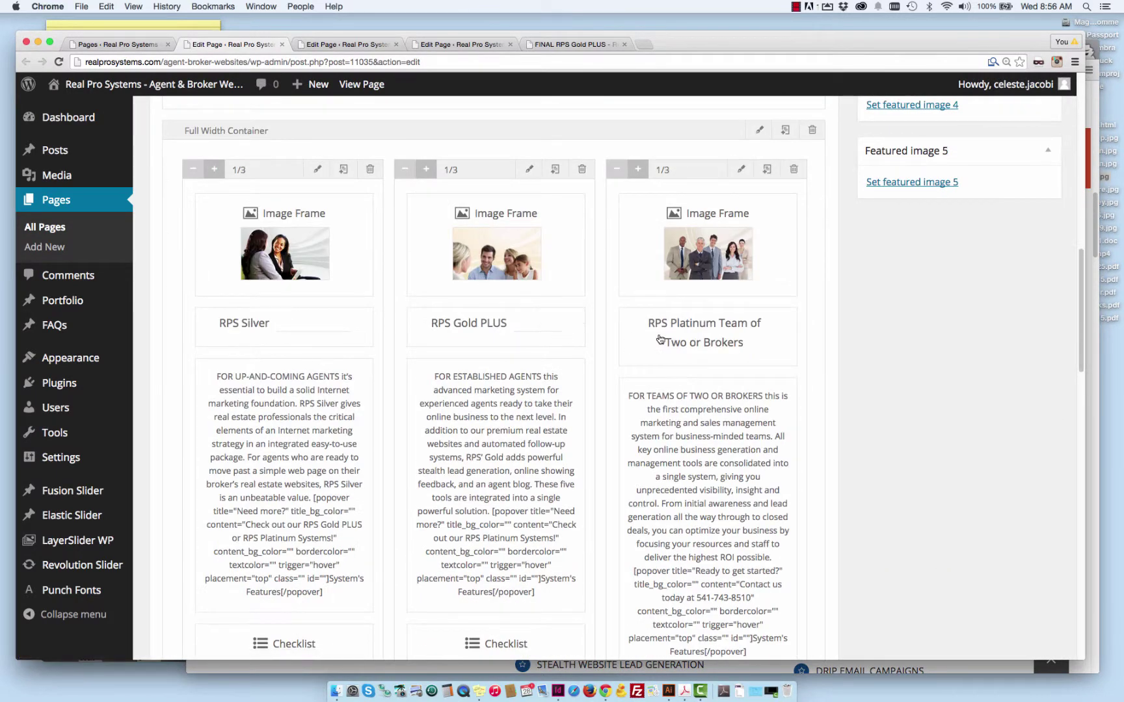
pyautogui.scroll(-3, 693, 333)
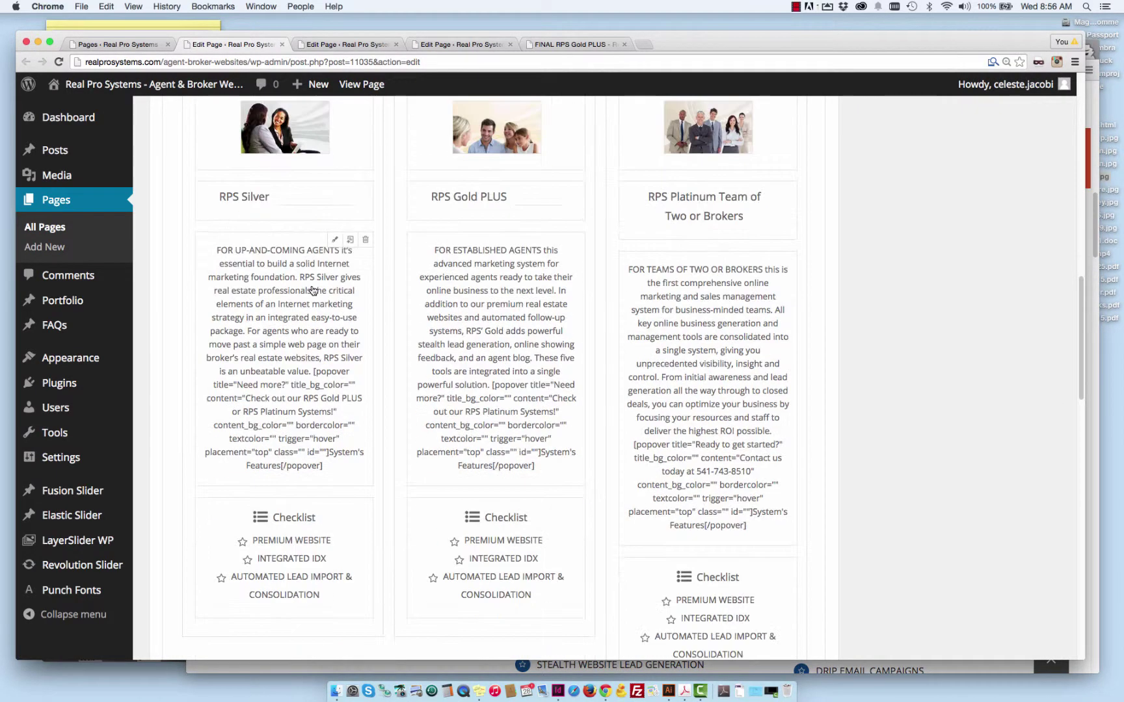
pyautogui.scroll(-3, 700, 376)
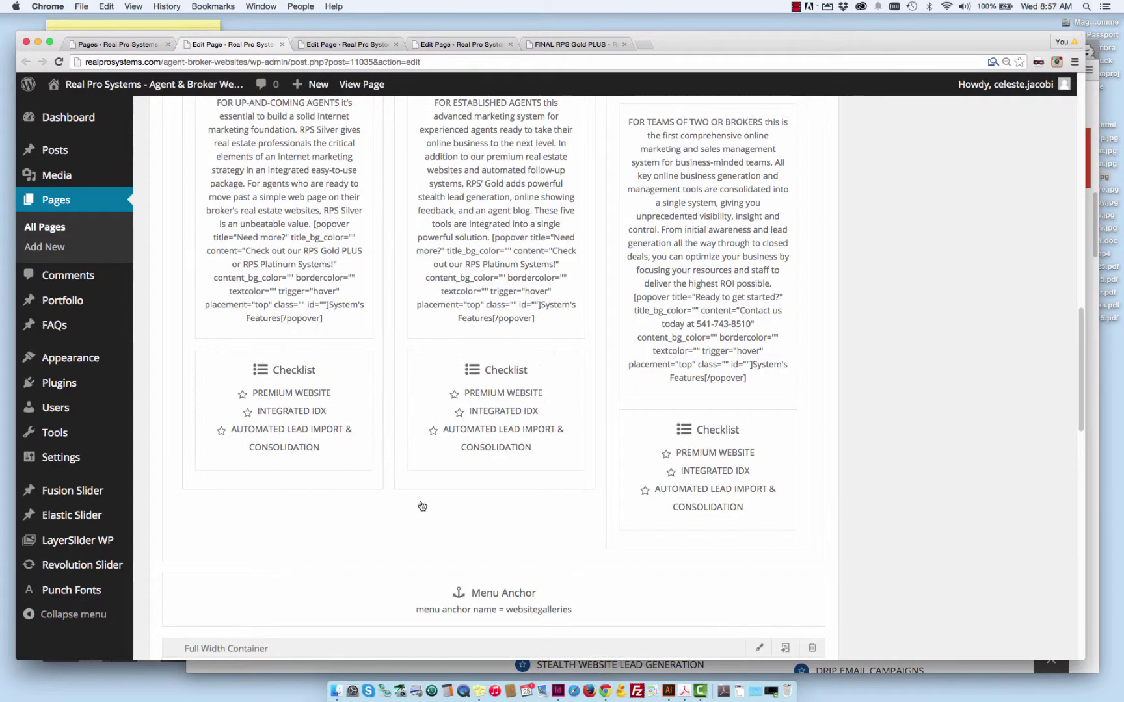
pyautogui.scroll(-3, 419, 505)
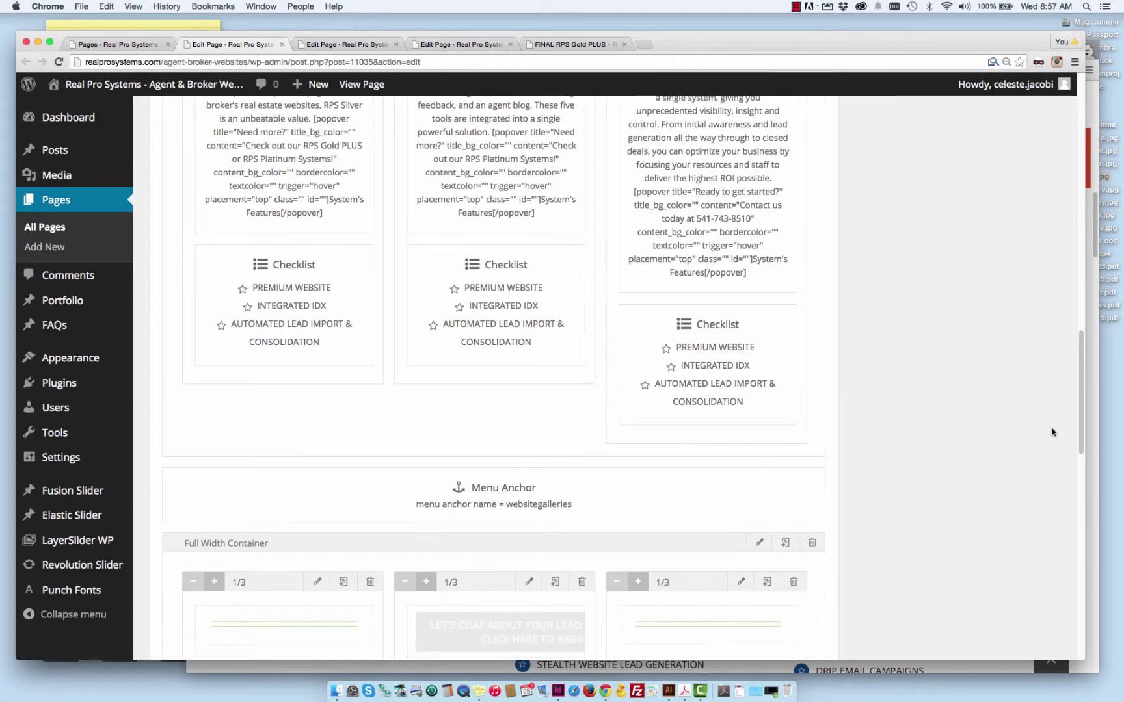
# Step: Review the descriptions and System's Features lists of the three RPS packages on the live page, down to the second red banner
pyautogui.click(1092, 423)
pyautogui.scroll(-2, 878, 426)
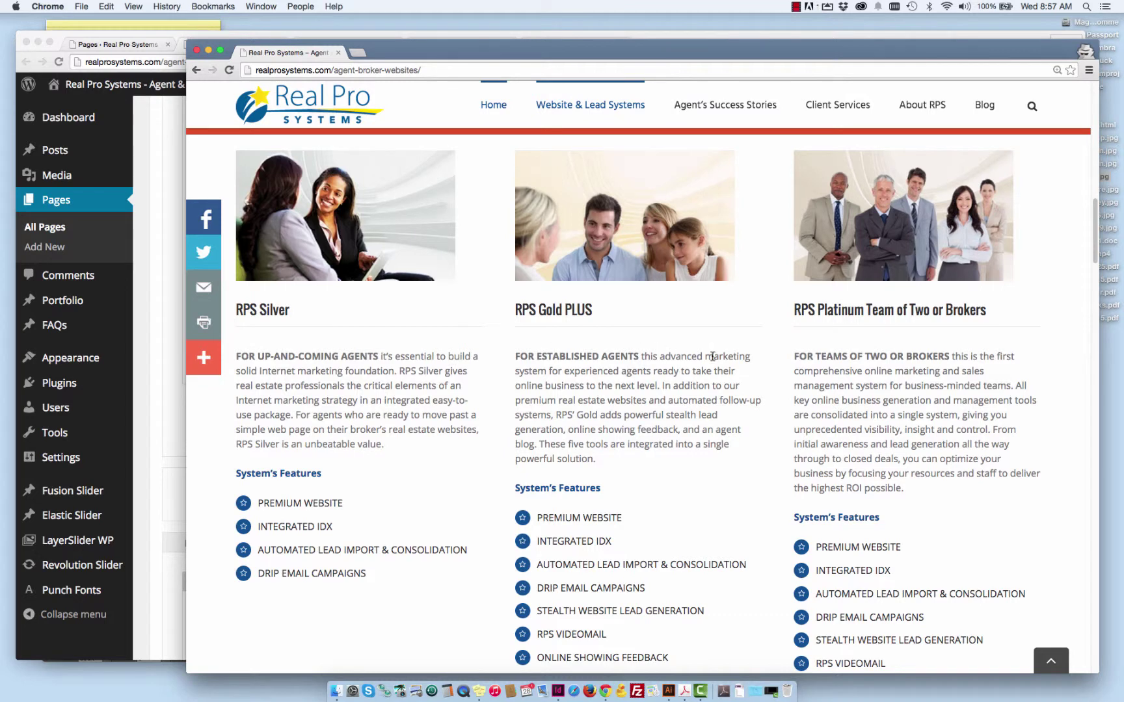
pyautogui.scroll(-3, 884, 350)
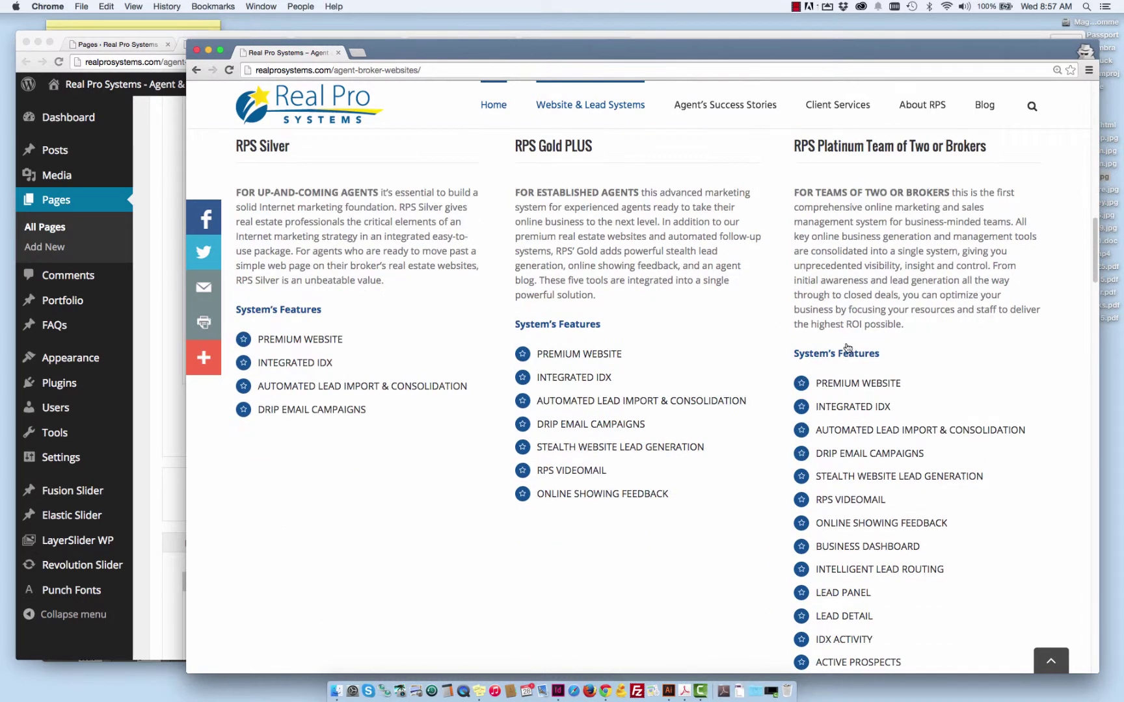
pyautogui.scroll(-5, 829, 421)
pyautogui.scroll(-5, 830, 423)
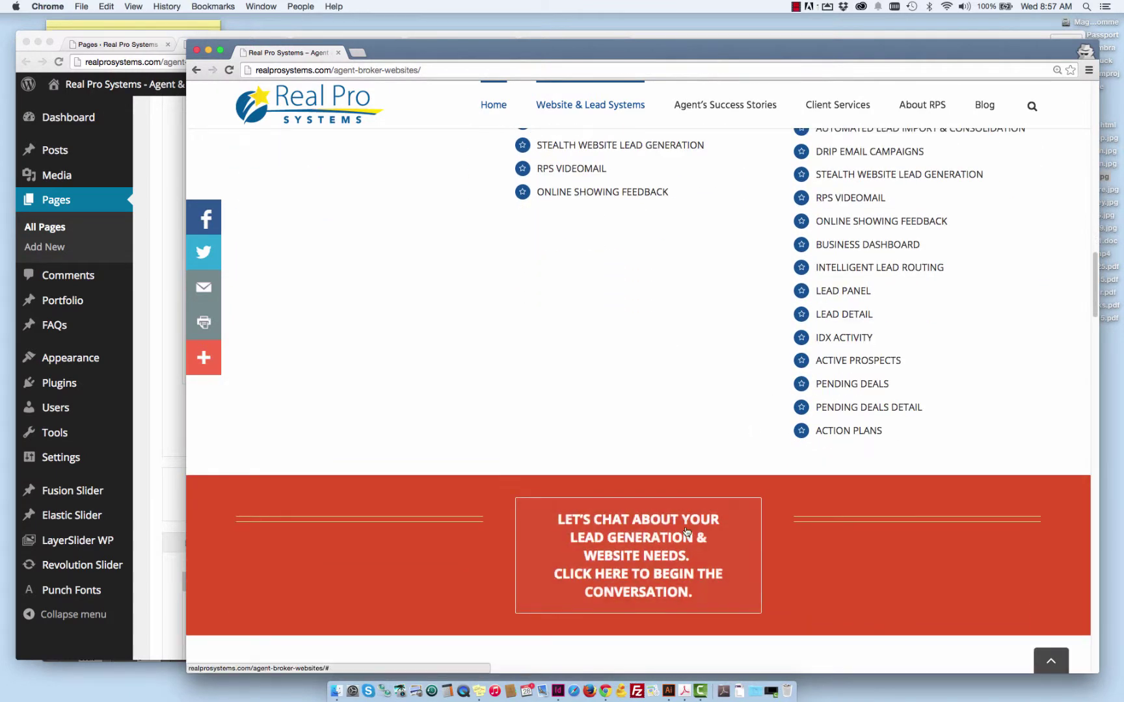
# Step: Examine the websitegalleries Menu Anchor and the container below it in the editor, and compare them with the live page's second red banner
pyautogui.click(150, 433)
pyautogui.scroll(-3, 193, 452)
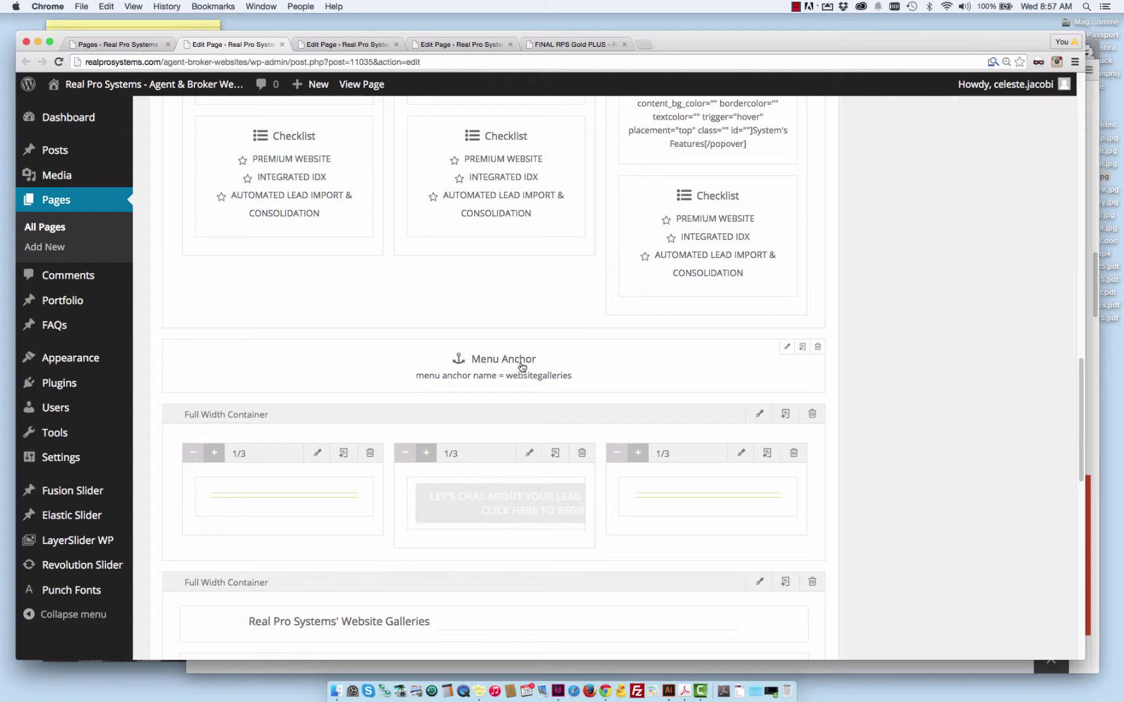
pyautogui.scroll(1, 527, 364)
pyautogui.scroll(3, 562, 382)
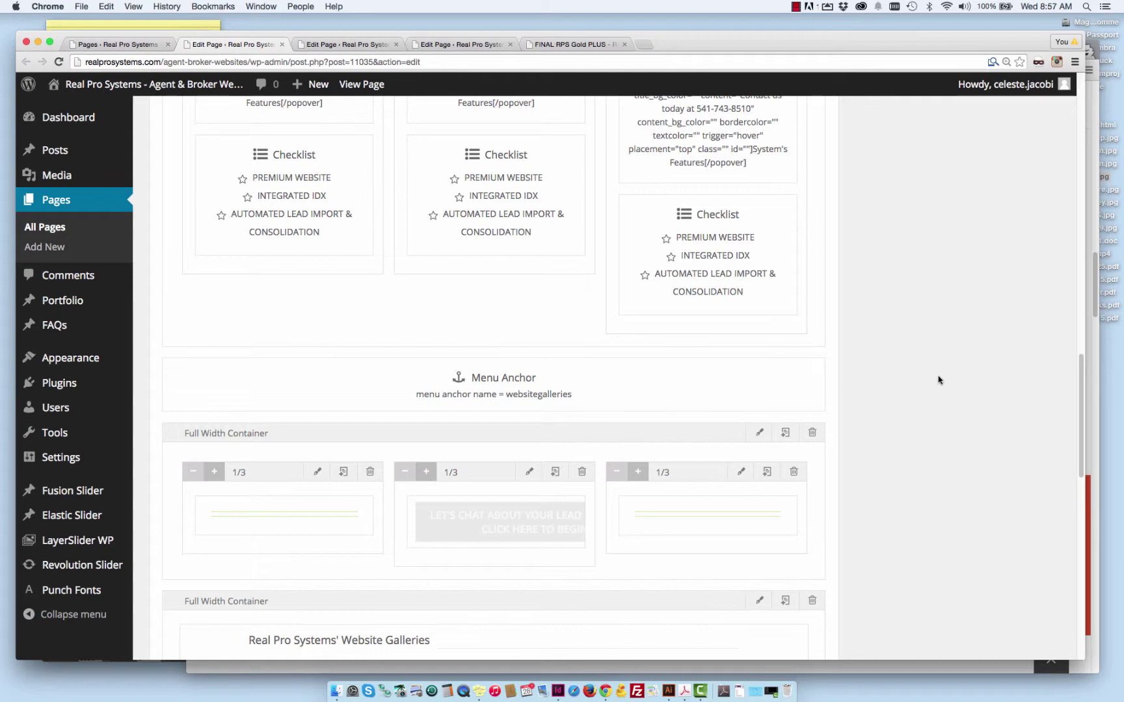
pyautogui.click(1095, 355)
pyautogui.scroll(-5, 642, 369)
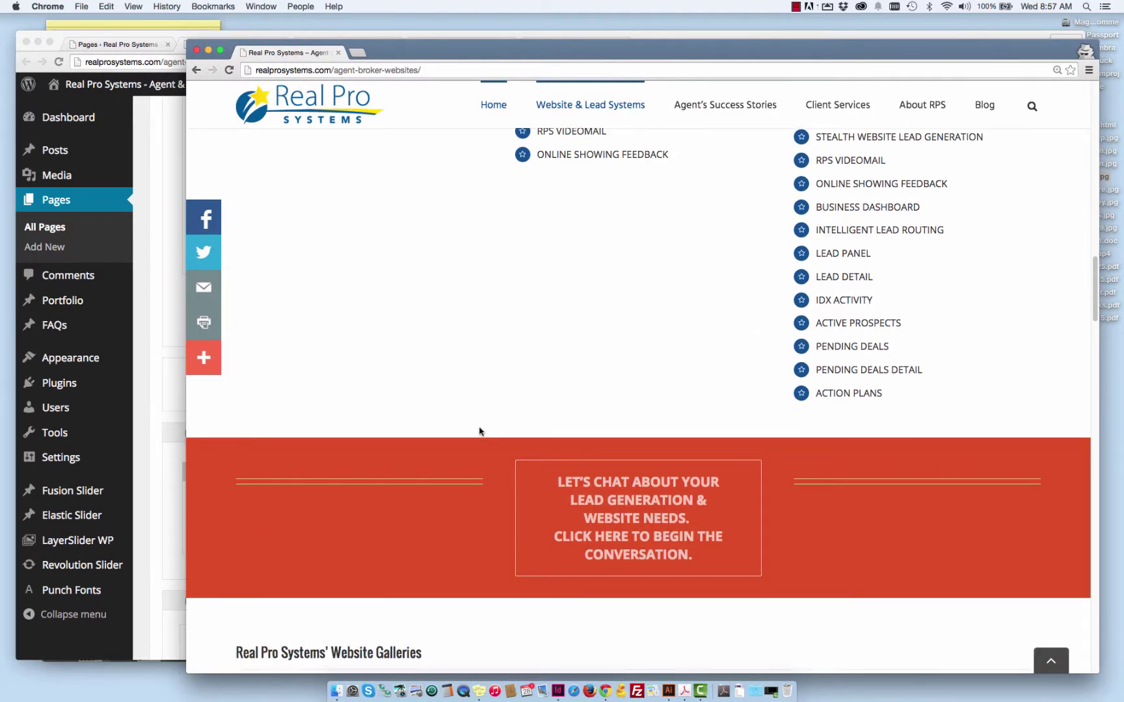
# Step: Jump to the Website Gallery section through the live page's Website & Lead Systems navigation and compare it with the websitegalleries Menu Anchor in the editor
pyautogui.scroll(15, 537, 437)
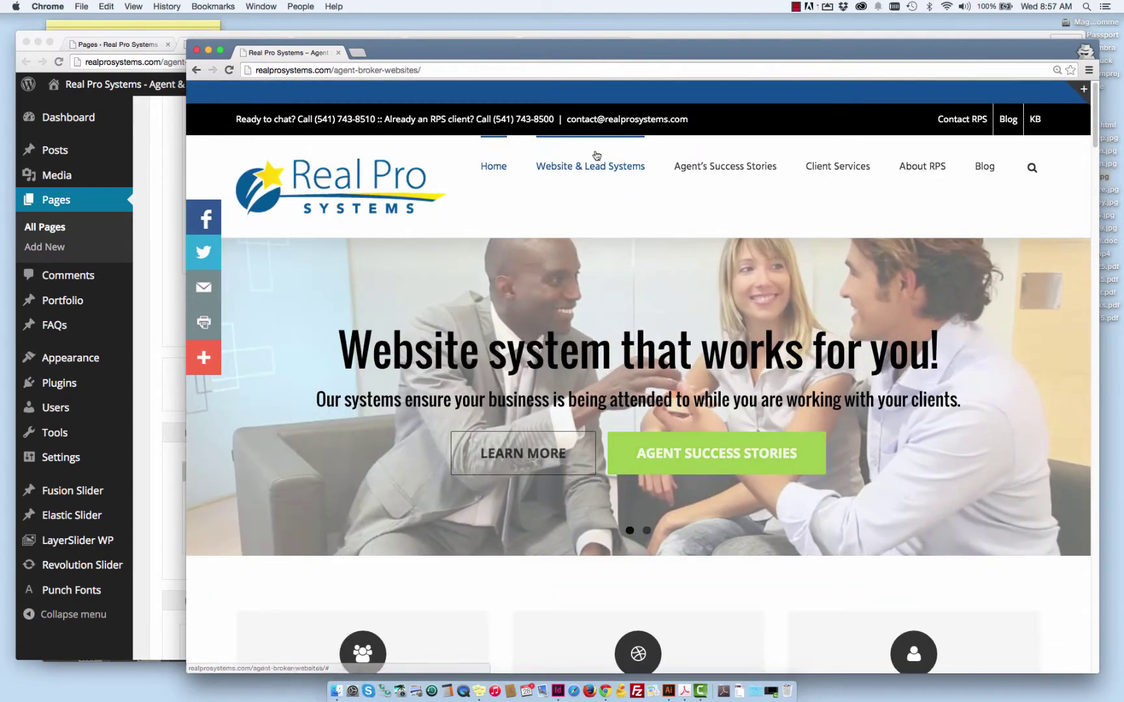
pyautogui.moveTo(595, 168)
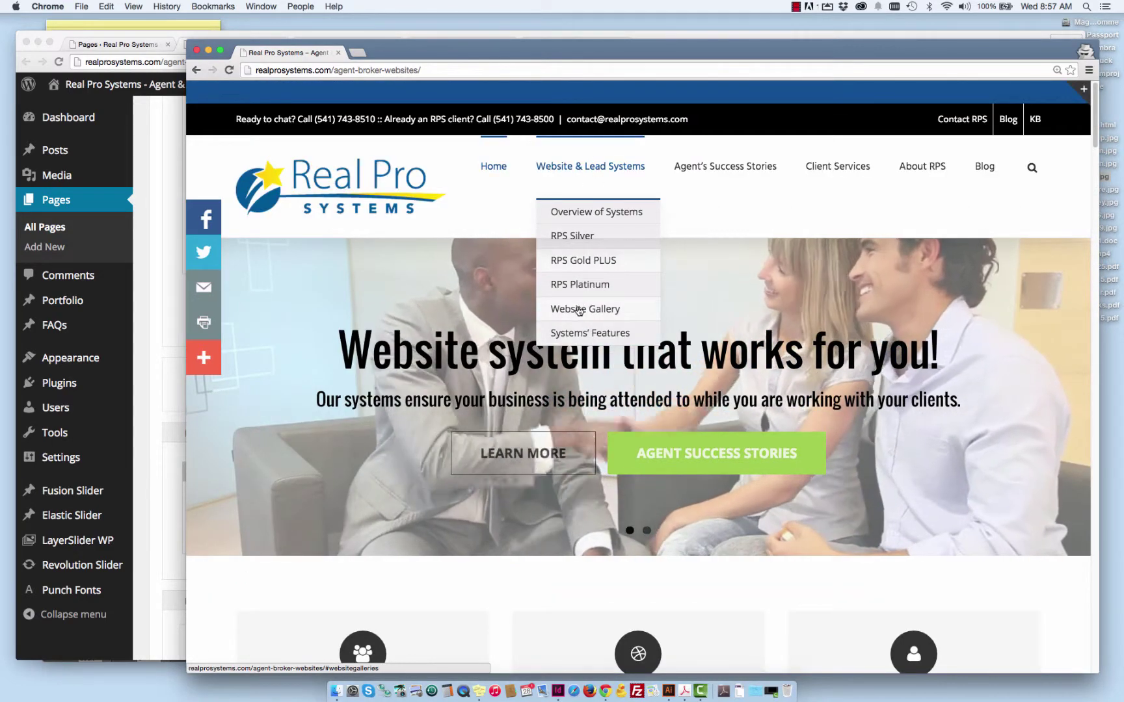
pyautogui.click(578, 311)
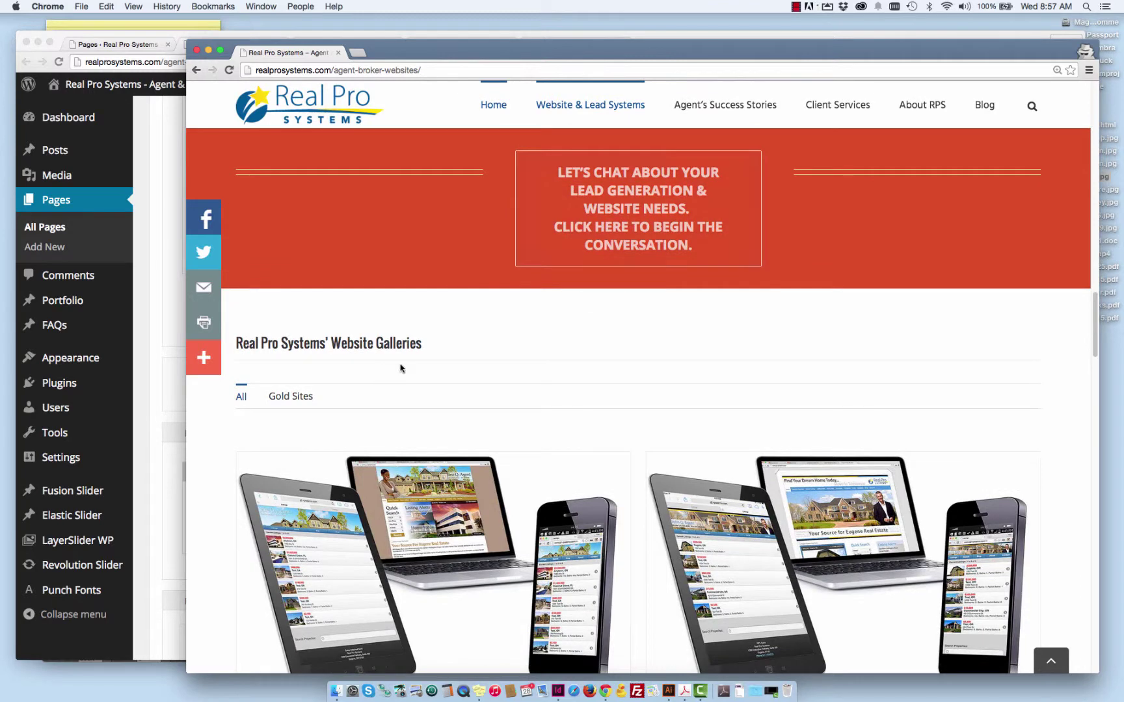
pyautogui.click(142, 344)
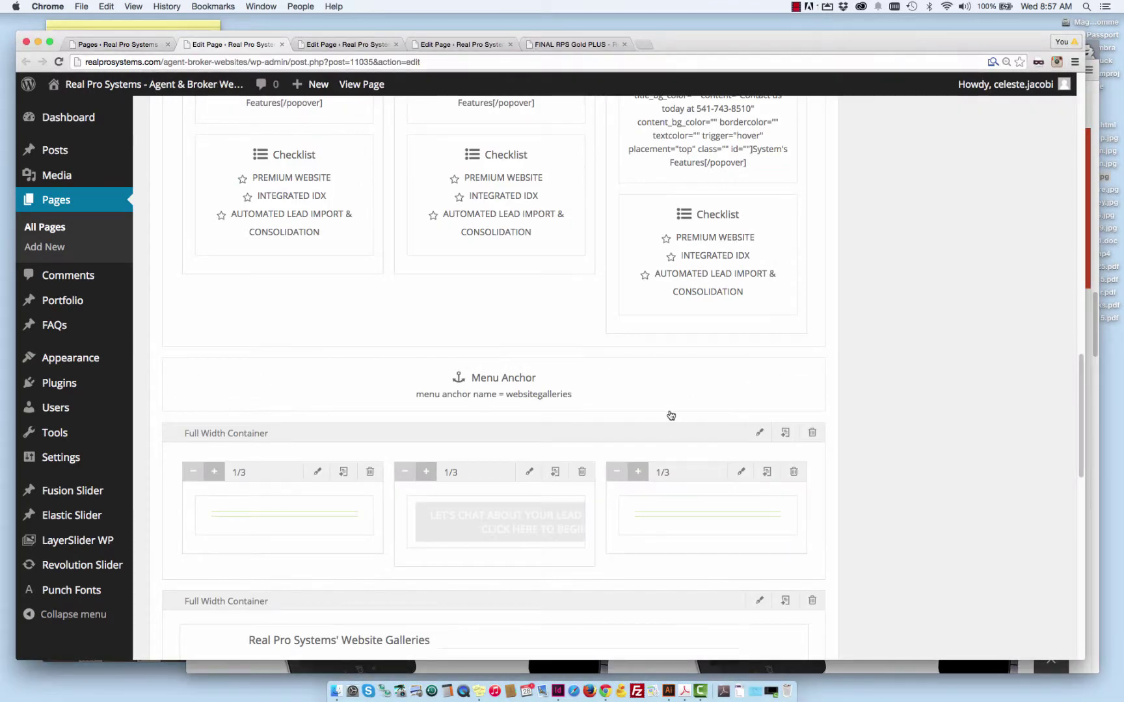
pyautogui.scroll(-4, 867, 407)
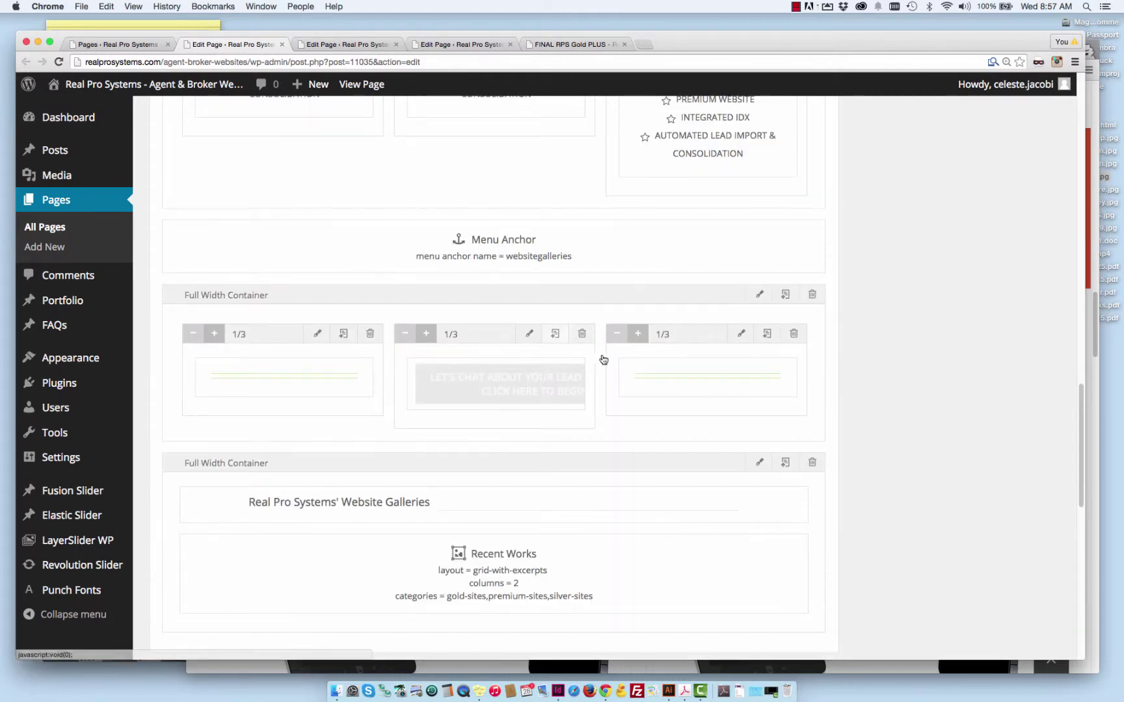
# Step: View the Website Galleries on the live page, filtered to Gold Sites
pyautogui.click(1088, 520)
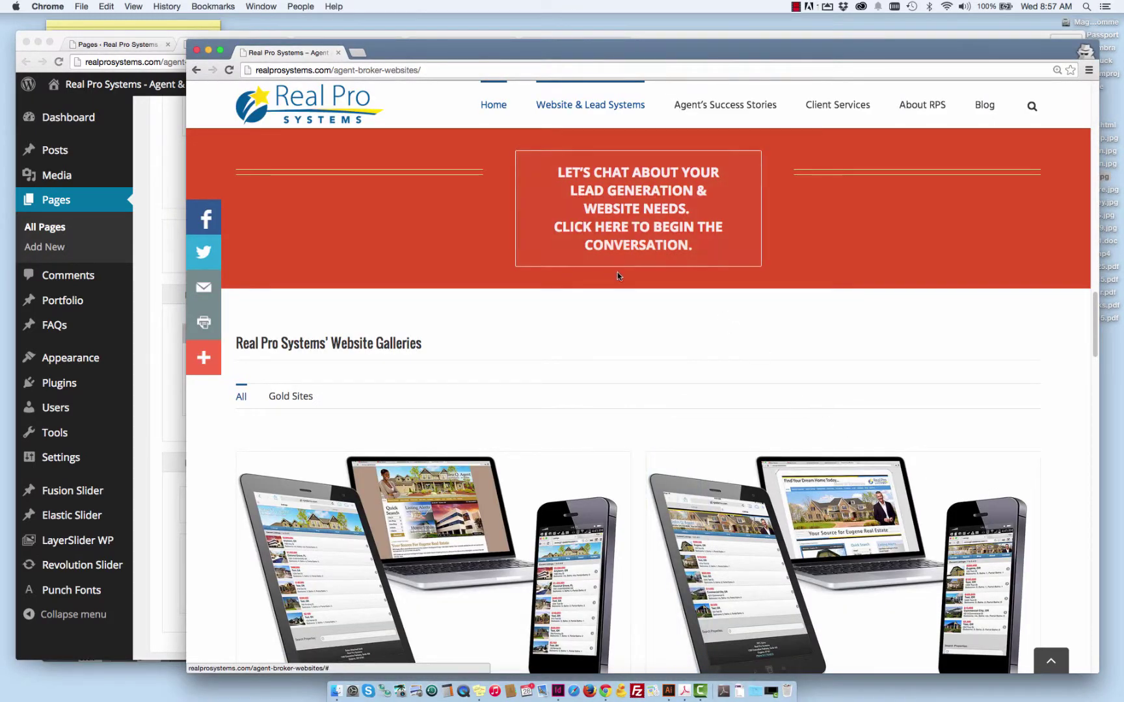
pyautogui.scroll(-3, 617, 276)
pyautogui.click(297, 290)
pyautogui.scroll(-4, 265, 287)
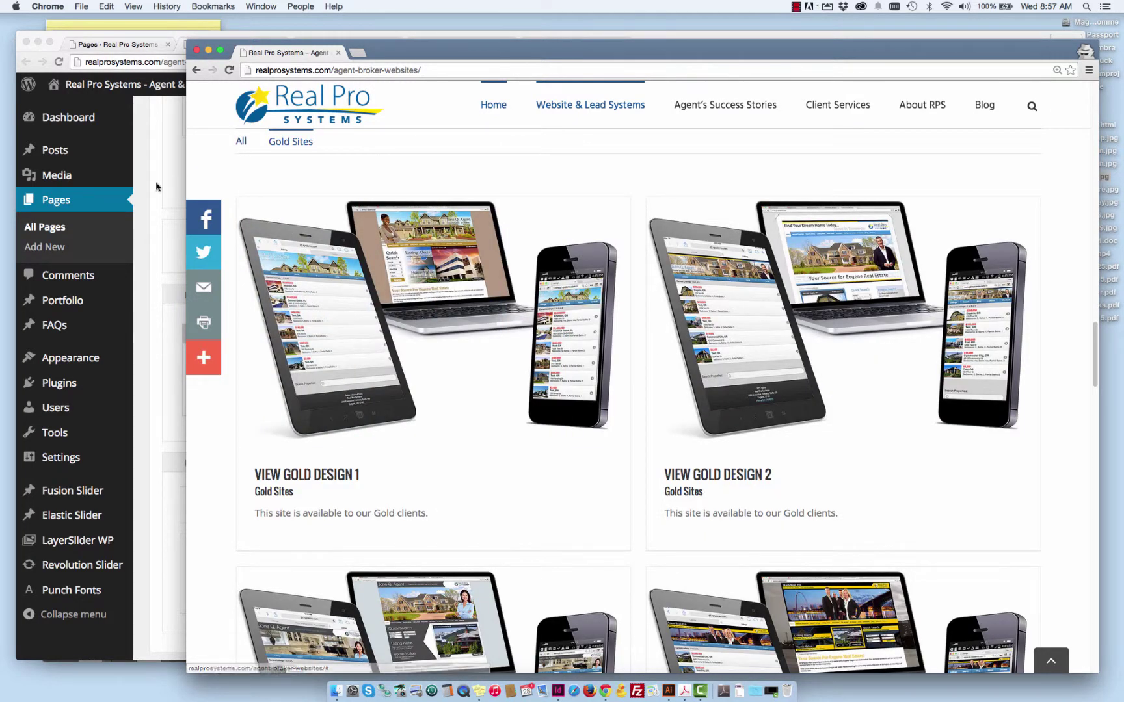
# Step: Examine the editor's Website Galleries container with its title and Recent Works element, down to the end of the page layout
pyautogui.click(174, 184)
pyautogui.scroll(-1, 416, 457)
pyautogui.scroll(-1, 418, 461)
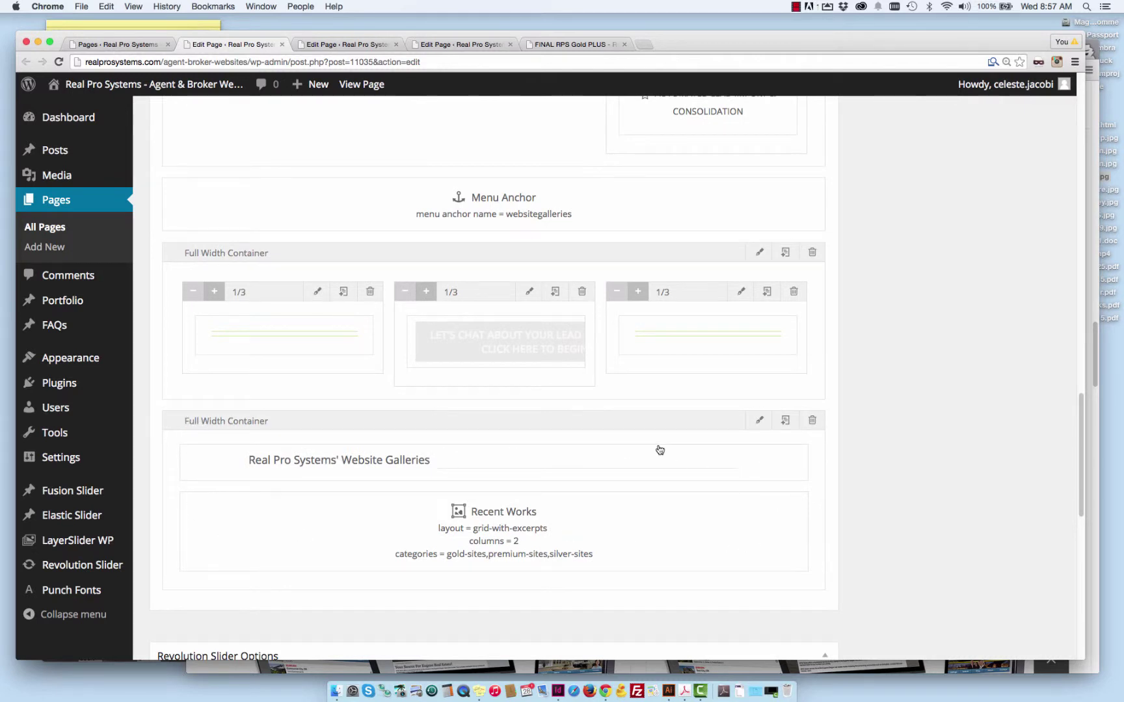
pyautogui.scroll(-3, 657, 450)
pyautogui.scroll(1, 682, 454)
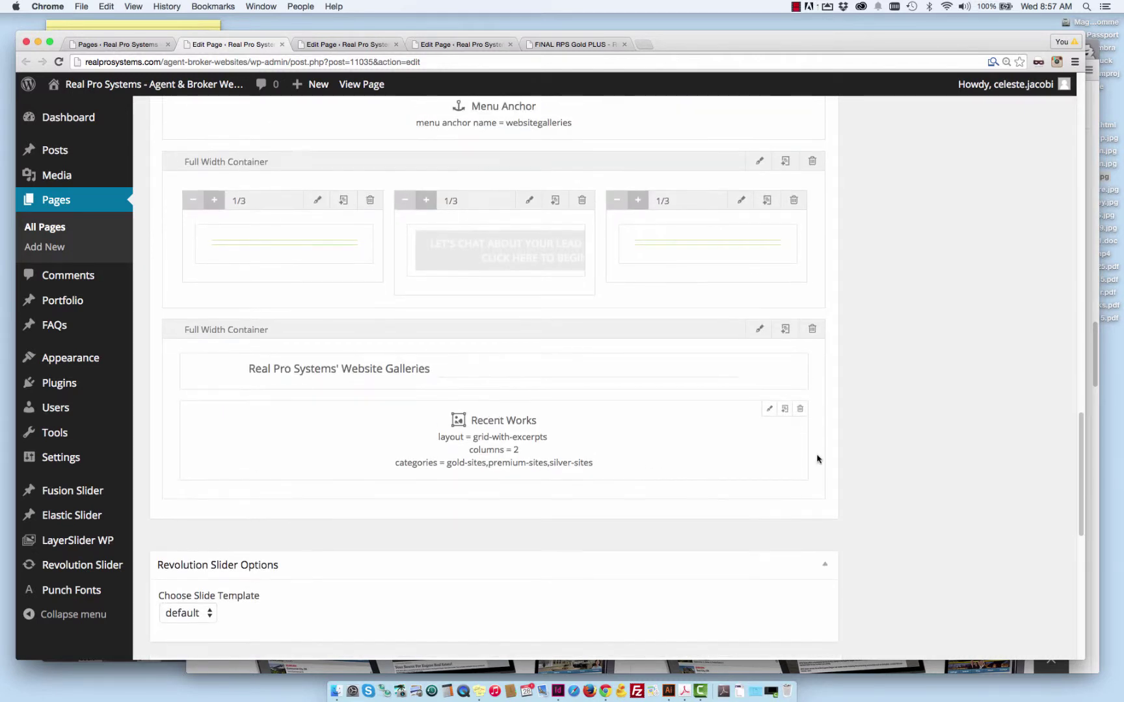
# Step: Add a 2/3 and a 1/3 column to the first Full Width Container and move the Flip Boxes element into the 2/3 column
pyautogui.scroll(15, 911, 455)
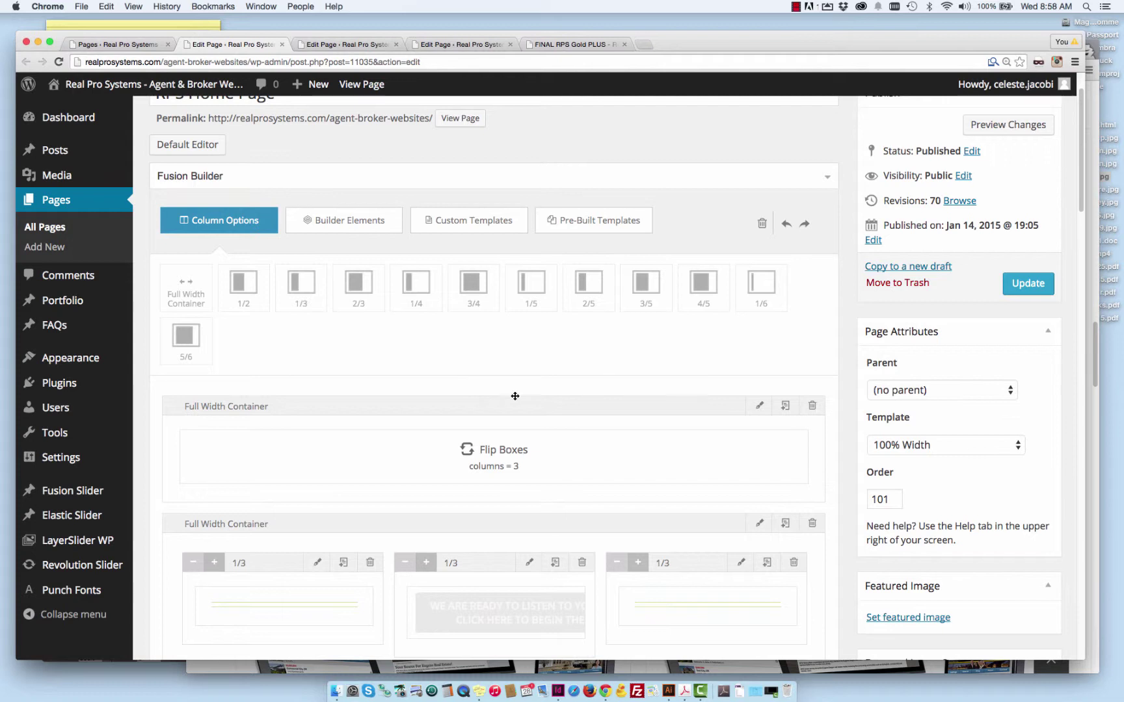
pyautogui.moveTo(304, 289); pyautogui.dragTo(288, 429)
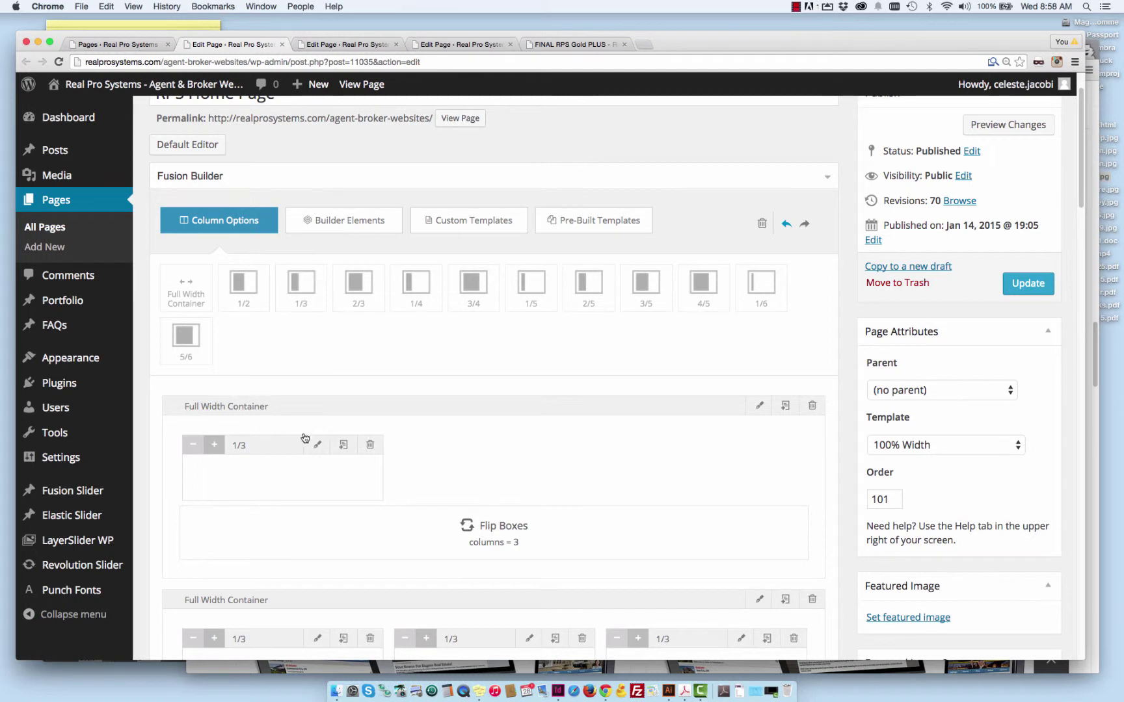
pyautogui.moveTo(348, 292); pyautogui.dragTo(193, 455)
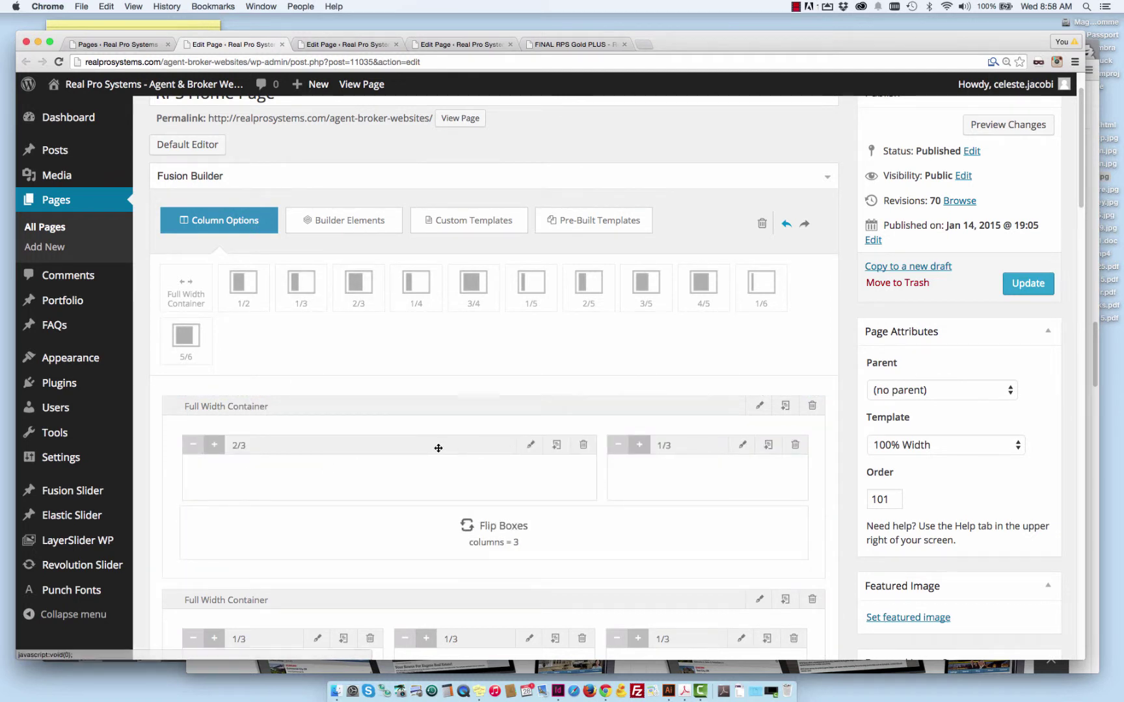
pyautogui.moveTo(543, 547); pyautogui.dragTo(506, 488)
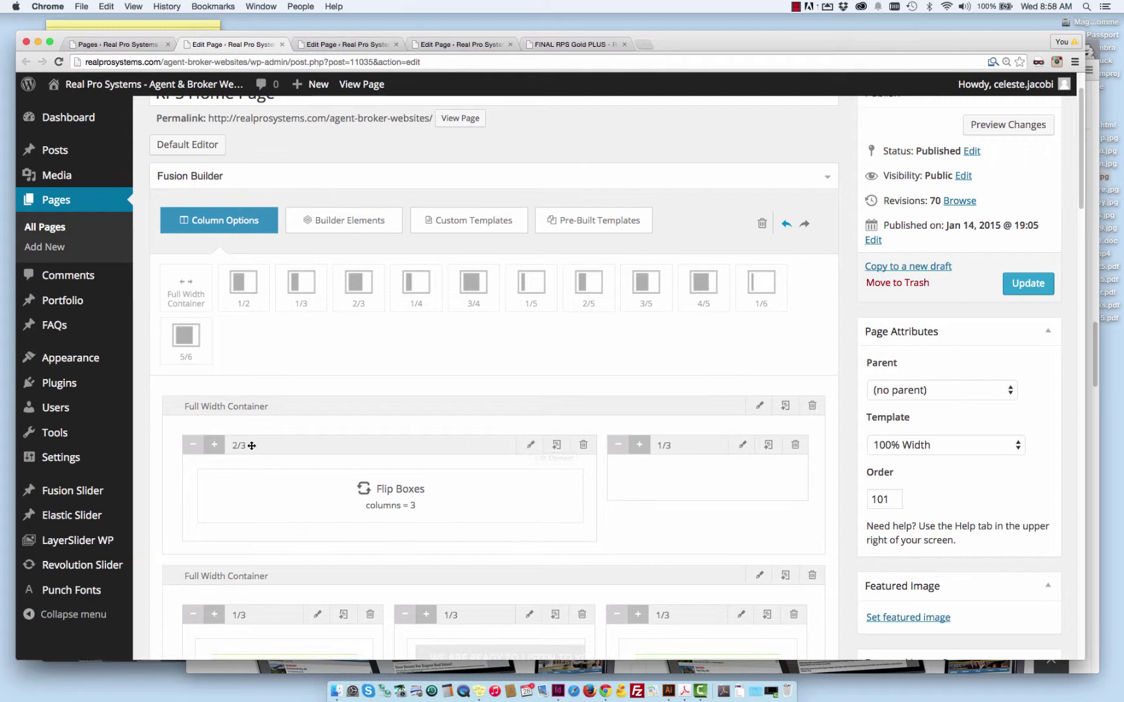
# Step: Set the Flip Boxes element's number of columns to 2 and save it
pyautogui.moveTo(480, 499)
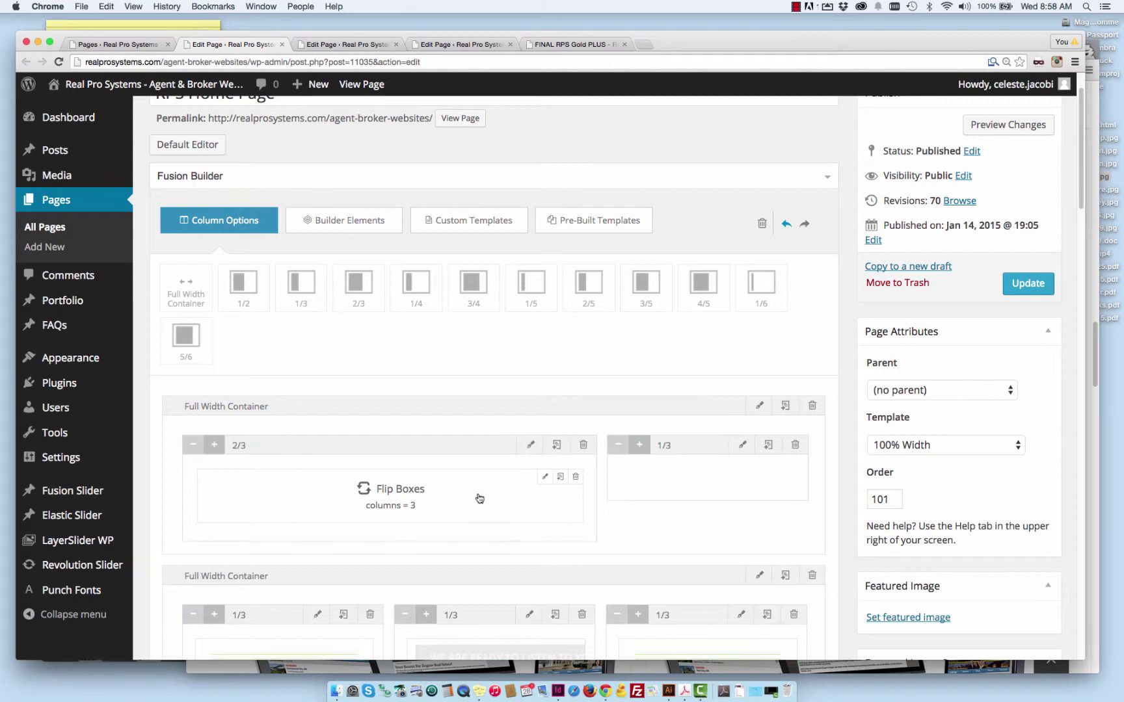
pyautogui.click(544, 480)
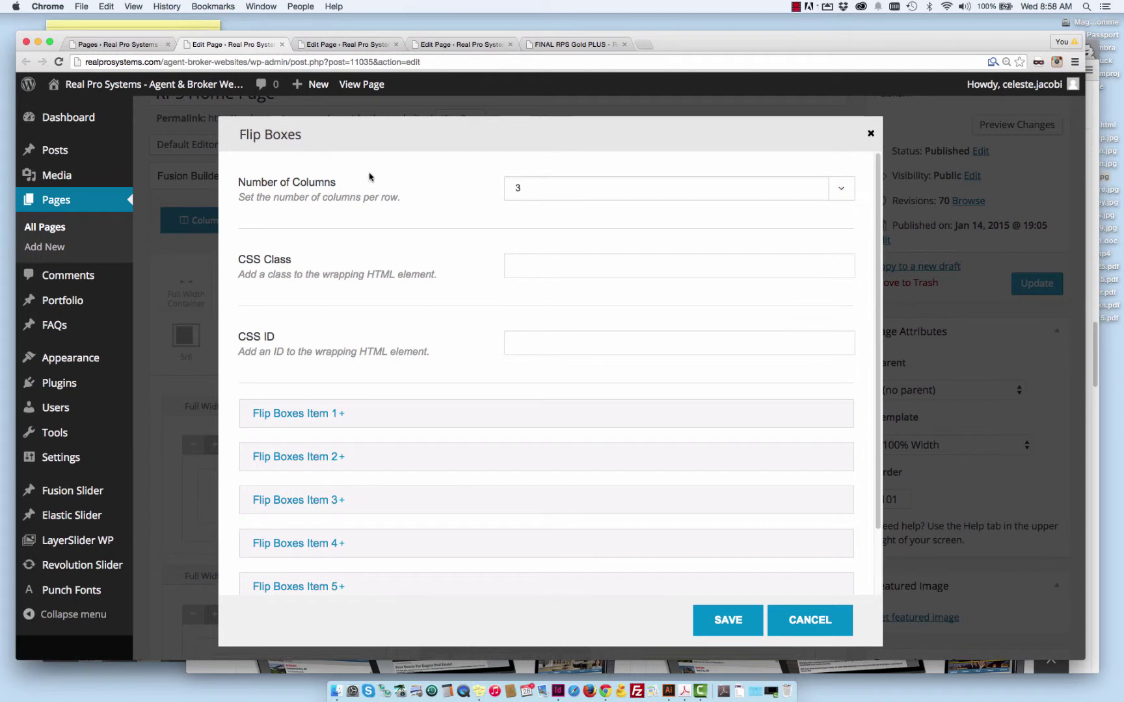
pyautogui.click(832, 188)
pyautogui.click(802, 178)
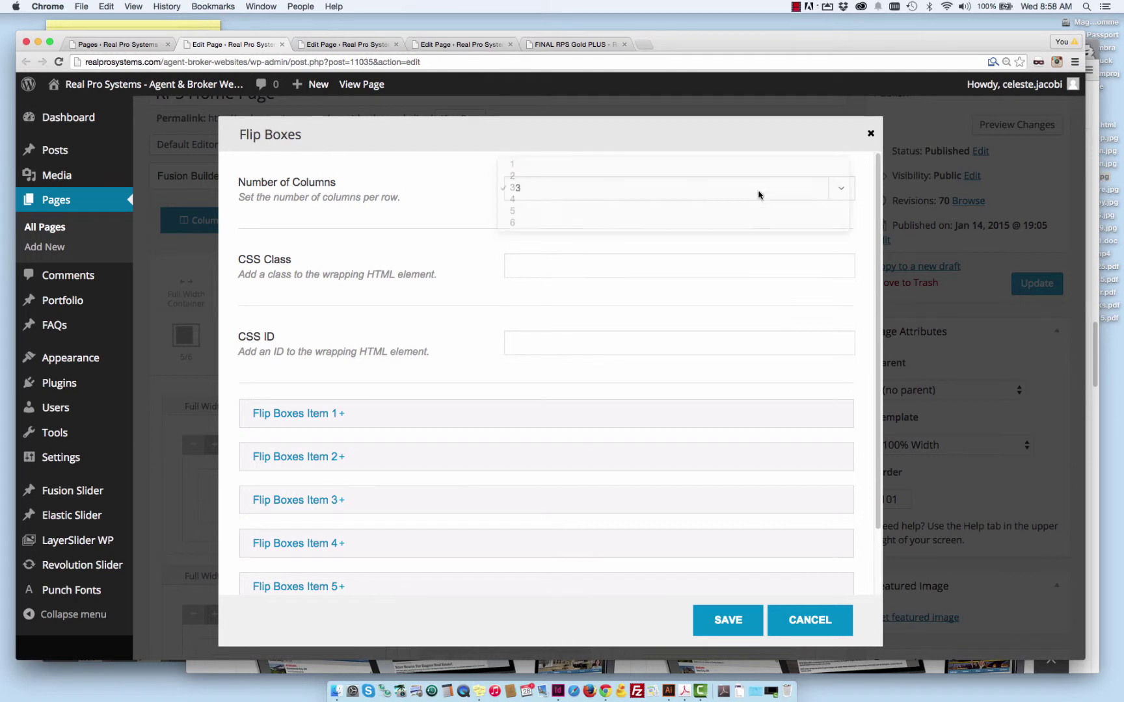
pyautogui.scroll(-3, 639, 358)
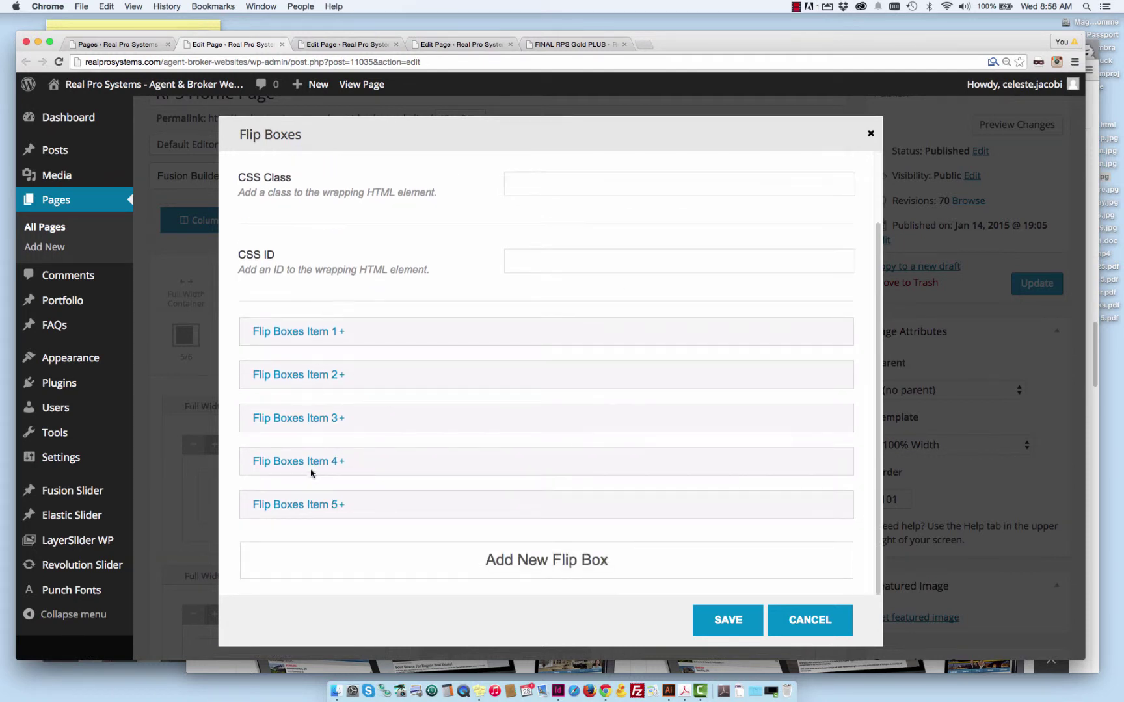
pyautogui.click(734, 620)
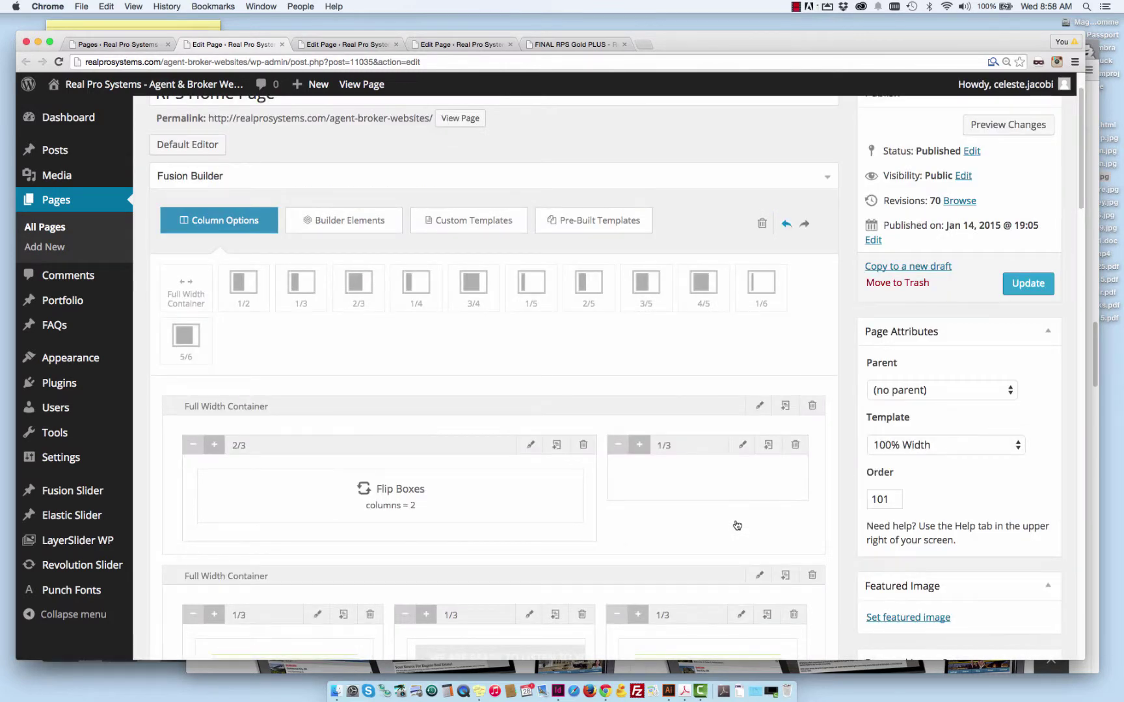
# Step: Review the Fusion Builder's builder elements, custom templates and pre-built templates, ending on the builder elements
pyautogui.scroll(1, 705, 476)
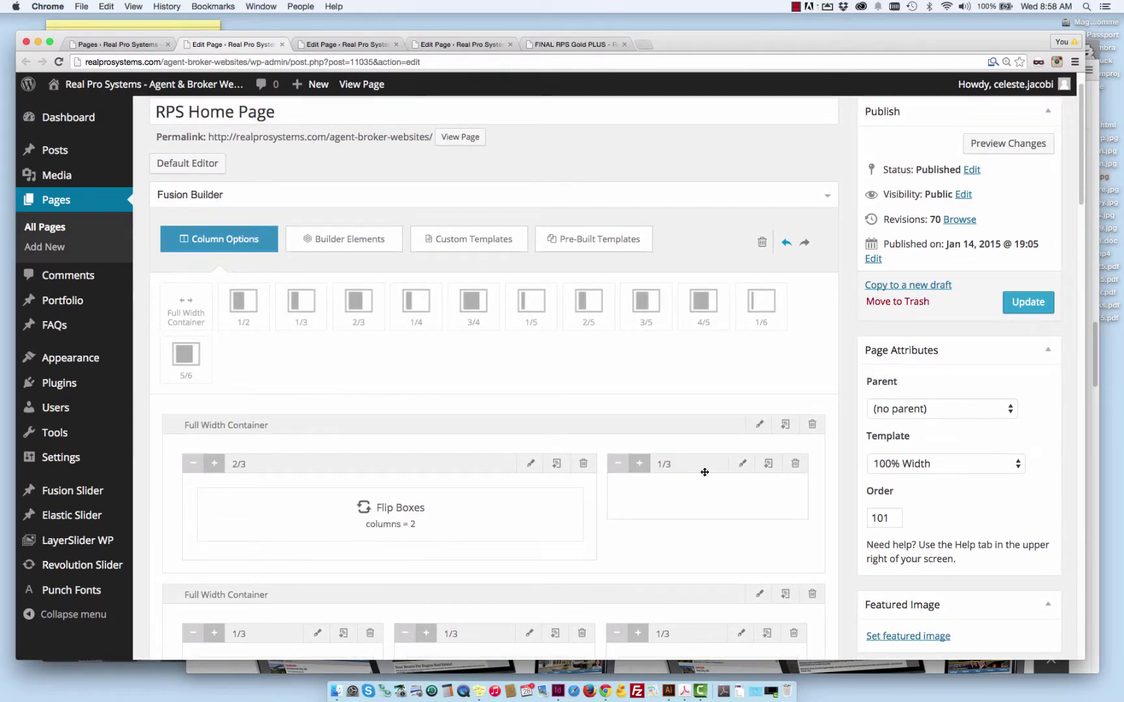
pyautogui.scroll(1, 697, 498)
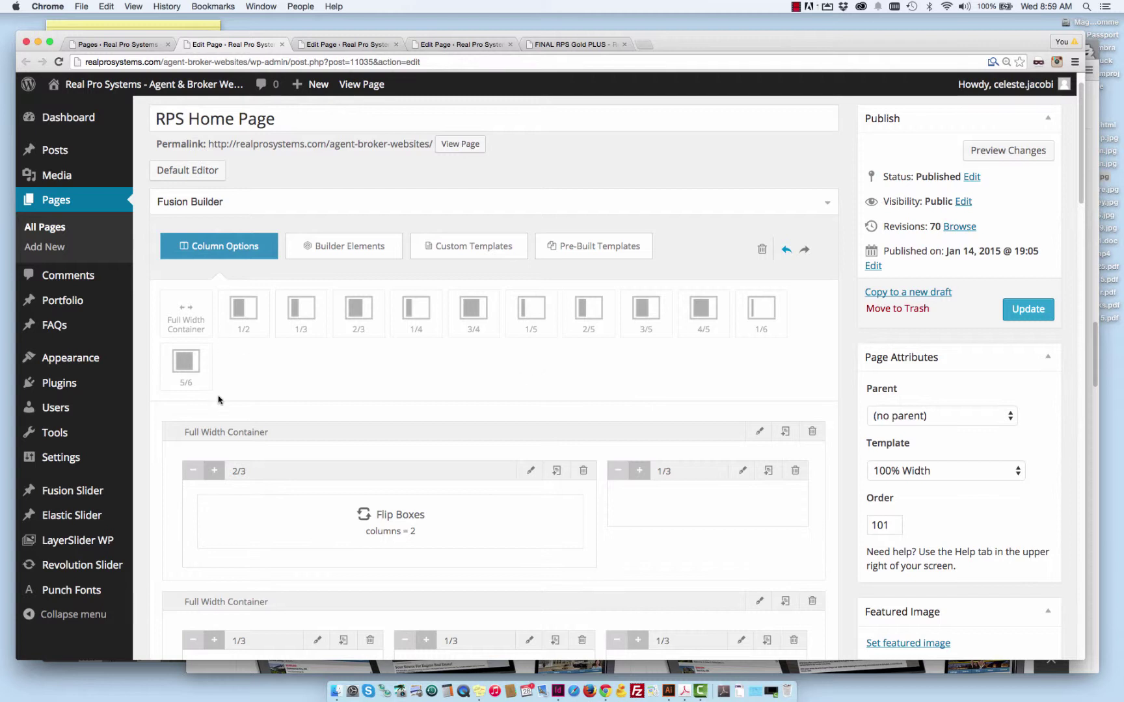
pyautogui.click(336, 248)
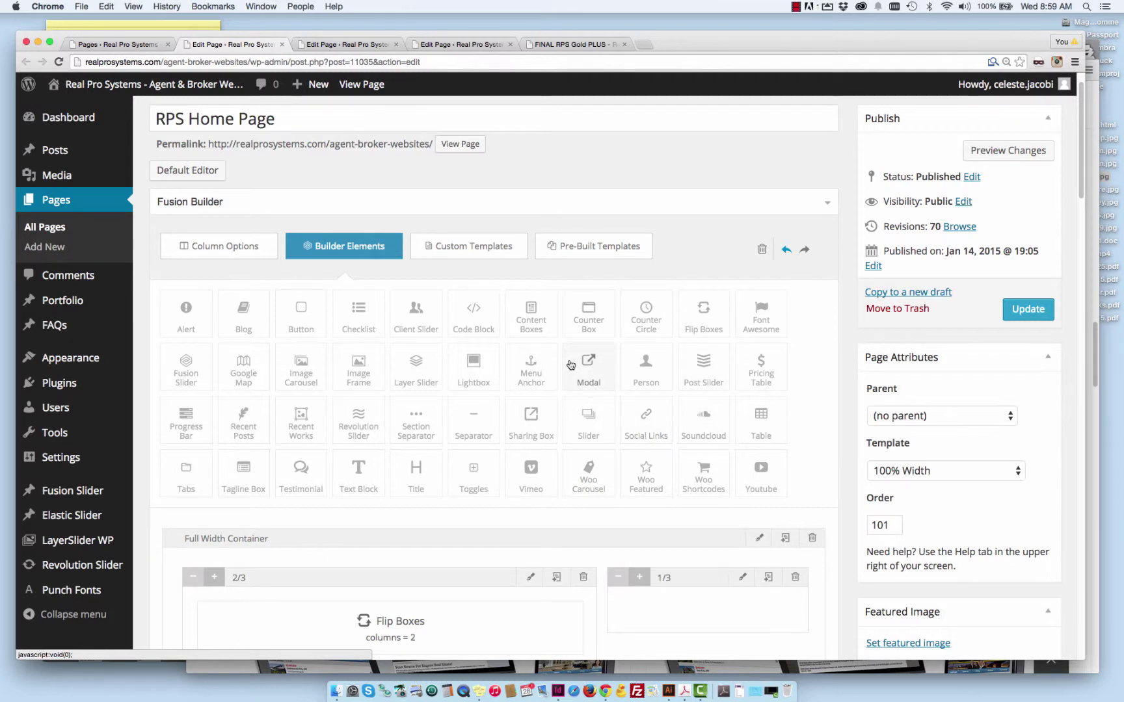
pyautogui.click(496, 250)
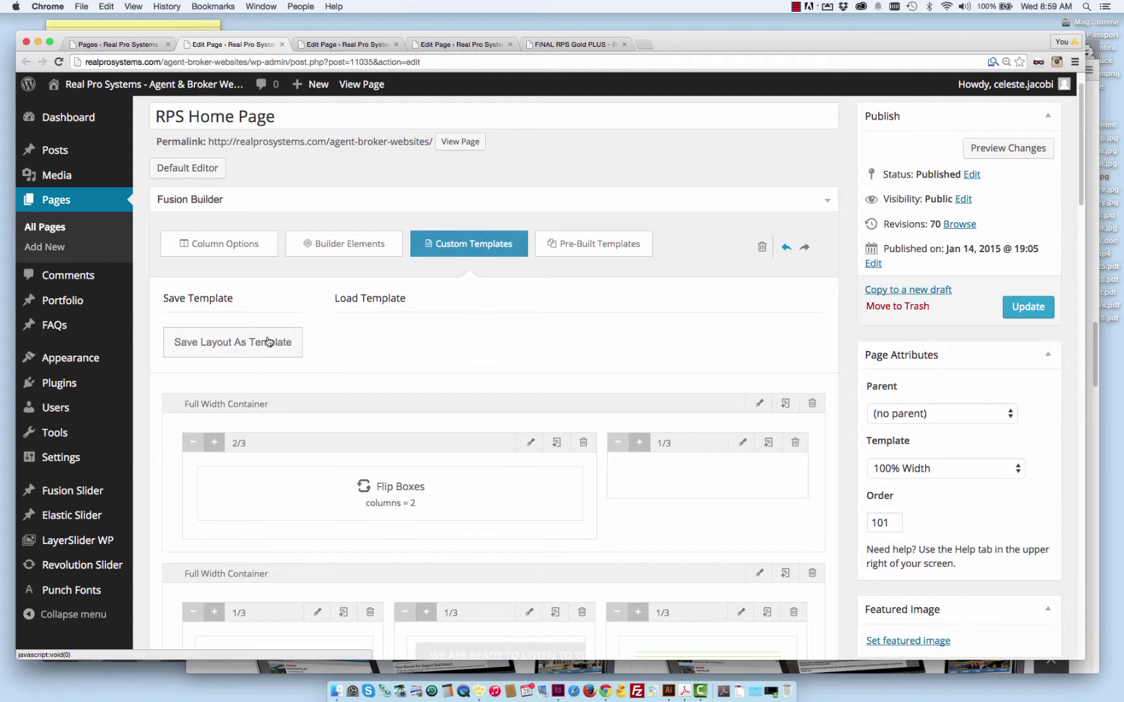
pyautogui.click(587, 244)
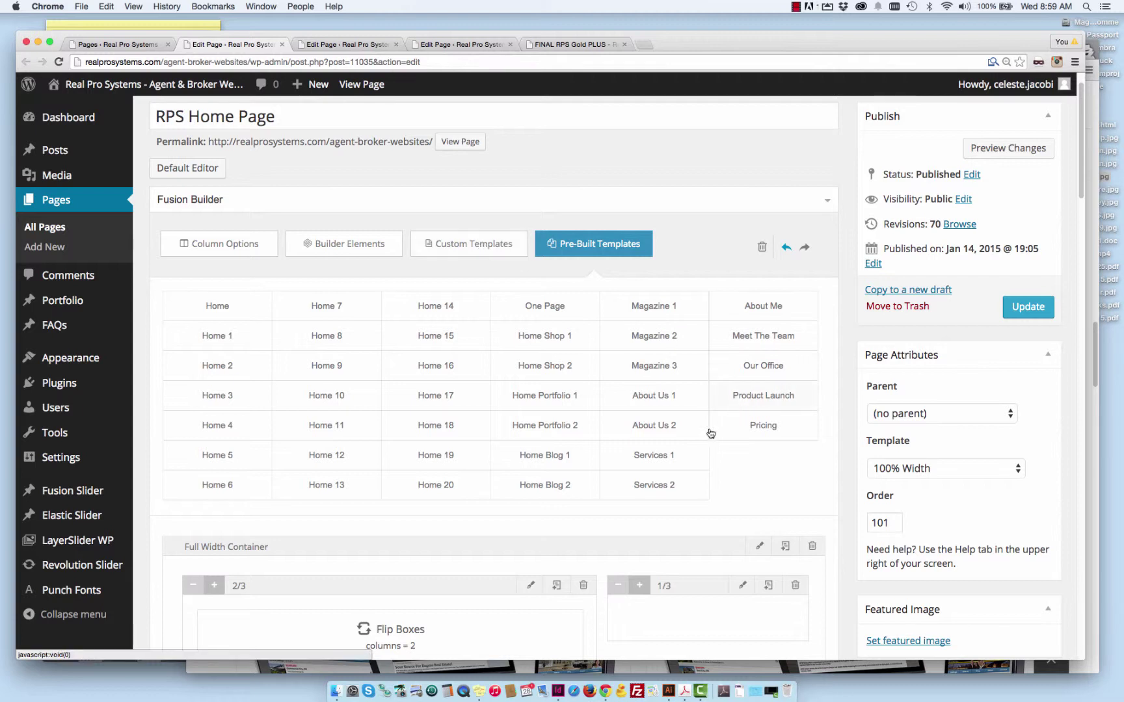
pyautogui.click(486, 245)
pyautogui.click(365, 244)
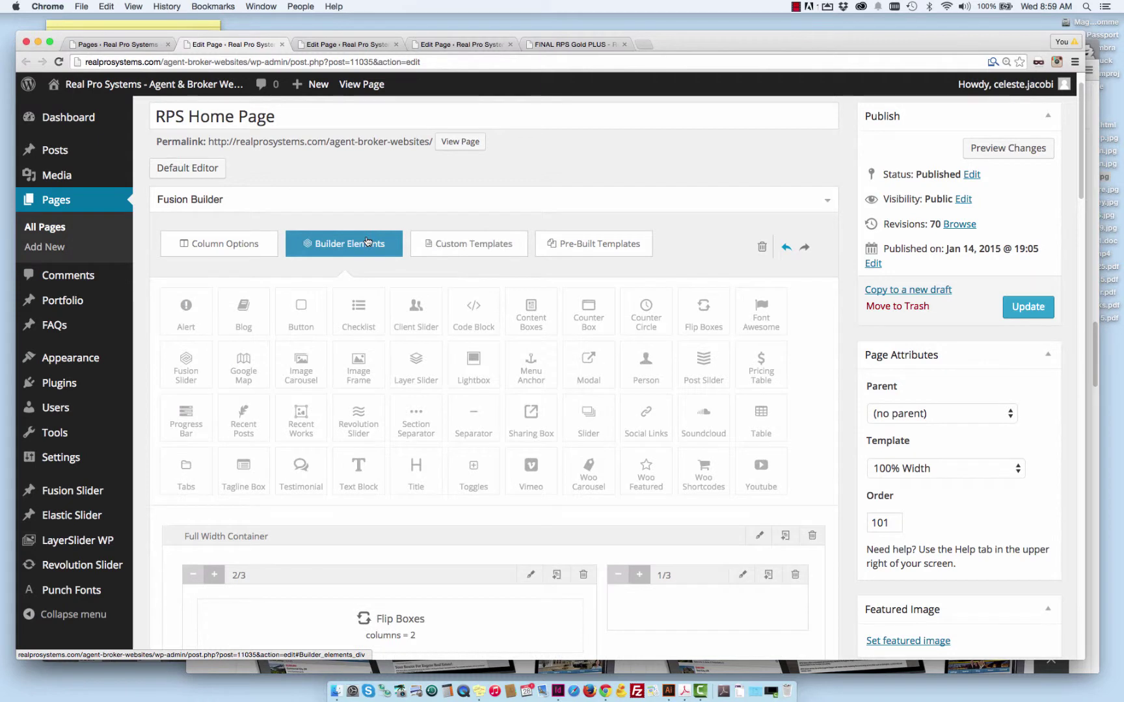
# Step: Add a Content Boxes element to the empty 1/3 column and set its number of columns to 1
pyautogui.scroll(-3, 538, 306)
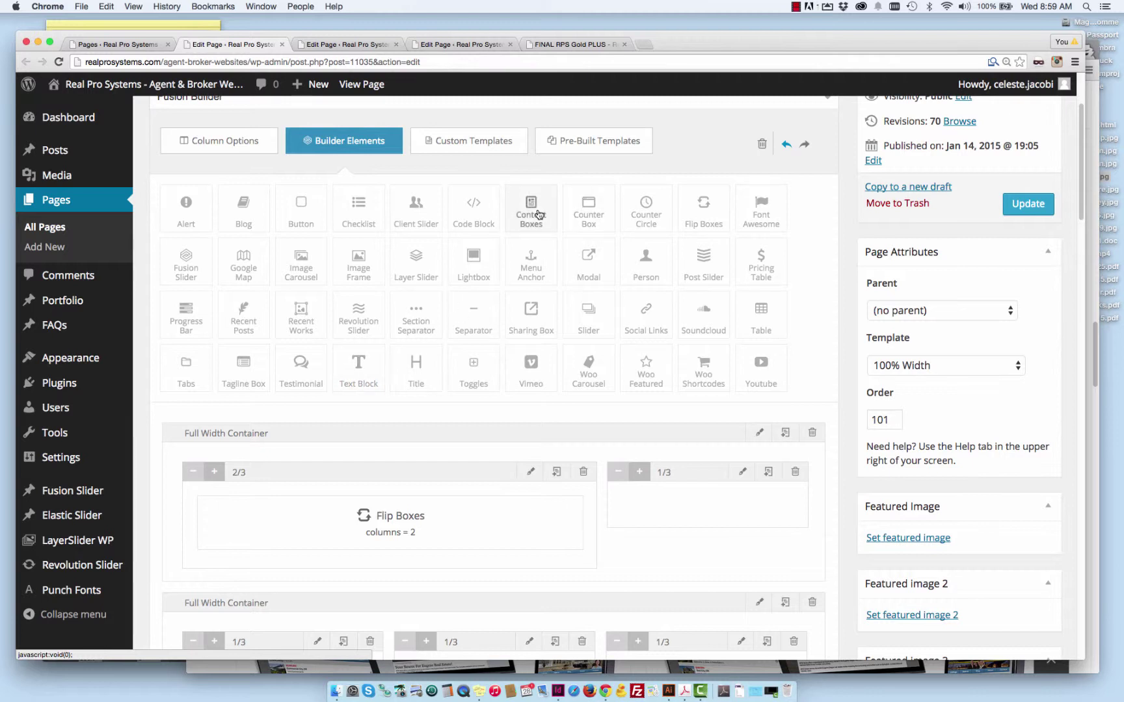
pyautogui.moveTo(531, 209); pyautogui.dragTo(662, 503)
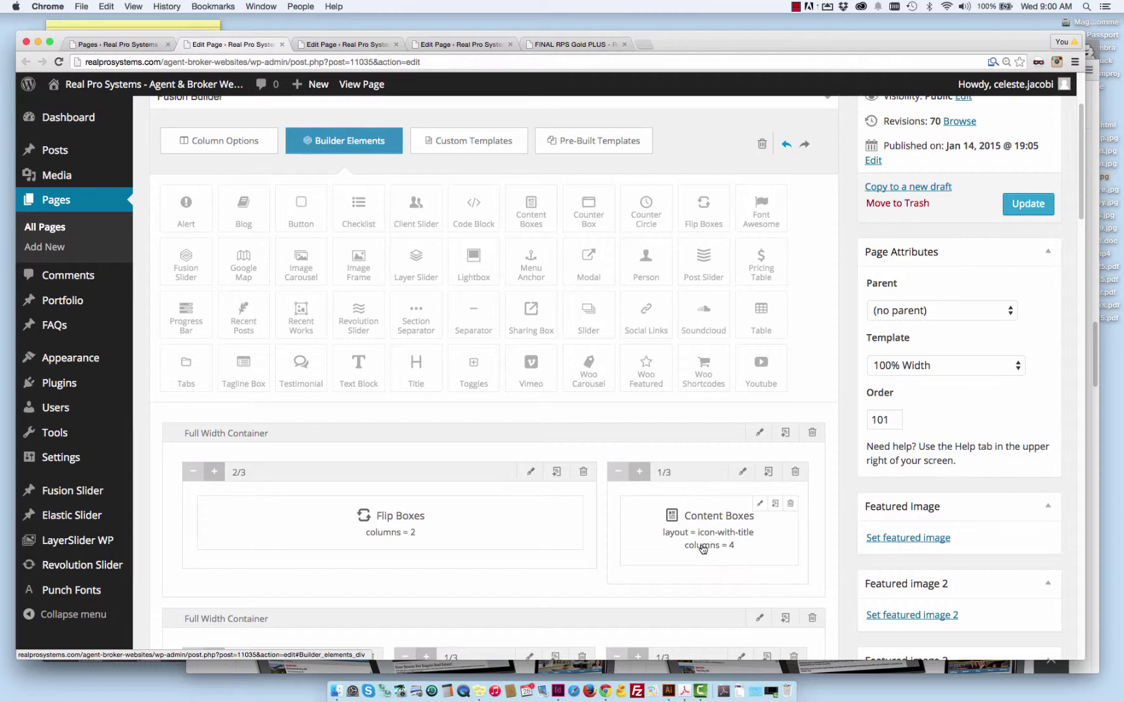
pyautogui.click(758, 509)
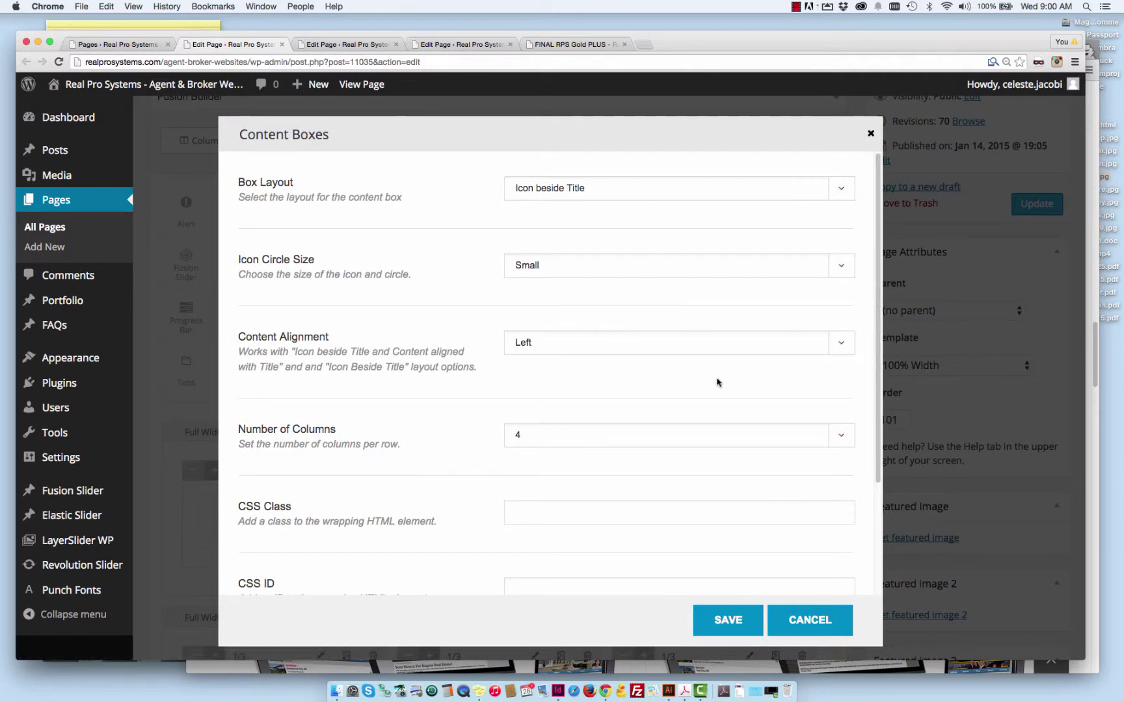
pyautogui.click(831, 437)
pyautogui.click(566, 399)
# Step: Set the content box layout to Icon on Top of Title, keeping the icon circle size Small and the content alignment Left
pyautogui.click(837, 190)
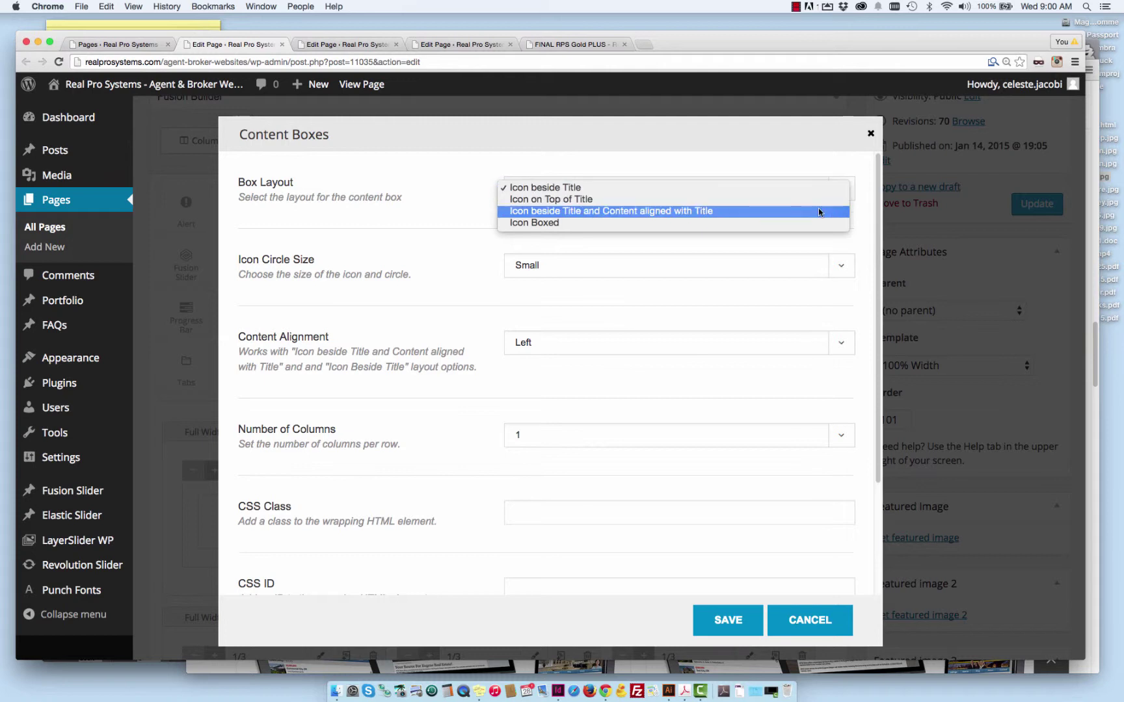
pyautogui.click(817, 208)
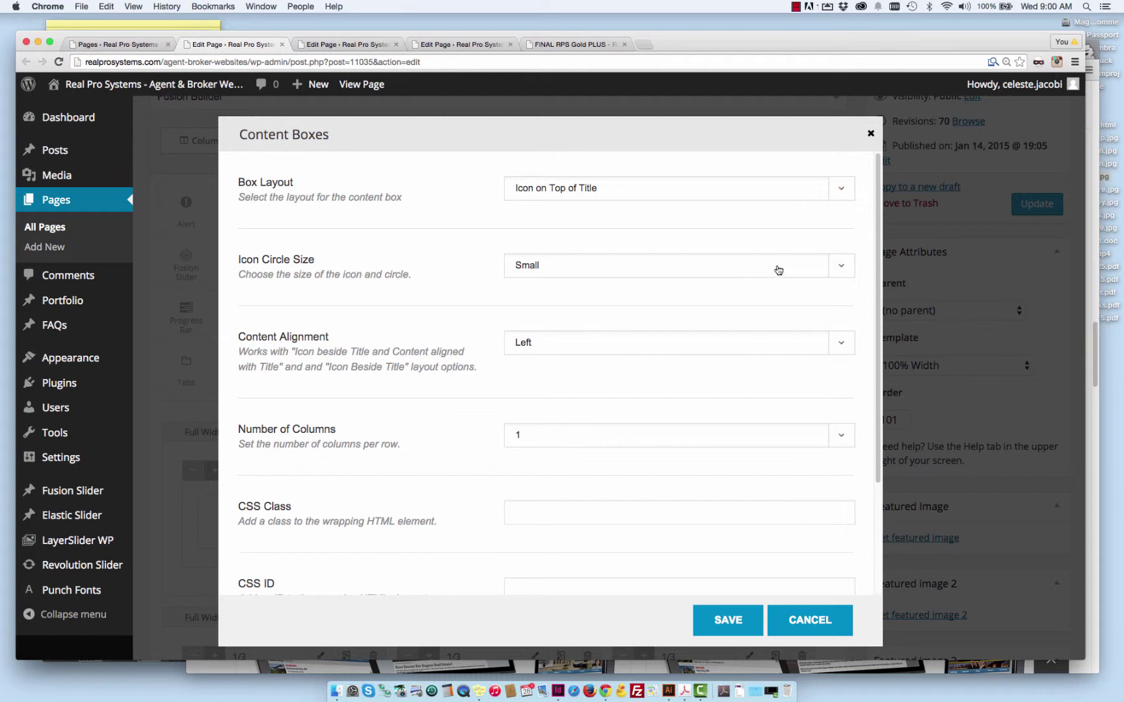
pyautogui.click(844, 269)
pyautogui.click(844, 266)
pyautogui.scroll(-1, 737, 328)
pyautogui.scroll(-1, 554, 332)
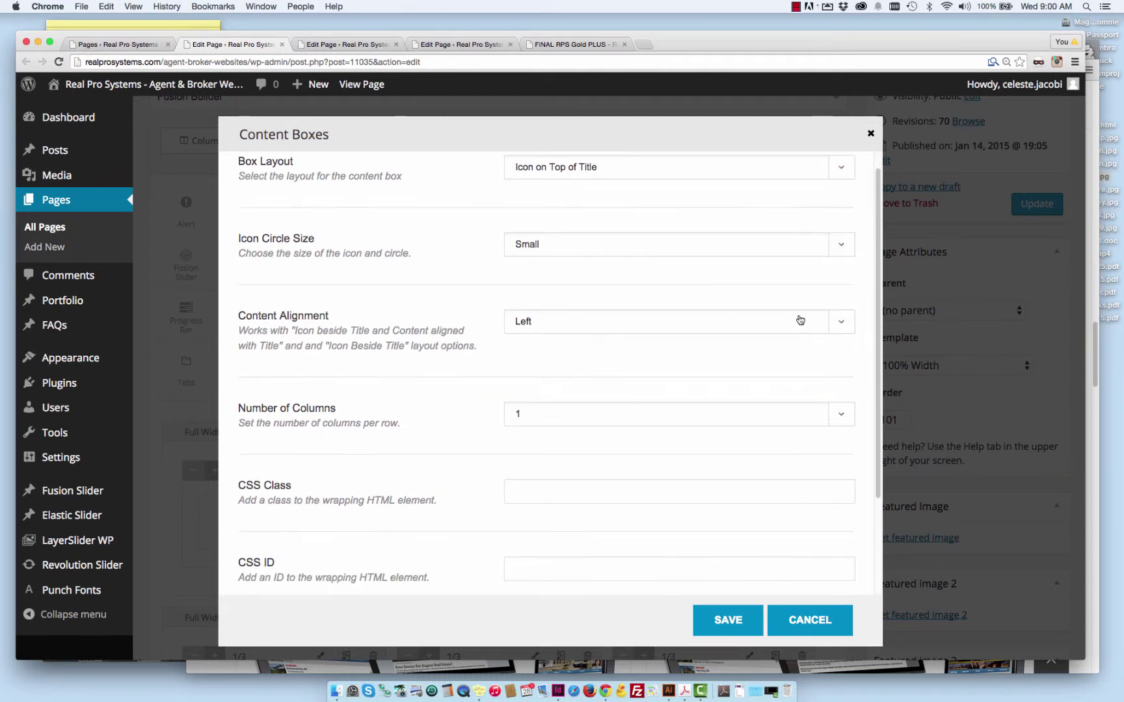
pyautogui.click(842, 323)
pyautogui.click(838, 321)
pyautogui.scroll(-1, 816, 323)
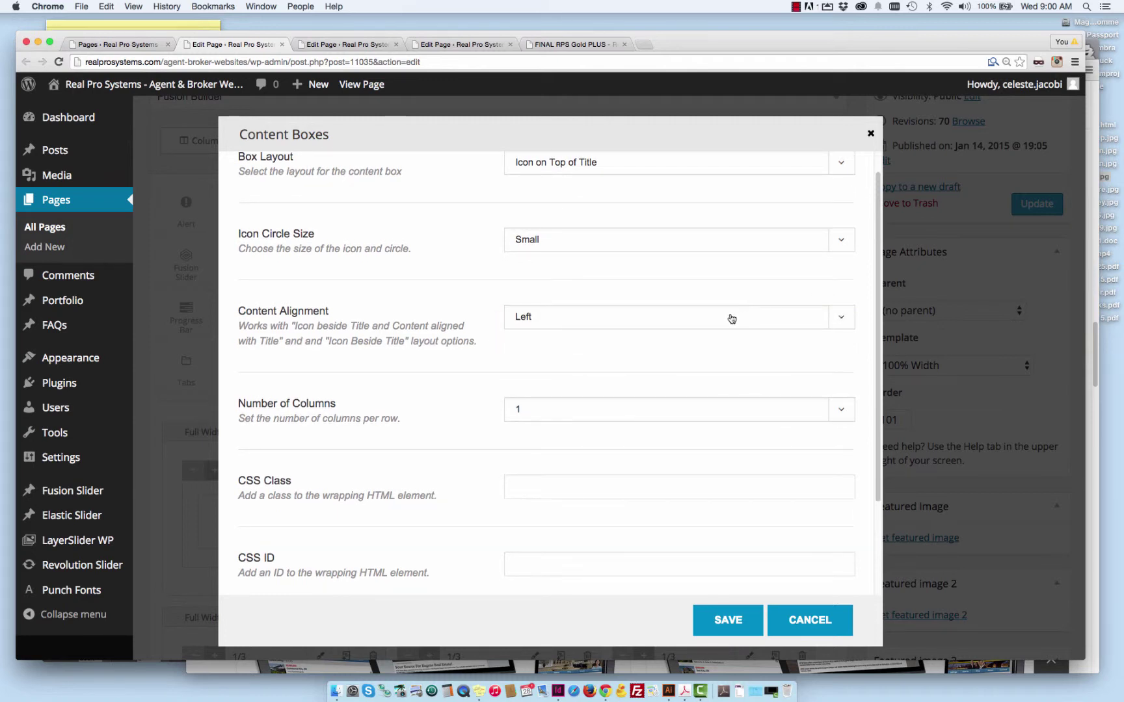
# Step: Examine the CSS Class, CSS ID and content box item settings of the Content Boxes element
pyautogui.scroll(-3, 722, 325)
pyautogui.scroll(-3, 578, 375)
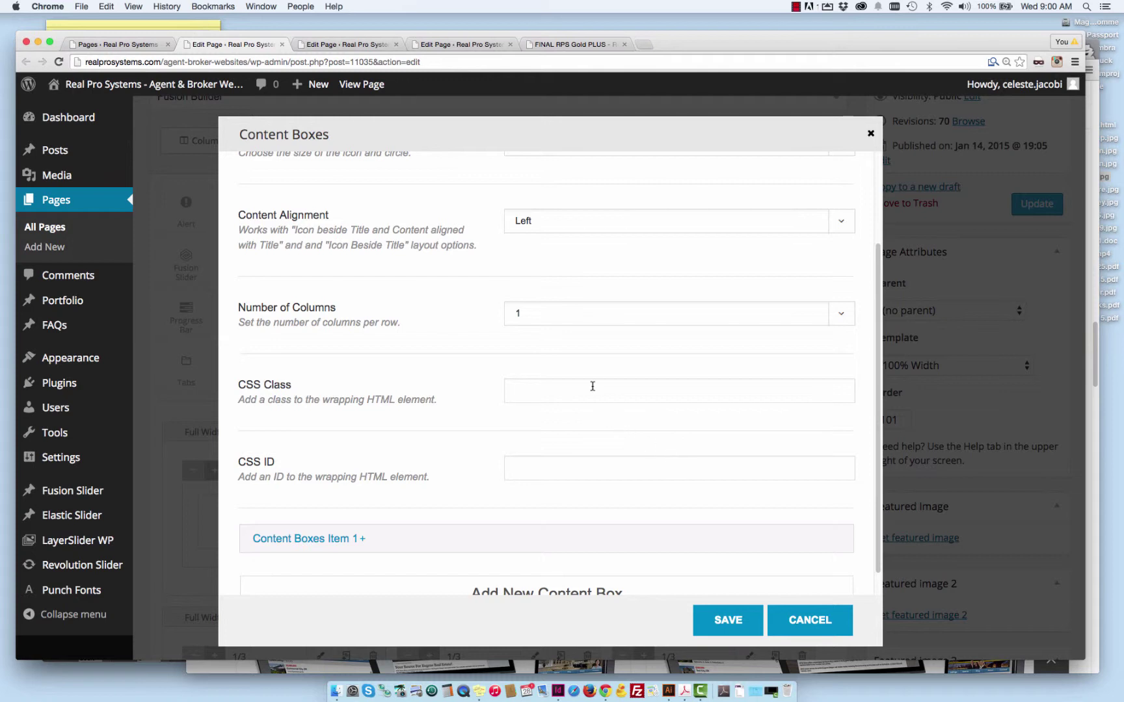
pyautogui.scroll(-1, 592, 385)
pyautogui.scroll(-2, 579, 390)
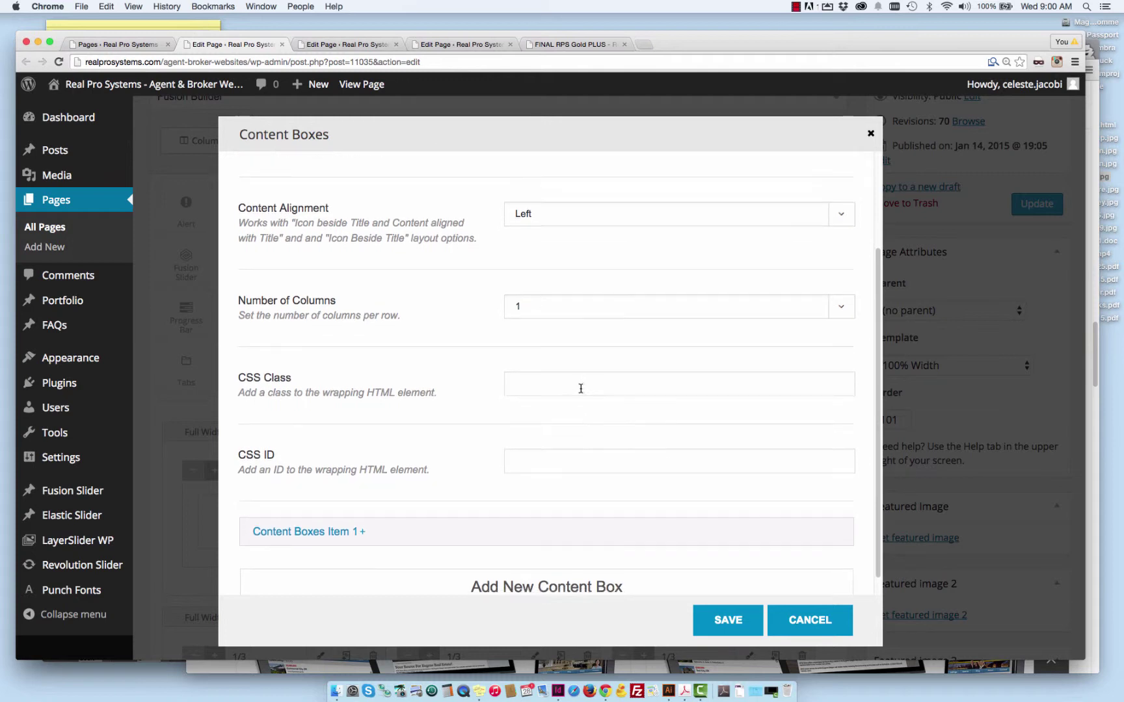
pyautogui.scroll(-1, 606, 384)
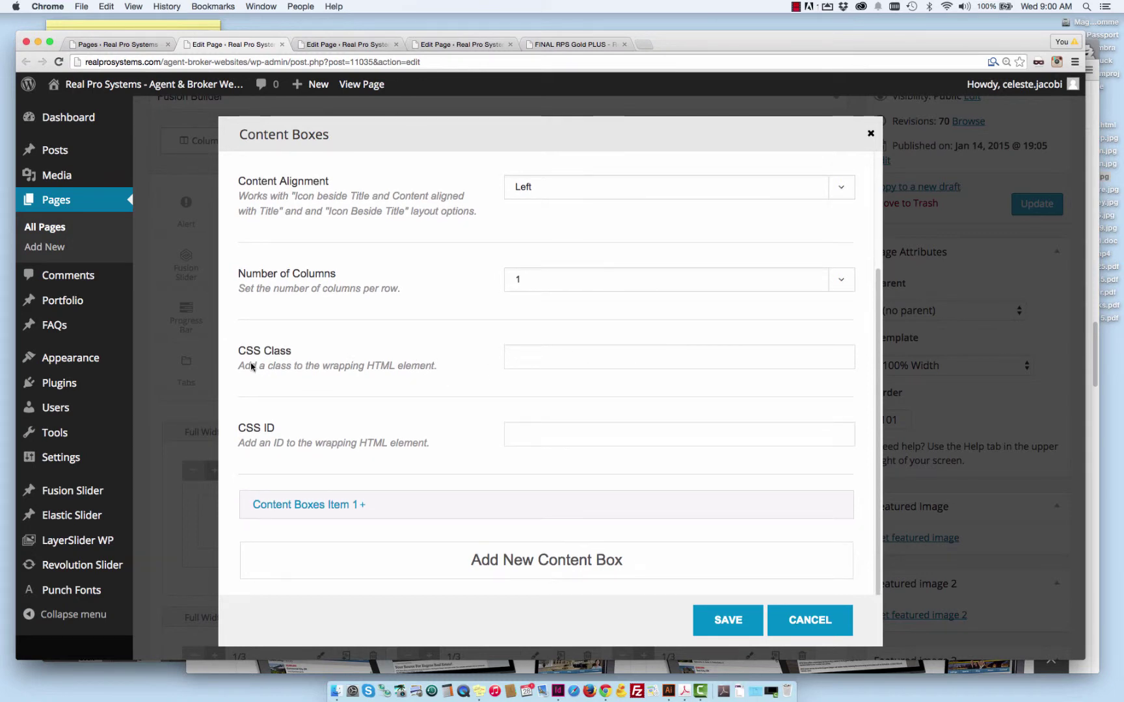
pyautogui.moveTo(63, 465)
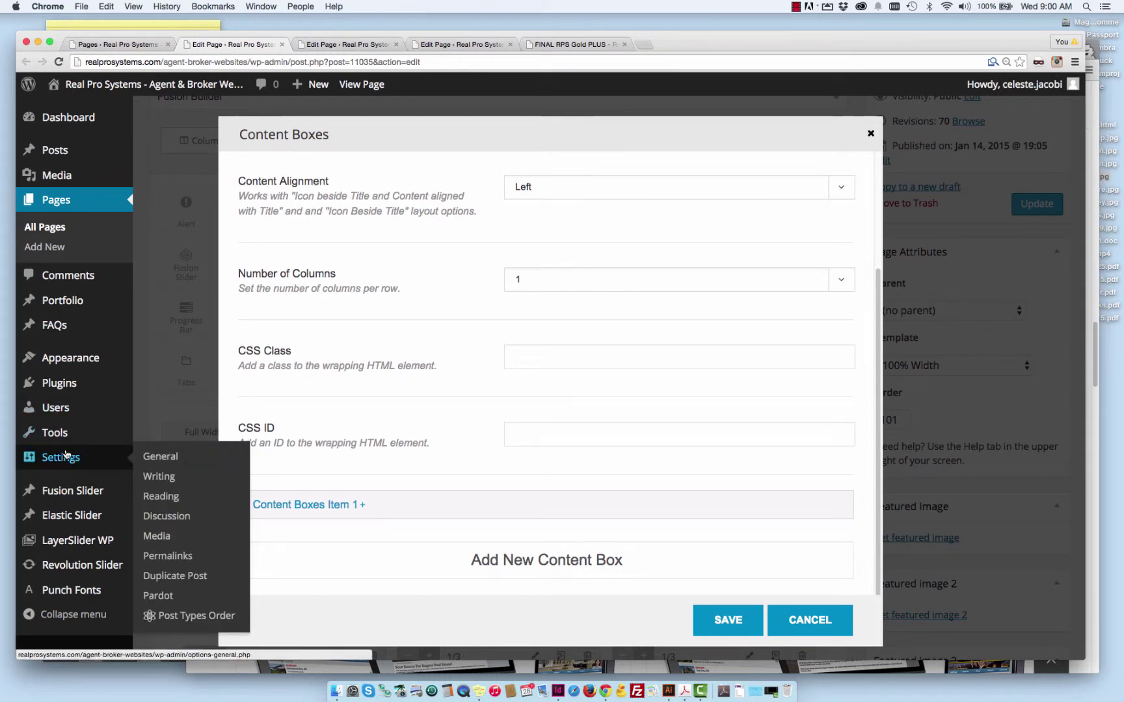
# Step: Set the title of Content Boxes Item 1 to "Let's Talk About Your Needs!"
pyautogui.moveTo(91, 358)
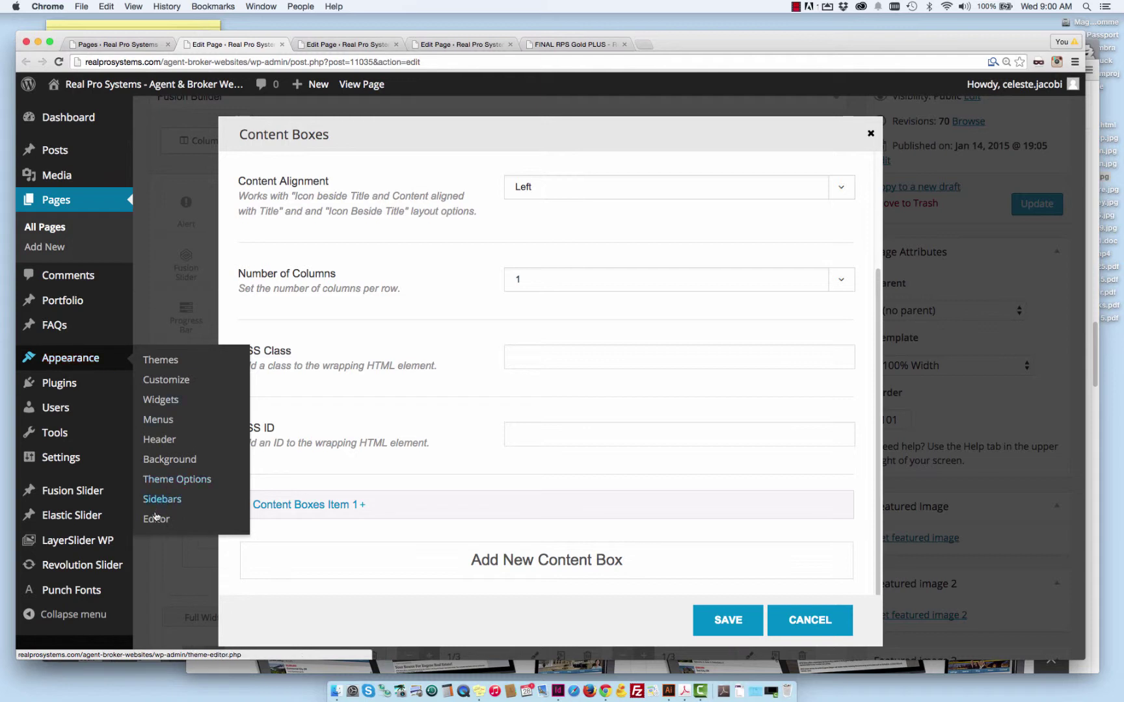
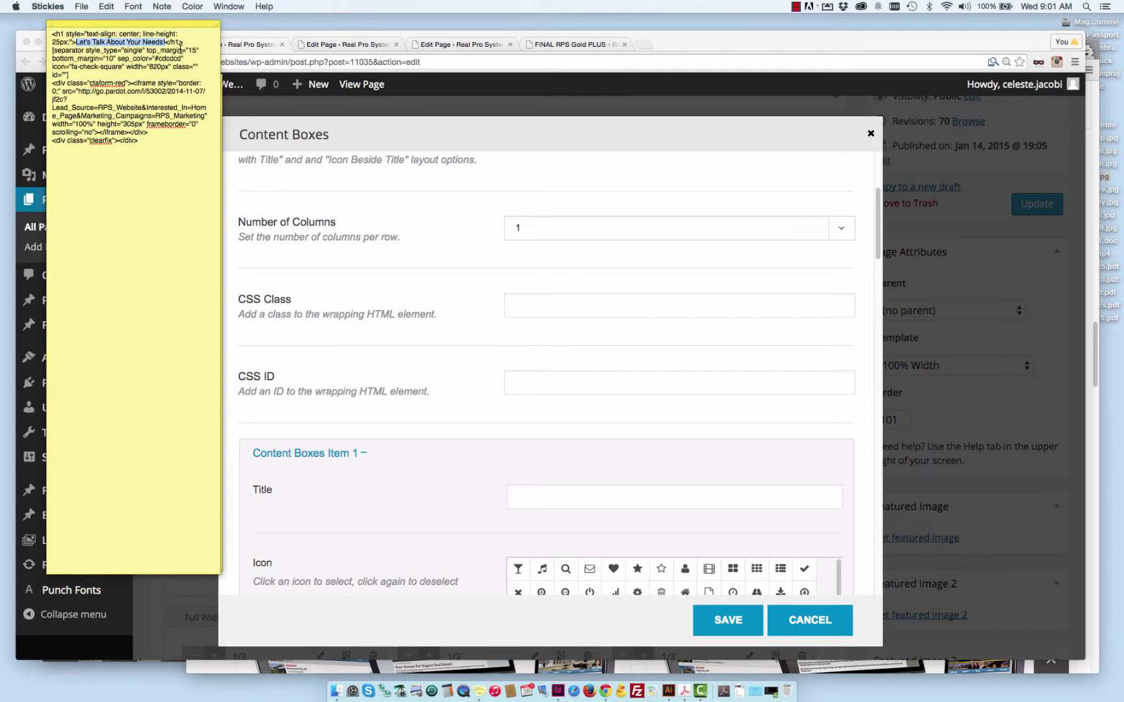
pyautogui.click(550, 283)
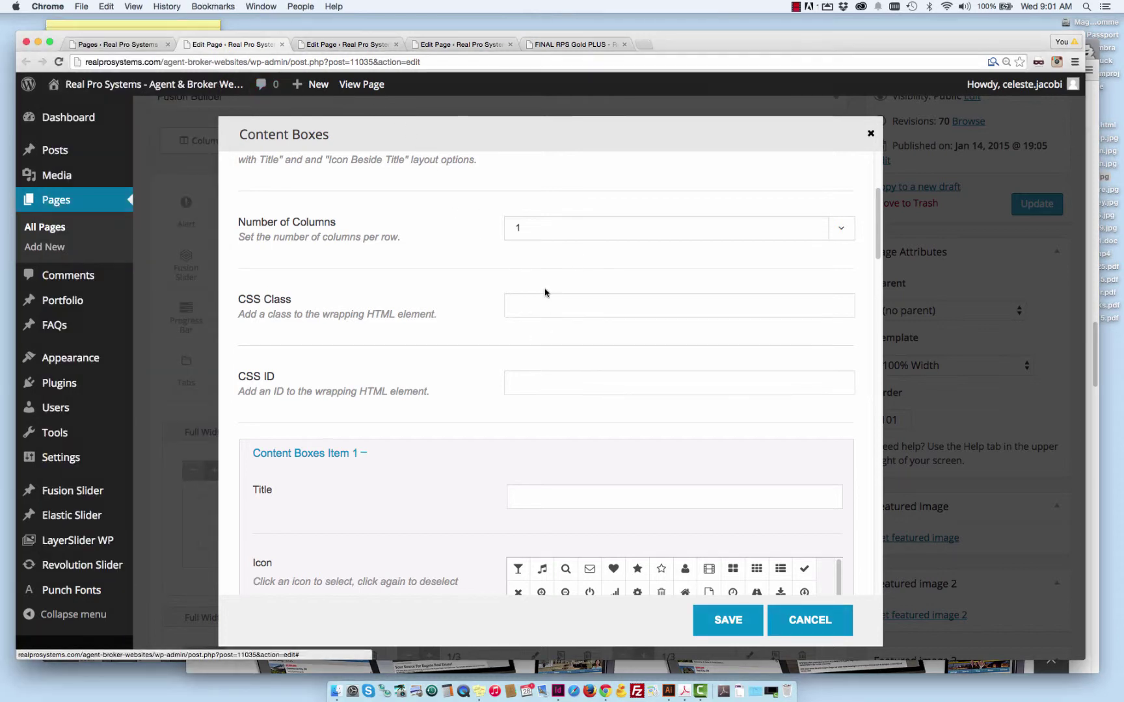
pyautogui.click(535, 492)
pyautogui.write("Let's Talk About Your Needs!")
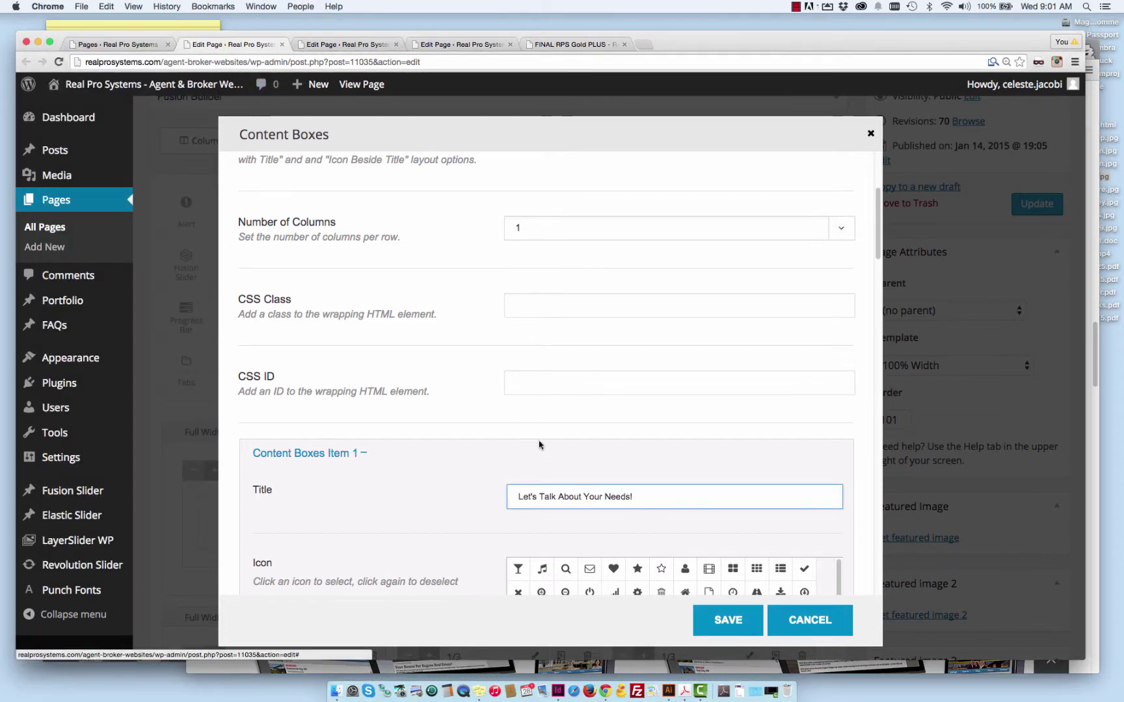
# Step: Examine the content box item's icon choices, background and icon color settings, and the flip, rotate and spinning icon options
pyautogui.scroll(-3, 538, 445)
pyautogui.scroll(-5, 539, 445)
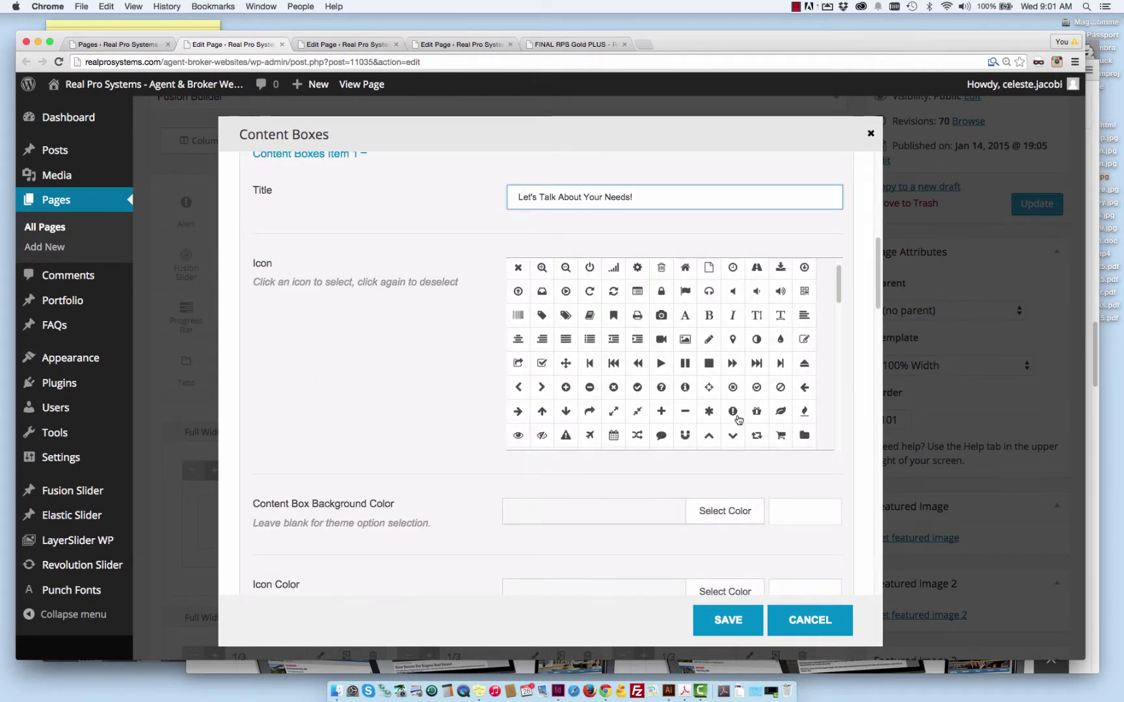
pyautogui.moveTo(838, 286); pyautogui.dragTo(839, 282)
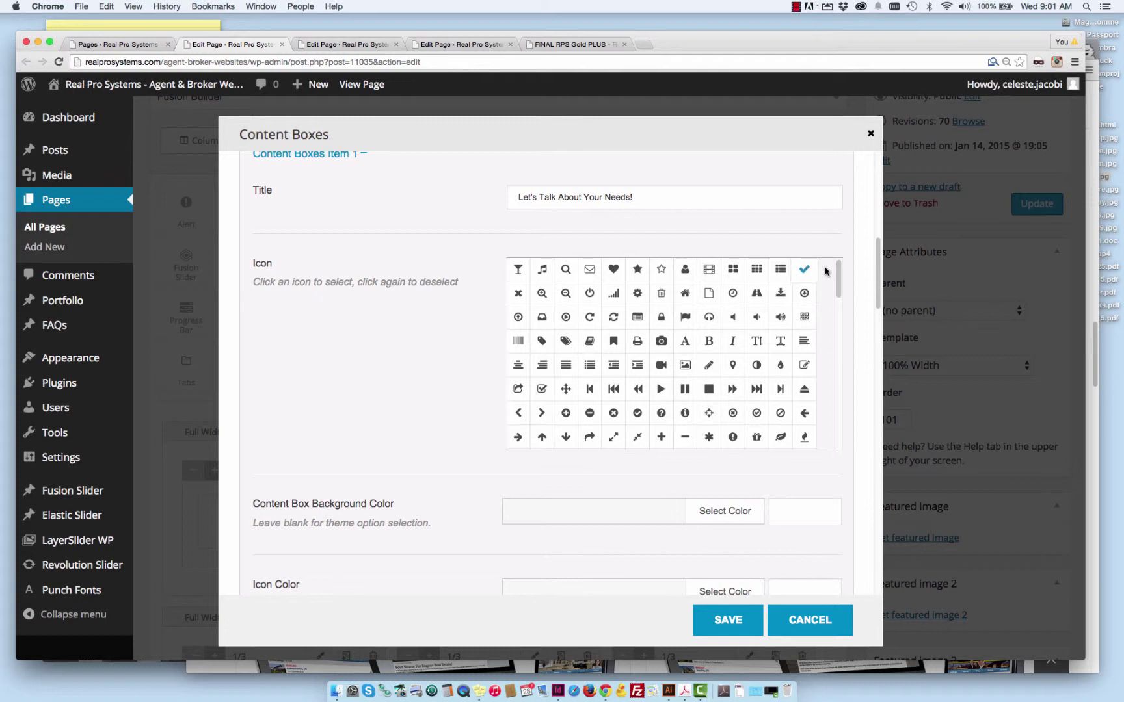
pyautogui.scroll(-1, 839, 278)
pyautogui.moveTo(838, 279)
pyautogui.mouseDown()
pyautogui.moveTo(819, 430)
pyautogui.moveTo(838, 426)
pyautogui.moveTo(834, 260)
pyautogui.mouseUp()
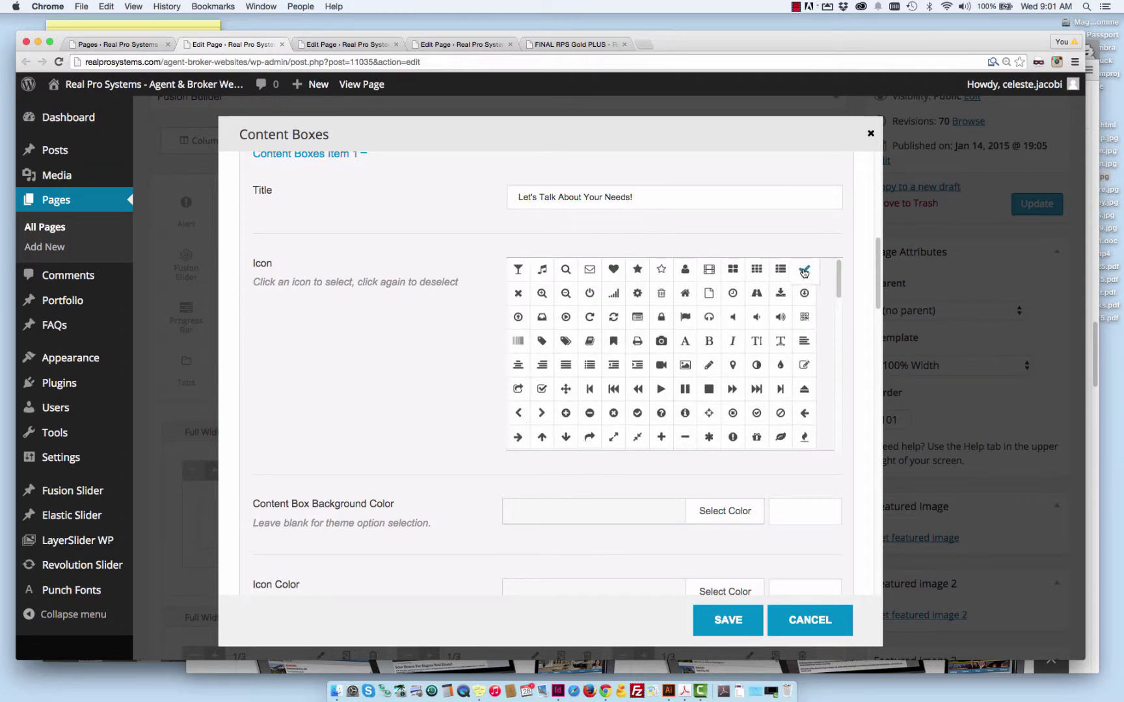
pyautogui.scroll(-1, 800, 442)
pyautogui.scroll(-2, 842, 433)
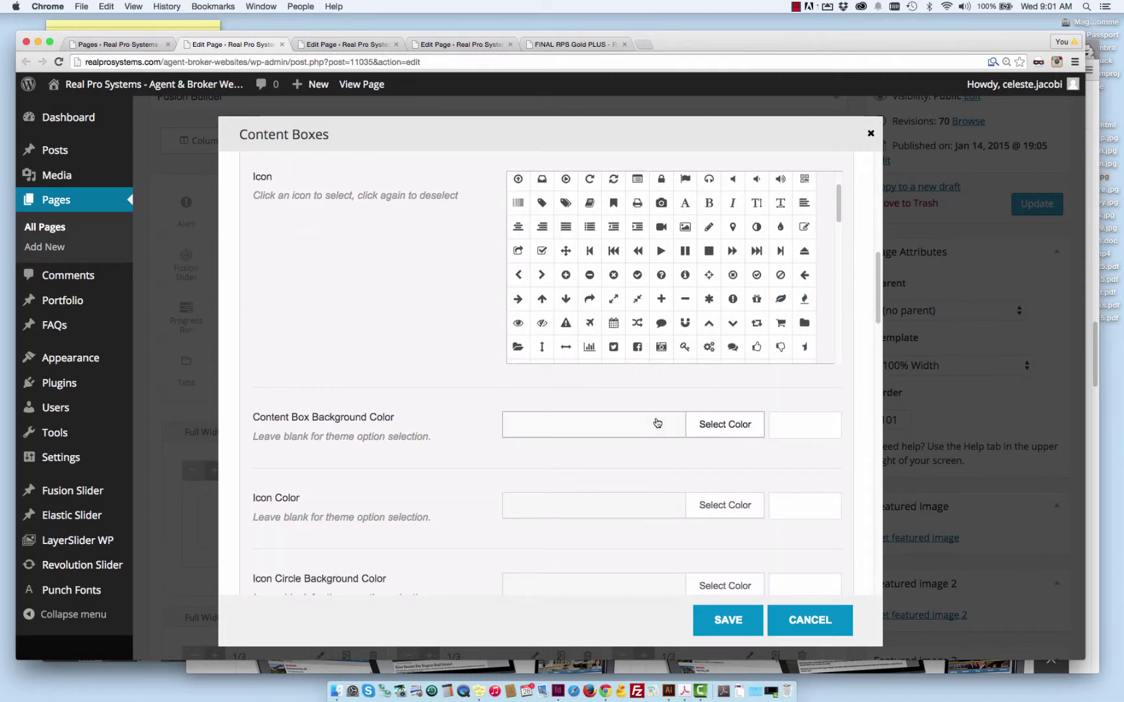
pyautogui.scroll(-1, 658, 424)
pyautogui.scroll(-2, 650, 403)
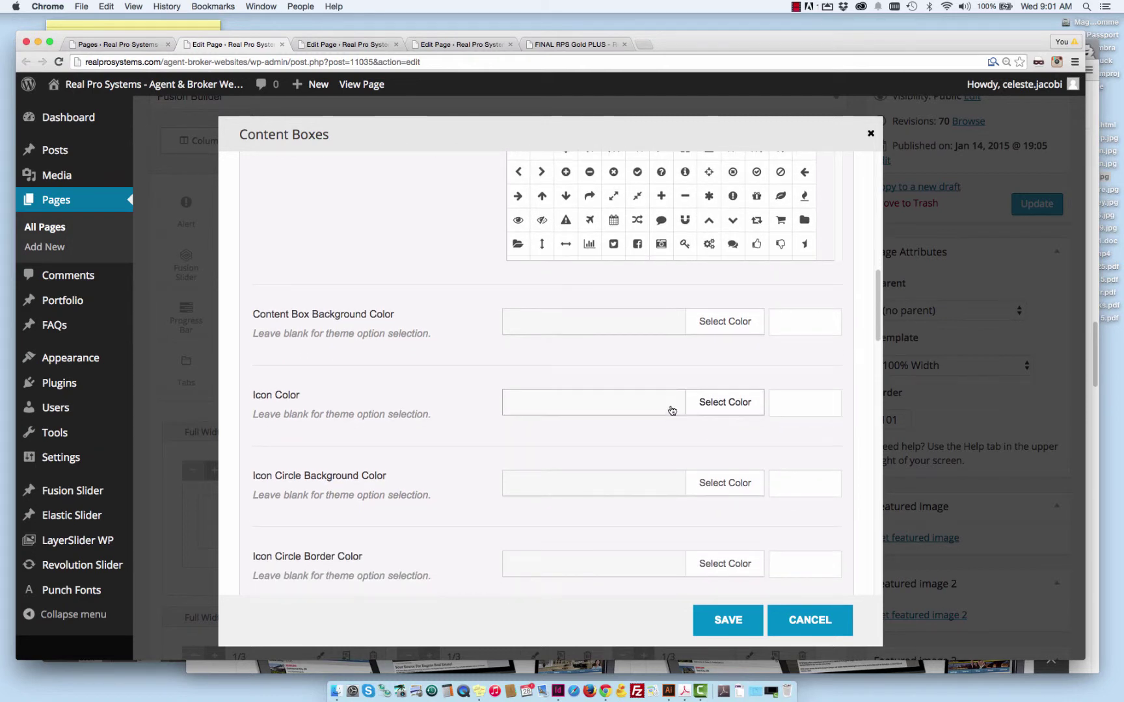
pyautogui.scroll(-2, 669, 409)
pyautogui.scroll(-3, 641, 413)
pyautogui.scroll(-1, 622, 491)
pyautogui.scroll(-2, 648, 455)
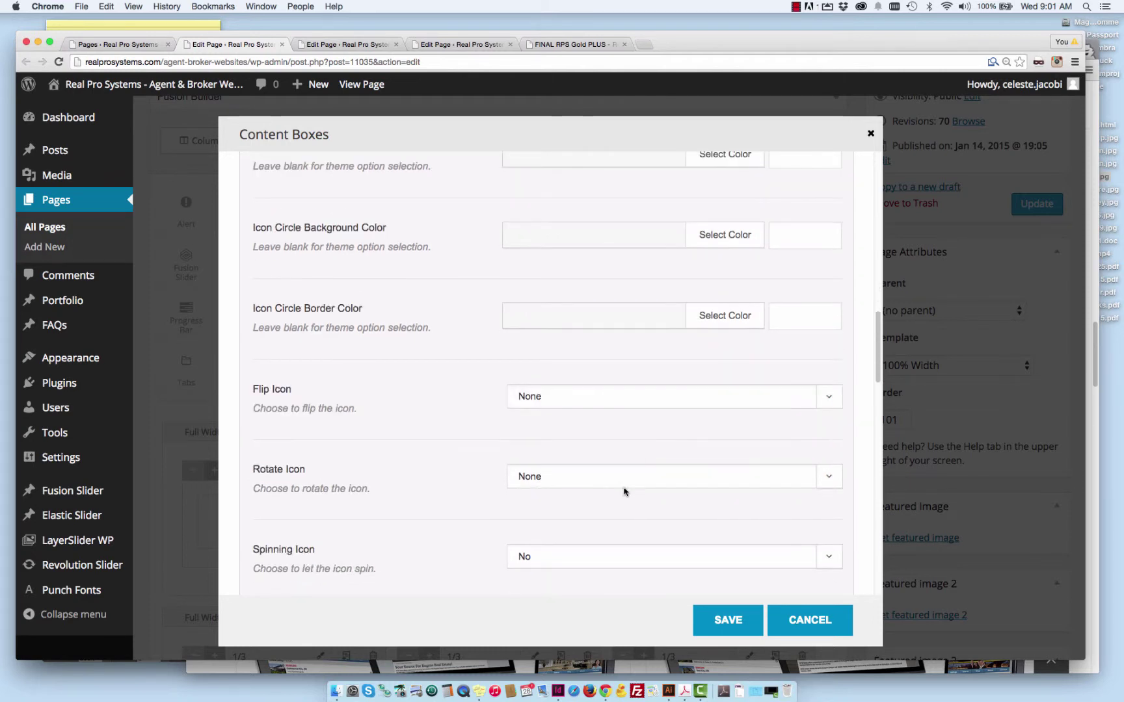
pyautogui.scroll(-1, 645, 464)
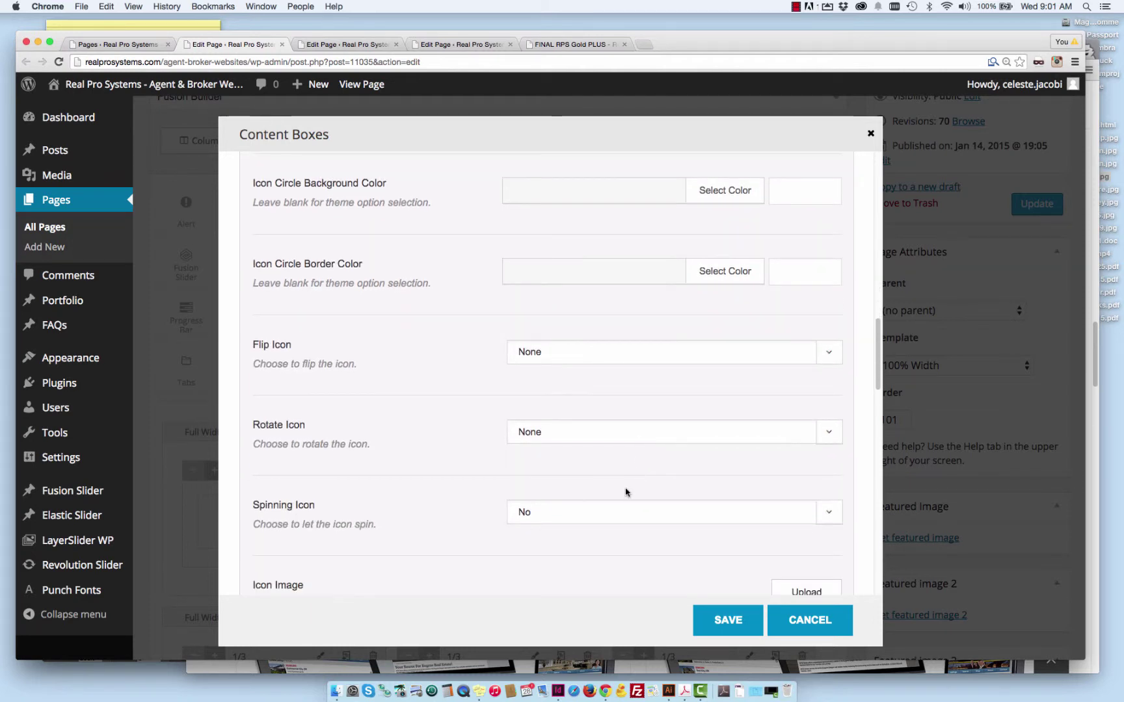
# Step: Examine the content box item's icon image upload, image width and height, Read More link settings and Content Box Content editor
pyautogui.scroll(-3, 624, 492)
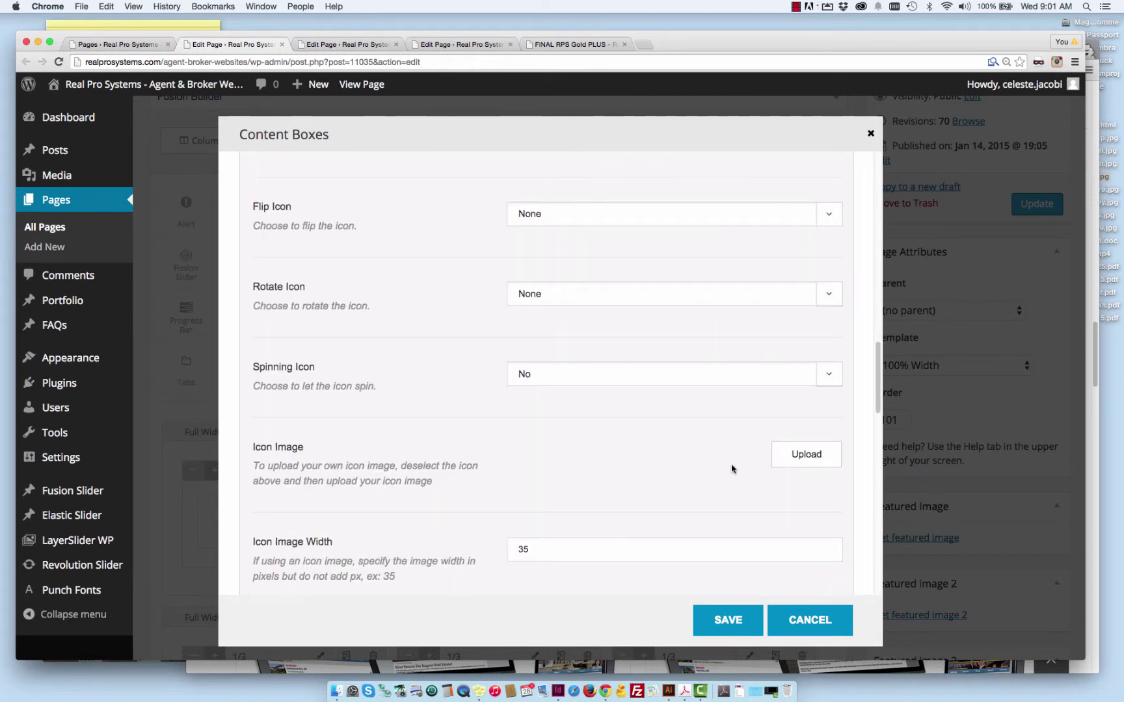
pyautogui.scroll(-1, 723, 464)
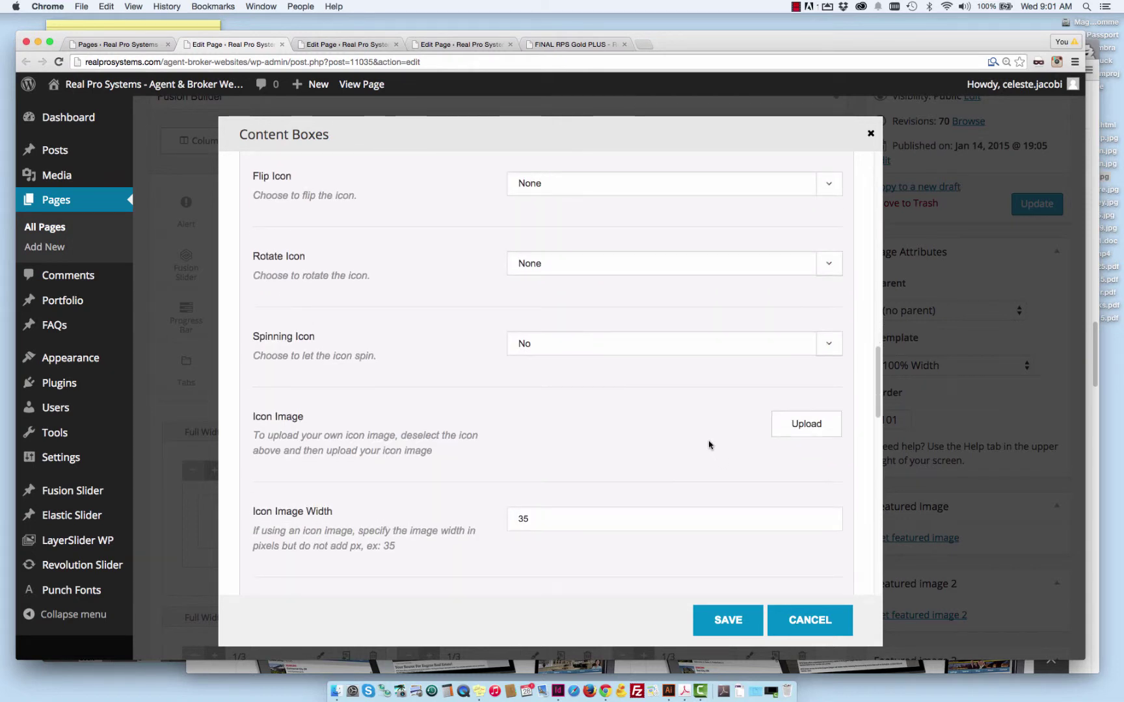
pyautogui.scroll(-1, 709, 444)
pyautogui.scroll(-3, 726, 436)
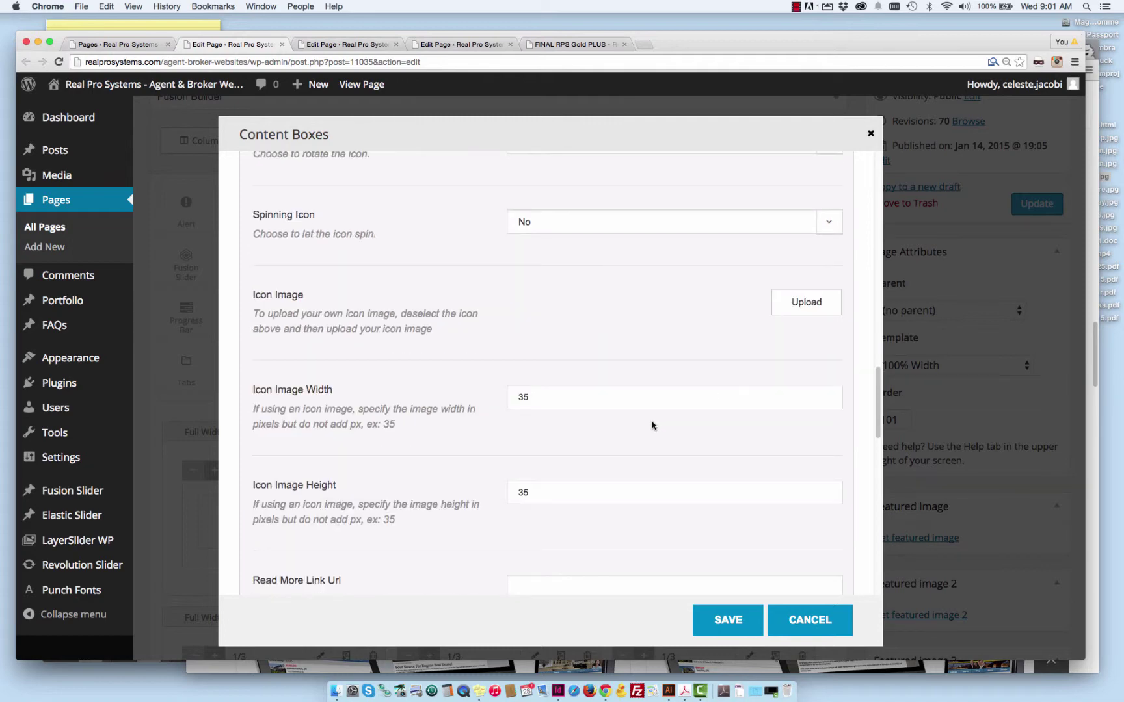
pyautogui.scroll(-5, 653, 426)
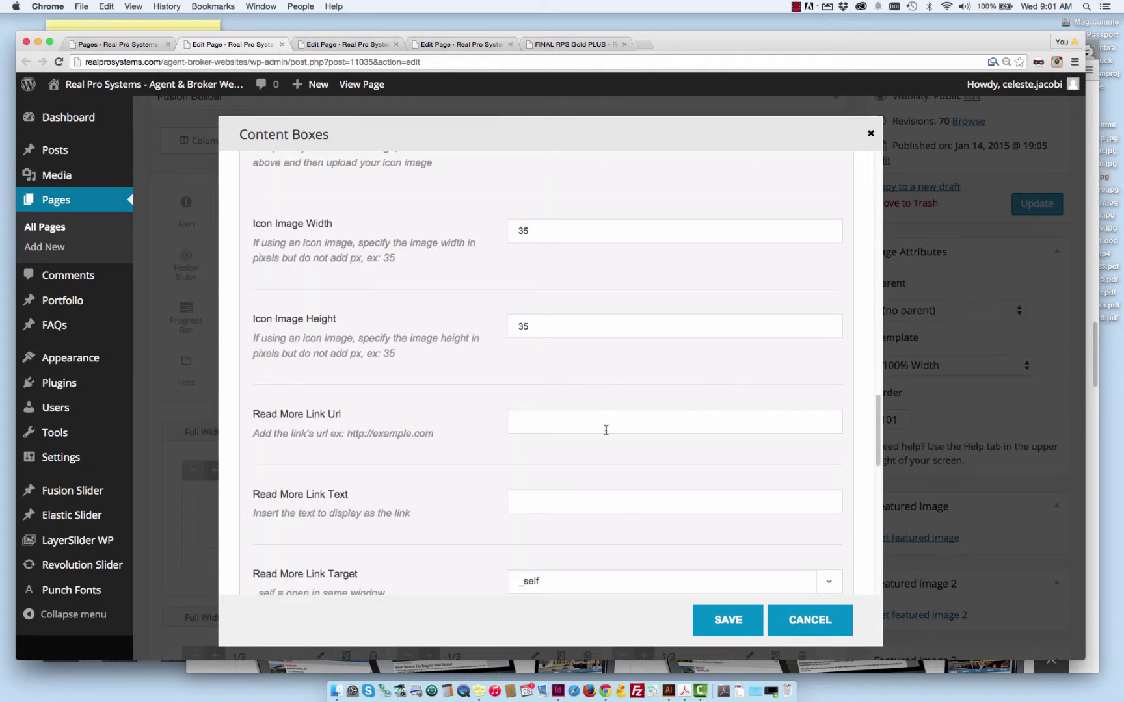
pyautogui.scroll(-2, 607, 429)
pyautogui.scroll(-4, 608, 425)
pyautogui.scroll(-4, 645, 435)
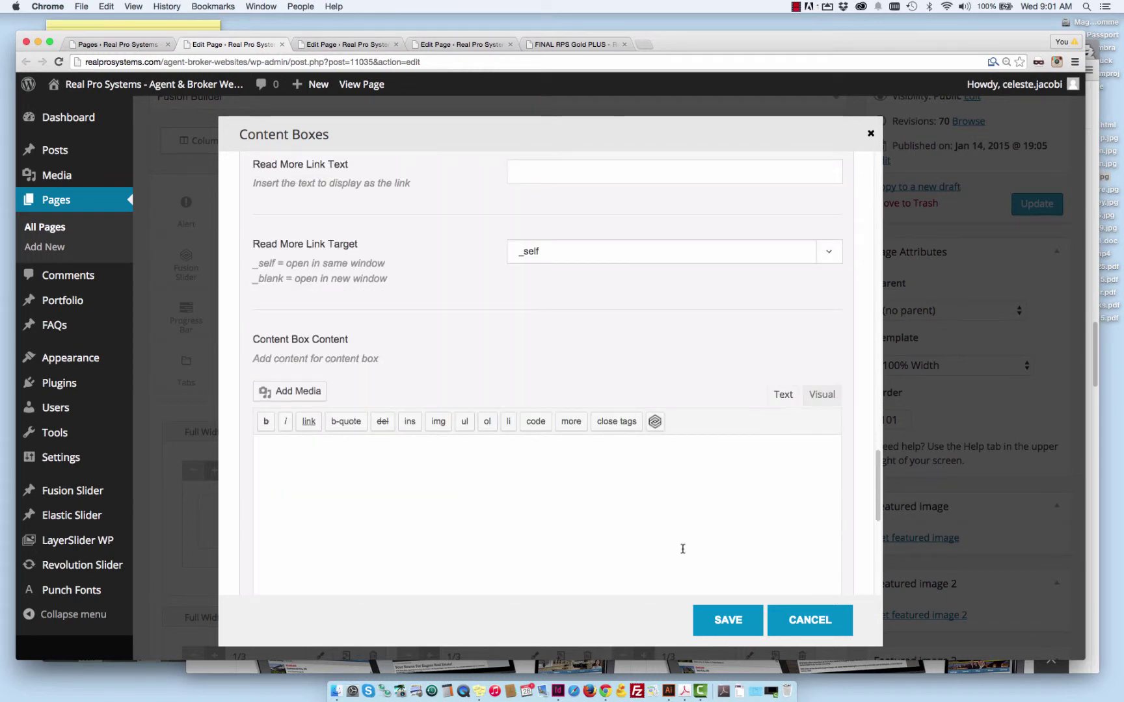
pyautogui.scroll(-2, 702, 517)
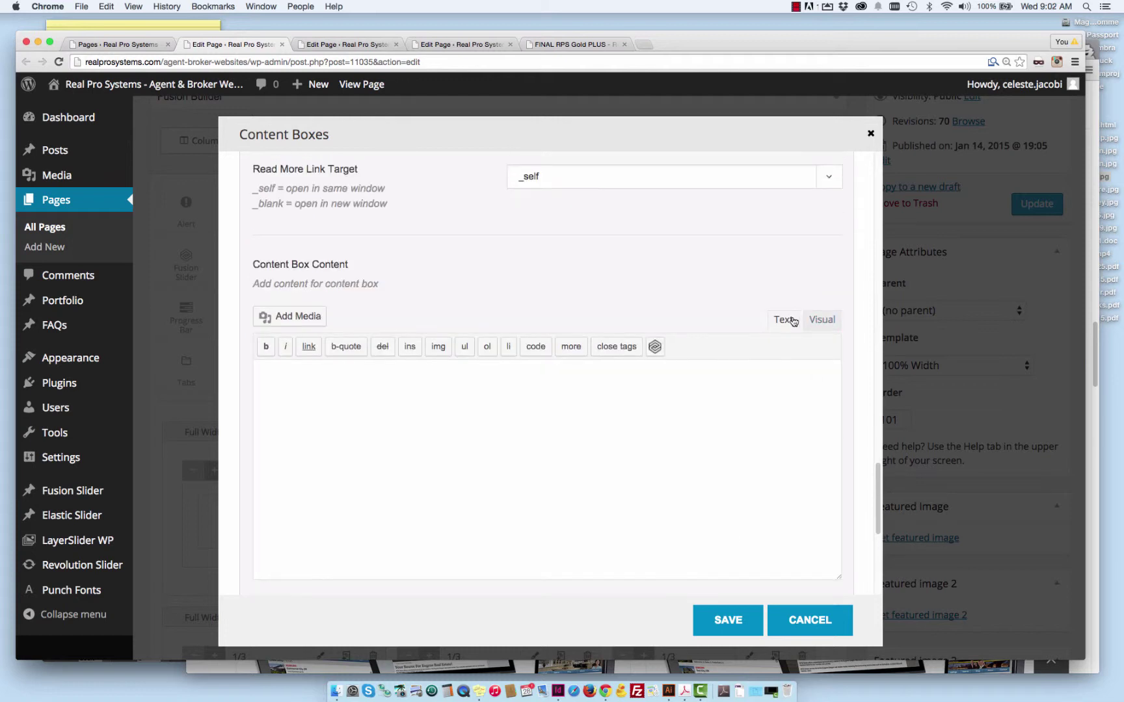
# Step: Compare the Visual and Text modes of the Content Box Content editor, ending in Text mode
pyautogui.click(815, 321)
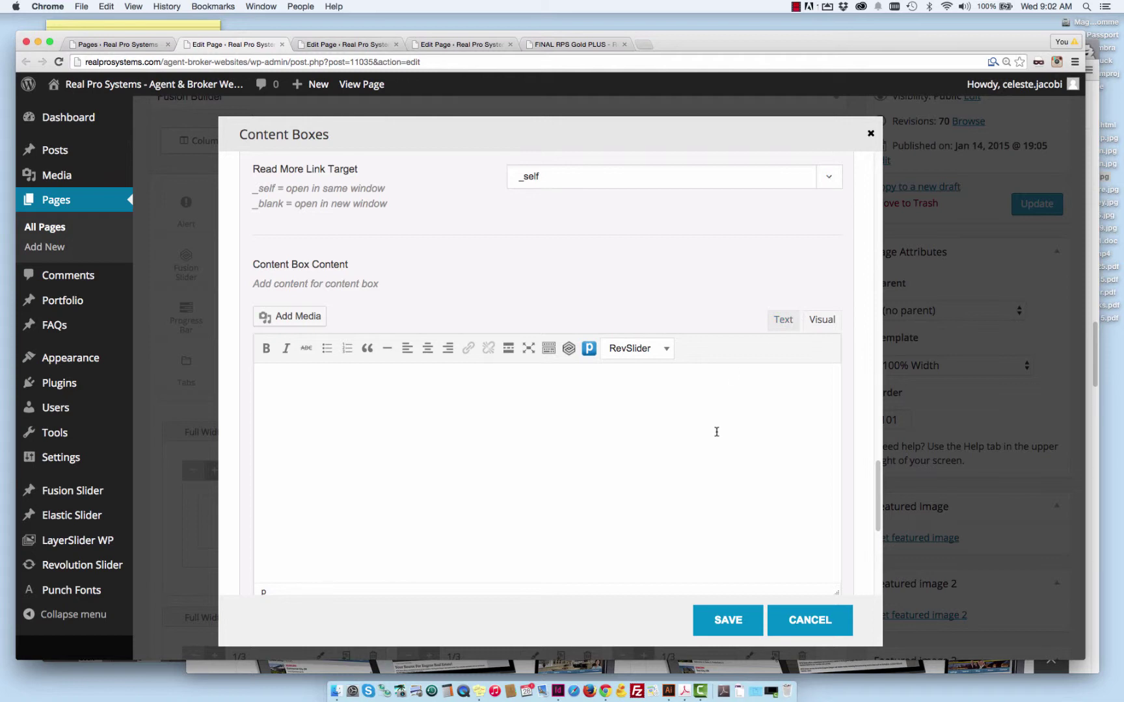
pyautogui.click(781, 321)
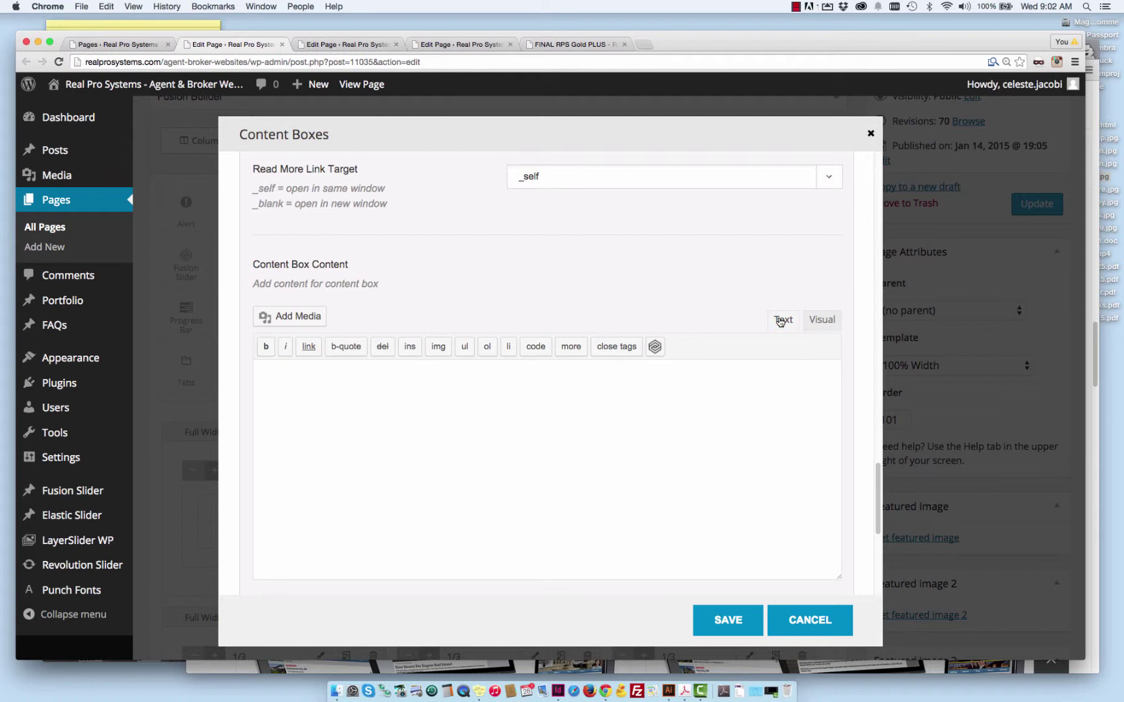
pyautogui.click(813, 321)
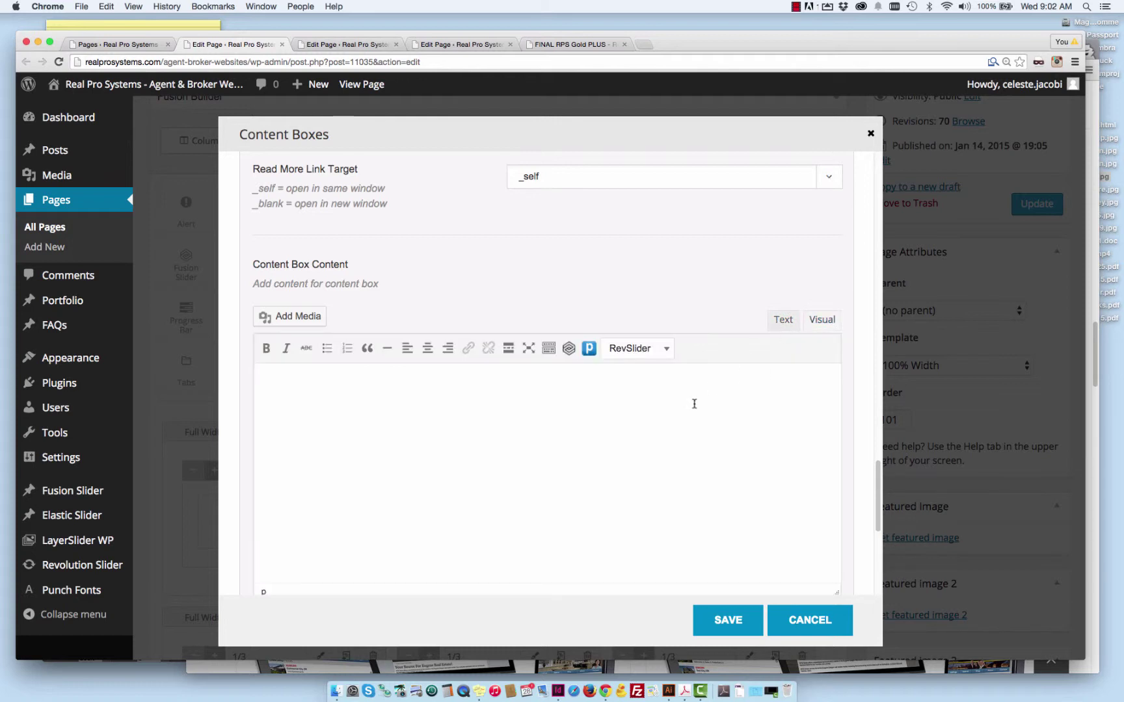
pyautogui.click(780, 321)
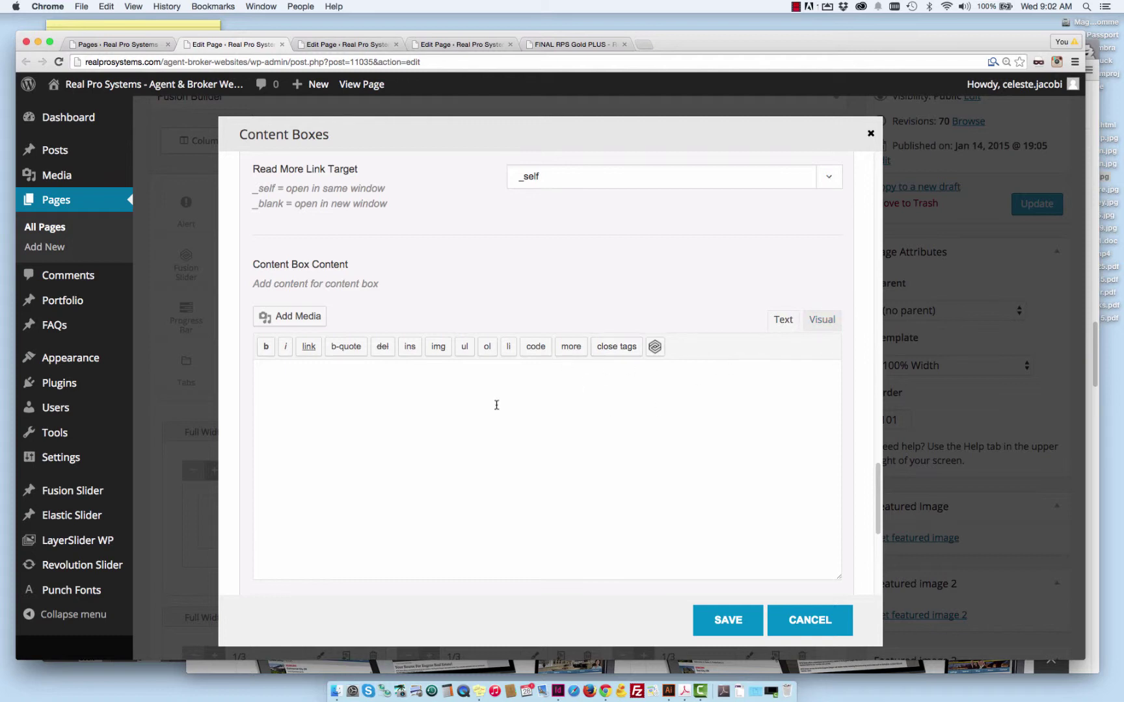
# Step: Copy the entire HTML snippet from the Stickies note into the Content Box Content editor in Text mode
pyautogui.click(476, 673)
pyautogui.press('super+a')
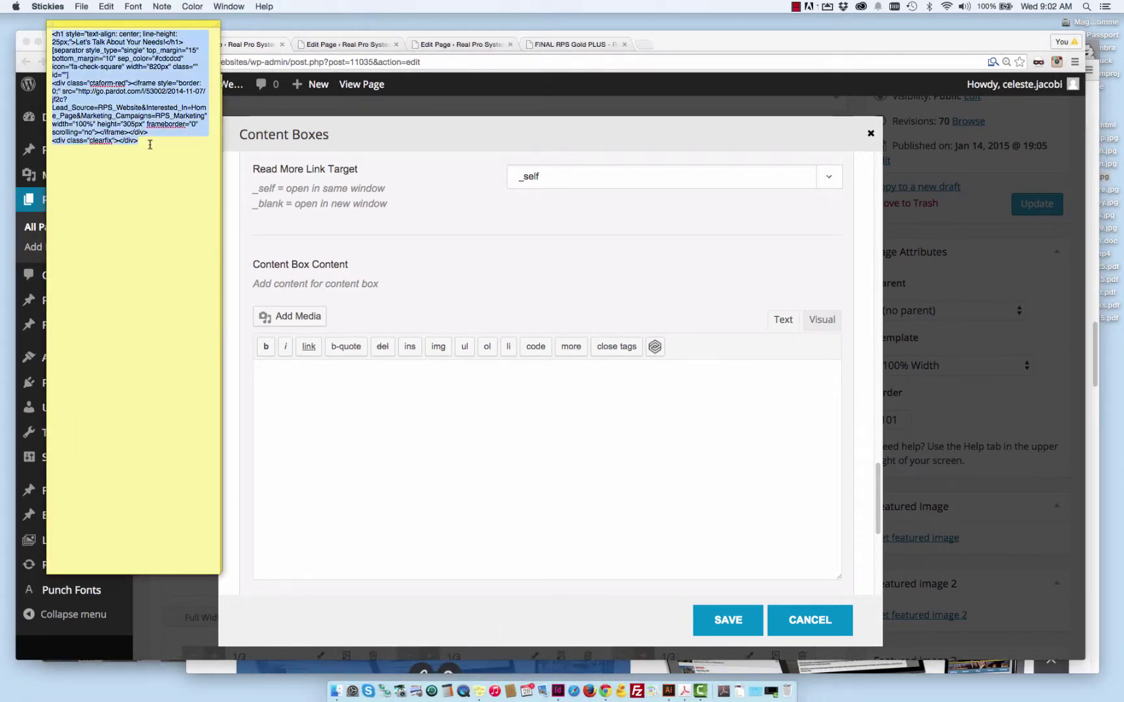
pyautogui.click(824, 323)
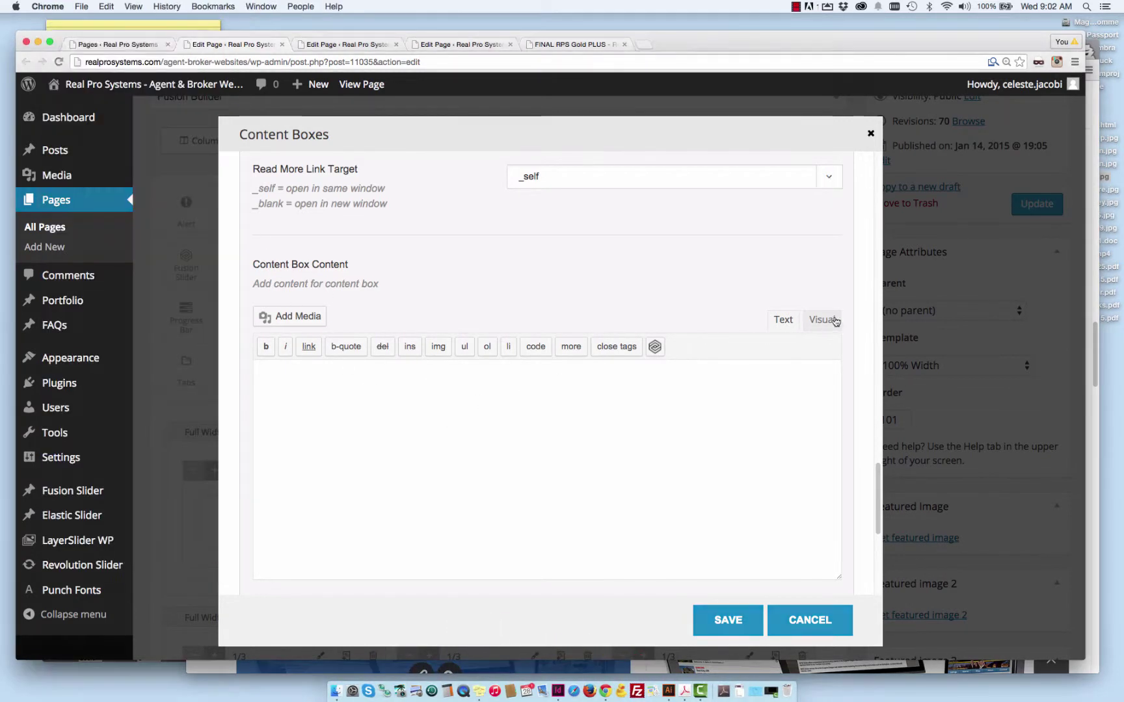
pyautogui.click(790, 369)
pyautogui.write('<h1 style="text-align: center; line-height:25px;">Let\'s Talk About Your Needs!</h1> [separator style_type="single" top_margin="15" bottom_margin="10" sep_color="#cdcdcd" icon="fa-check-square" width="820px" class="" id=""] <div class="ctaform-red"><iframe style="border: 0;" src="http://go.pardot.com/l/53002/2014-11-07/jf2c?Lead_Source=RPS_Website&Interested_In=Home_Page&Marketing_Campaigns=RPS_Marketing" width="100%" height="305px" frameborder="0" scrolling="no"></iframe></div> <div class="clearfix"></div>')
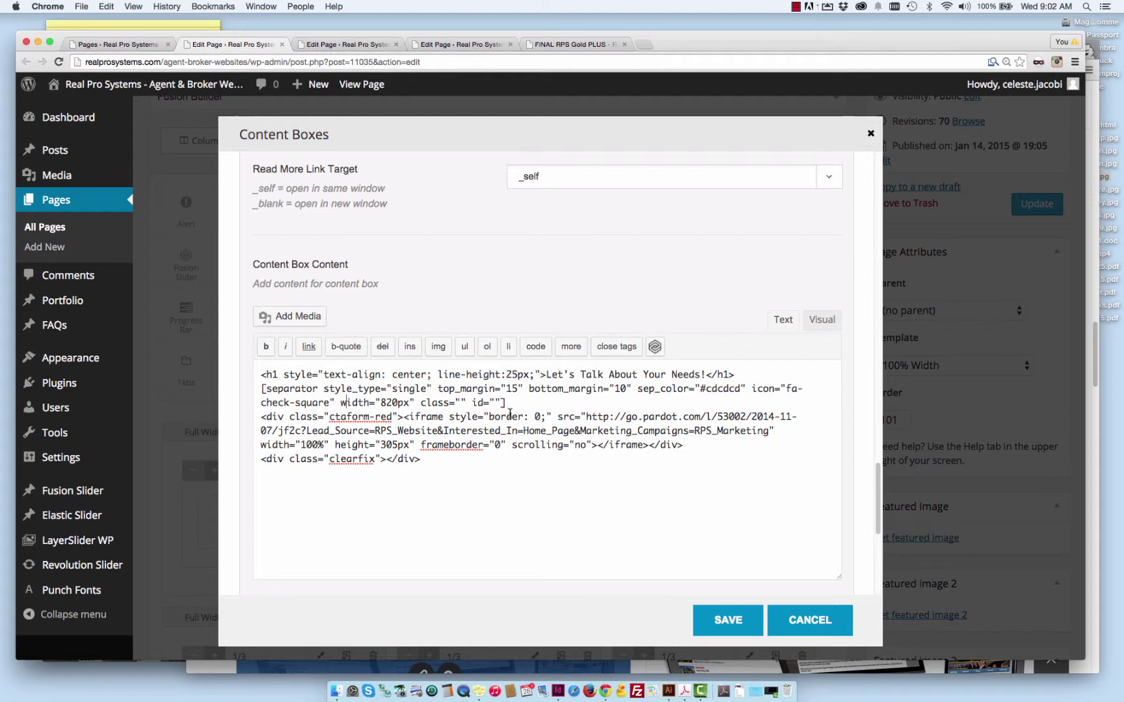
# Step: Examine the heading and separator code in Text mode and how the content renders in Visual mode
pyautogui.moveTo(505, 406); pyautogui.dragTo(273, 372)
pyautogui.click(343, 382)
pyautogui.moveTo(506, 404); pyautogui.dragTo(254, 371)
pyautogui.click(312, 375)
pyautogui.click(822, 320)
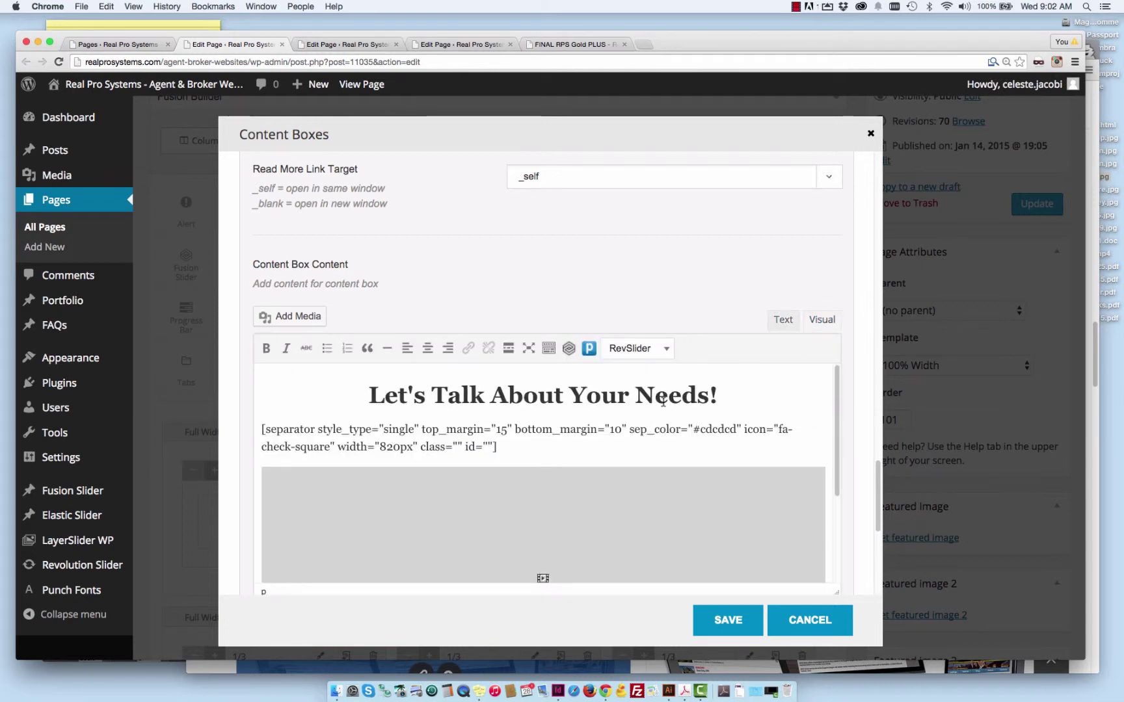
pyautogui.moveTo(354, 397); pyautogui.dragTo(697, 408)
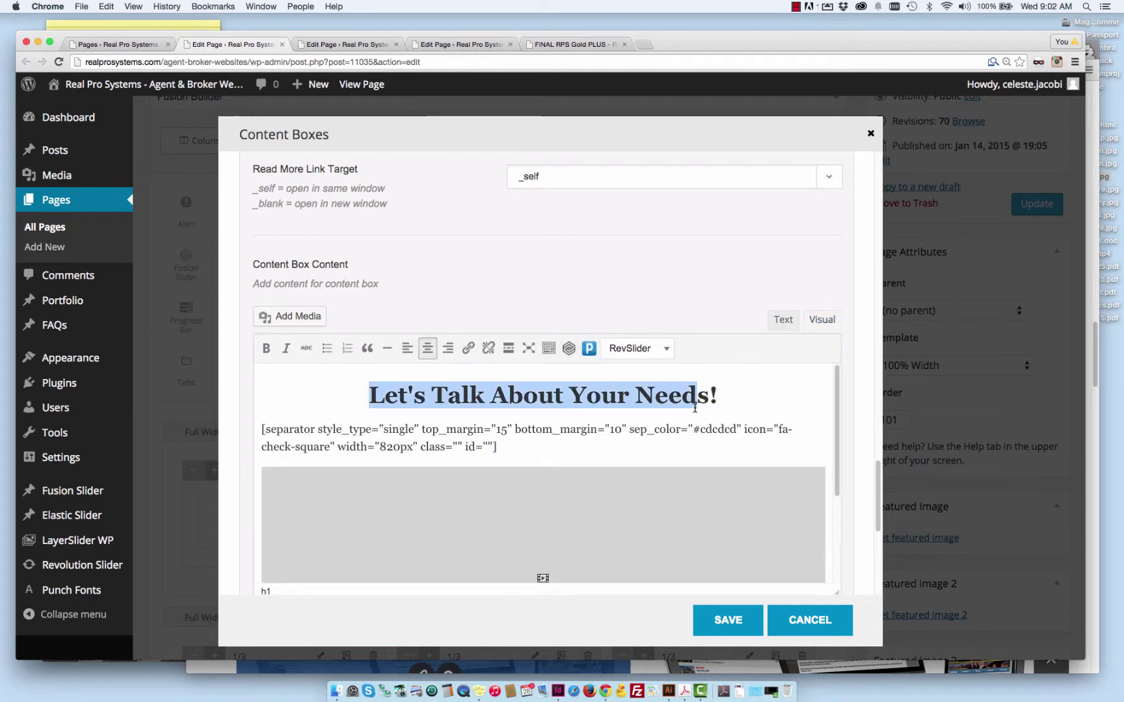
pyautogui.click(720, 398)
pyautogui.scroll(2, 716, 416)
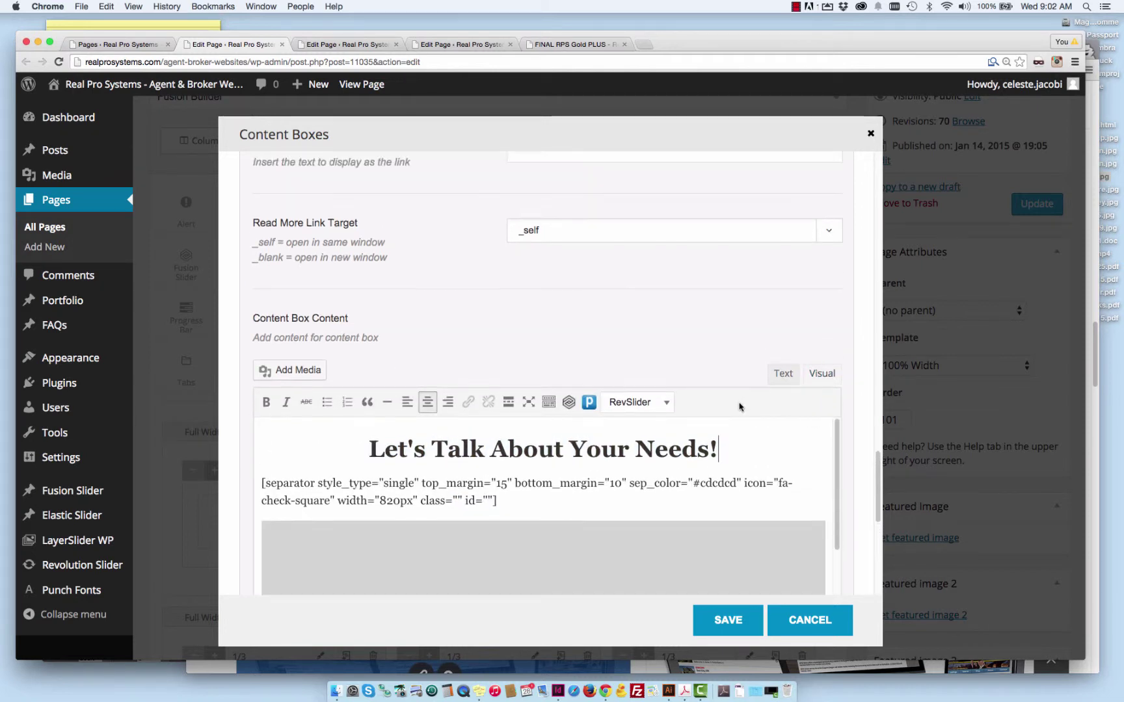
pyautogui.scroll(2, 715, 418)
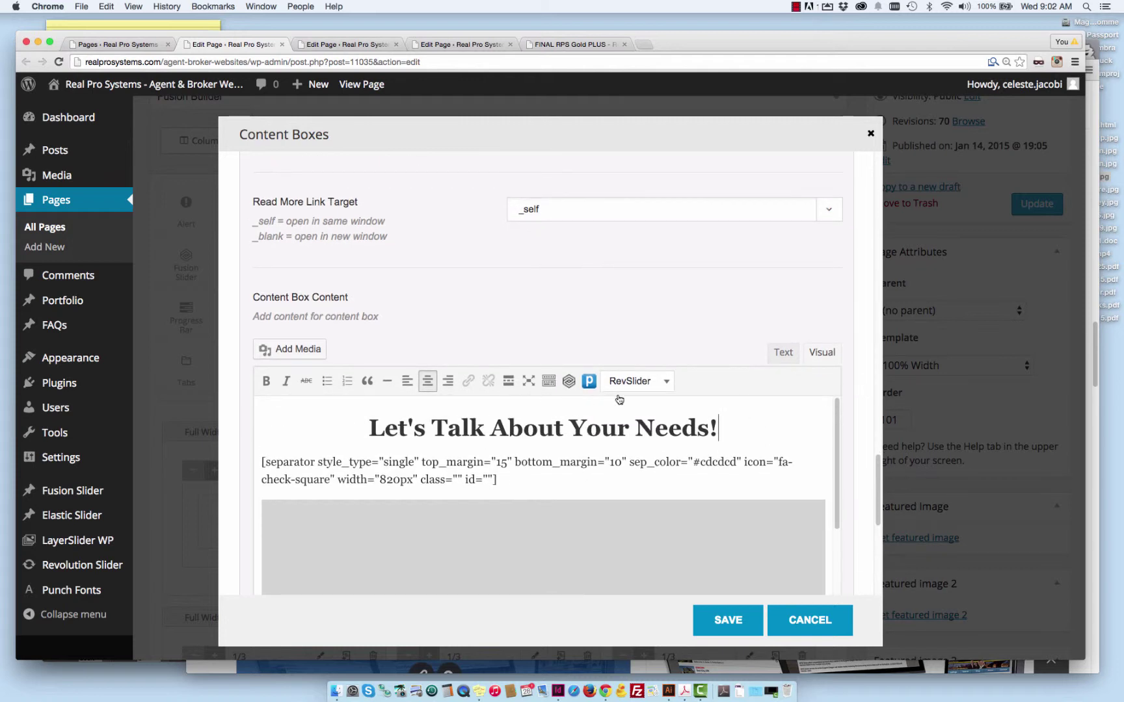
pyautogui.press('Right')
pyautogui.scroll(-2, 521, 437)
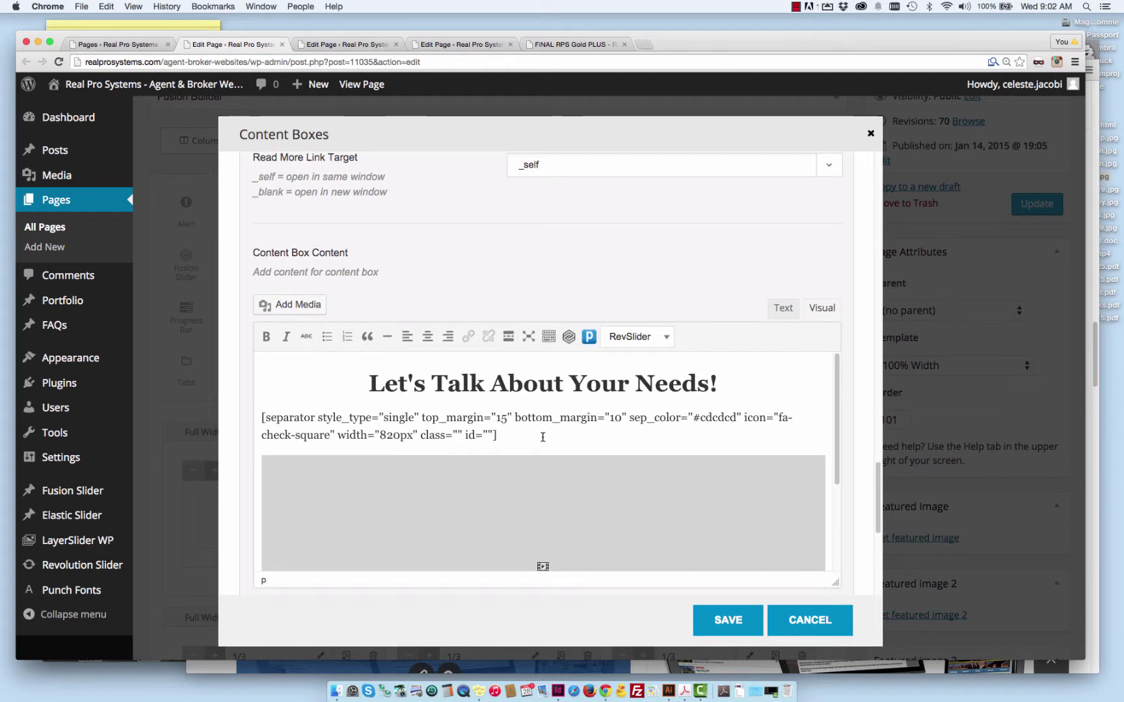
# Step: Look at the content editor's media library and RevSlider list without inserting anything
pyautogui.click(301, 303)
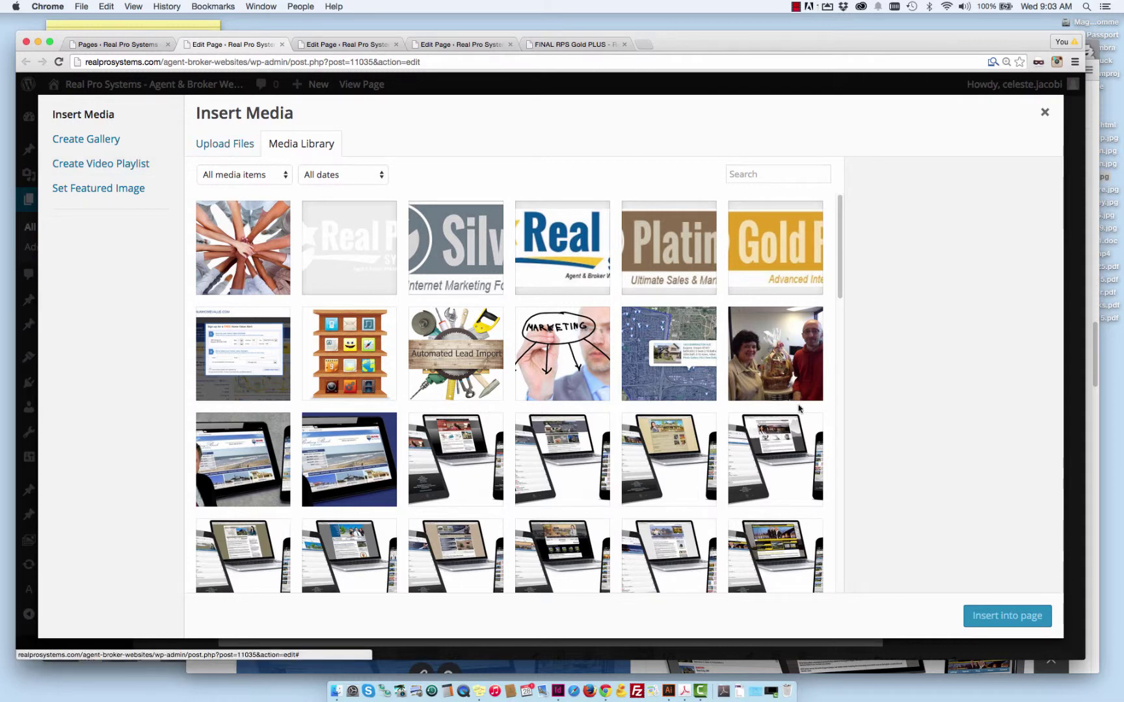
pyautogui.click(1044, 112)
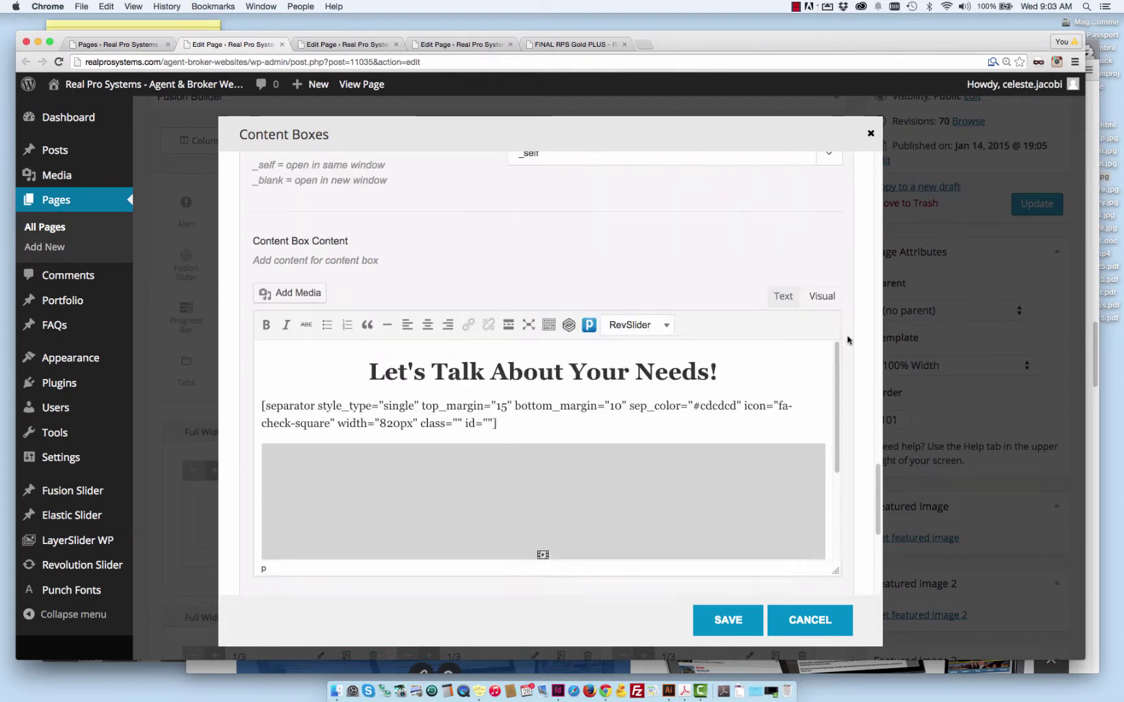
pyautogui.click(661, 327)
pyautogui.click(664, 322)
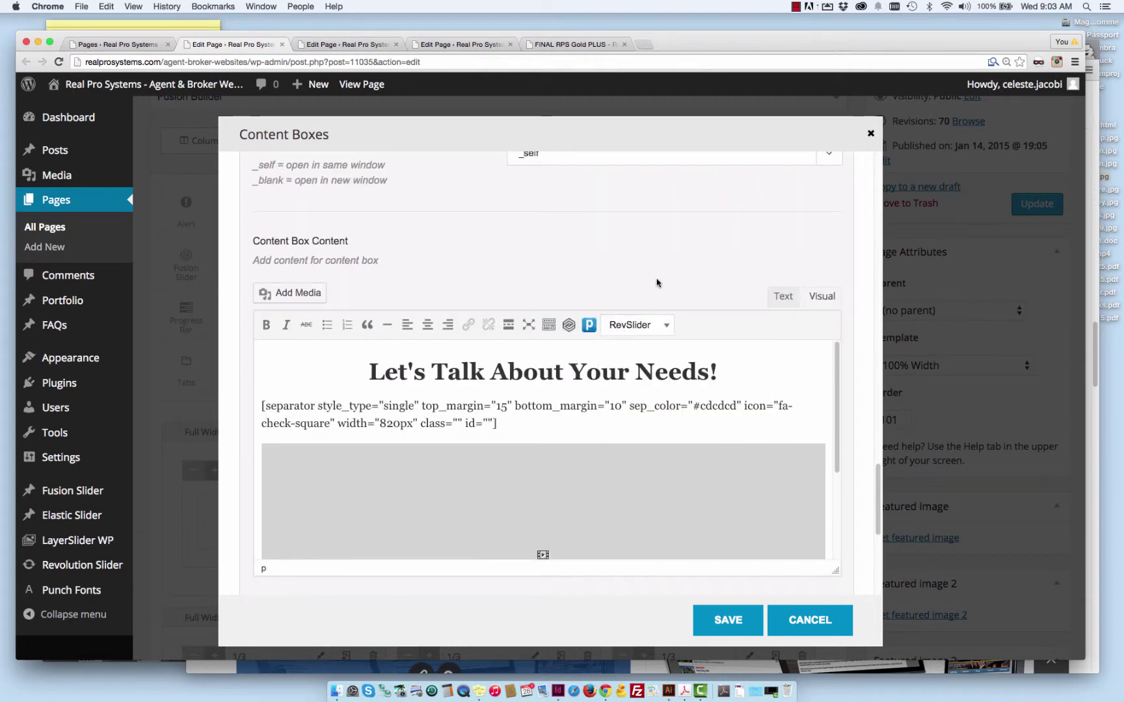
# Step: Open Fusion Shortcodes from the content editor and review the available shortcodes without choosing one
pyautogui.click(568, 325)
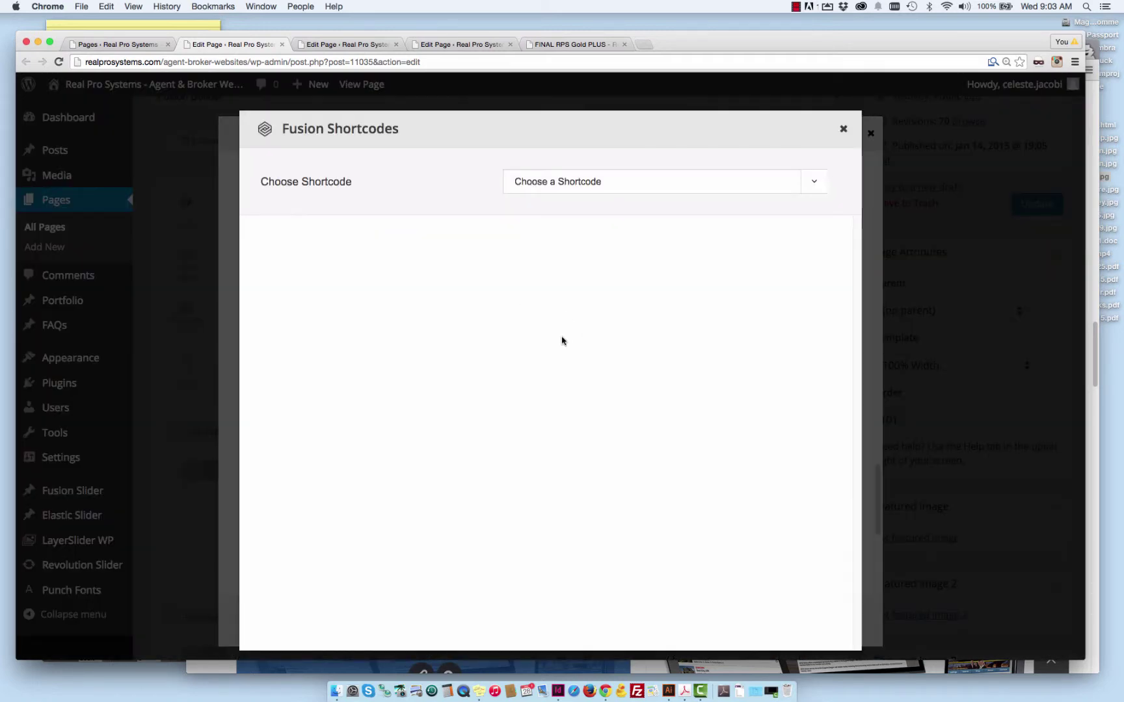
pyautogui.click(806, 190)
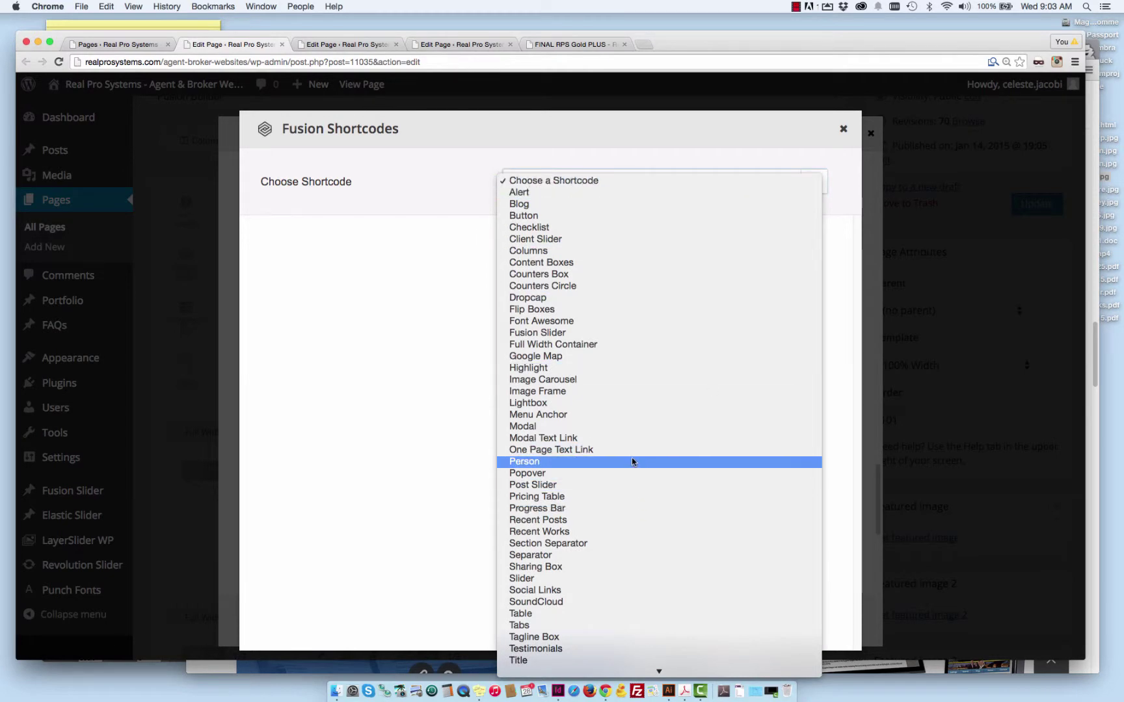
pyautogui.click(442, 509)
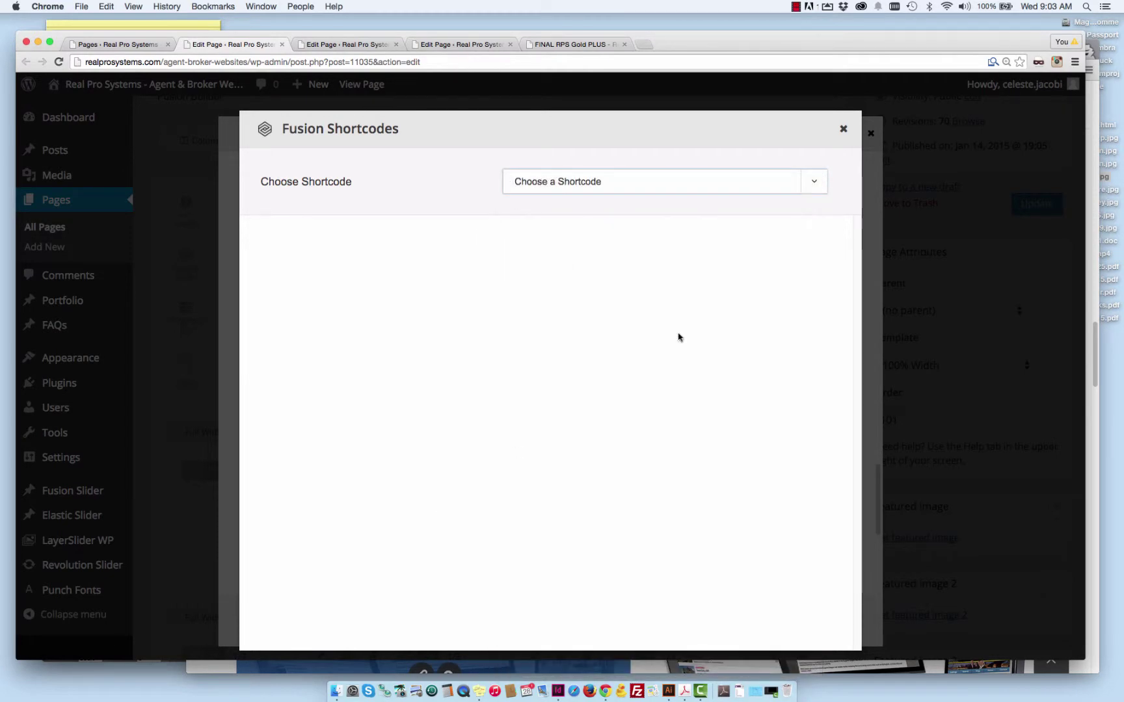
# Step: Close Fusion Shortcodes without choosing one and save the Content Boxes element
pyautogui.click(842, 129)
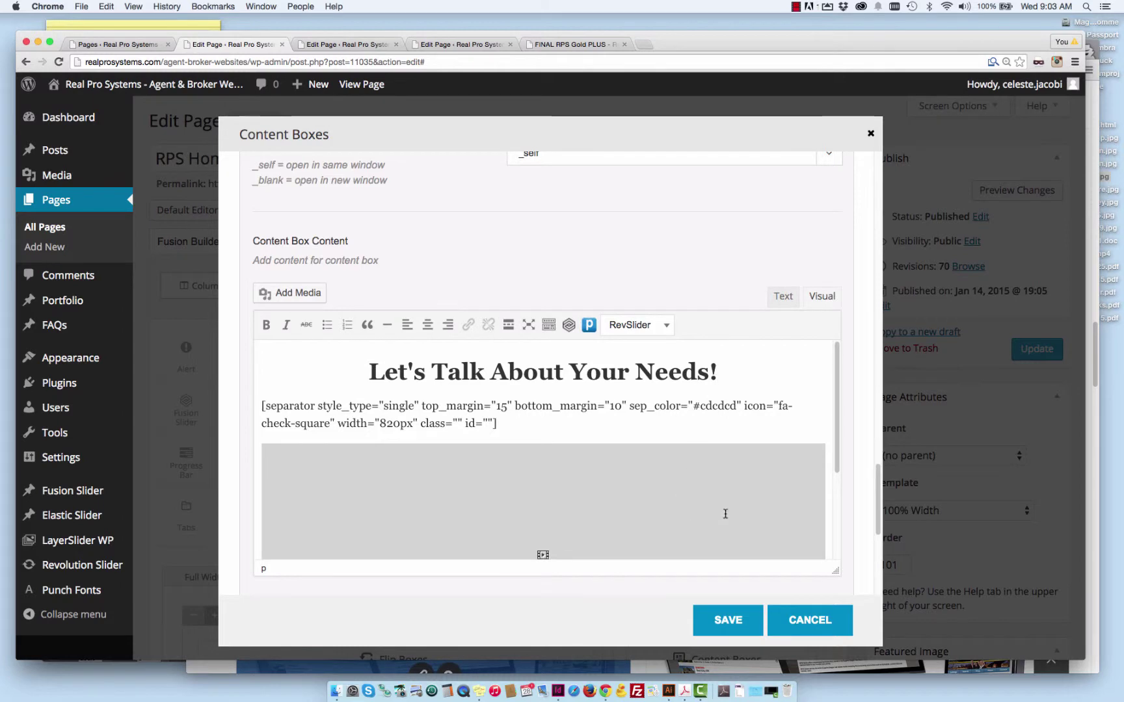
pyautogui.scroll(1, 732, 486)
pyautogui.scroll(-2, 735, 479)
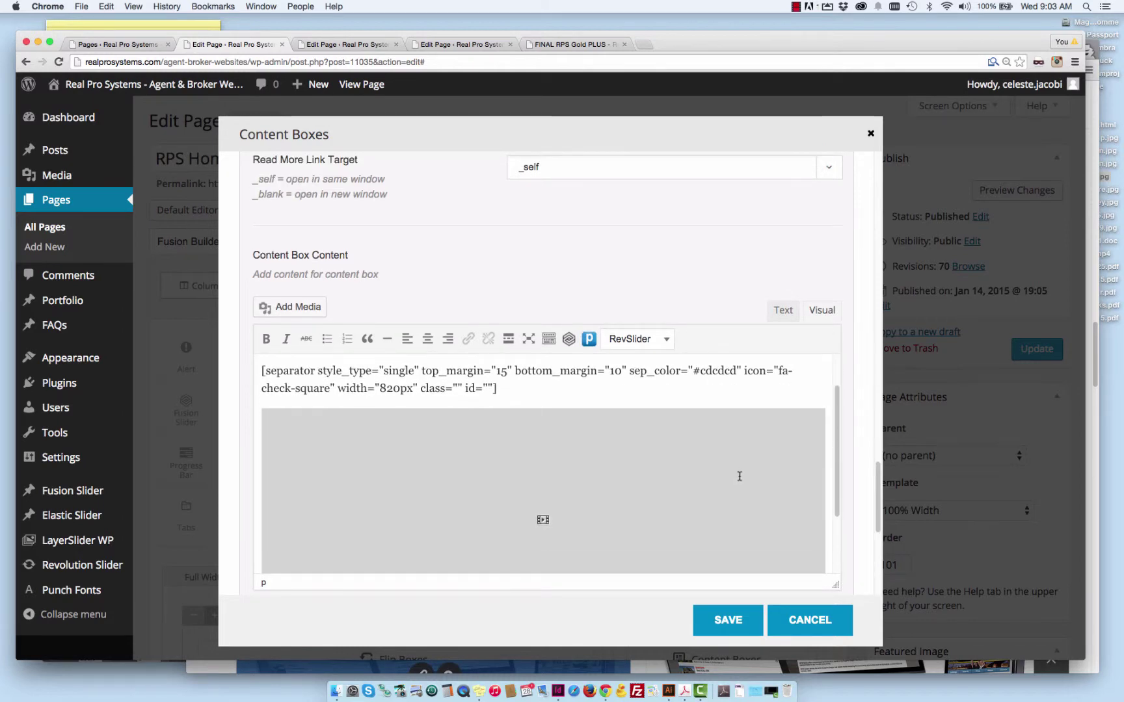
pyautogui.click(728, 621)
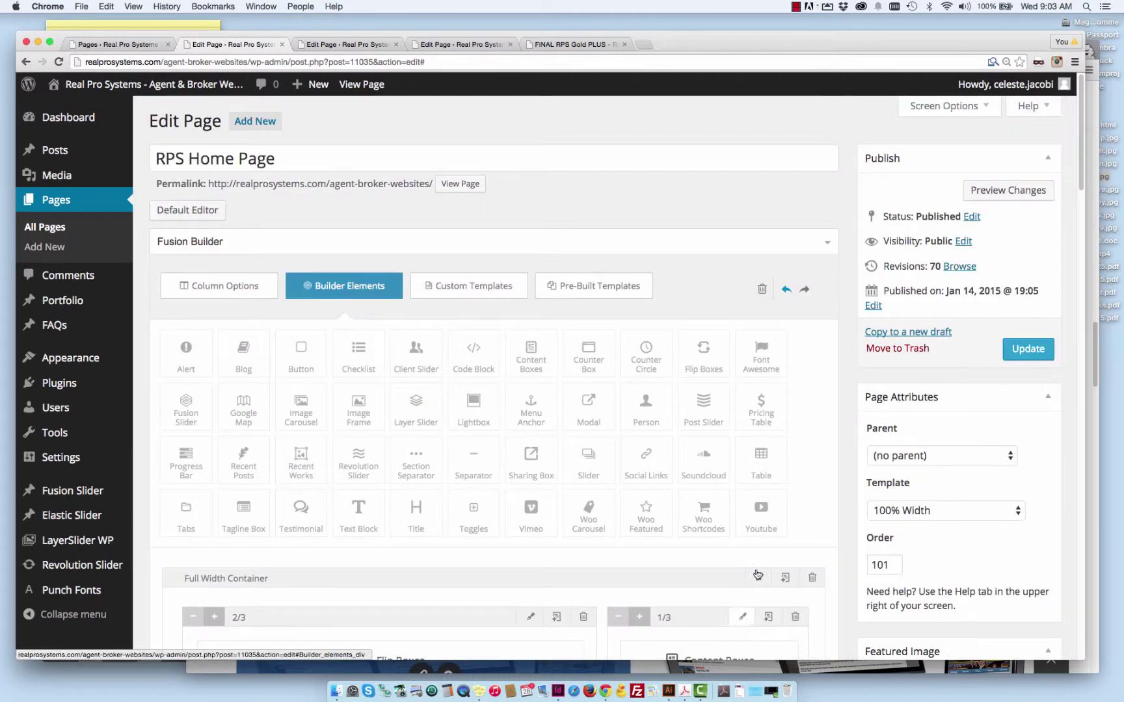
# Step: Preview the page changes to examine the flip boxes and the contact form's headings, and return to the page editor
pyautogui.click(1016, 195)
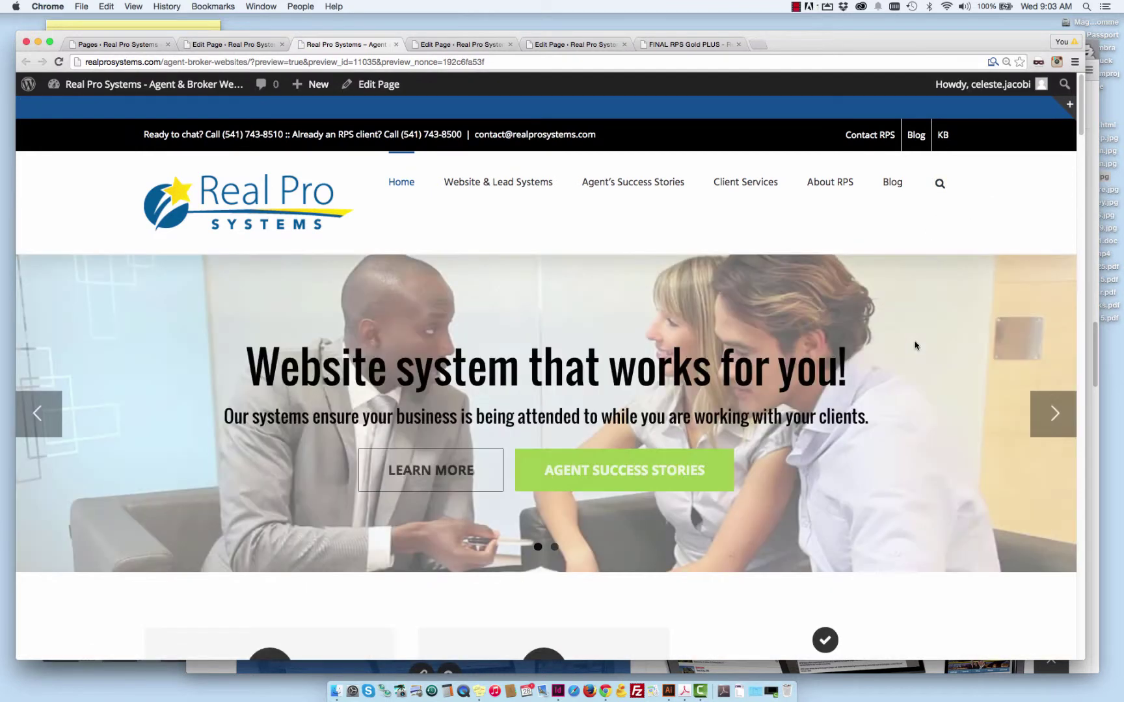
pyautogui.scroll(-5, 915, 345)
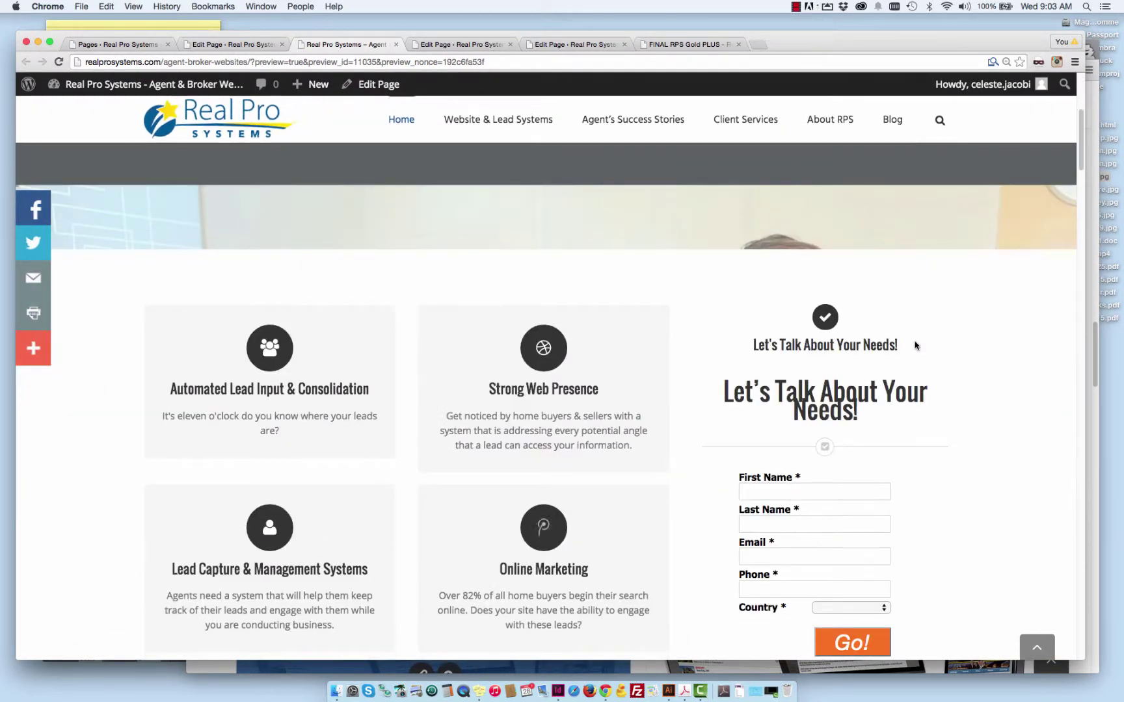
pyautogui.scroll(-3, 915, 345)
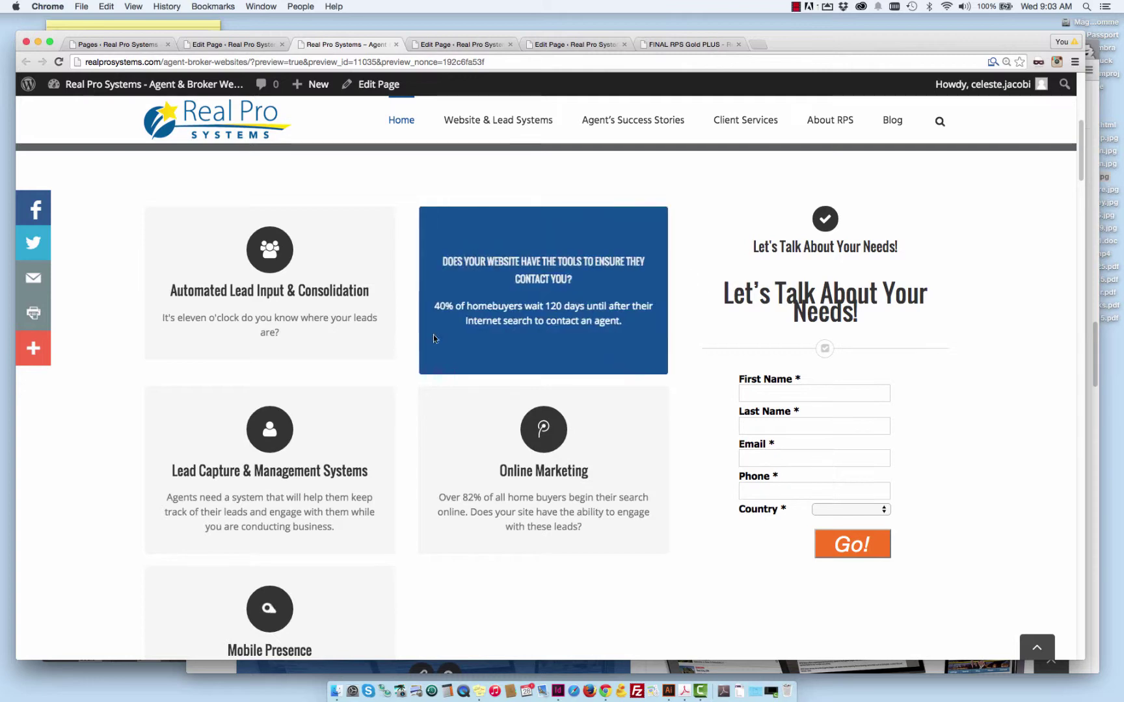
pyautogui.scroll(-2, 288, 338)
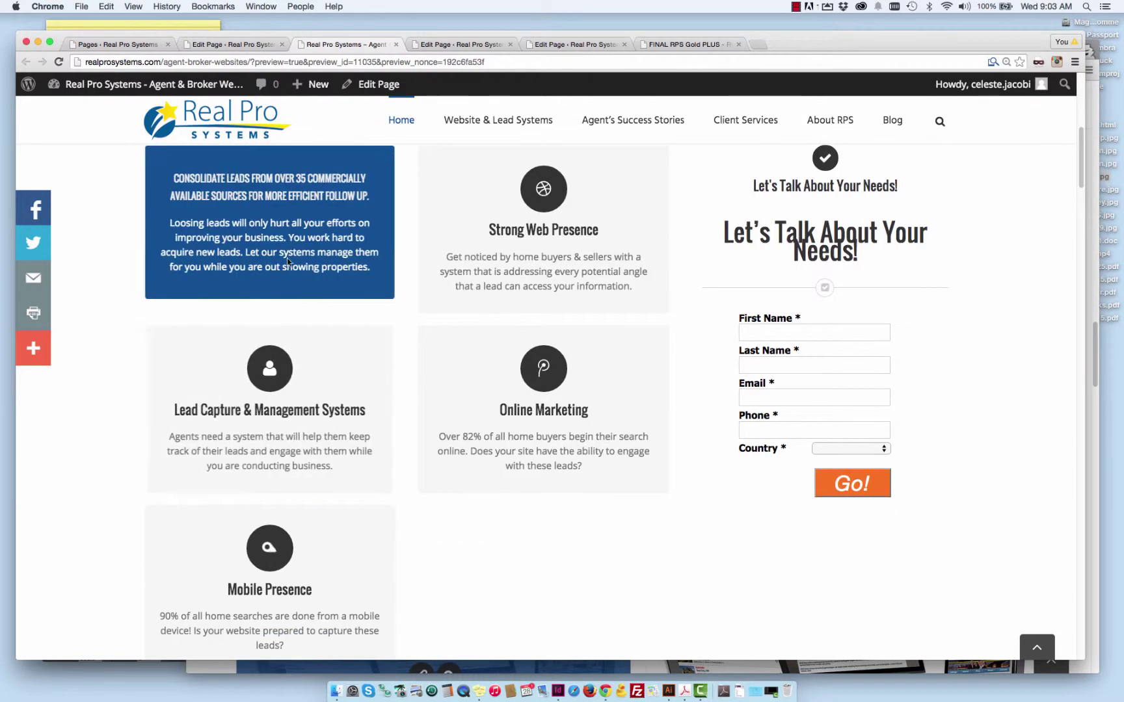
pyautogui.scroll(-1, 289, 346)
pyautogui.scroll(2, 498, 351)
pyautogui.scroll(2, 498, 351)
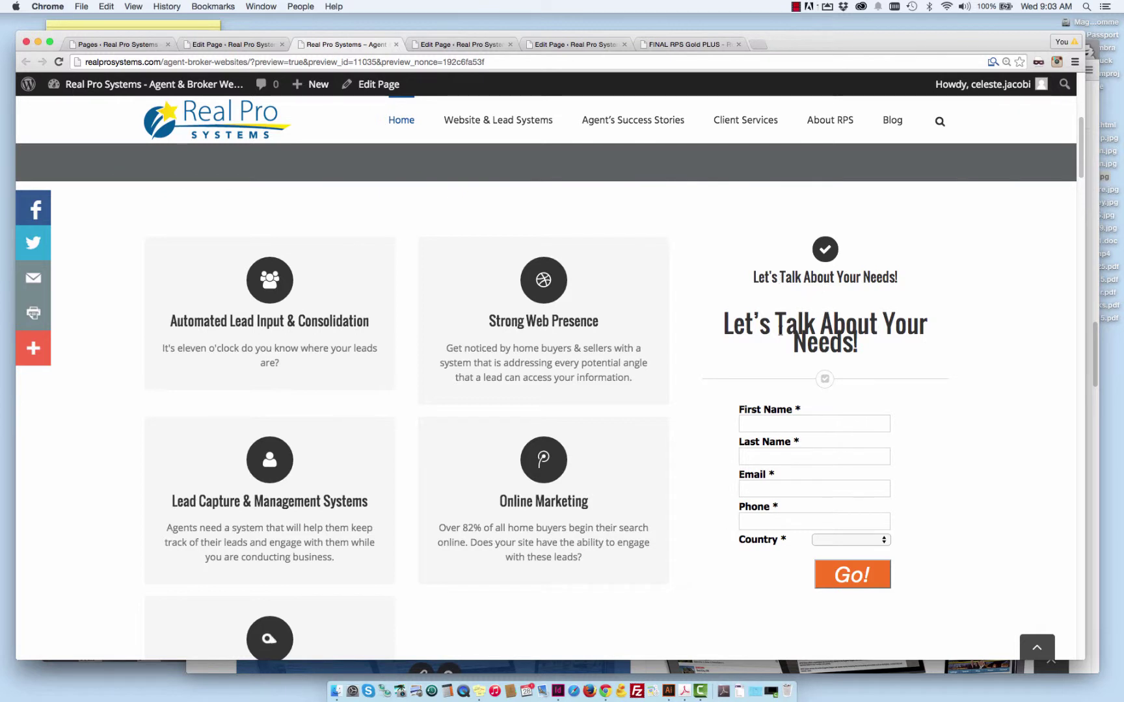
pyautogui.moveTo(779, 327); pyautogui.dragTo(843, 347)
pyautogui.doubleClick(807, 277)
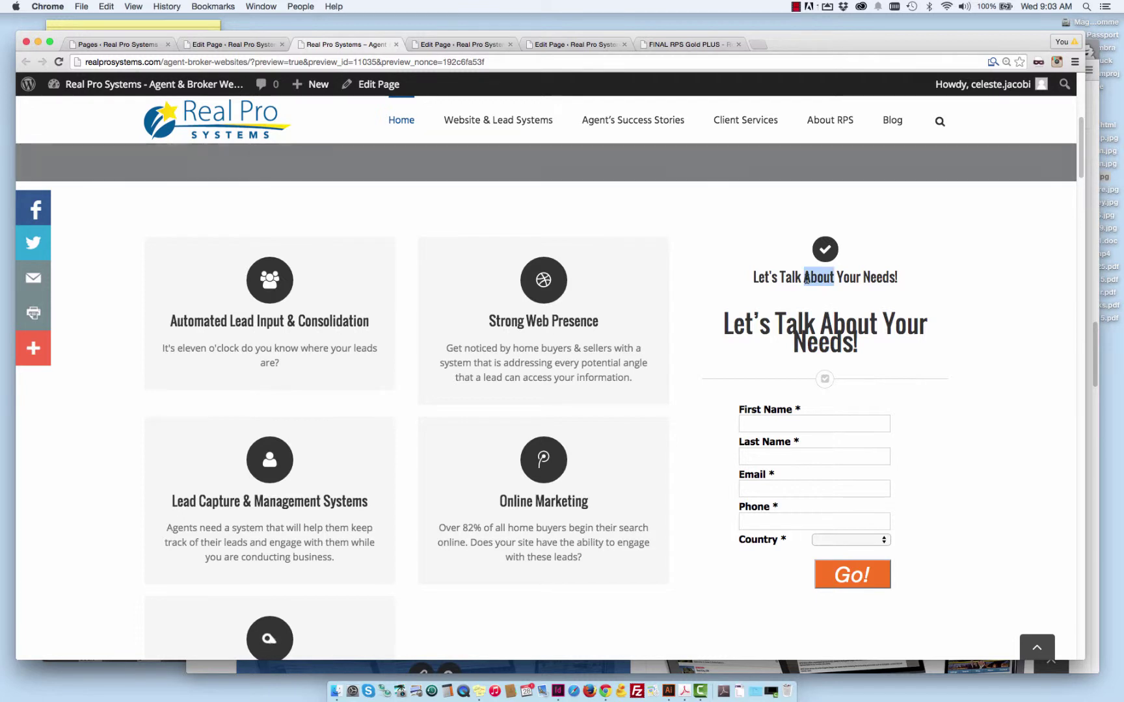
pyautogui.doubleClick(792, 277)
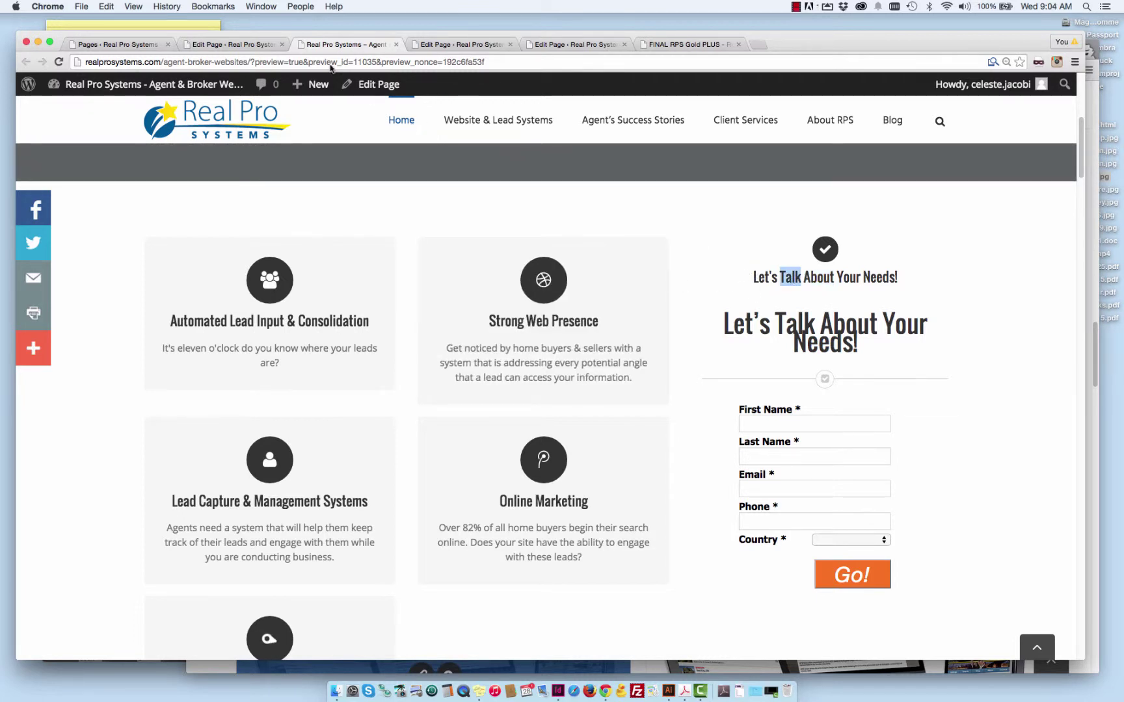
pyautogui.click(216, 44)
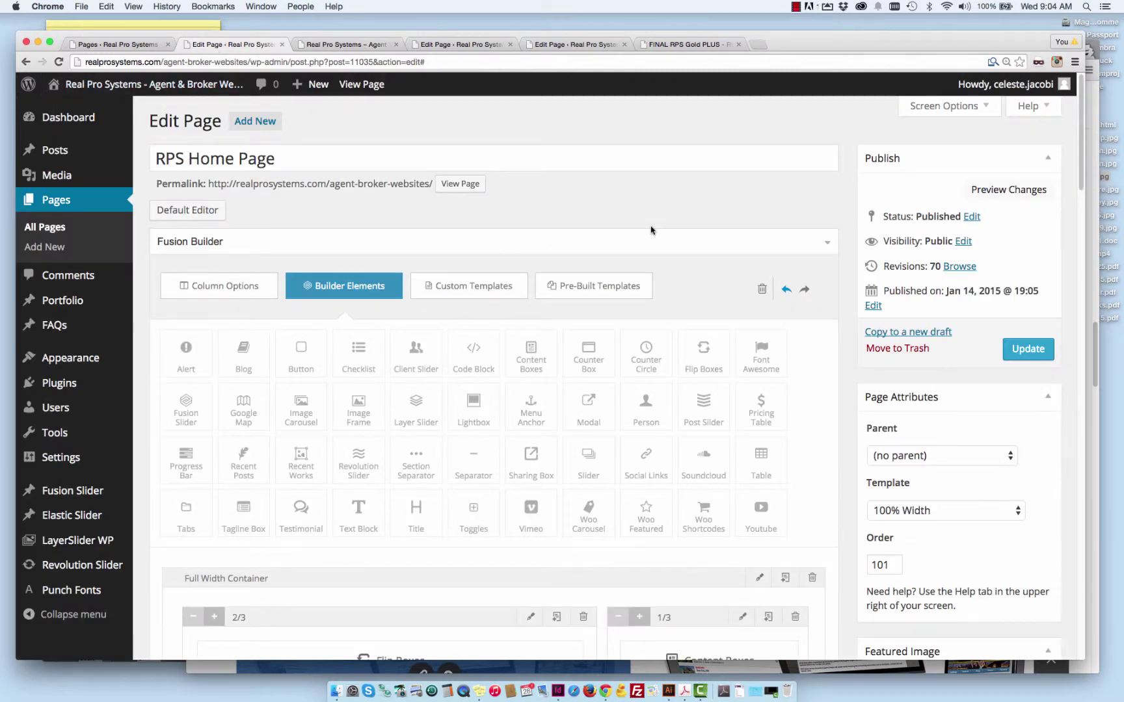
pyautogui.scroll(-2, 657, 325)
pyautogui.click(744, 540)
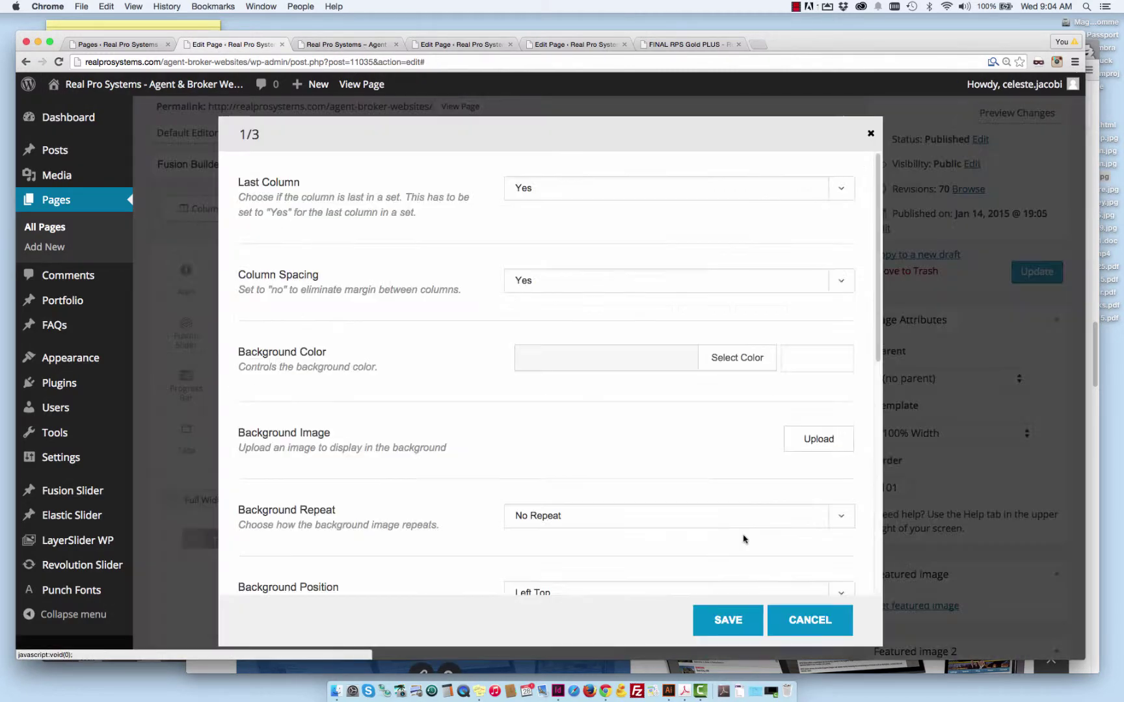
pyautogui.scroll(-1, 616, 349)
pyautogui.scroll(-7, 615, 350)
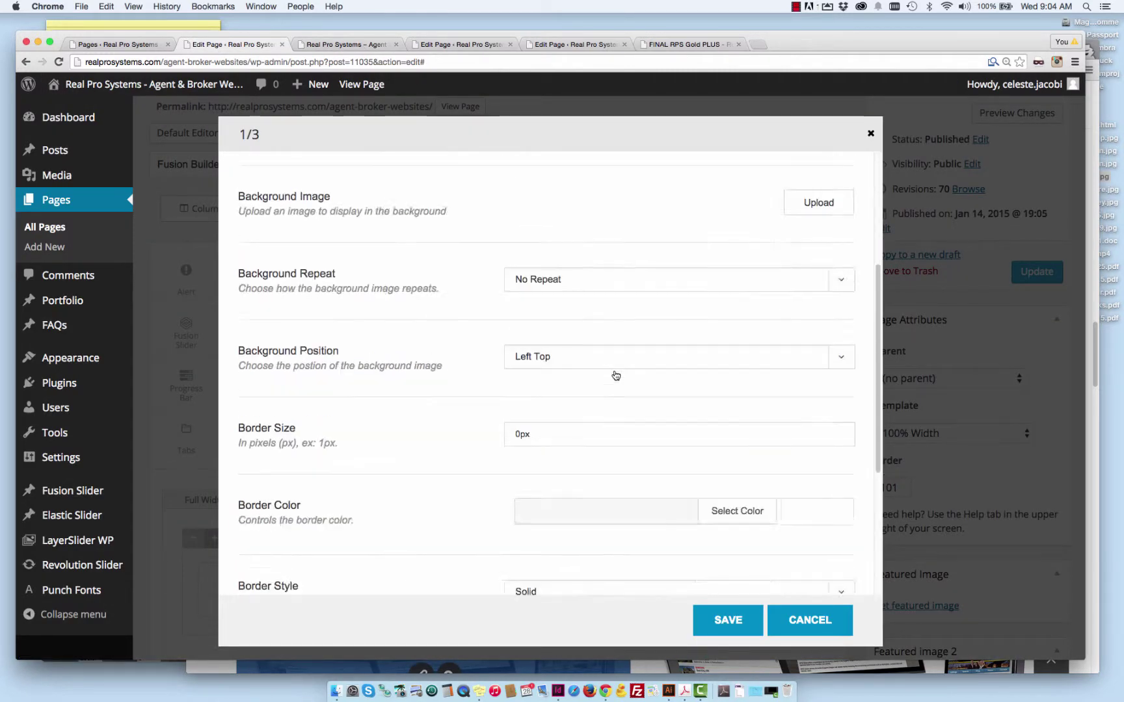
pyautogui.scroll(8, 614, 376)
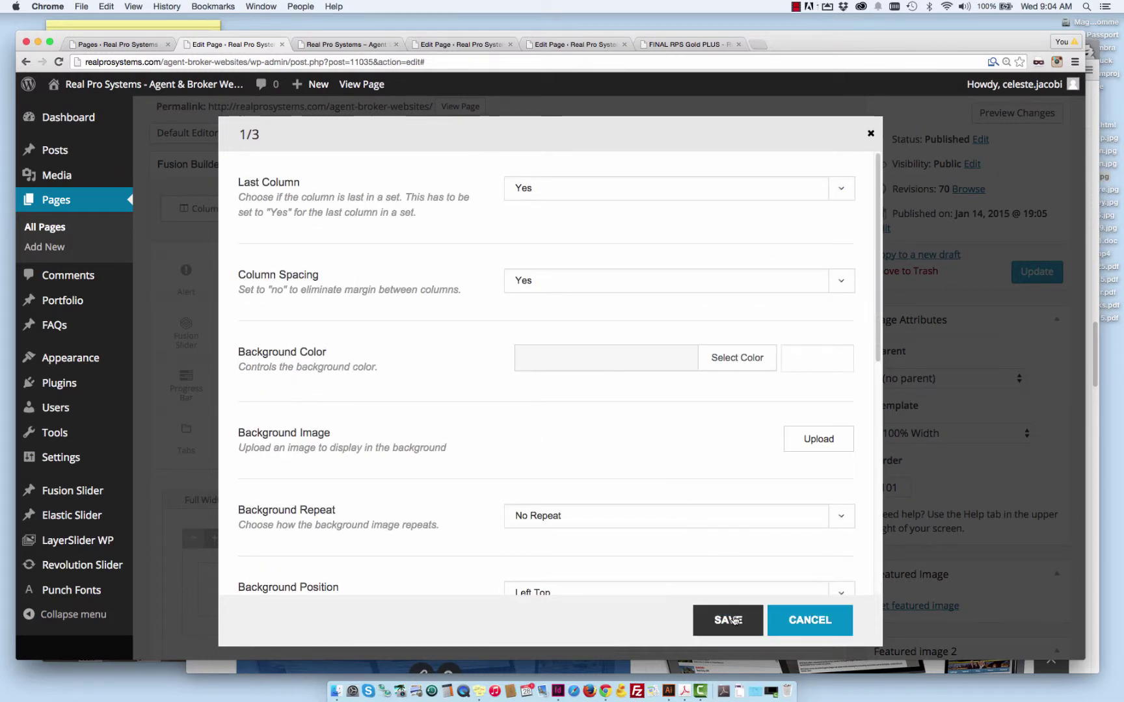
pyautogui.click(790, 621)
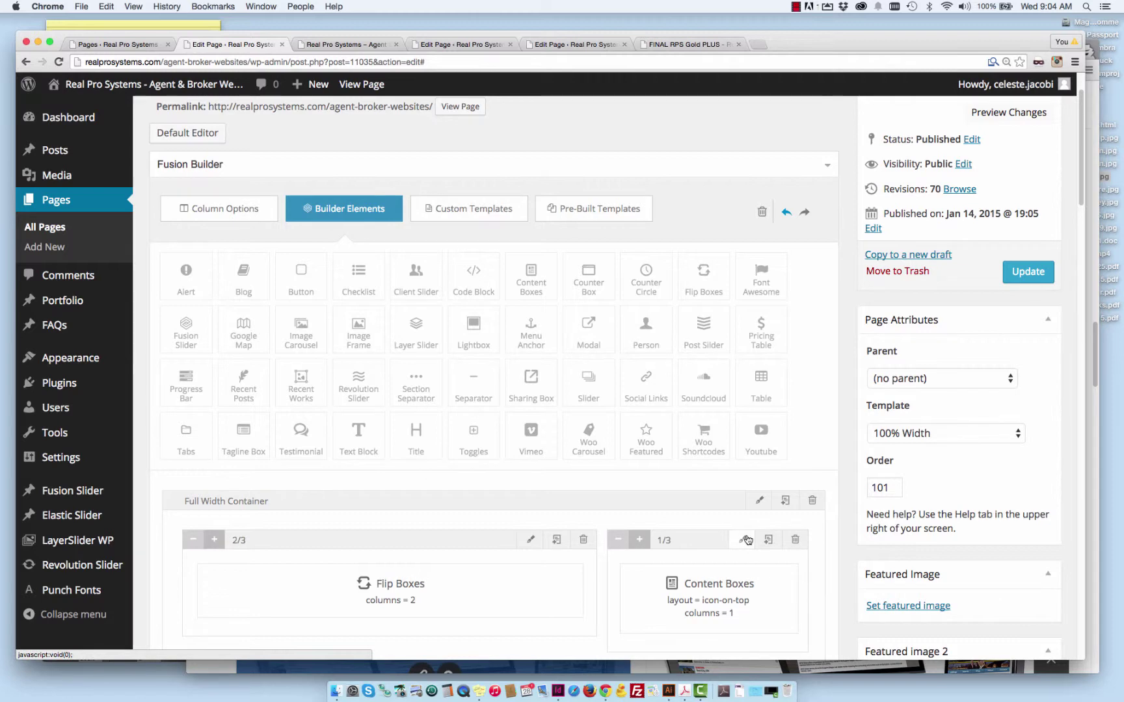
# Step: Set the h1 heading's line-height to 35px in Content Boxes Item 1's Text-mode content and save the element
pyautogui.scroll(-3, 747, 540)
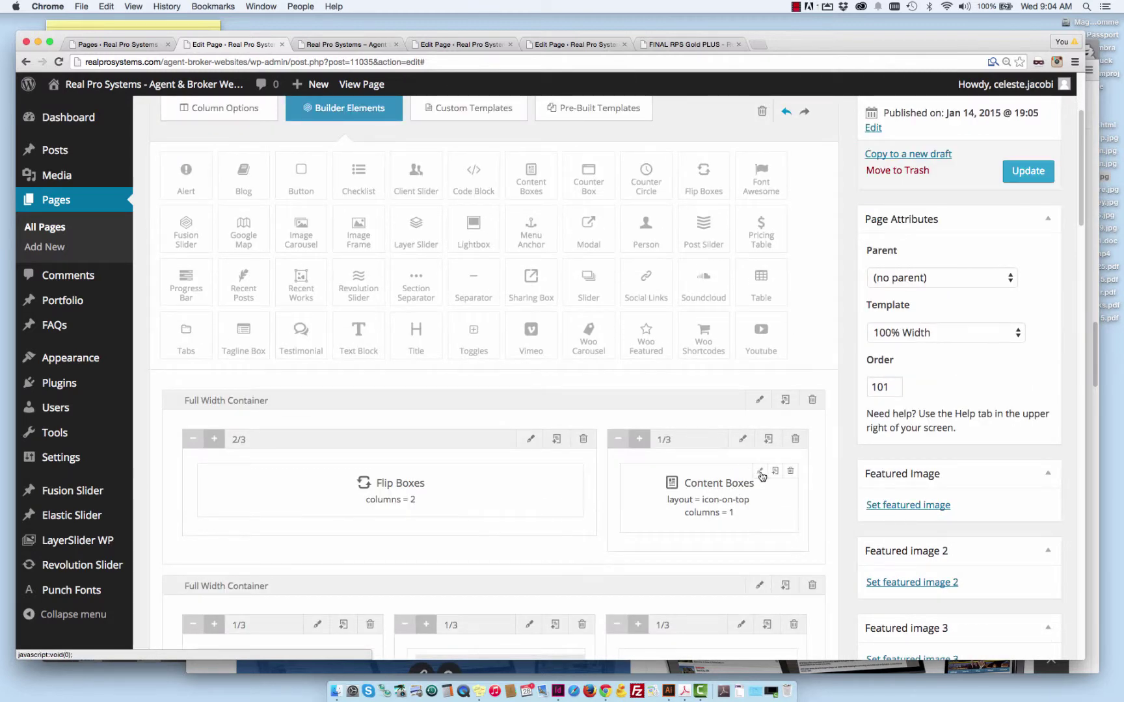
pyautogui.click(761, 473)
pyautogui.scroll(-2, 667, 367)
pyautogui.scroll(-2, 668, 367)
pyautogui.scroll(3, 416, 522)
pyautogui.scroll(-2, 375, 585)
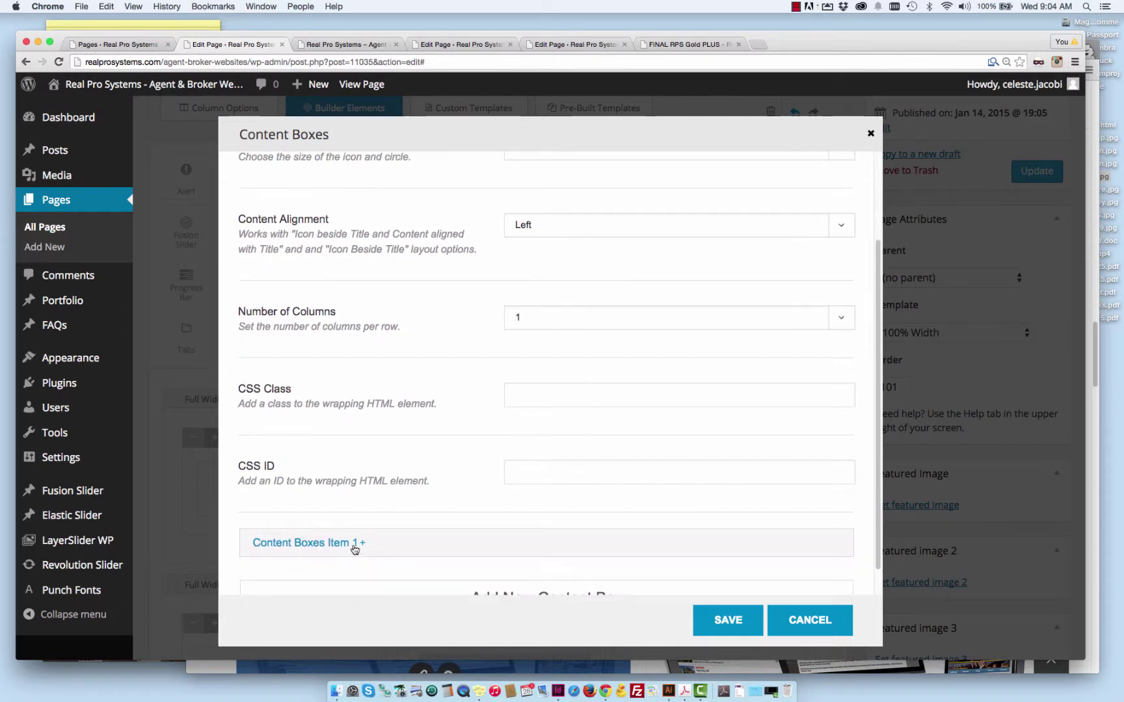
pyautogui.click(356, 543)
pyautogui.scroll(-5, 523, 457)
pyautogui.scroll(-5, 531, 453)
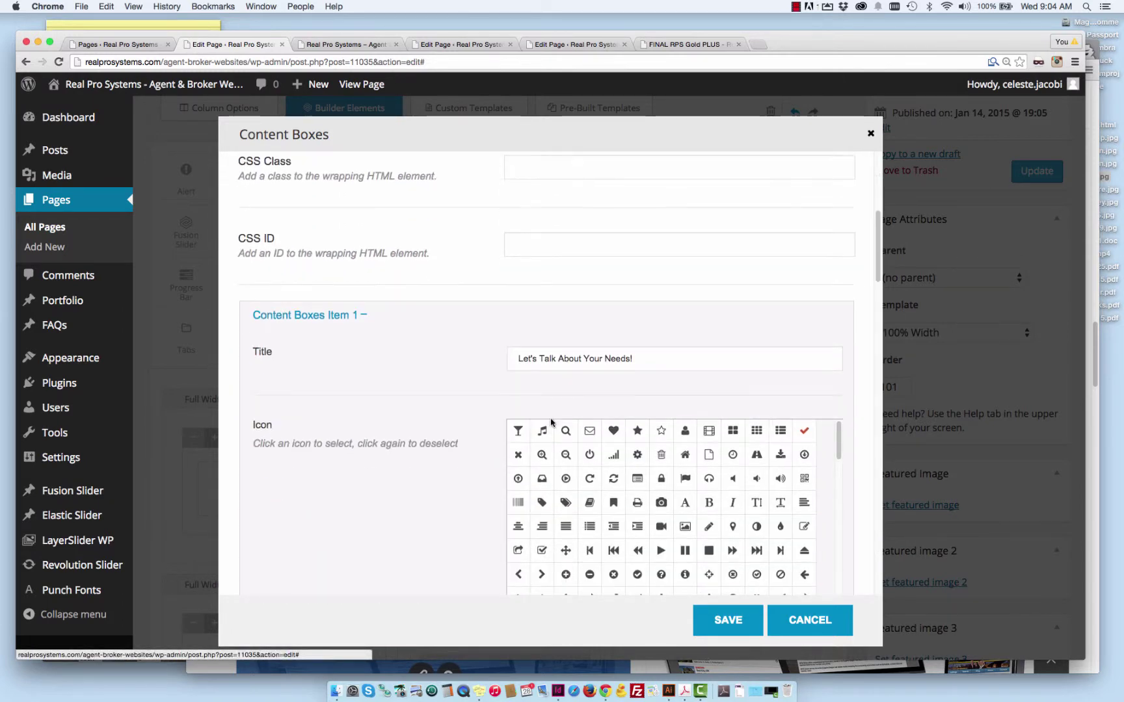
pyautogui.scroll(-10, 418, 435)
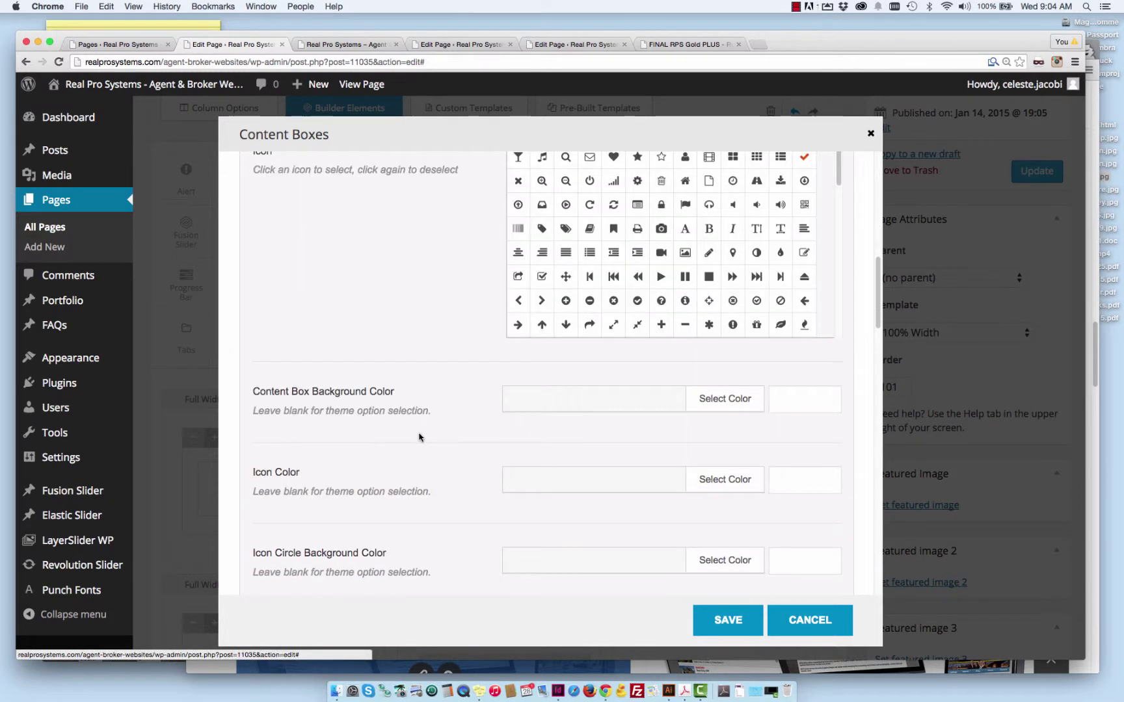
pyautogui.scroll(-6, 419, 437)
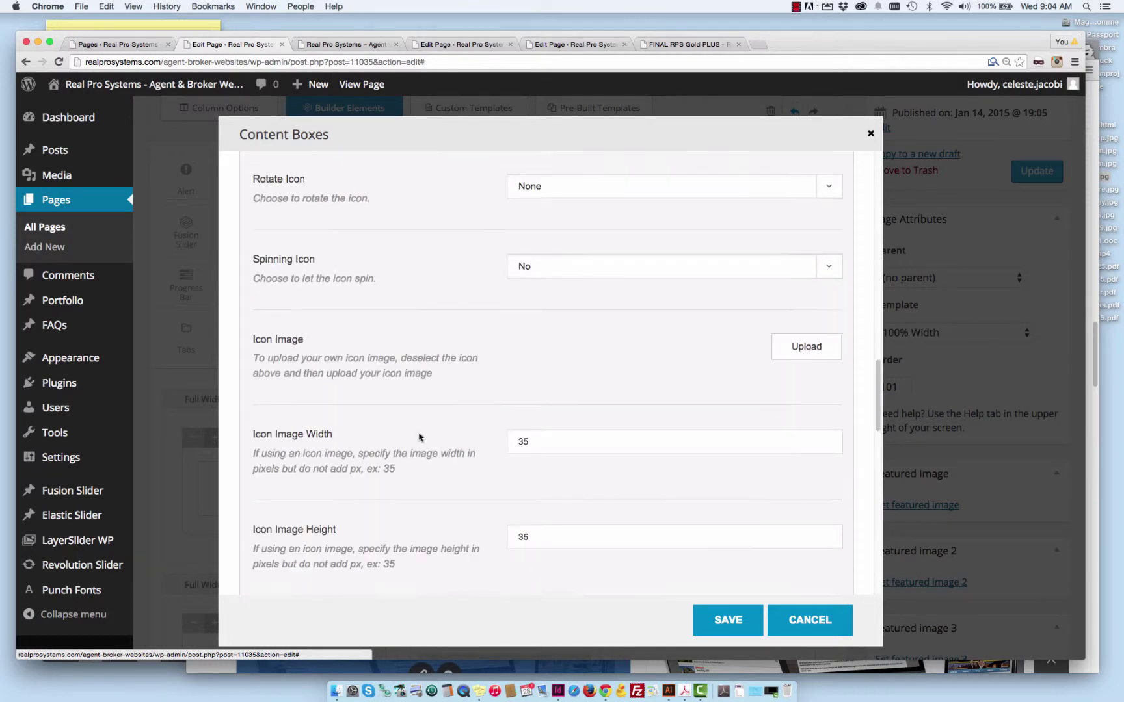
pyautogui.scroll(-8, 418, 437)
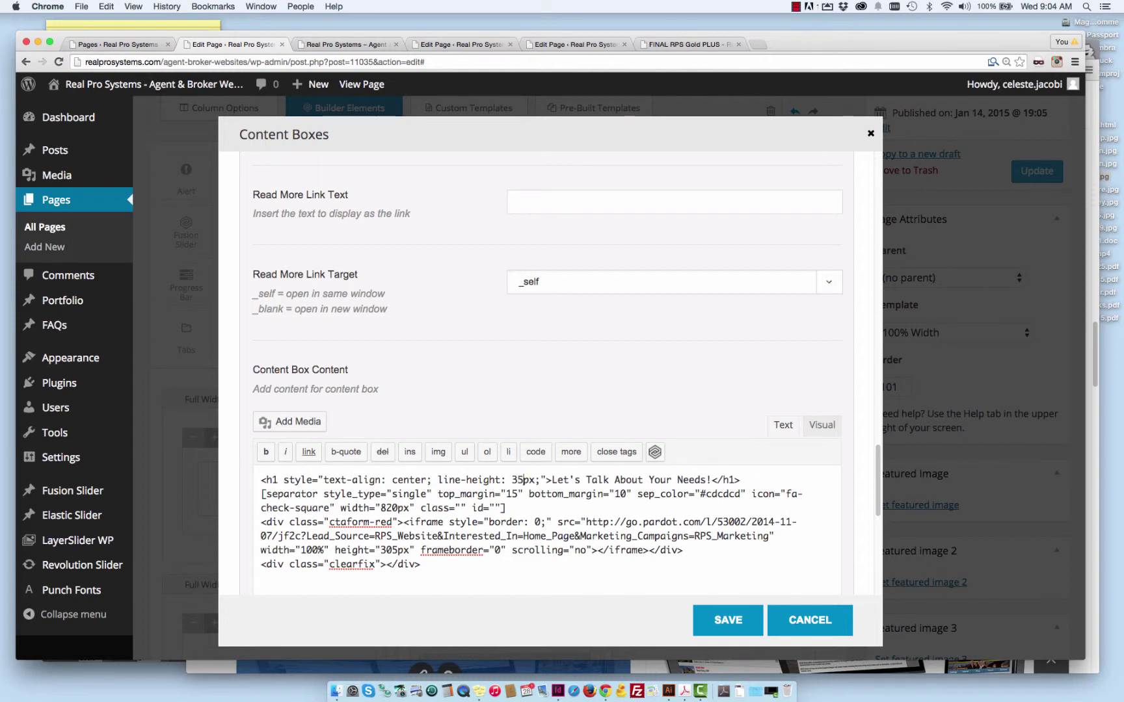
pyautogui.click(721, 616)
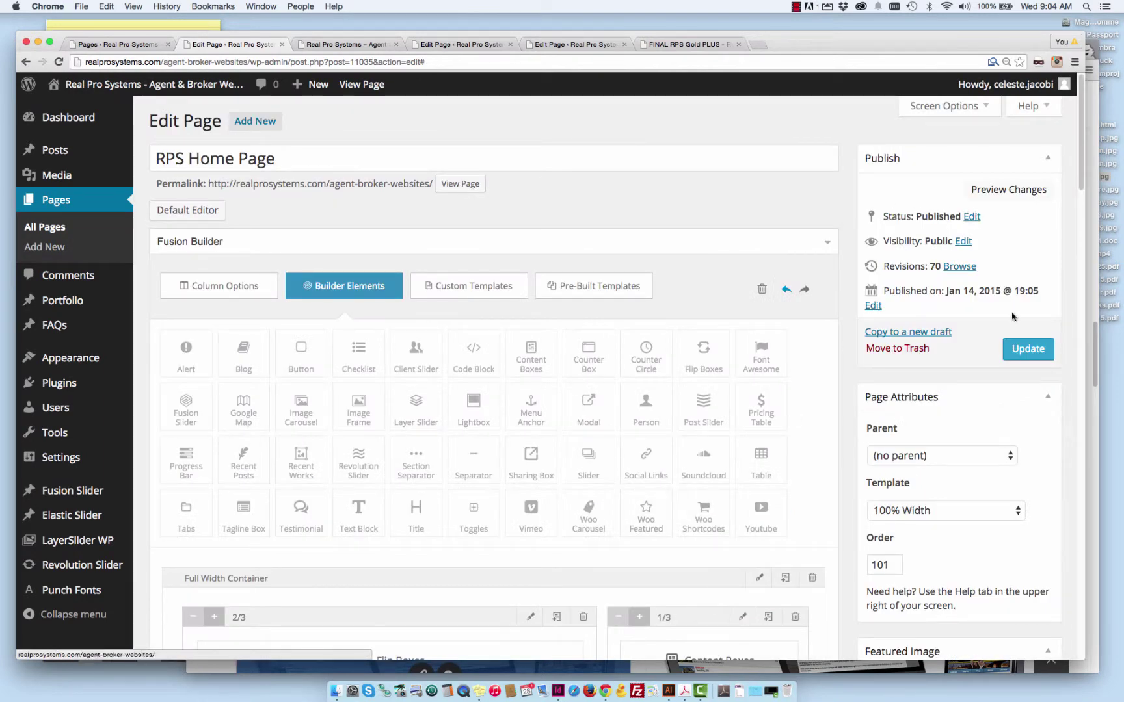
# Step: Examine the line spacing of the large "Let's Talk About Your Needs!" heading in the refreshed page preview
pyautogui.click(313, 44)
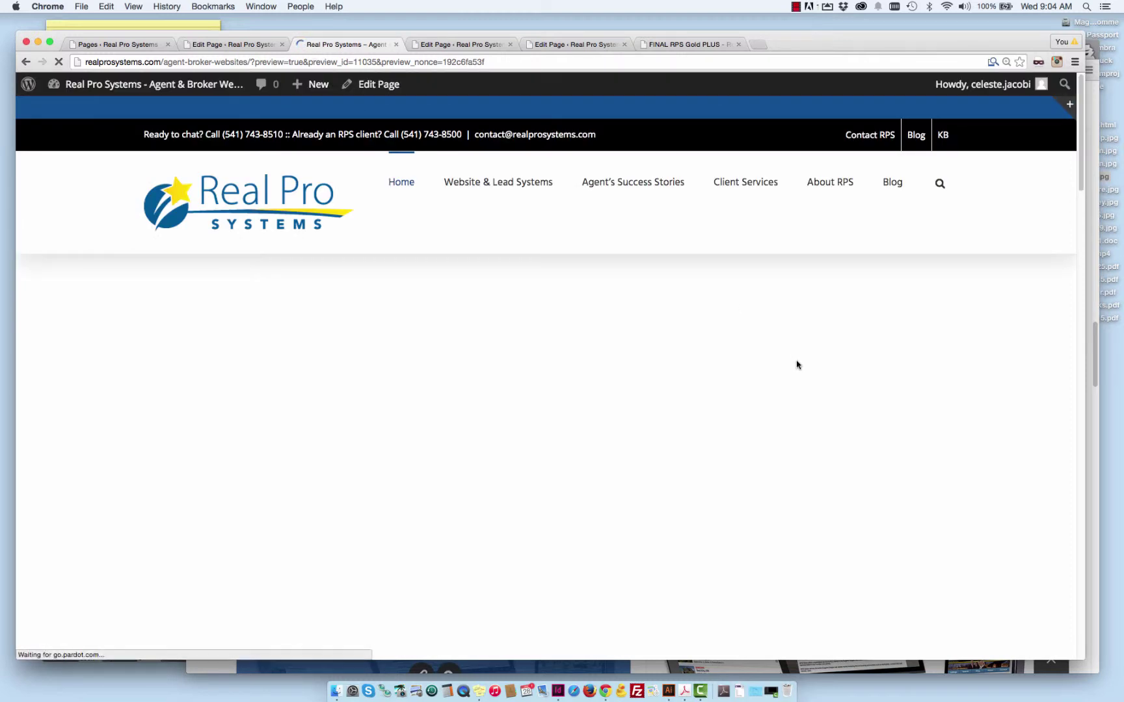
pyautogui.scroll(-3, 819, 416)
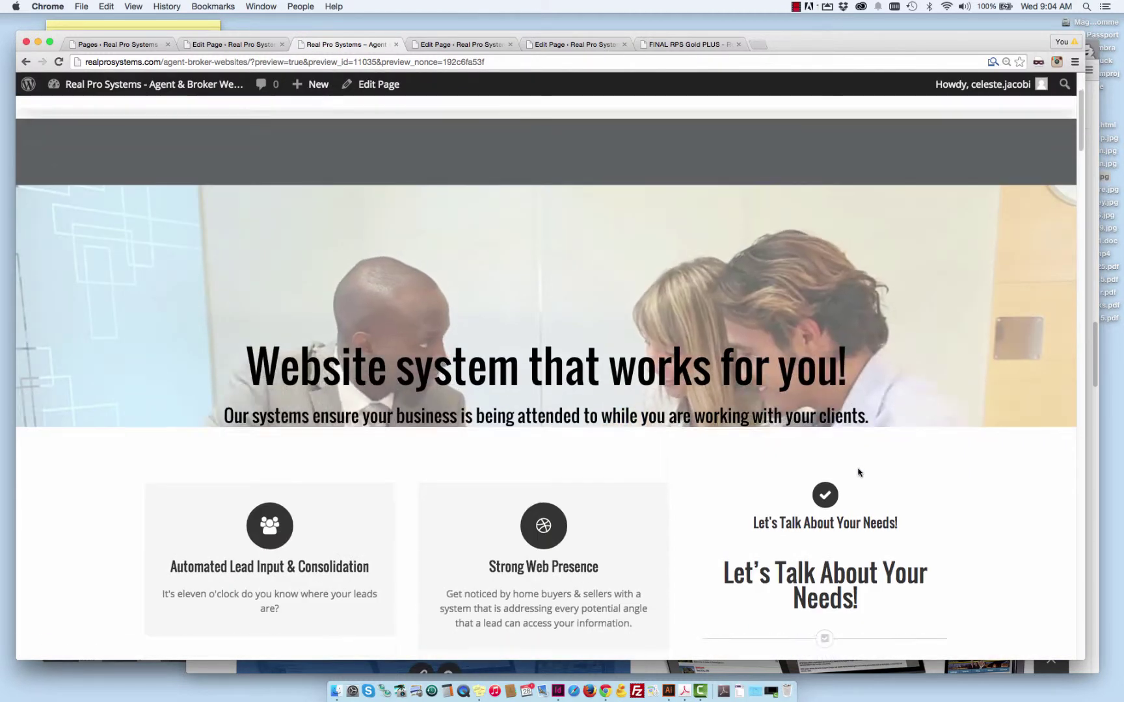
pyautogui.moveTo(860, 510); pyautogui.dragTo(819, 484)
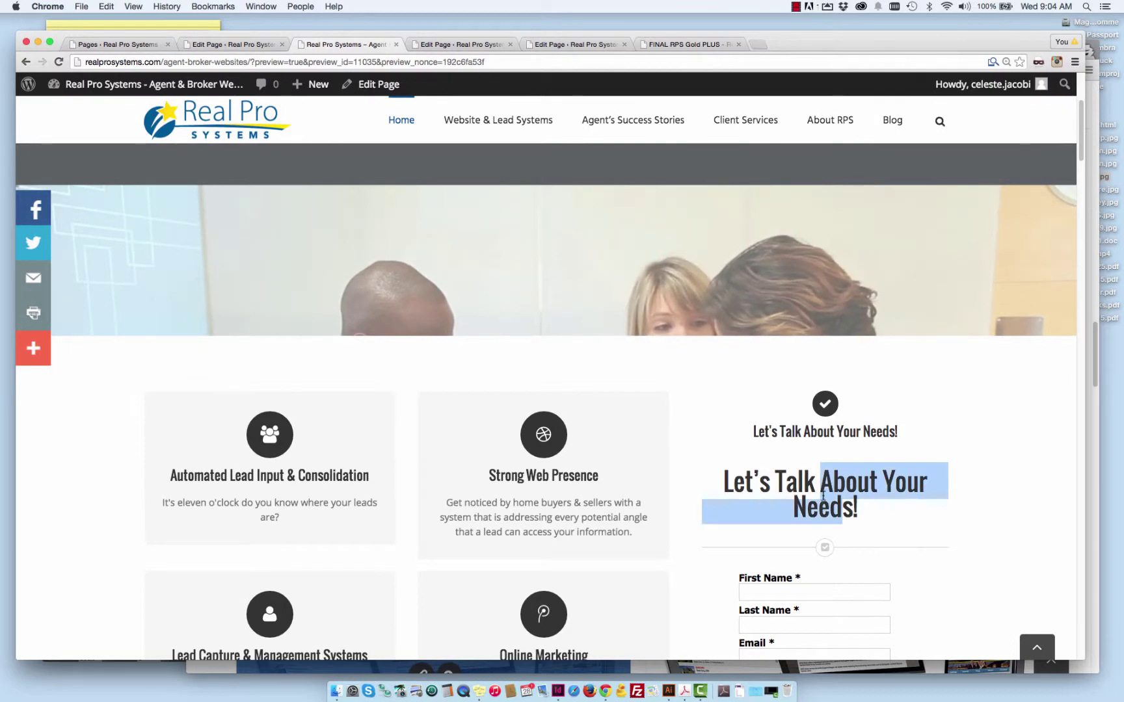
pyautogui.click(818, 486)
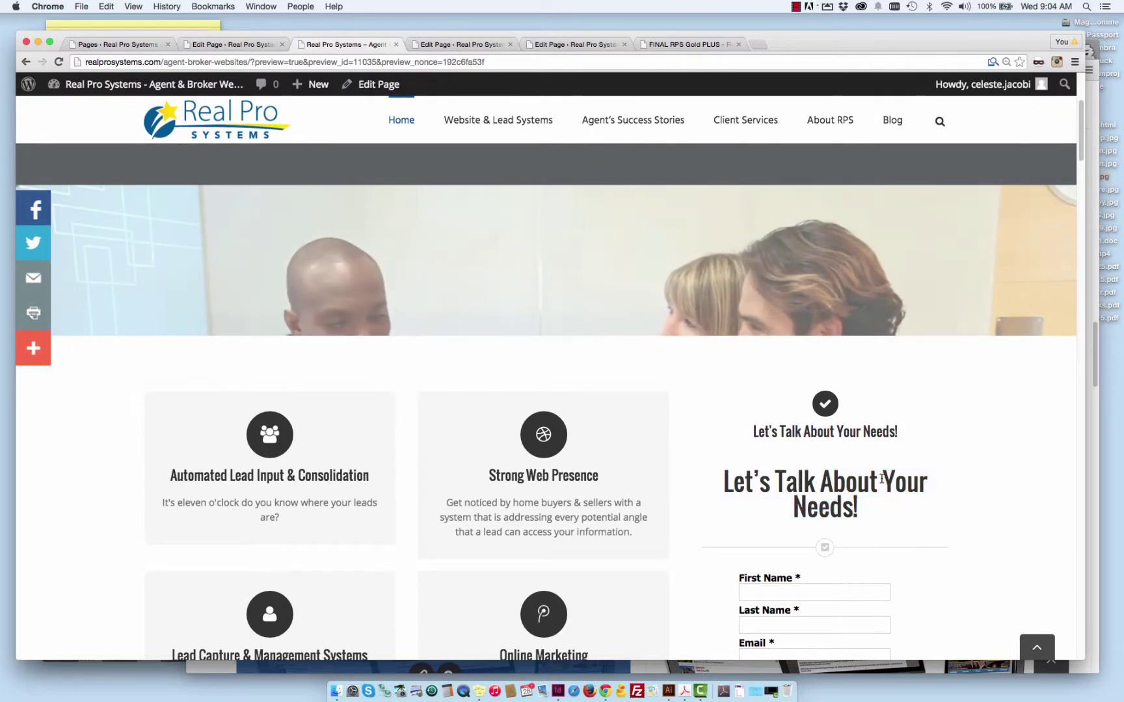
pyautogui.scroll(-2, 950, 530)
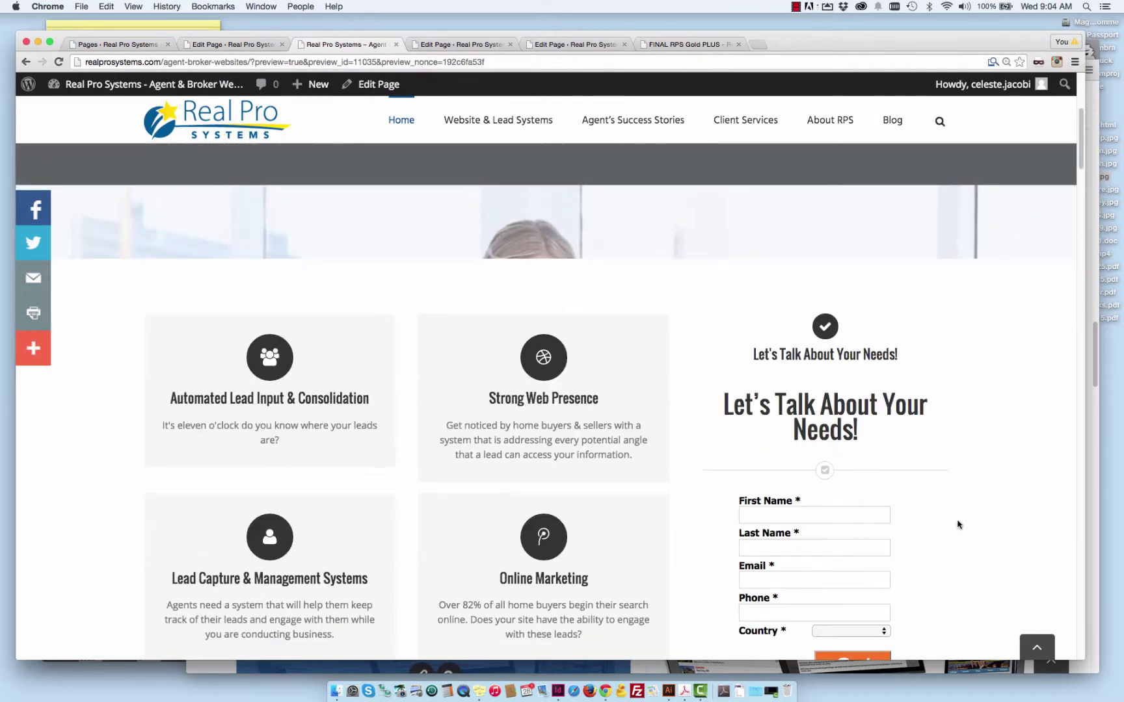
pyautogui.scroll(-1, 872, 400)
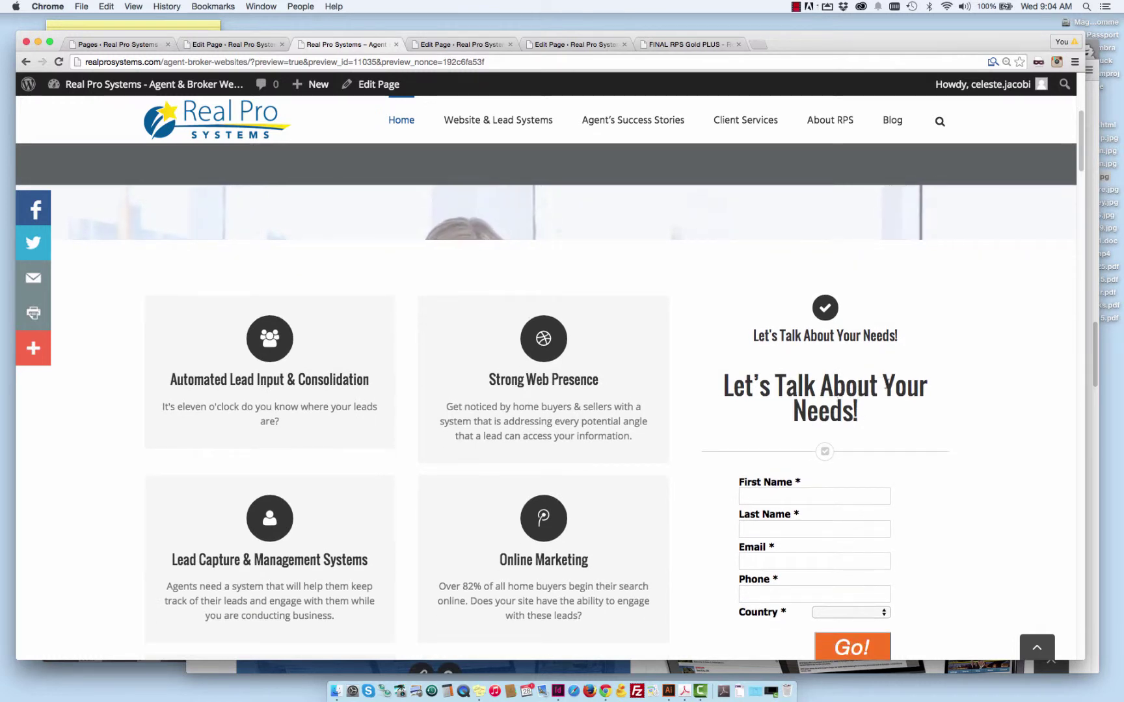
pyautogui.moveTo(883, 386); pyautogui.dragTo(887, 395)
pyautogui.doubleClick(845, 411)
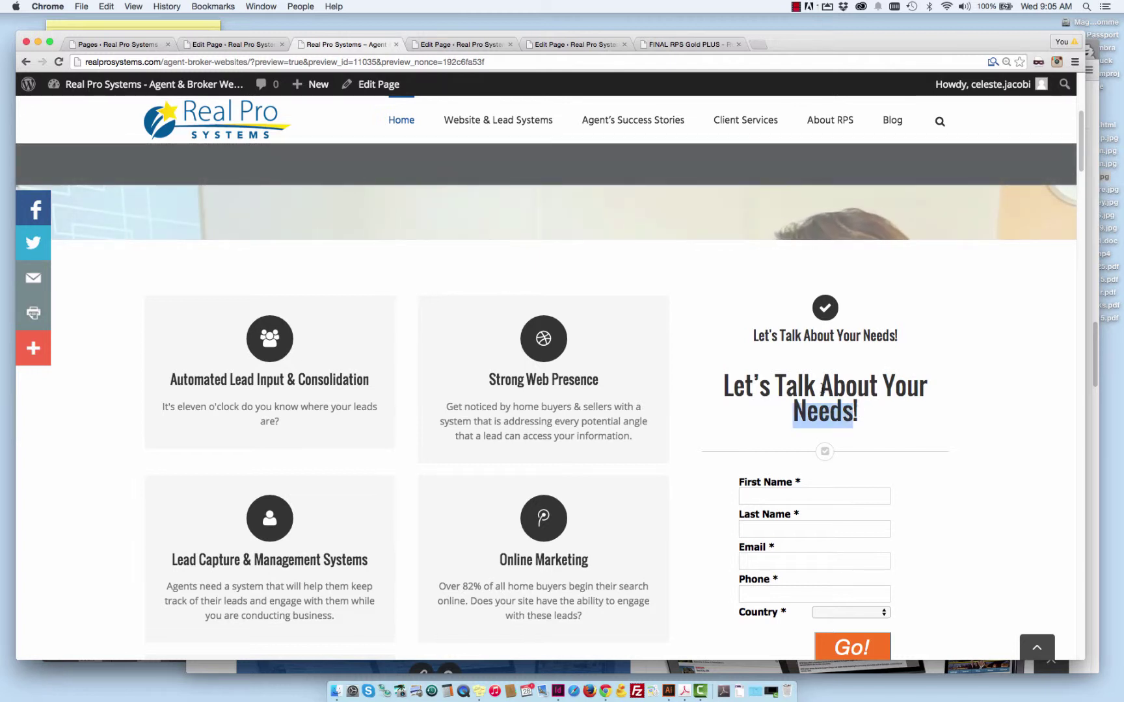
pyautogui.click(857, 413)
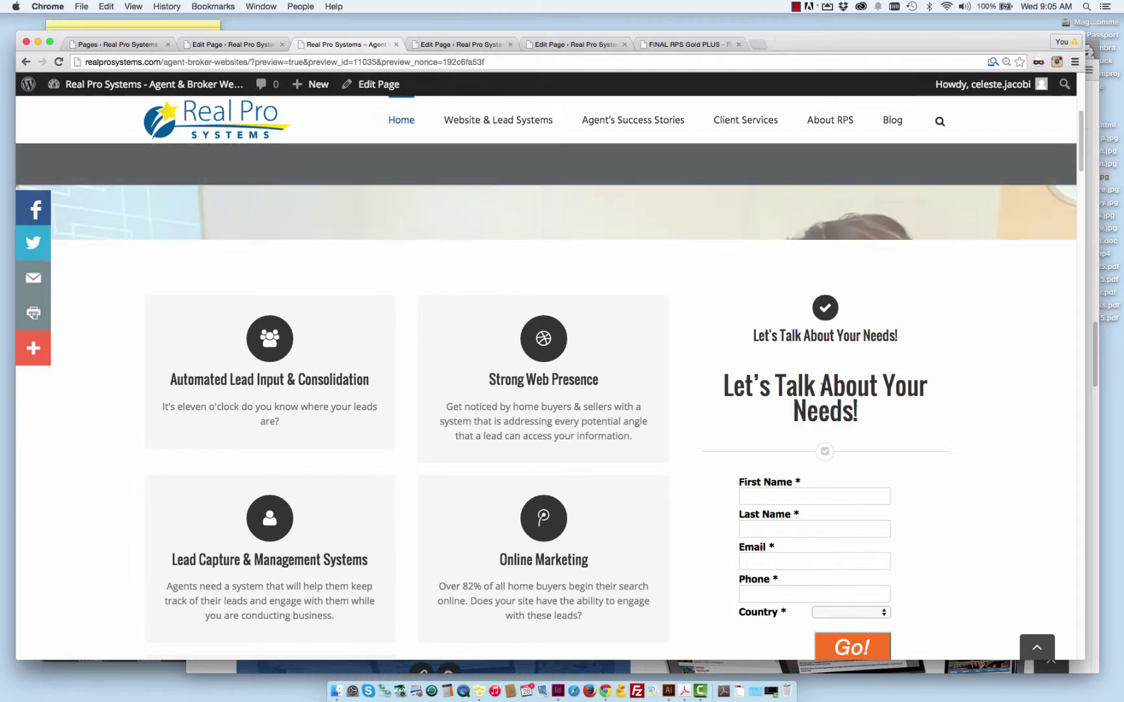
pyautogui.doubleClick(886, 386)
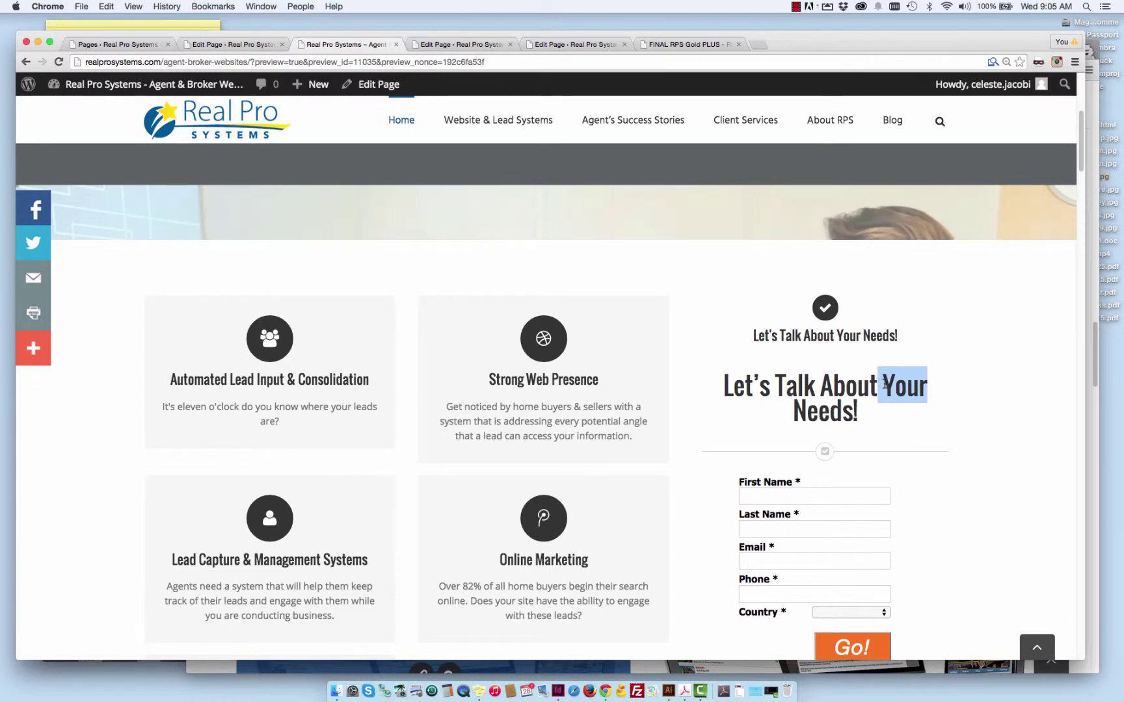
pyautogui.click(841, 398)
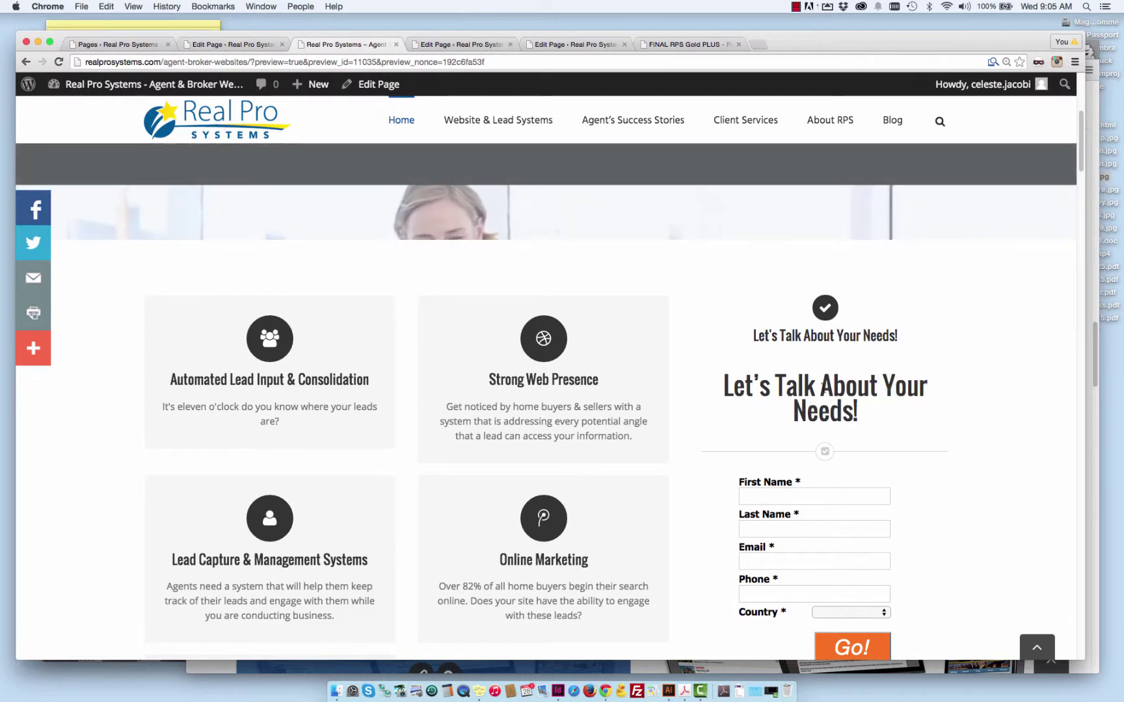
pyautogui.doubleClick(817, 386)
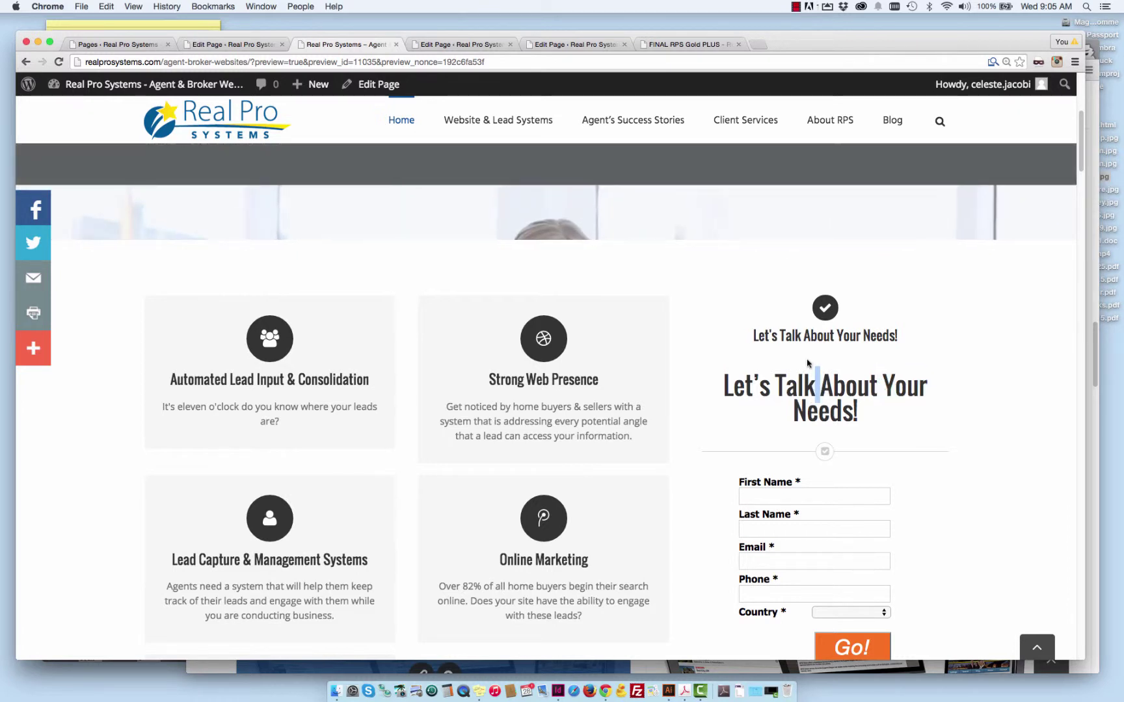
# Step: Compare the small content box title with the large heading below it and the neighbouring flip boxes in the preview
pyautogui.scroll(-1, 792, 324)
pyautogui.click(781, 313)
pyautogui.moveTo(781, 312)
pyautogui.mouseDown()
pyautogui.moveTo(860, 309)
pyautogui.moveTo(802, 309)
pyautogui.mouseUp()
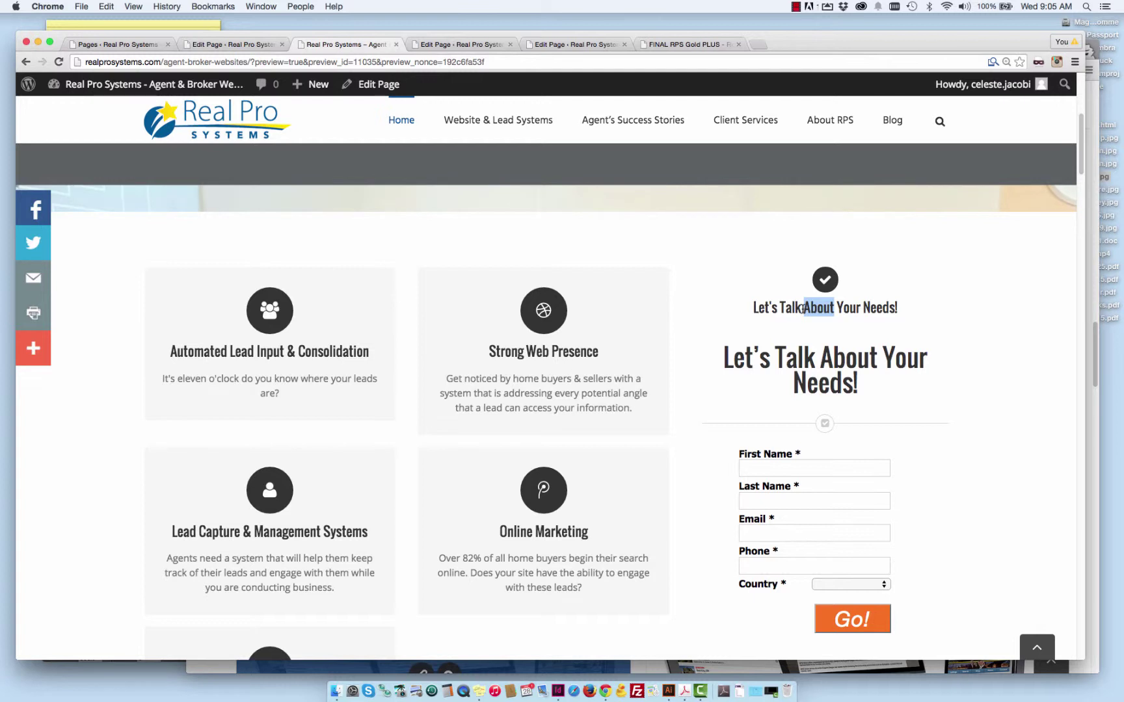
pyautogui.moveTo(557, 351)
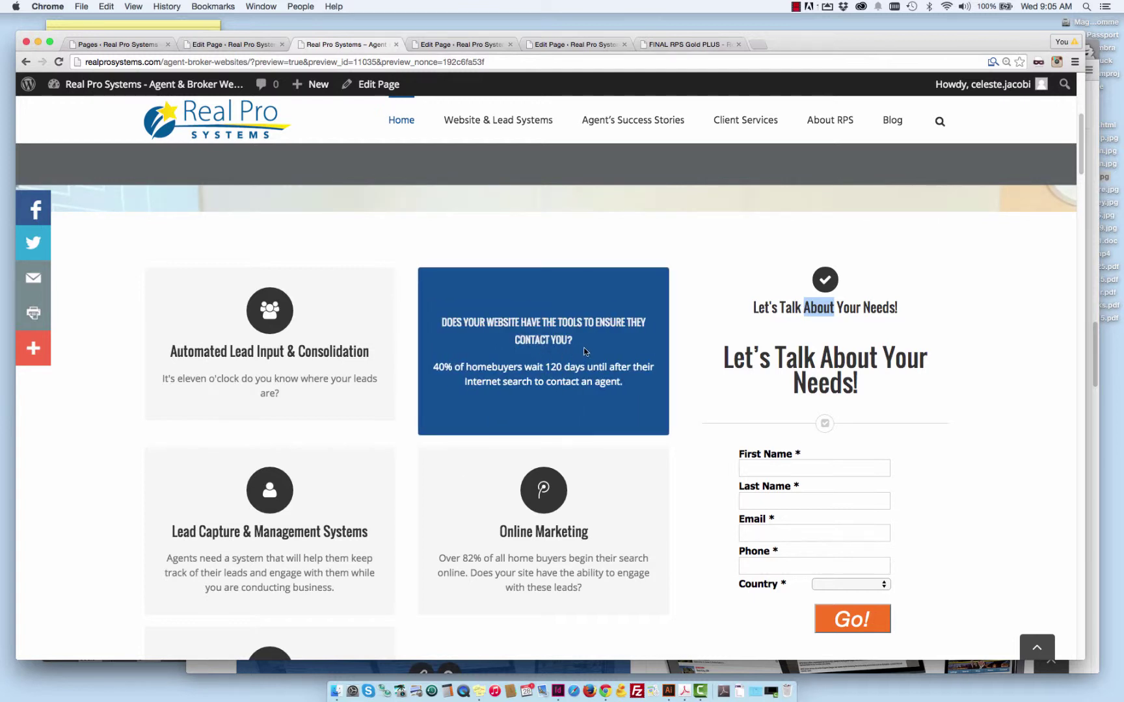
# Step: Examine the small content box title against the flip boxes, the large heading and the contact form in the page preview
pyautogui.click(727, 321)
pyautogui.moveTo(345, 359)
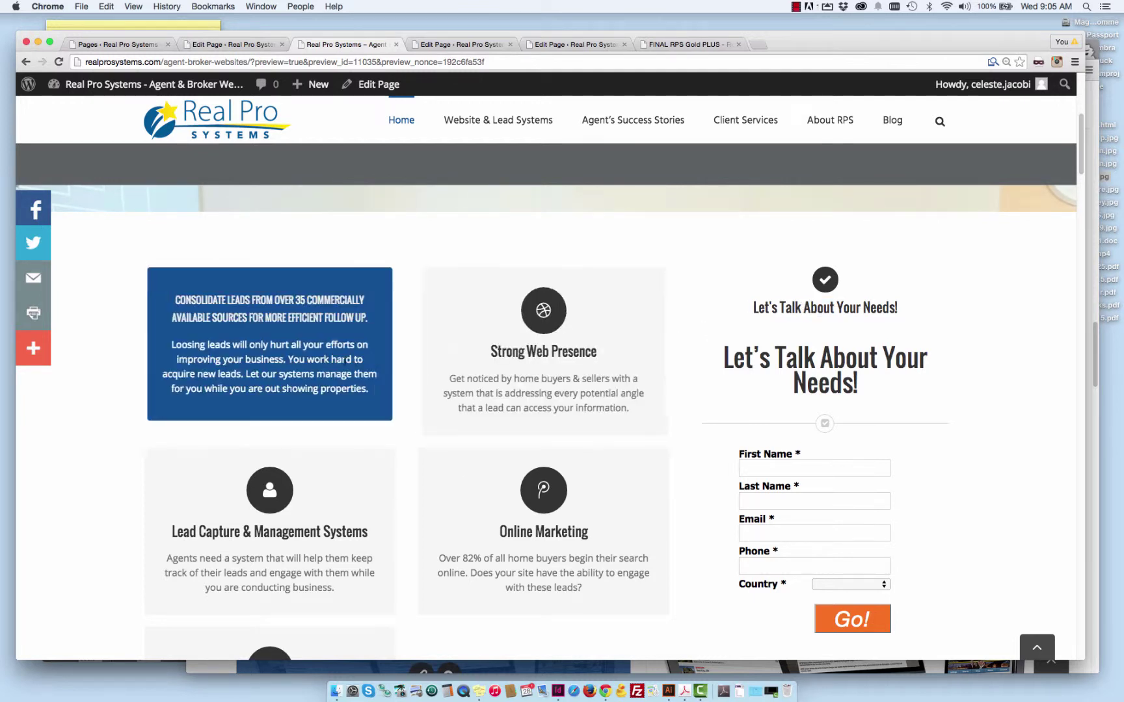
pyautogui.moveTo(764, 310); pyautogui.dragTo(870, 312)
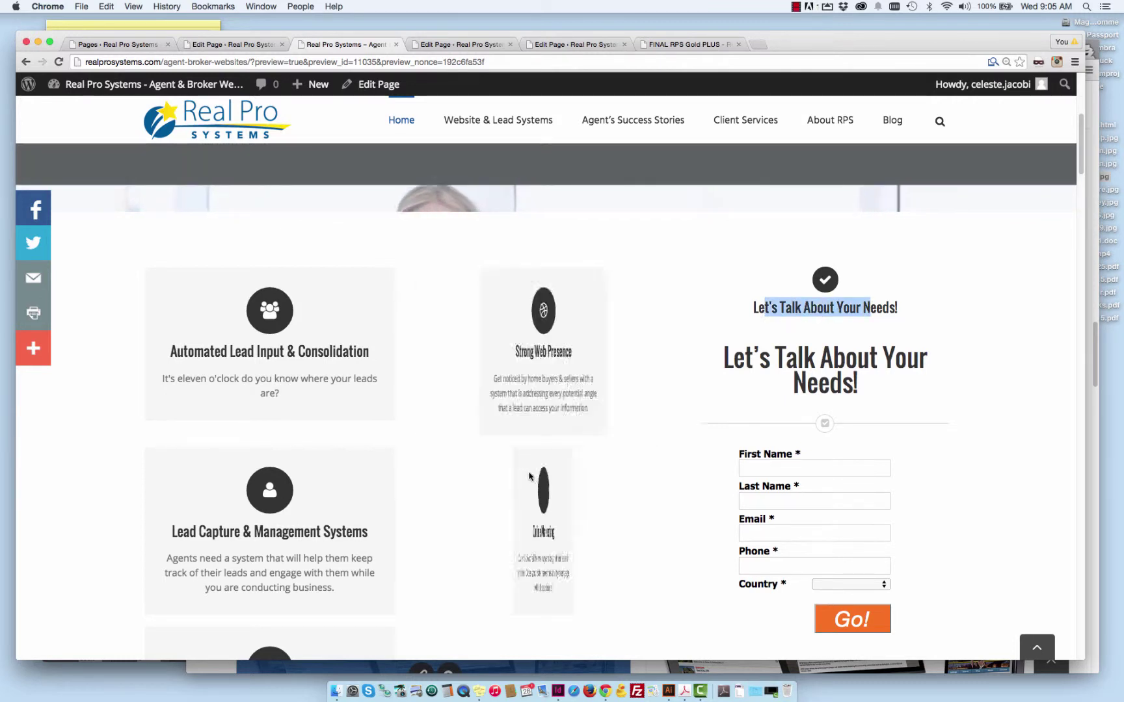
pyautogui.moveTo(550, 399)
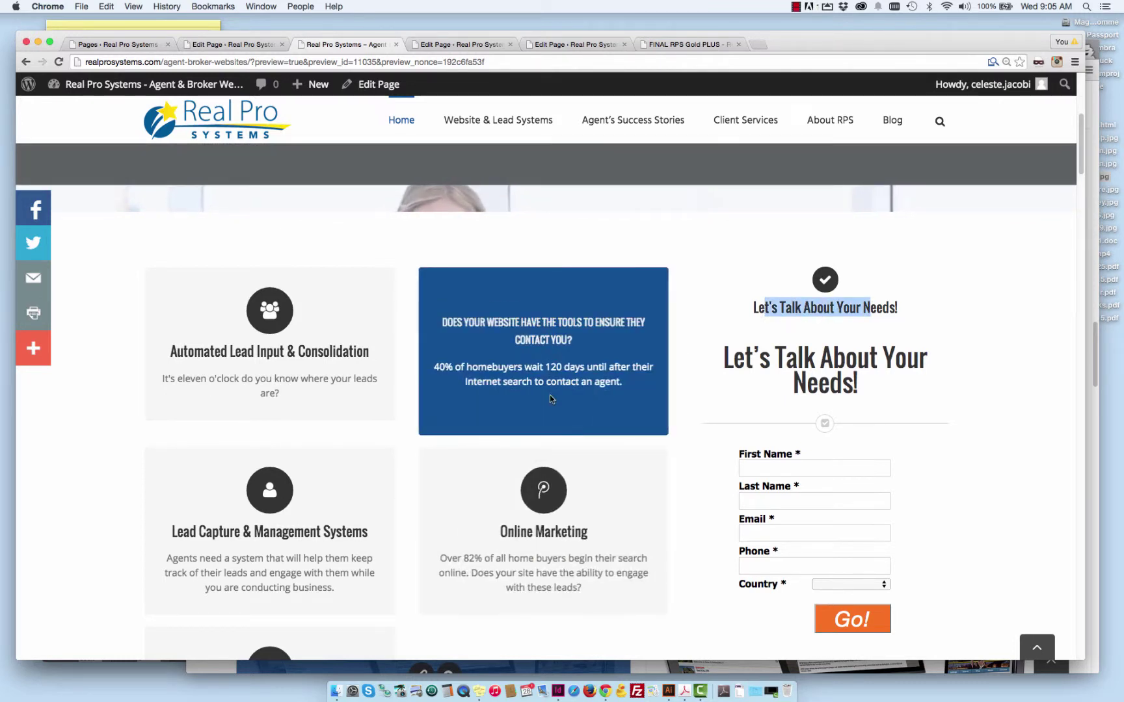
pyautogui.click(751, 303)
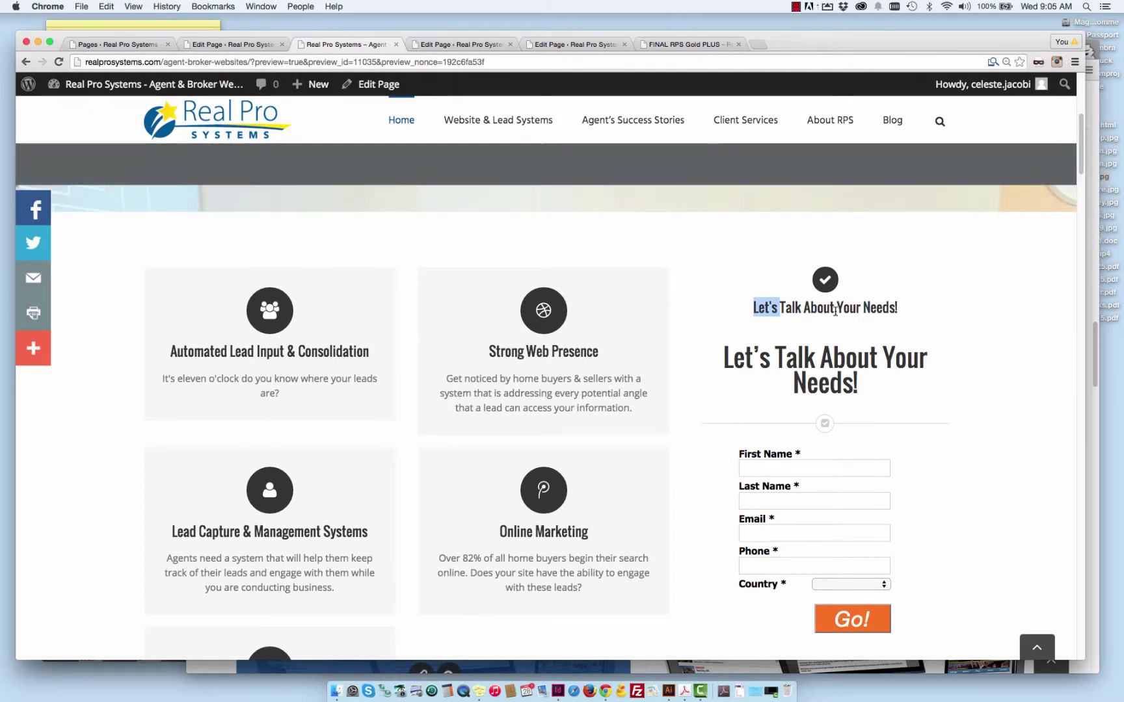
pyautogui.moveTo(818, 311); pyautogui.dragTo(907, 309)
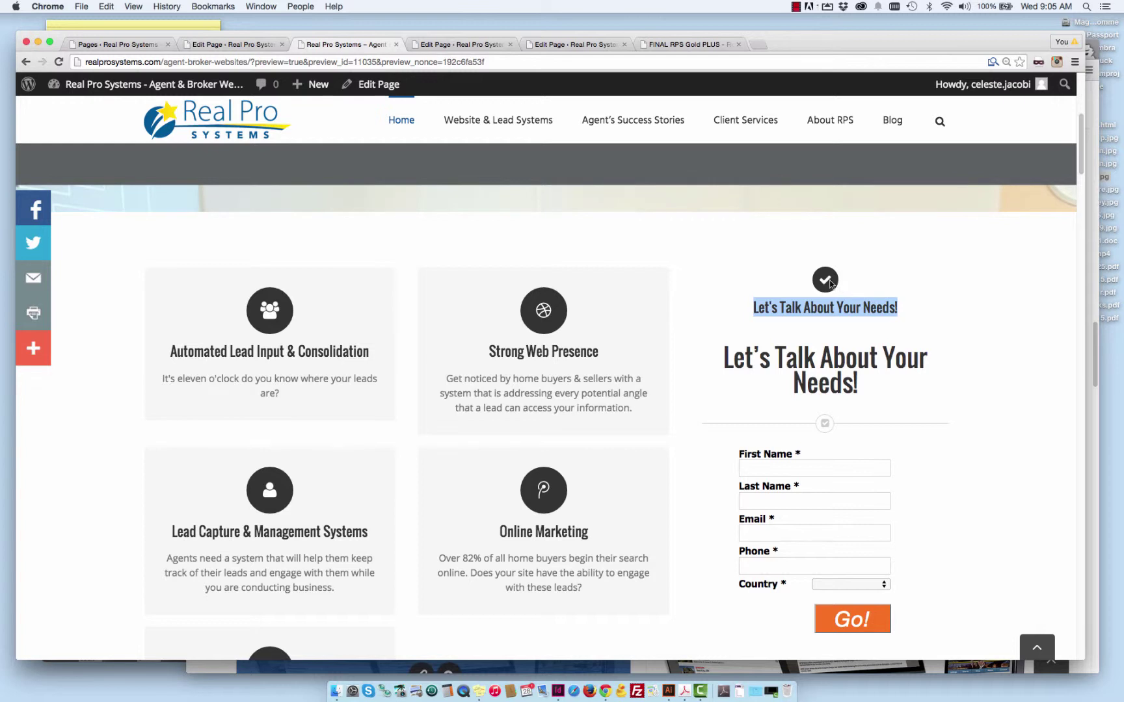
pyautogui.scroll(-1, 836, 390)
pyautogui.click(822, 337)
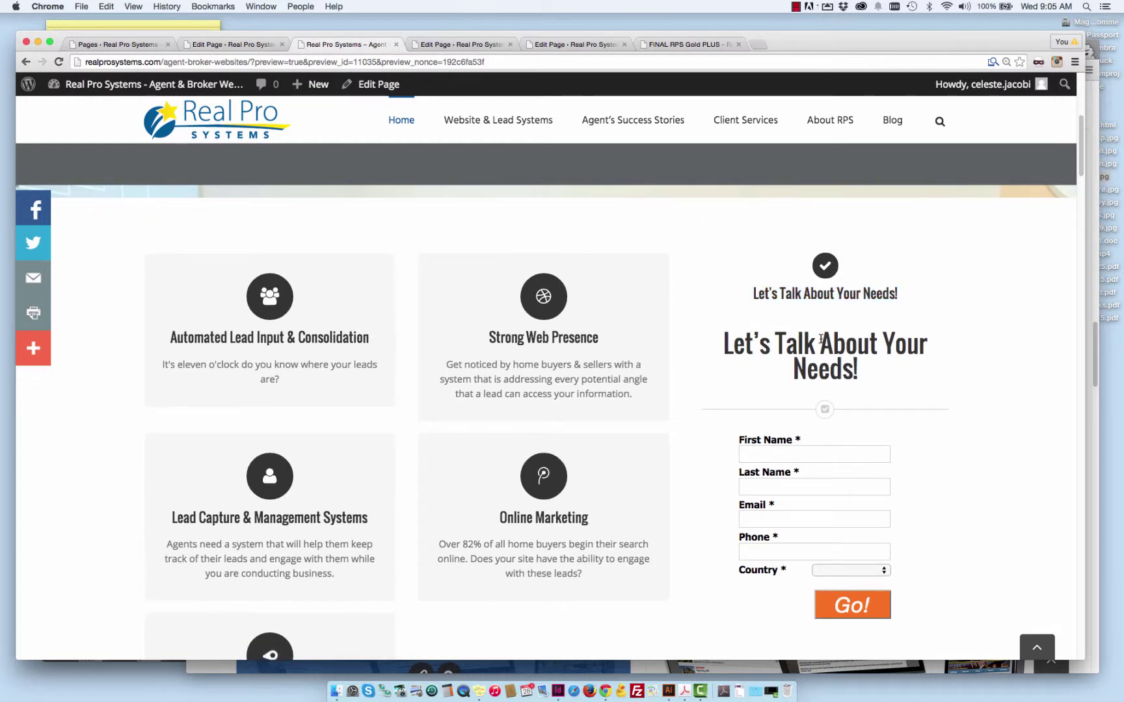
pyautogui.scroll(-2, 820, 340)
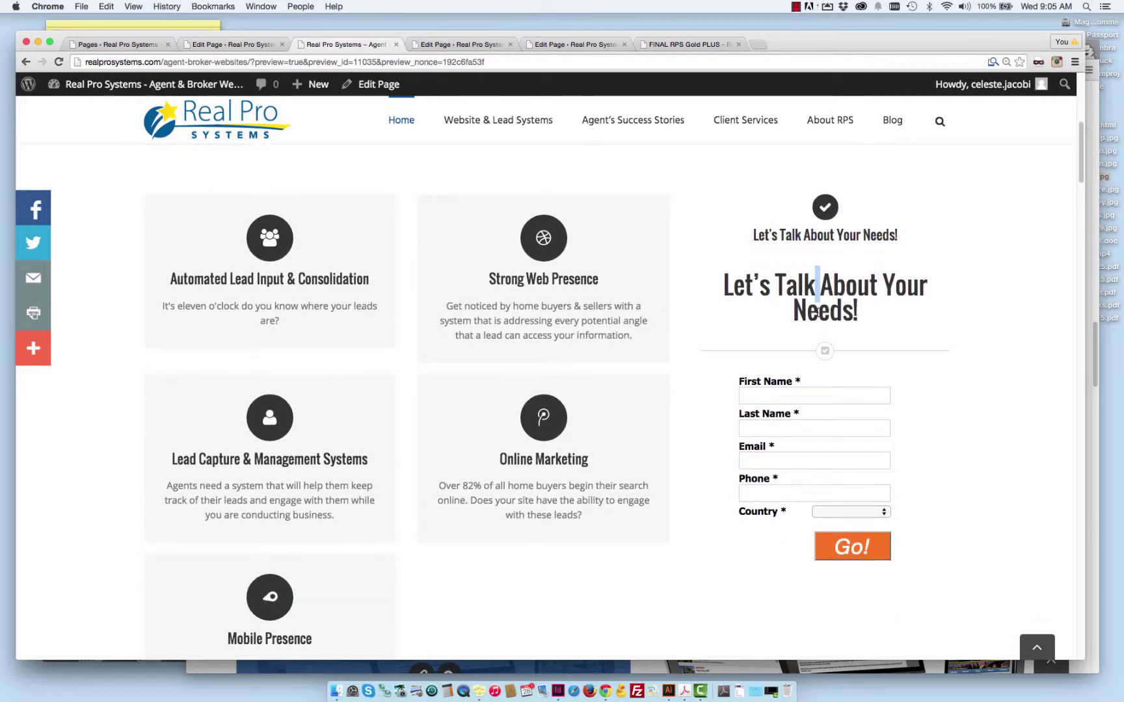
pyautogui.doubleClick(817, 312)
pyautogui.scroll(-4, 818, 331)
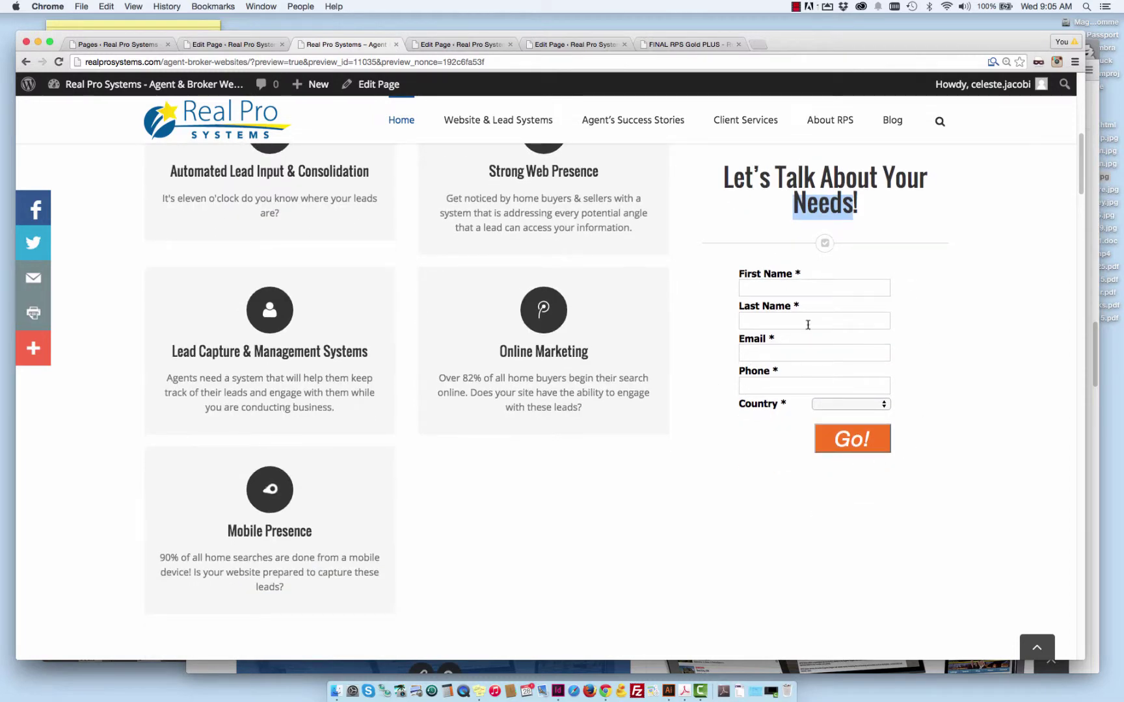
pyautogui.scroll(10, 809, 321)
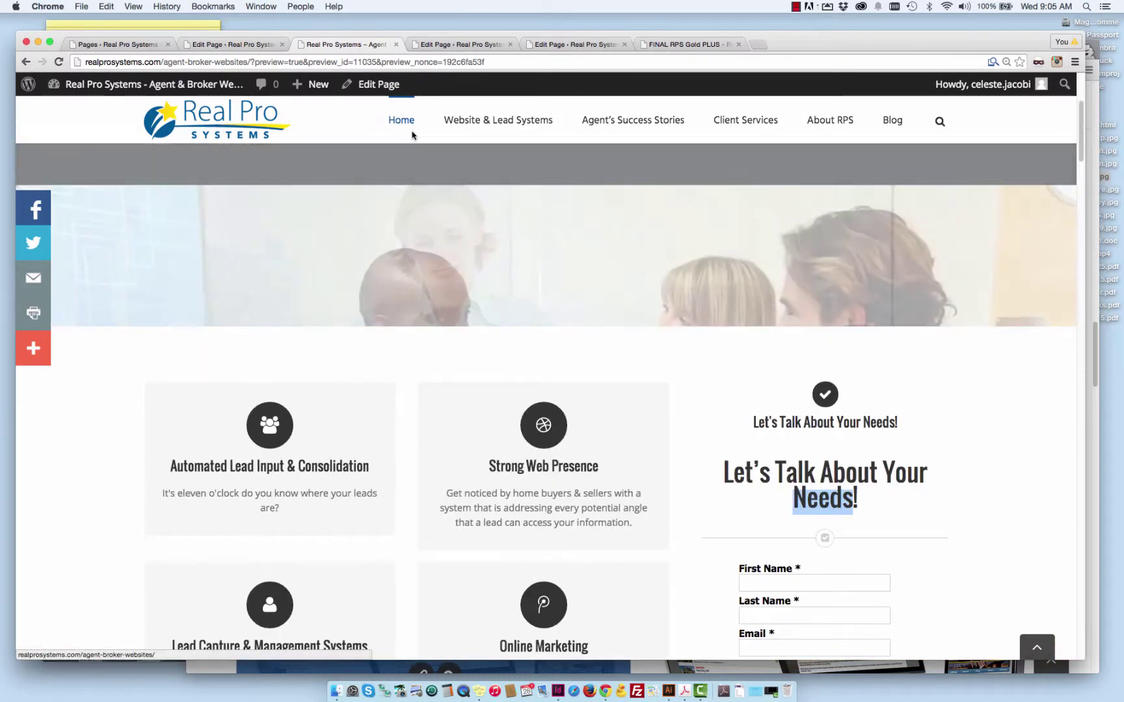
# Step: Open the Content Boxes element in the RPS Home Page editor and clear the title of Content Boxes Item 1
pyautogui.hotkey('ctrl', 'shift', 'Tab')
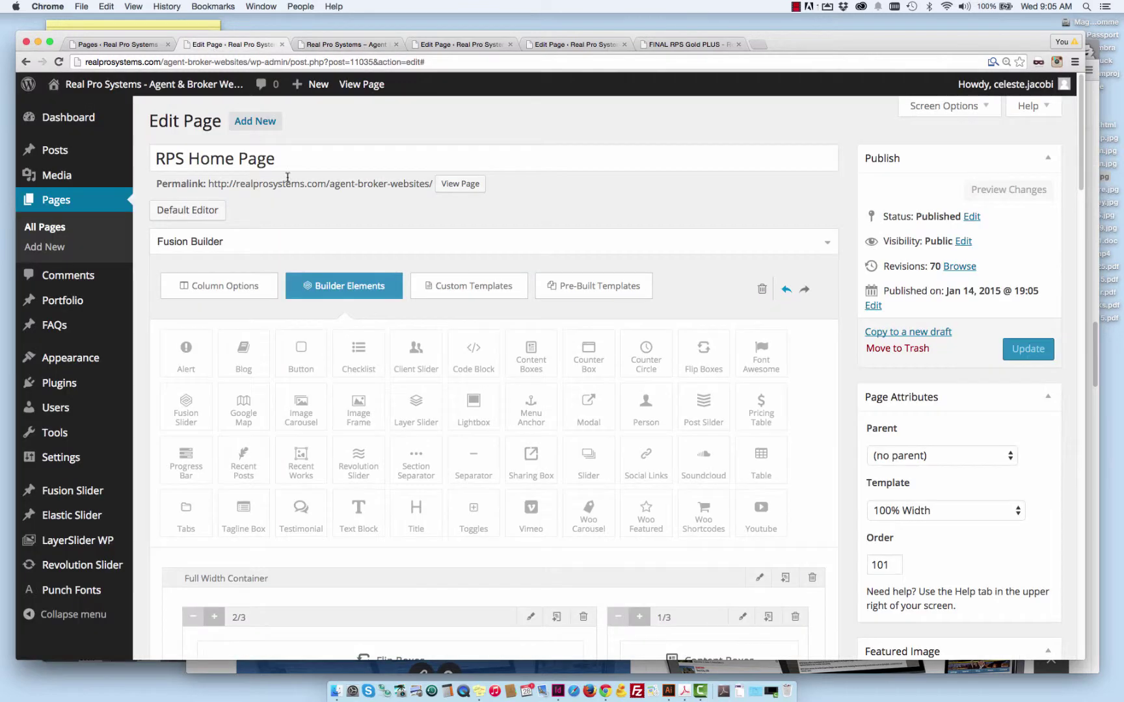
pyautogui.scroll(-6, 553, 364)
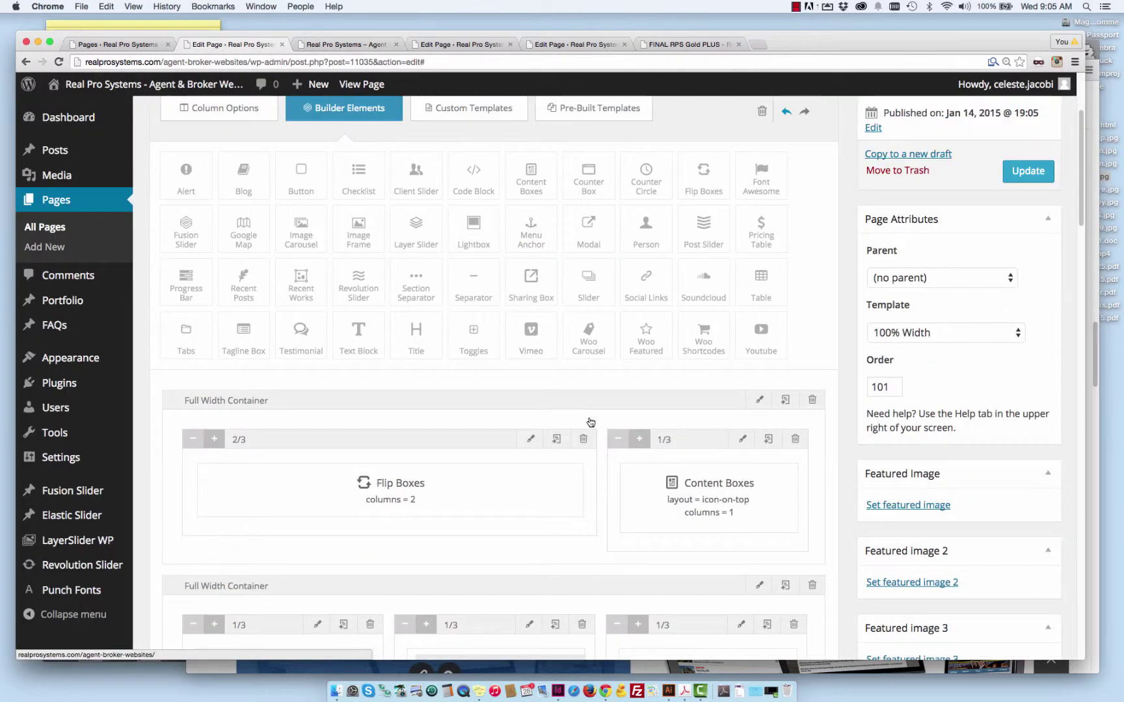
pyautogui.click(759, 471)
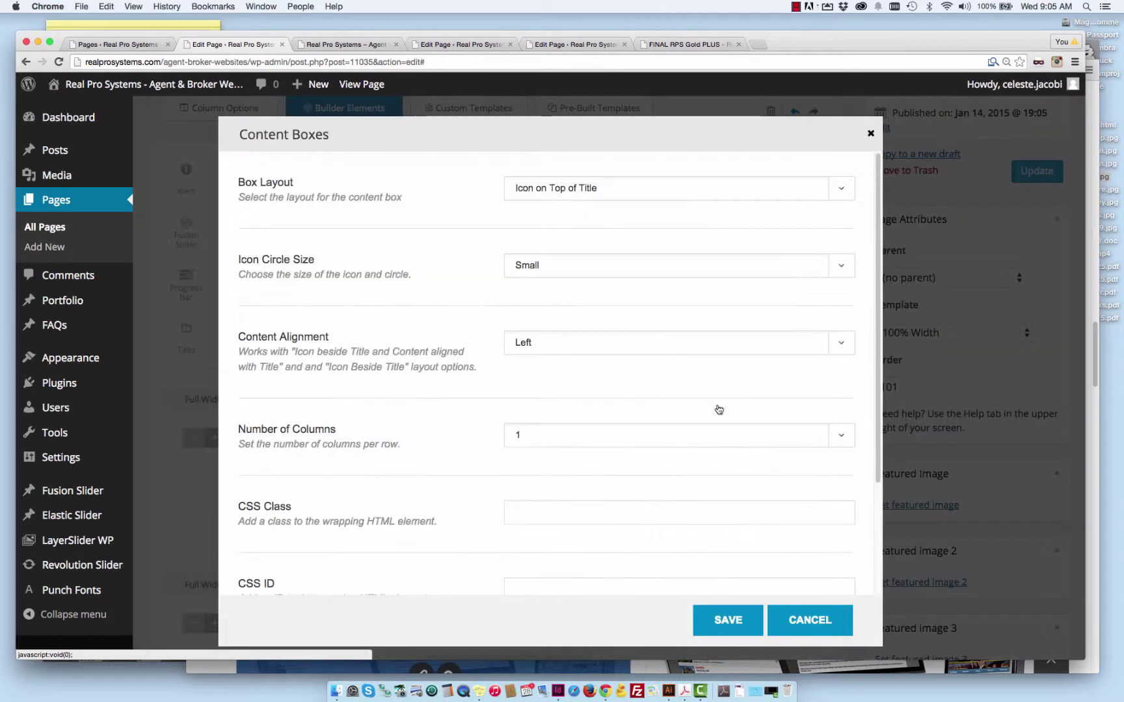
pyautogui.scroll(-5, 575, 289)
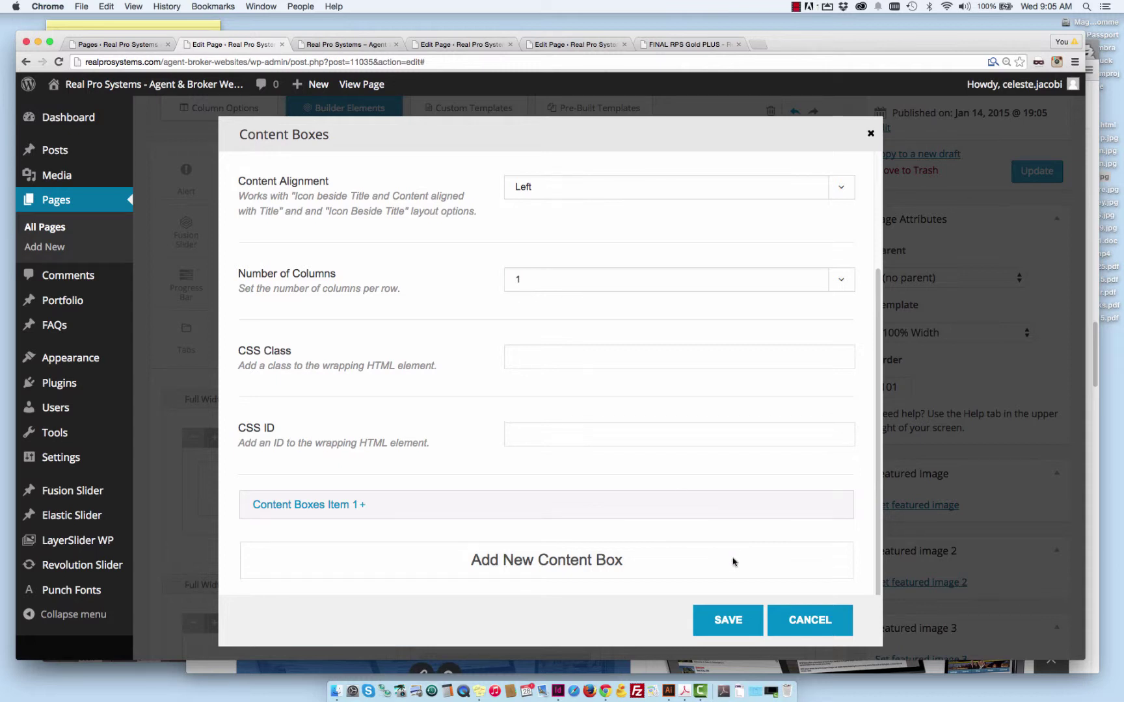
pyautogui.scroll(5, 715, 546)
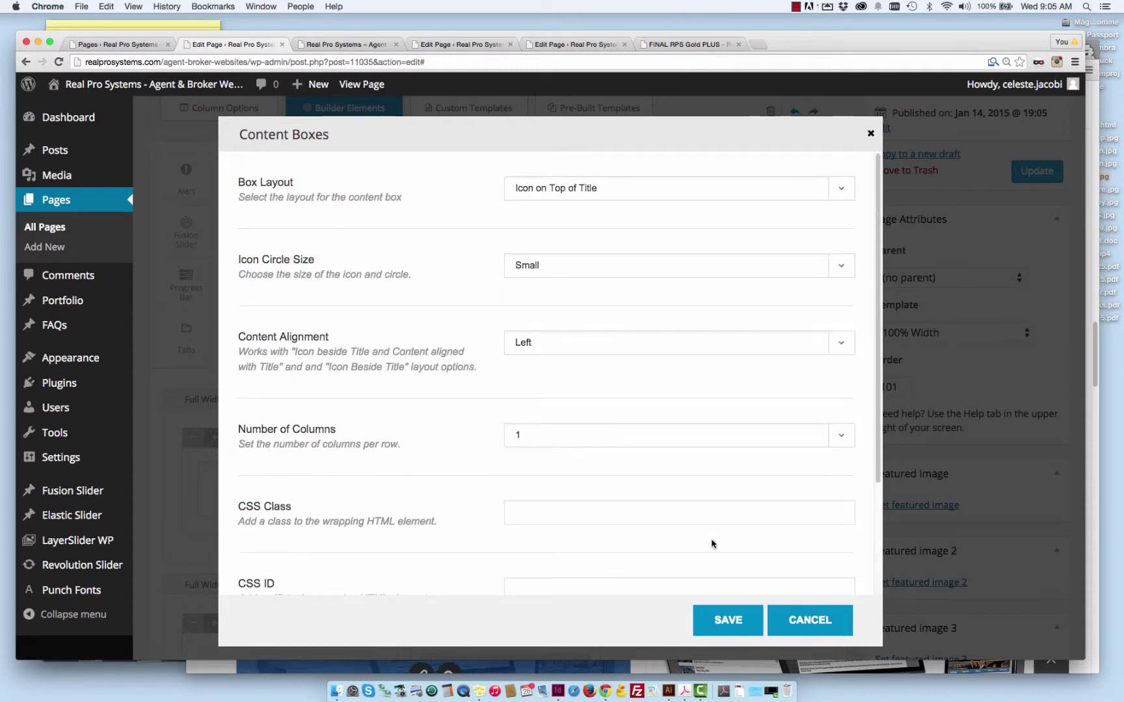
pyautogui.scroll(-3, 712, 544)
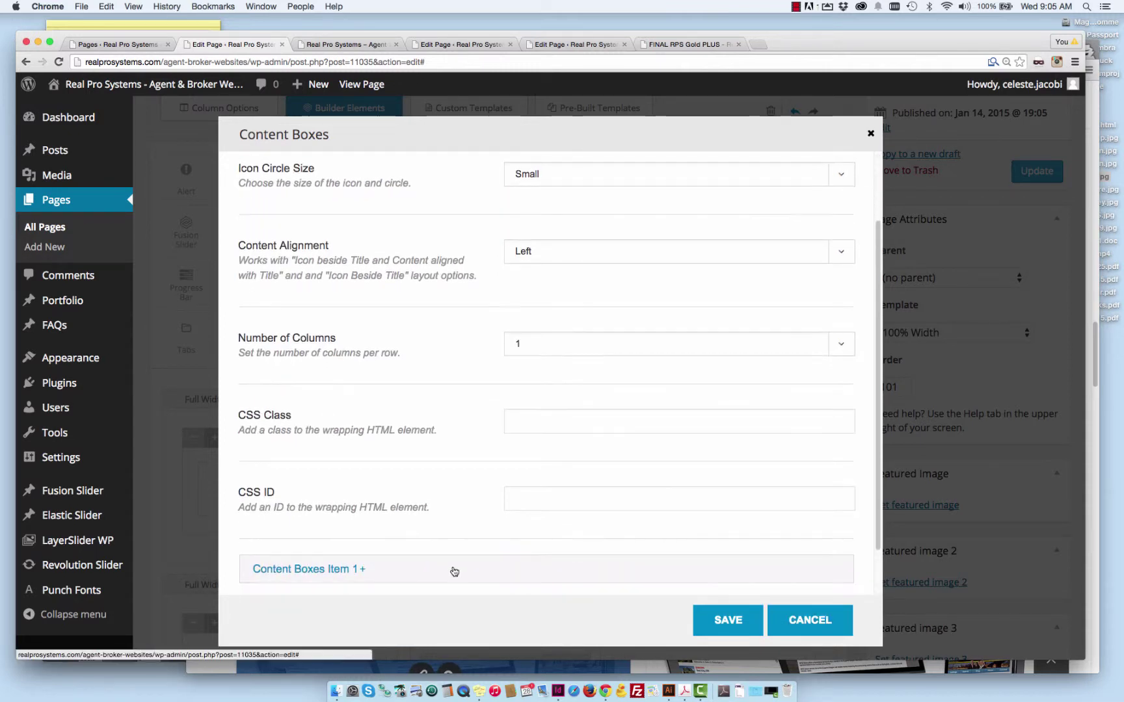
pyautogui.click(454, 571)
pyautogui.scroll(-6, 534, 521)
pyautogui.click(582, 412)
pyautogui.press('super+a')
pyautogui.press('BackSpace')
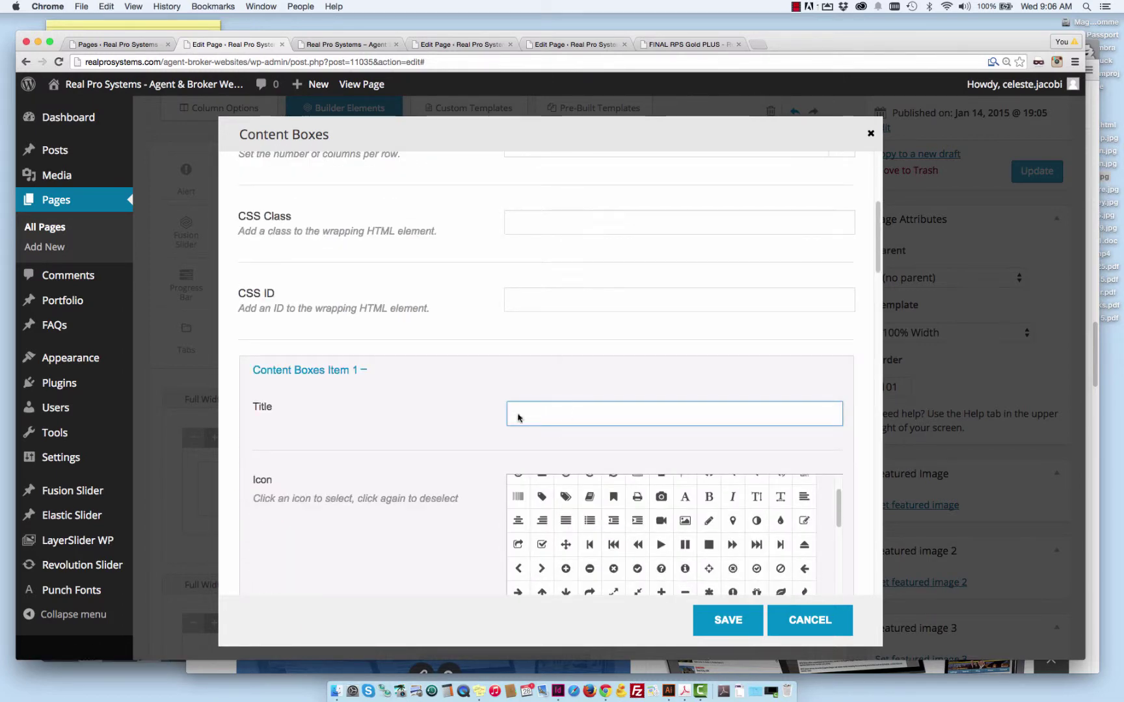
# Step: Set Content Boxes Item 1's Content Box Background Color to the light orange #f9ae4a
pyautogui.scroll(-10, 431, 426)
pyautogui.scroll(-1, 442, 438)
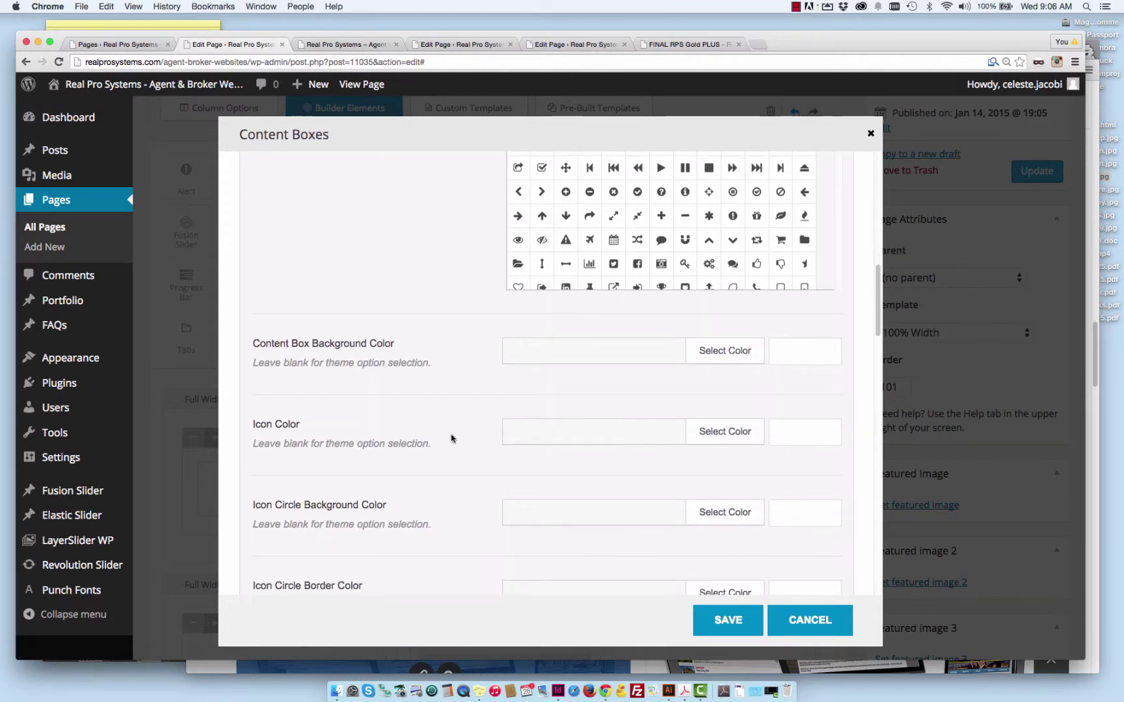
pyautogui.scroll(-1, 452, 438)
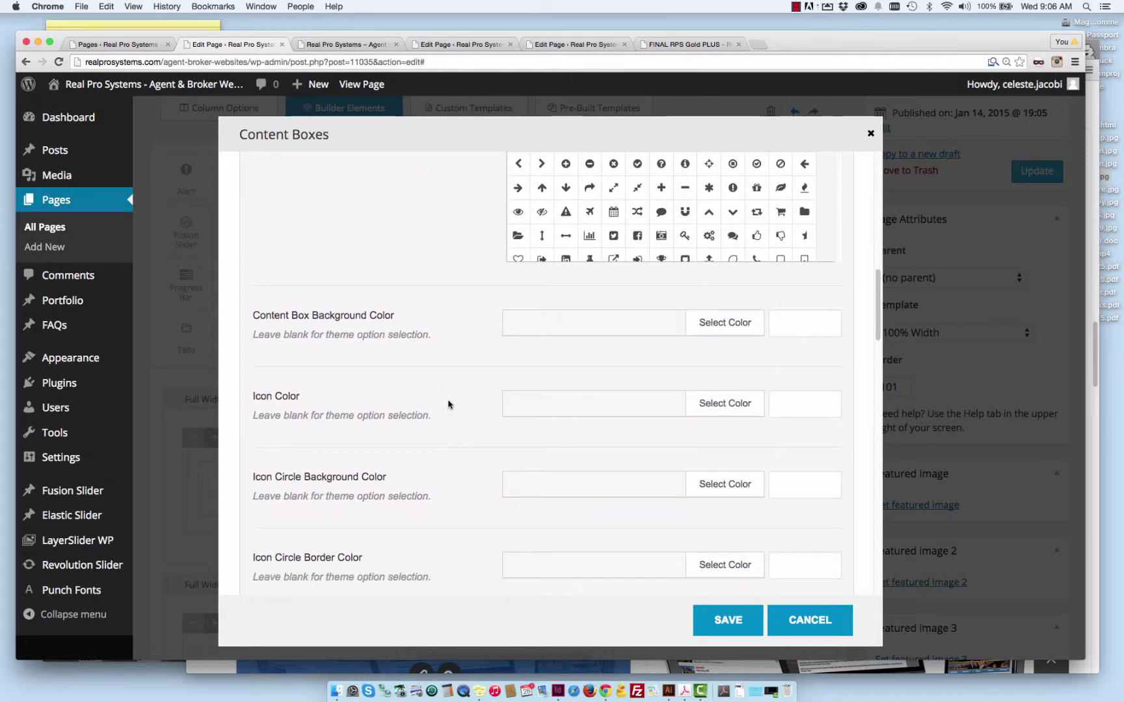
pyautogui.click(732, 325)
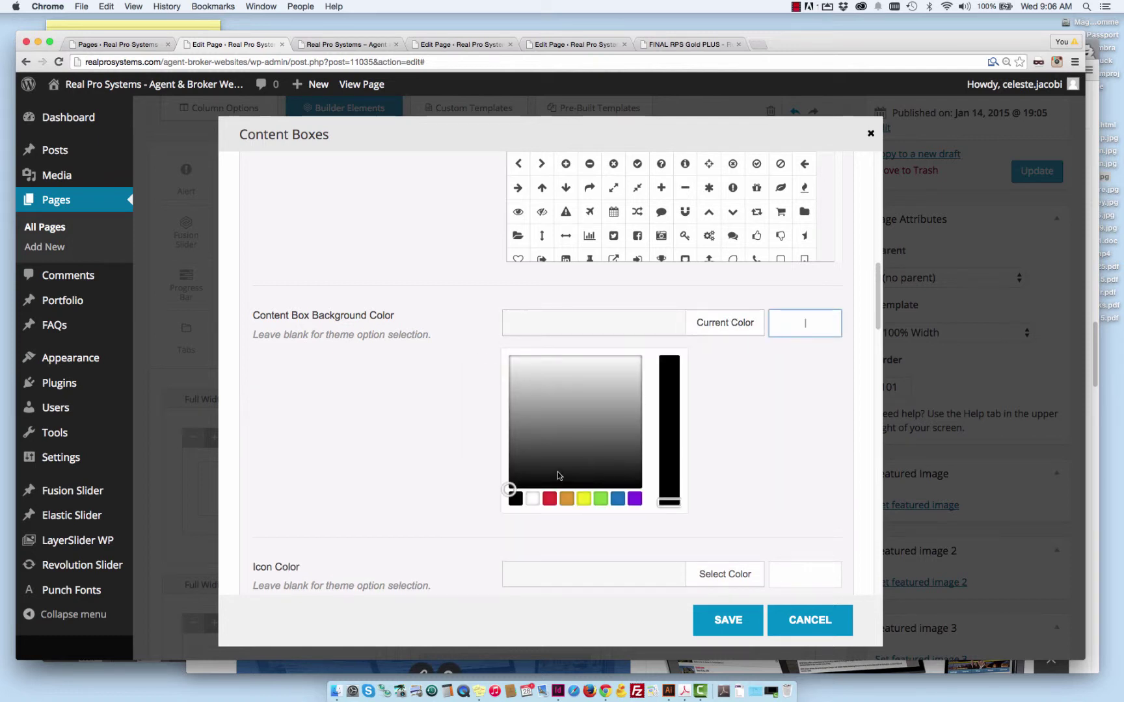
pyautogui.click(565, 497)
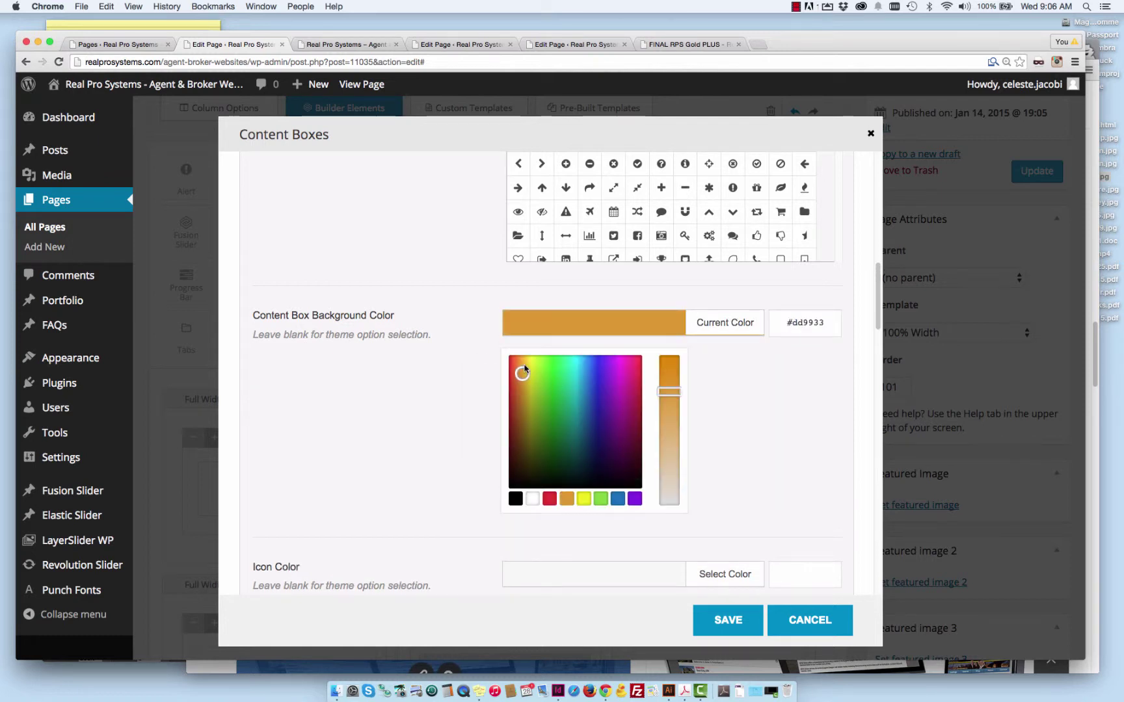
pyautogui.moveTo(524, 368); pyautogui.dragTo(520, 359)
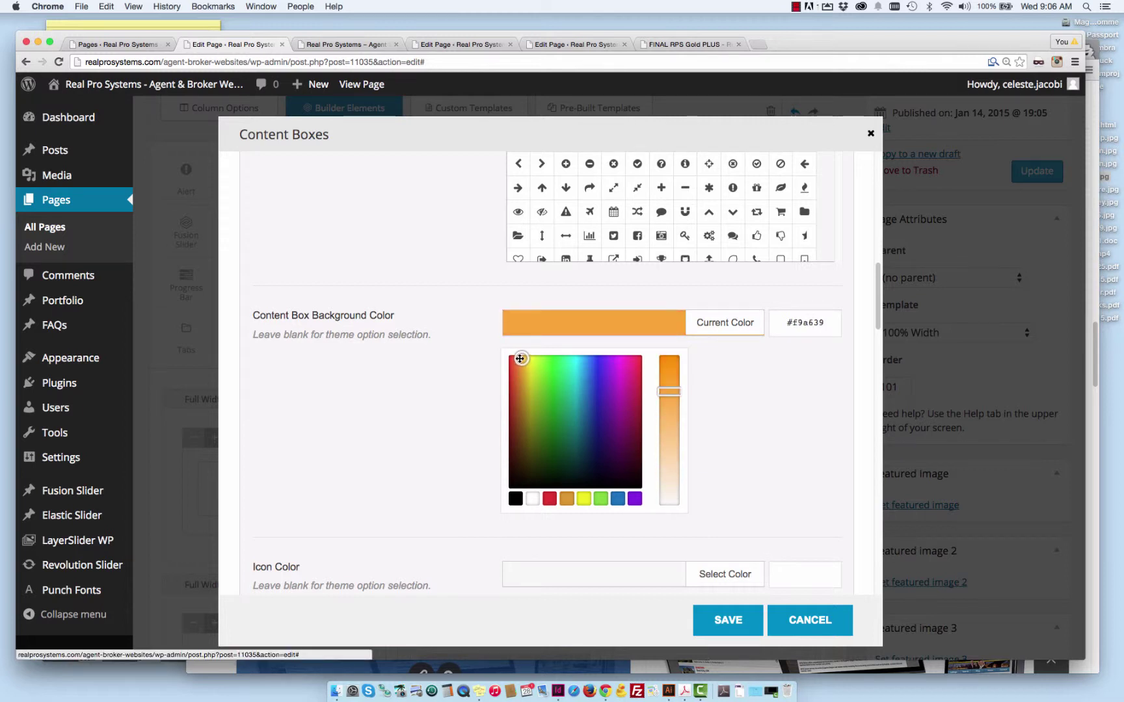
pyautogui.moveTo(673, 391); pyautogui.dragTo(670, 417)
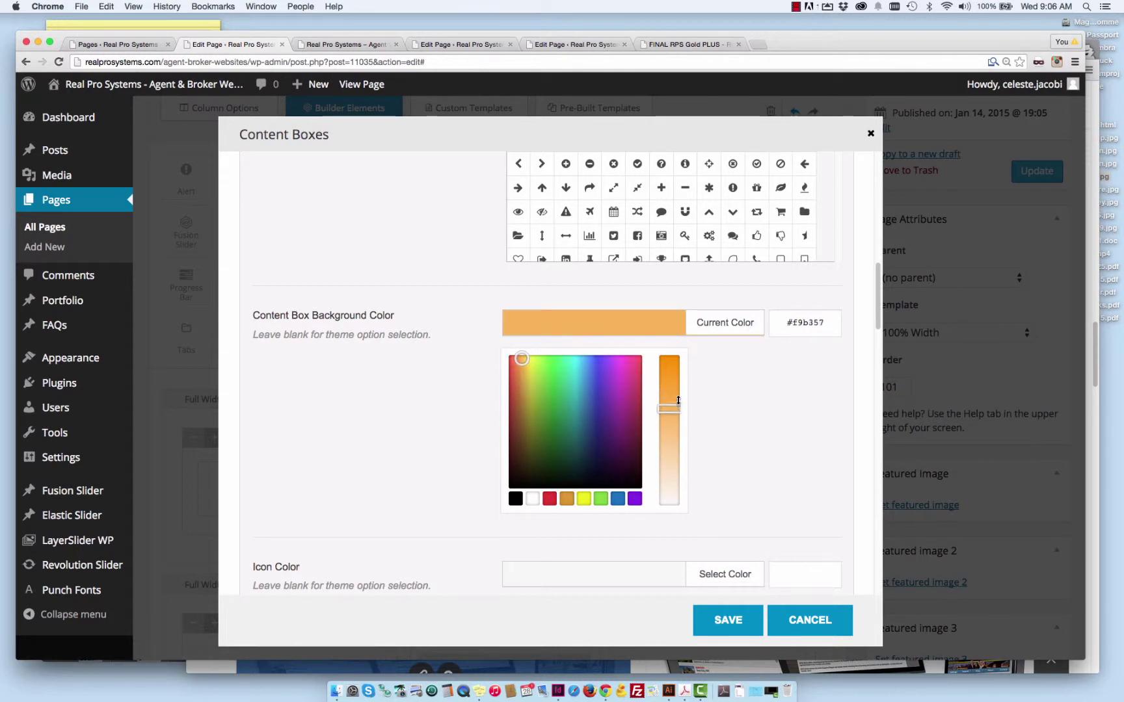
pyautogui.moveTo(678, 403); pyautogui.dragTo(678, 401)
# Step: Check the content box heading in Visual mode and set its h1 line-height to 40px in Text mode
pyautogui.scroll(-5, 782, 502)
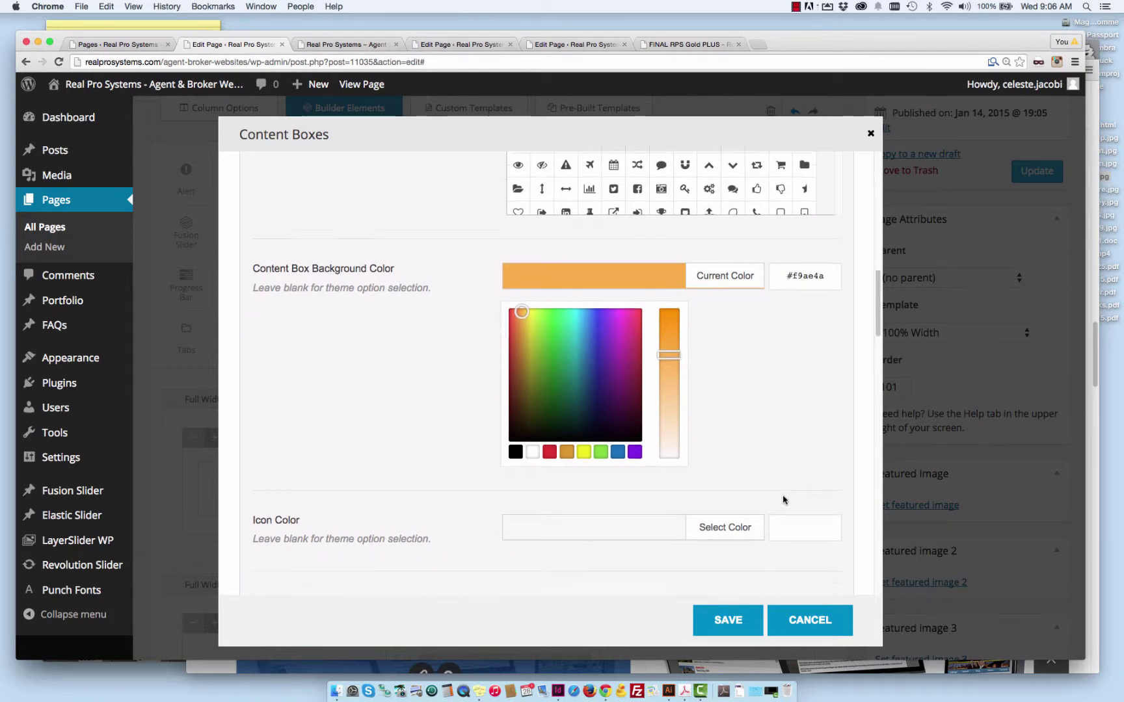
pyautogui.scroll(-15, 757, 572)
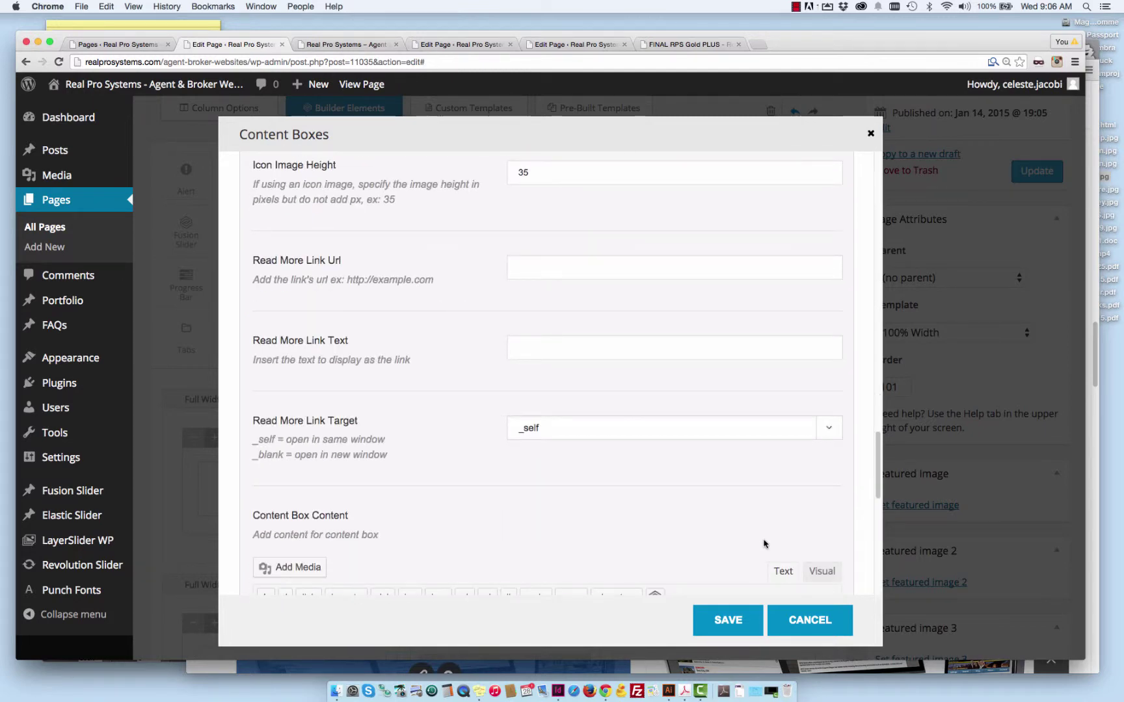
pyautogui.scroll(-5, 765, 544)
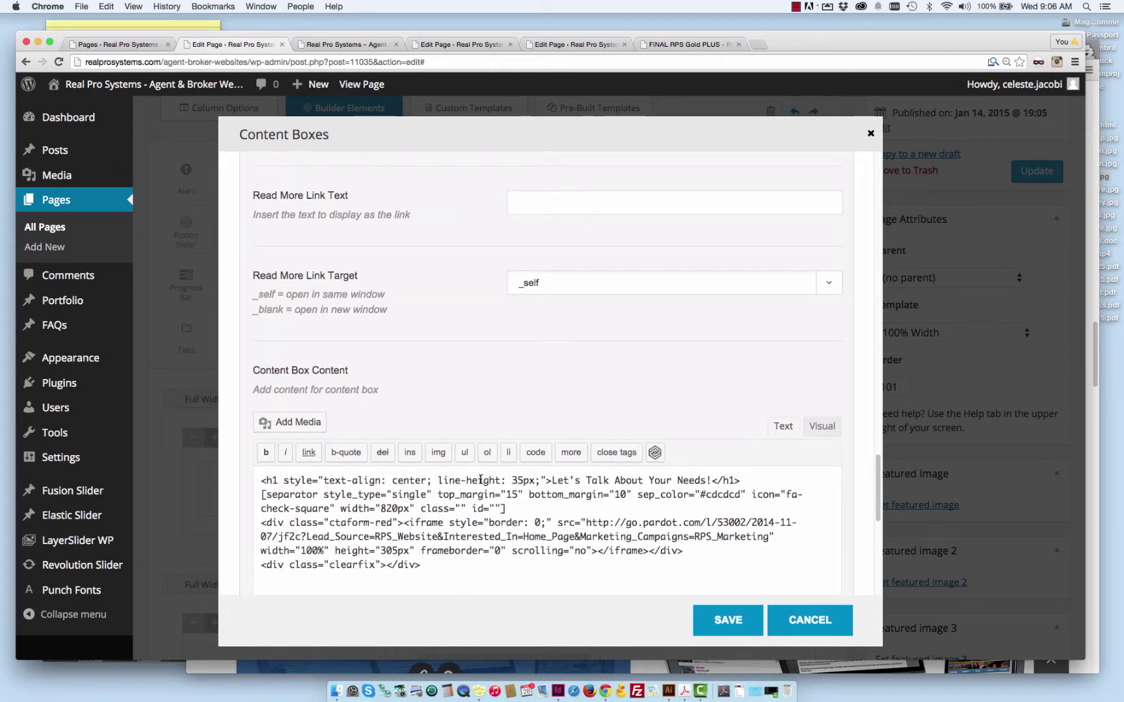
pyautogui.click(831, 427)
pyautogui.scroll(-10, 787, 426)
pyautogui.scroll(10, 783, 432)
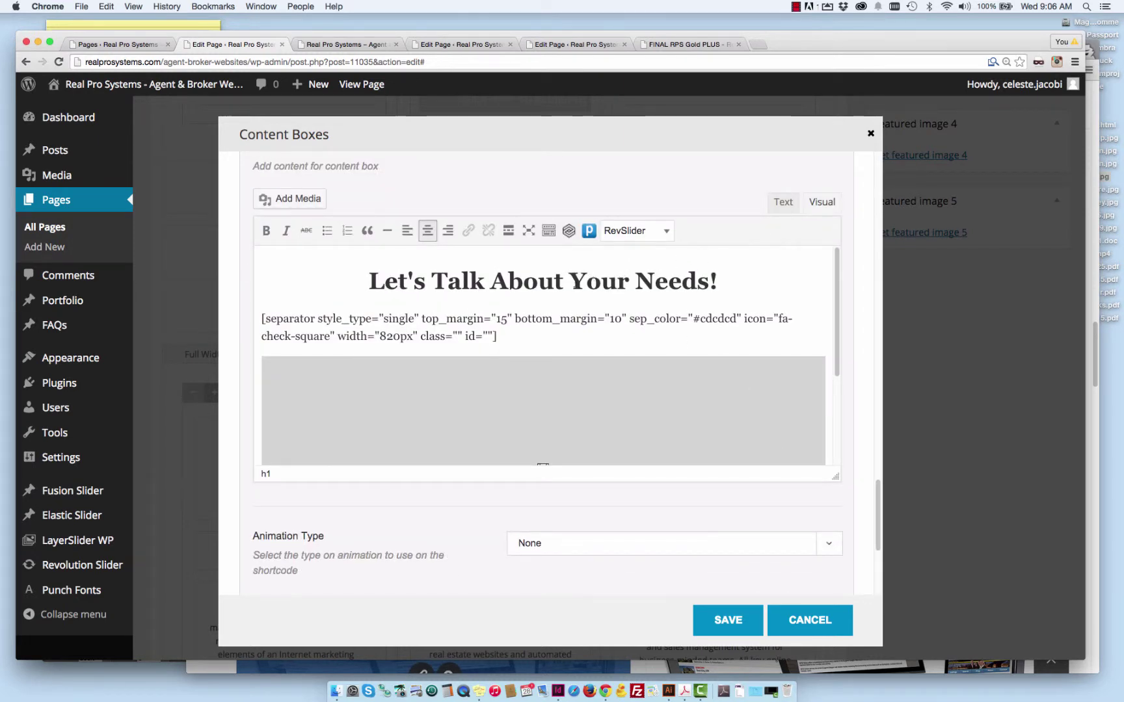
pyautogui.moveTo(369, 281); pyautogui.dragTo(761, 284)
pyautogui.click(783, 202)
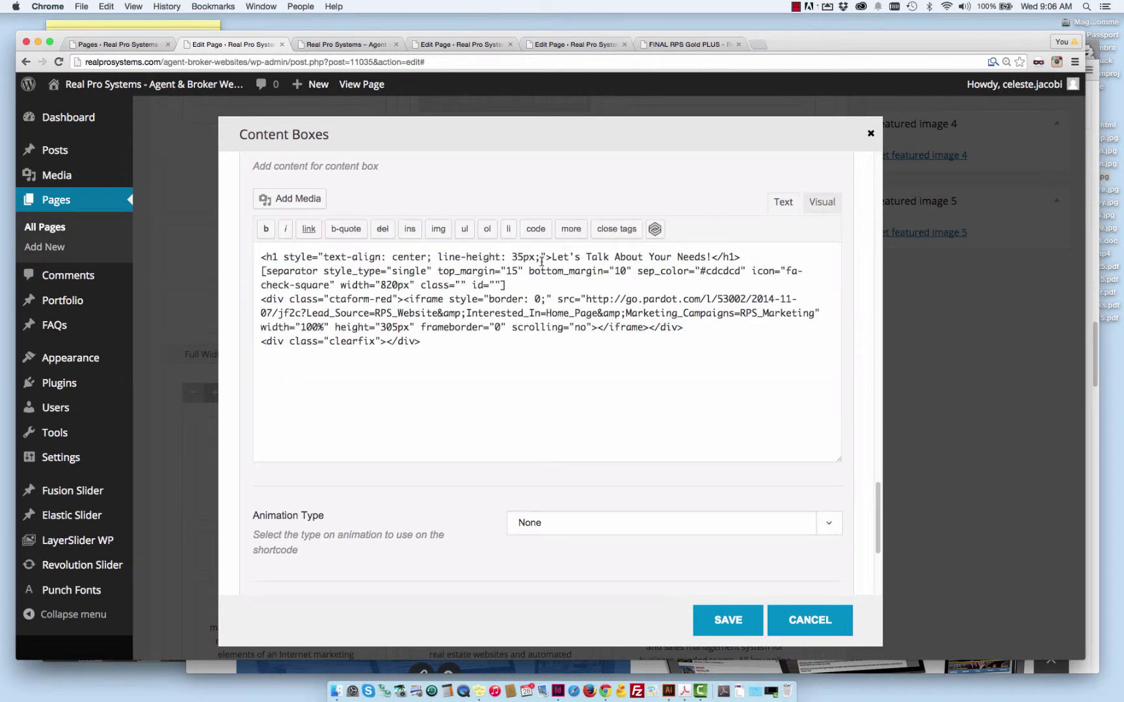
pyautogui.moveTo(513, 257); pyautogui.dragTo(521, 256)
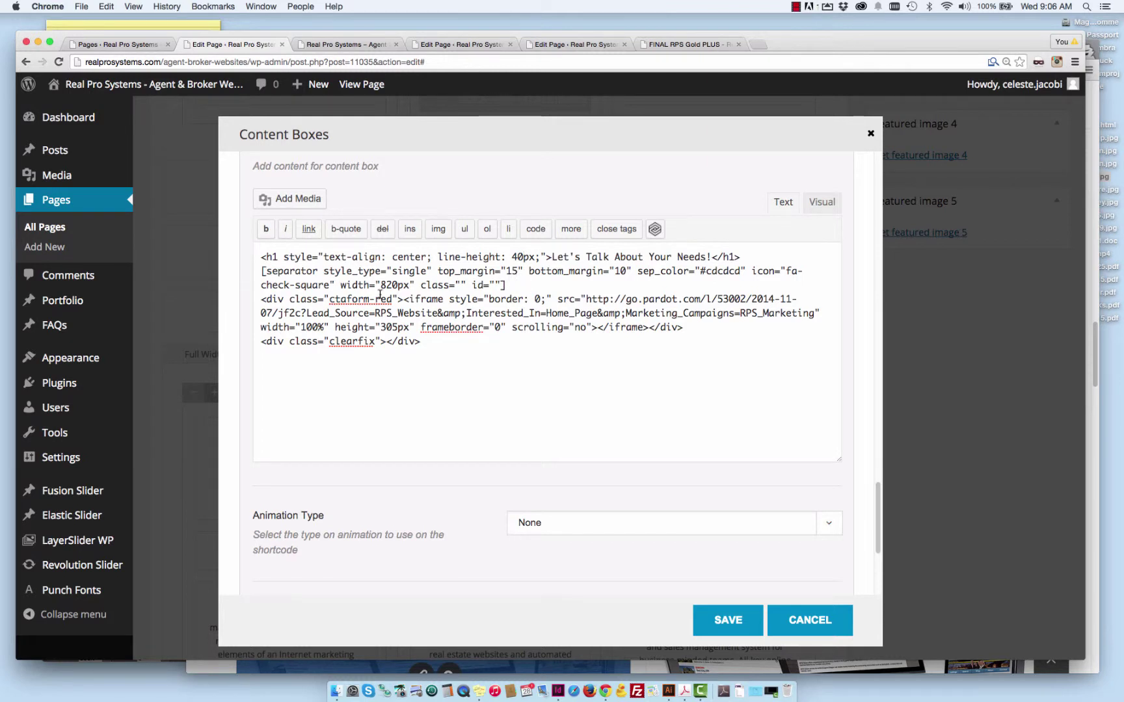
# Step: Compare the separator shortcode and the form's iframe code with the divider and contact form in the page preview
pyautogui.moveTo(506, 285); pyautogui.dragTo(238, 270)
pyautogui.click(375, 44)
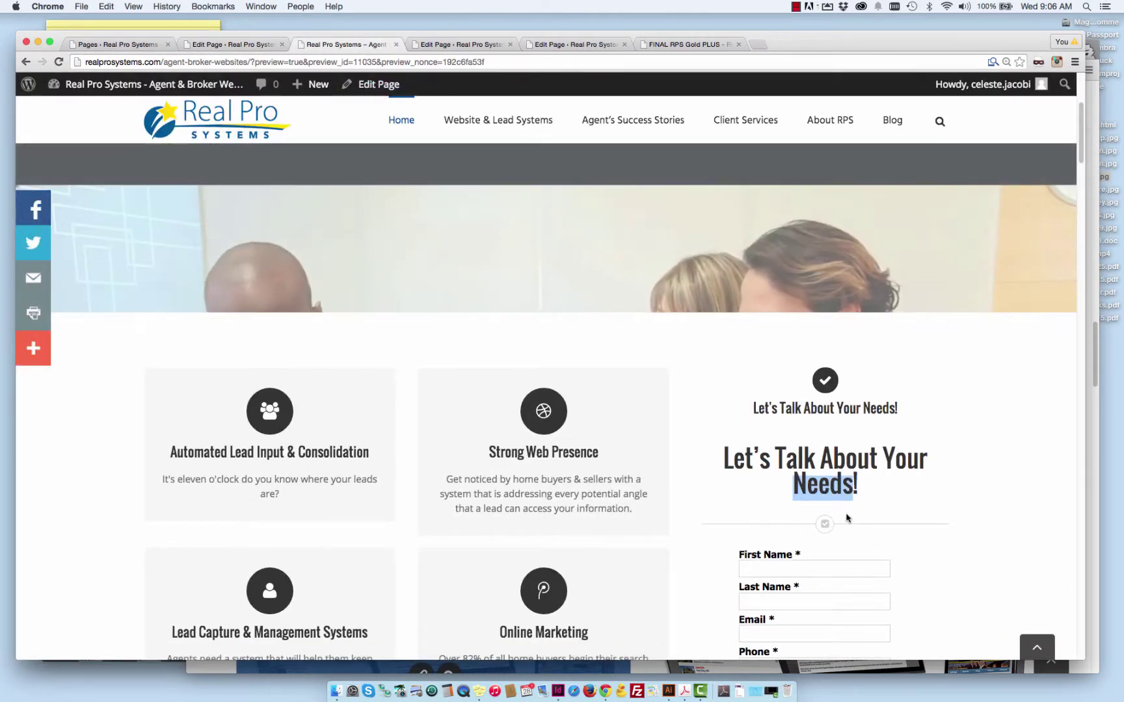
pyautogui.click(249, 44)
pyautogui.click(415, 322)
pyautogui.moveTo(418, 345); pyautogui.dragTo(252, 298)
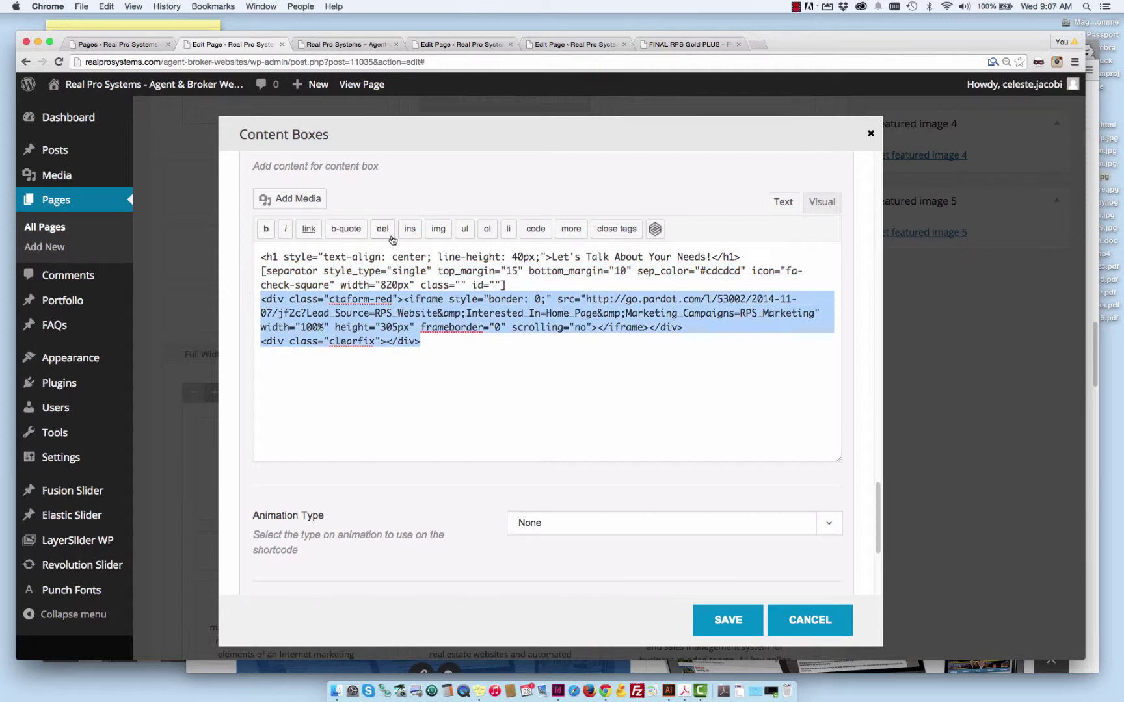
pyautogui.click(318, 44)
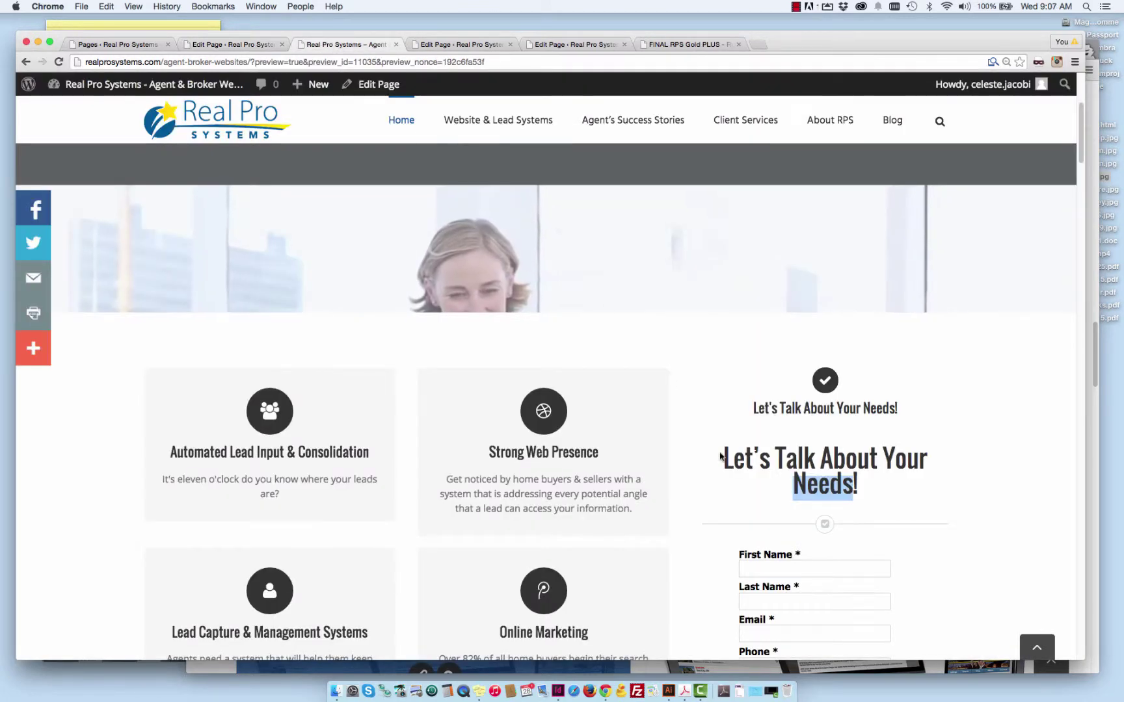
pyautogui.scroll(-3, 818, 485)
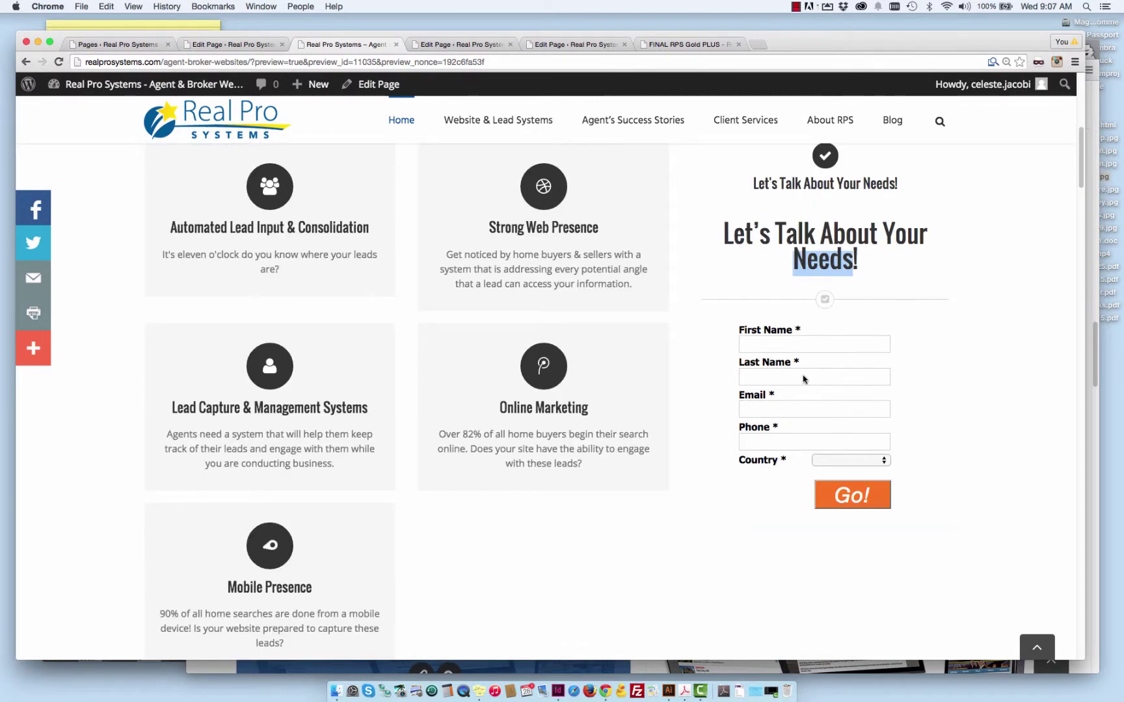
pyautogui.click(235, 44)
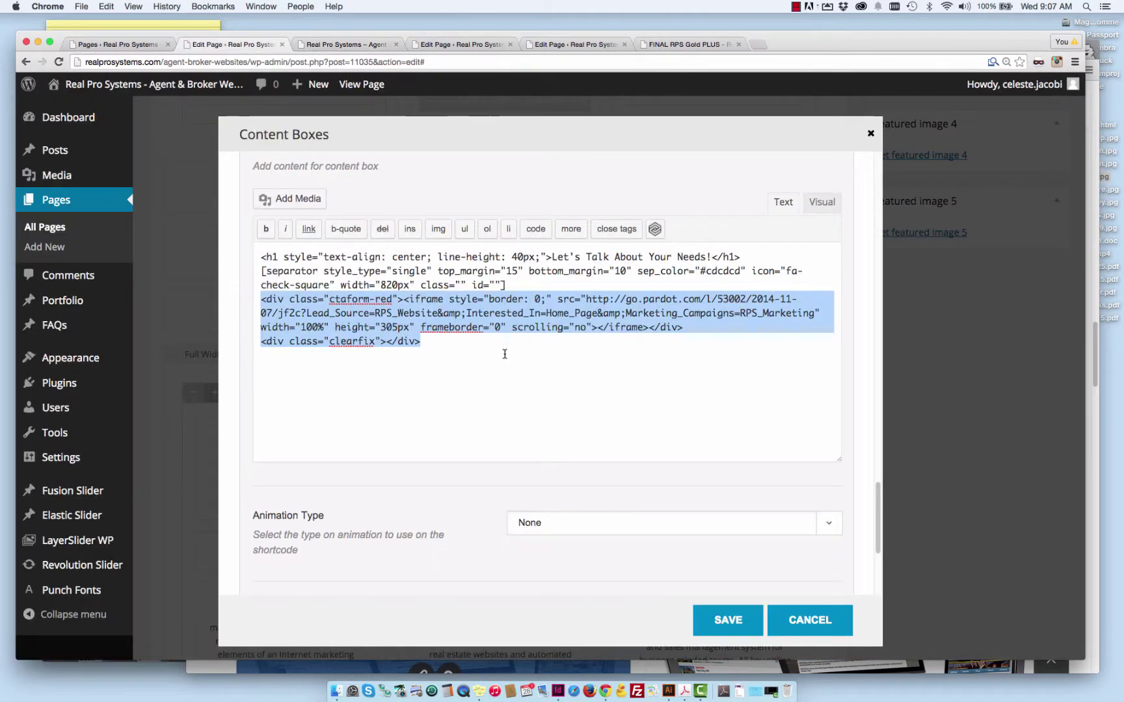
# Step: Save the Content Boxes element and preview the page changes
pyautogui.click(677, 560)
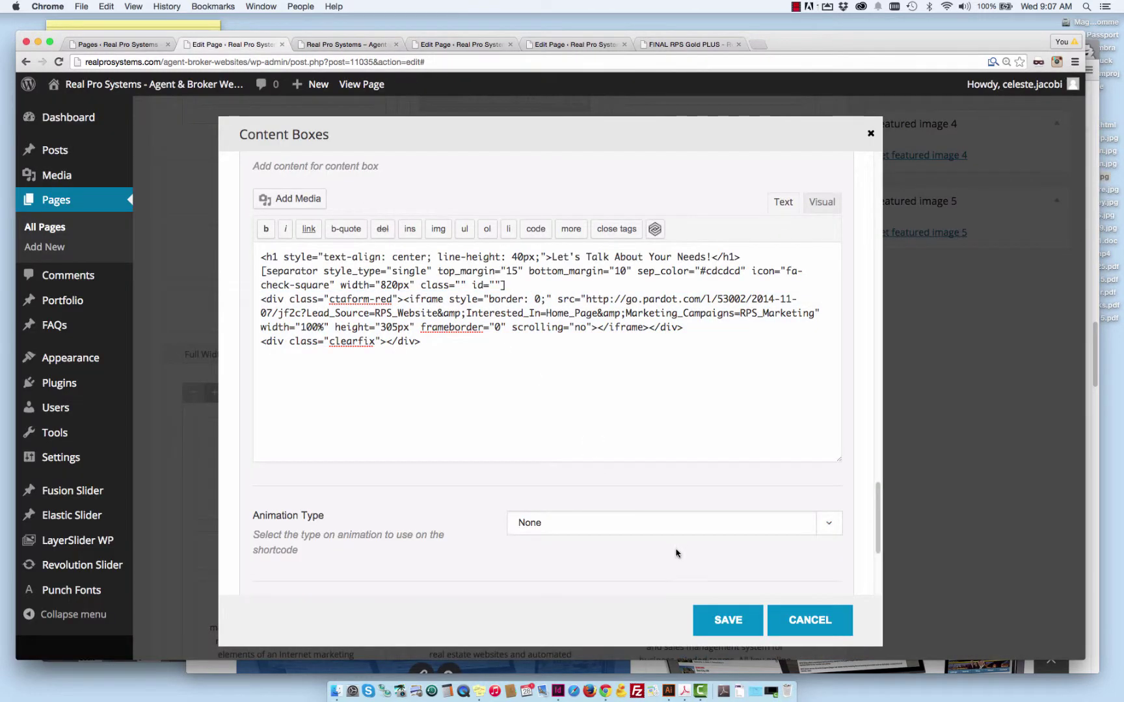
pyautogui.click(723, 618)
pyautogui.click(1028, 186)
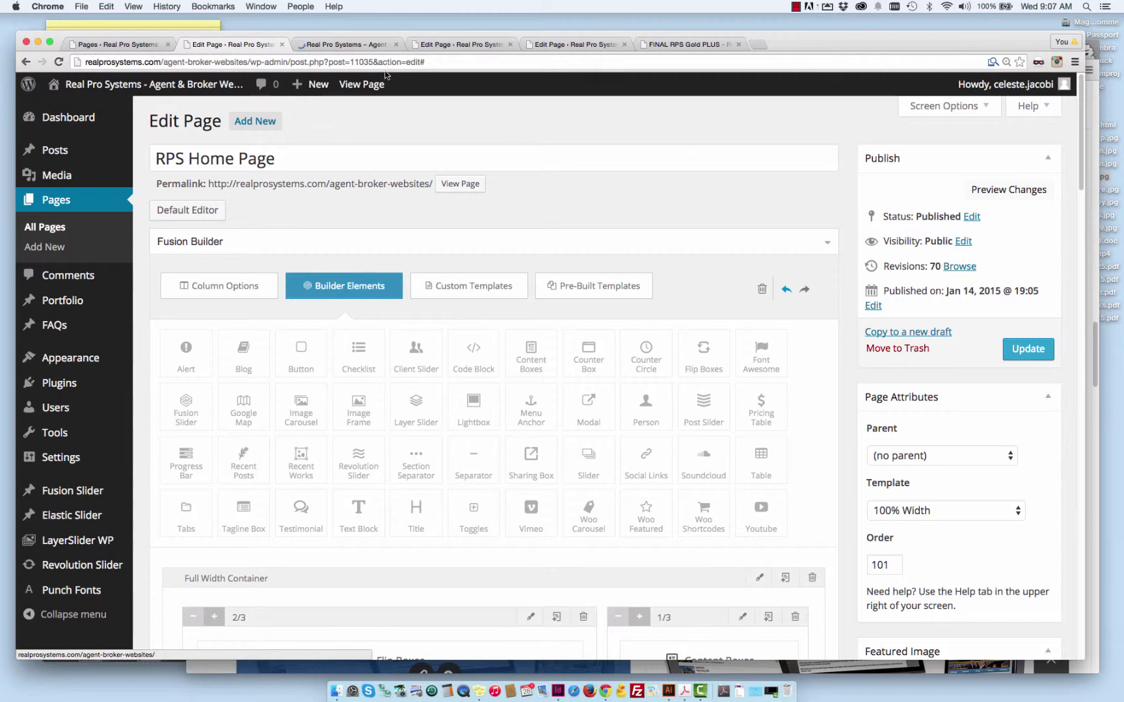
# Step: Examine the orange contact form content box beside the flip boxes in the refreshed page preview
pyautogui.click(369, 44)
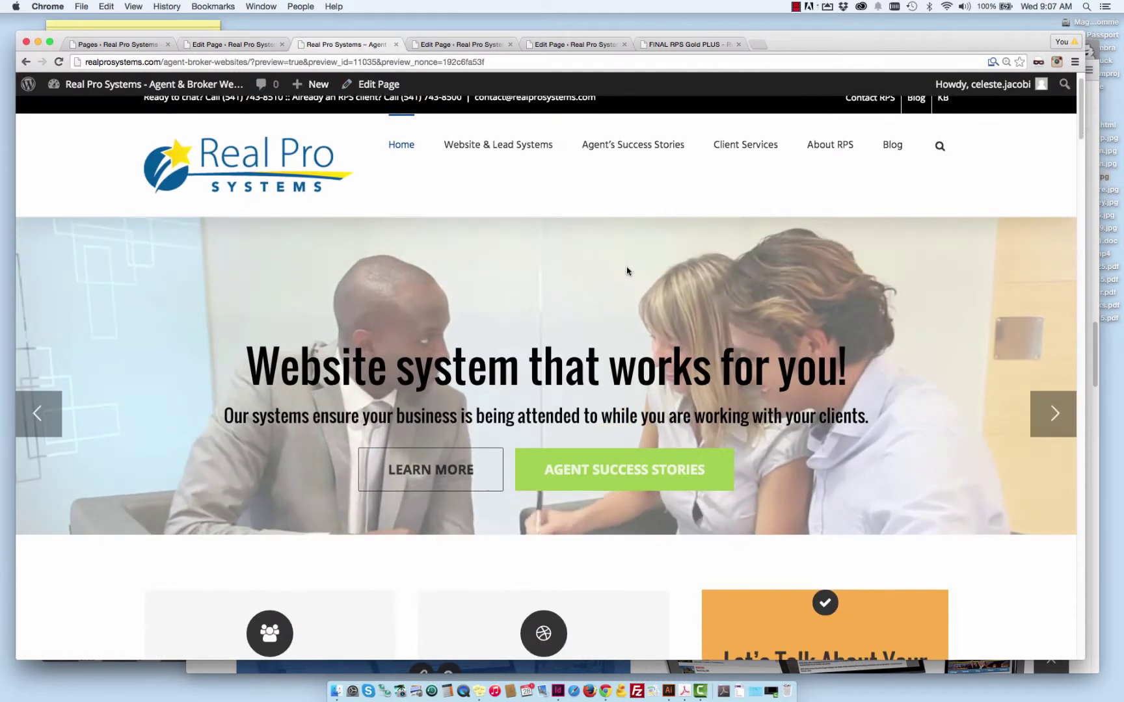
pyautogui.scroll(-5, 628, 271)
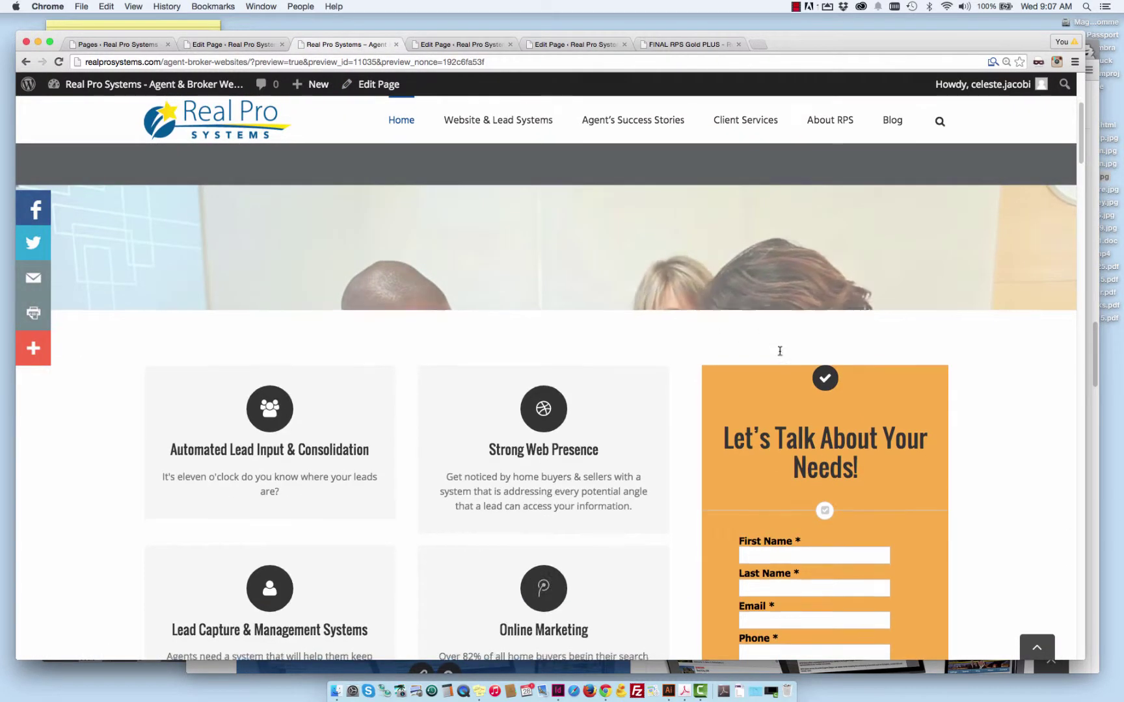
pyautogui.scroll(-4, 780, 354)
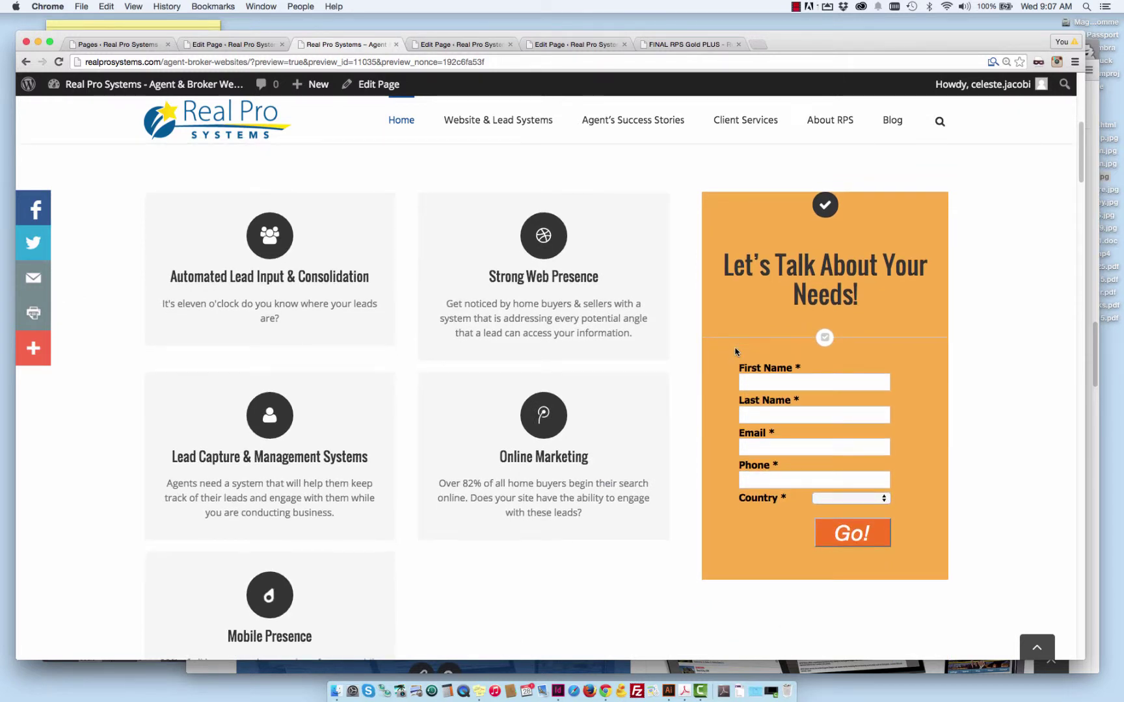
pyautogui.scroll(1, 735, 351)
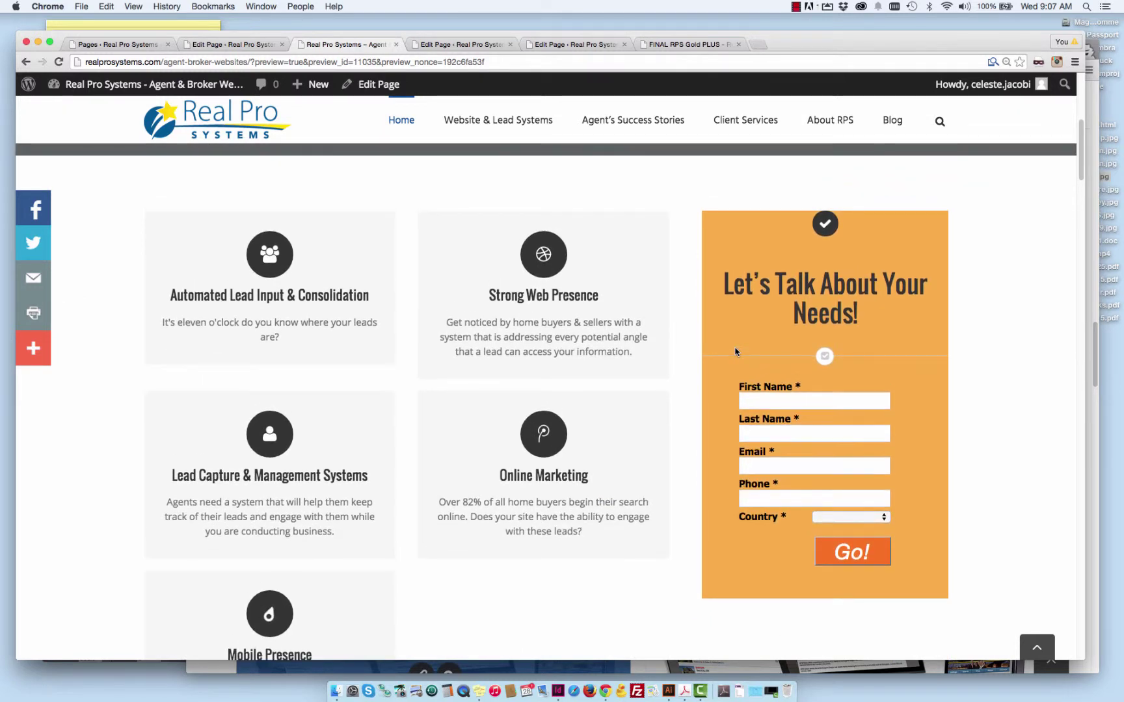
pyautogui.scroll(1, 800, 366)
pyautogui.scroll(3, 823, 326)
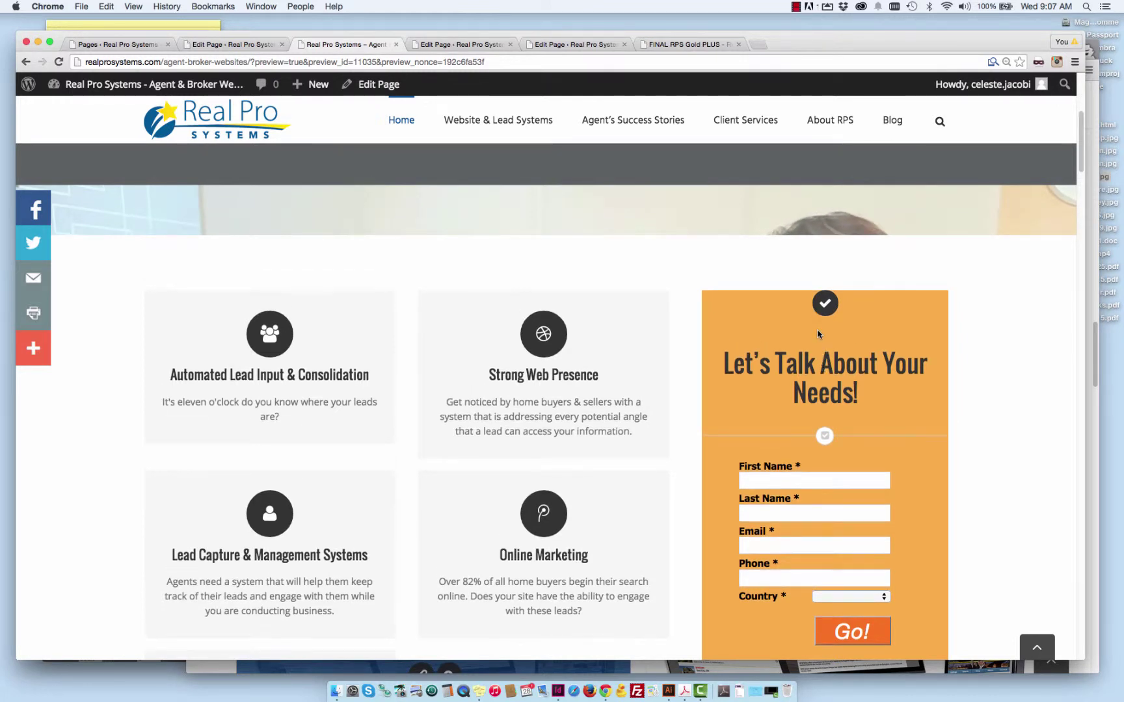
pyautogui.scroll(-2, 816, 332)
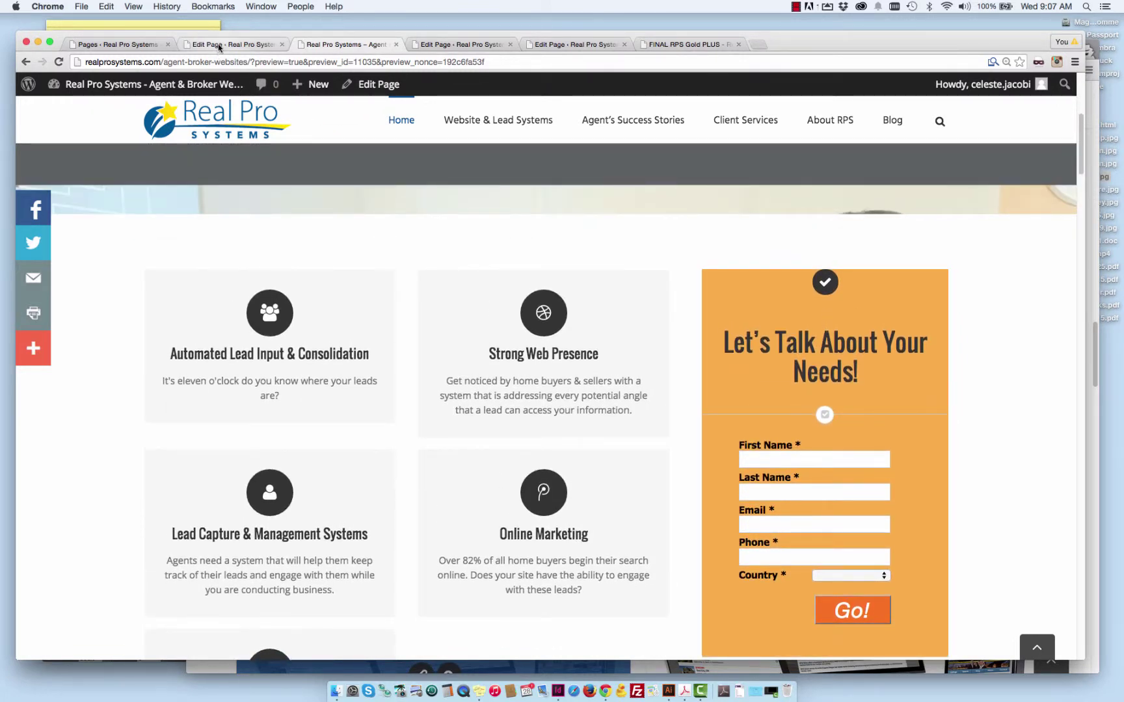
# Step: Return to editing RPS Home Page and review the general settings of its Content Boxes element
pyautogui.click(218, 44)
pyautogui.click(138, 44)
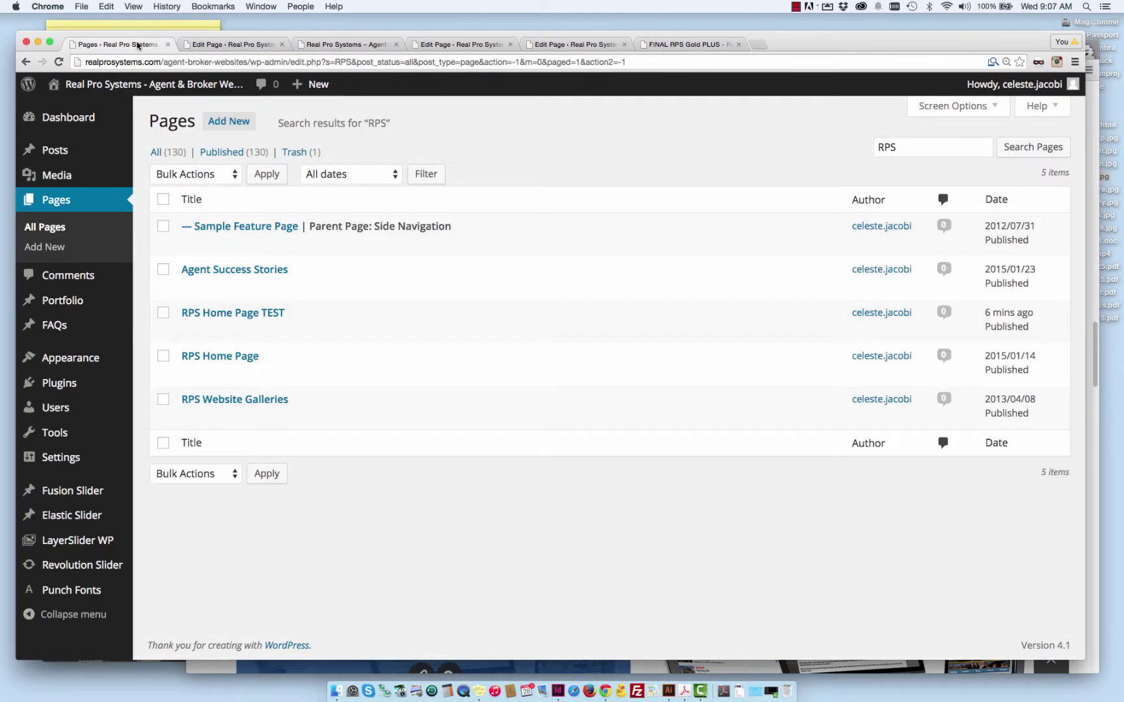
pyautogui.click(217, 44)
pyautogui.scroll(-3, 578, 342)
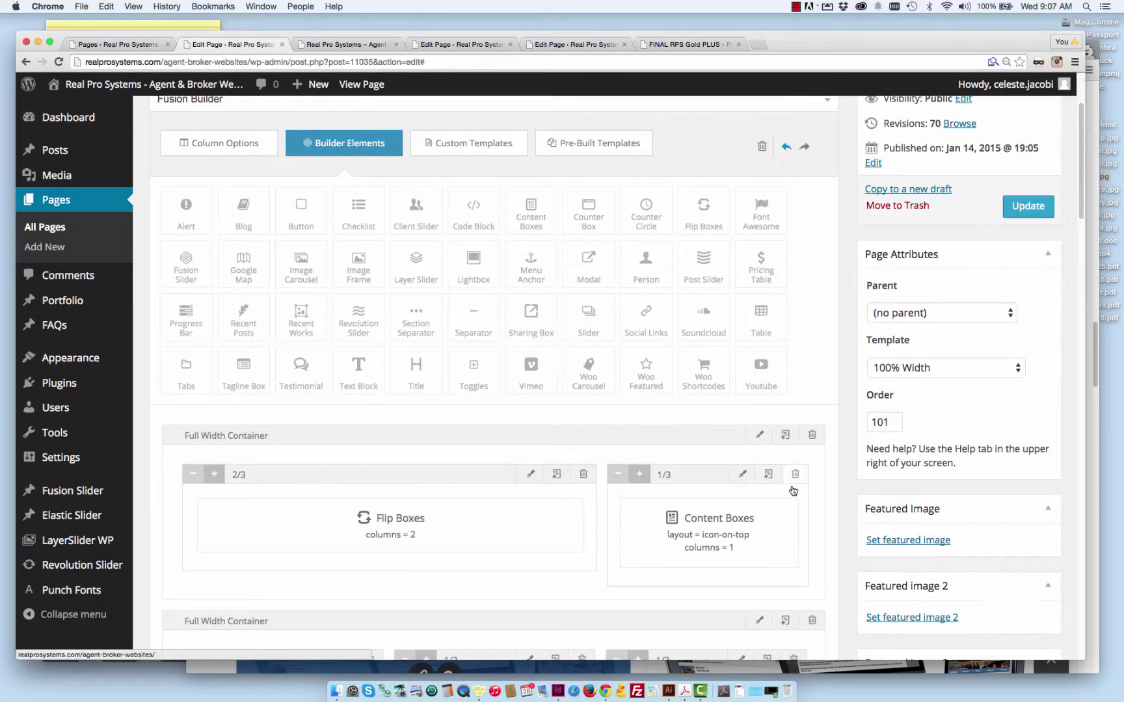
pyautogui.click(760, 508)
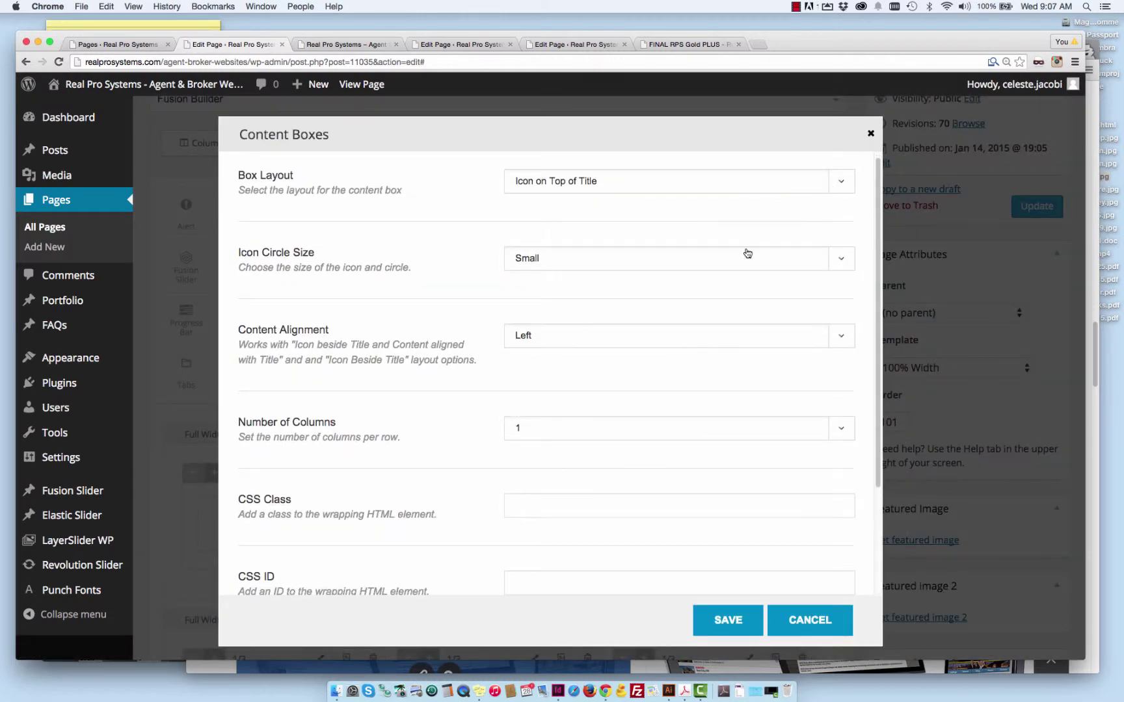
pyautogui.scroll(-1, 732, 276)
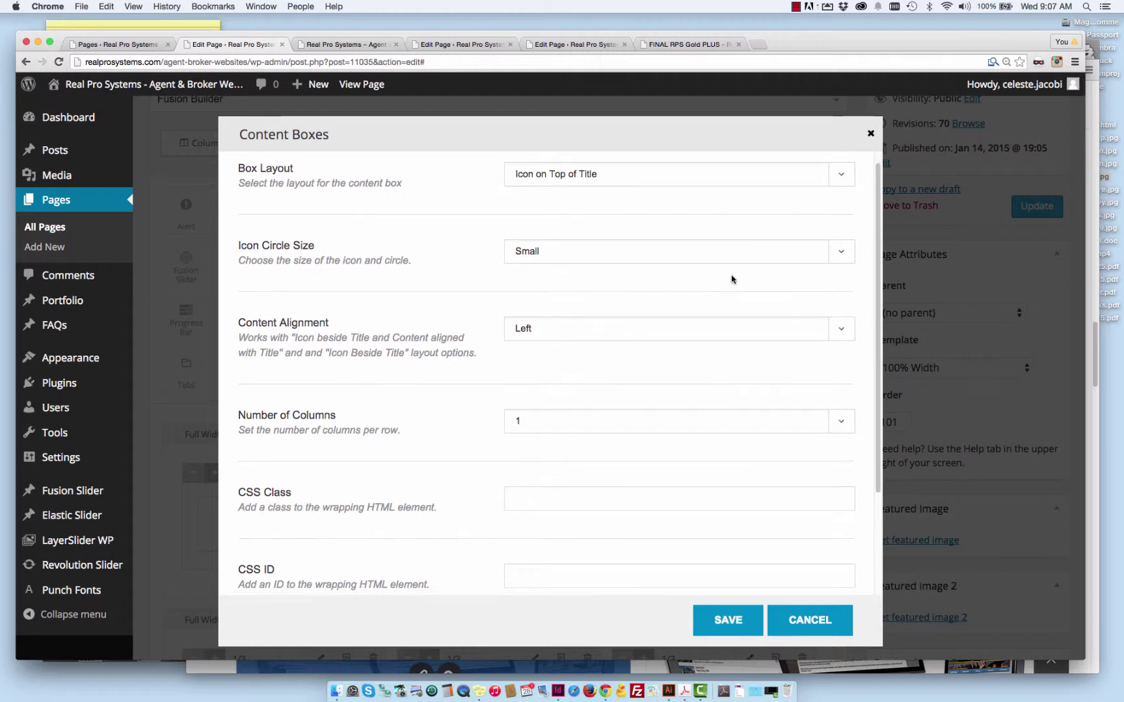
pyautogui.scroll(-5, 471, 427)
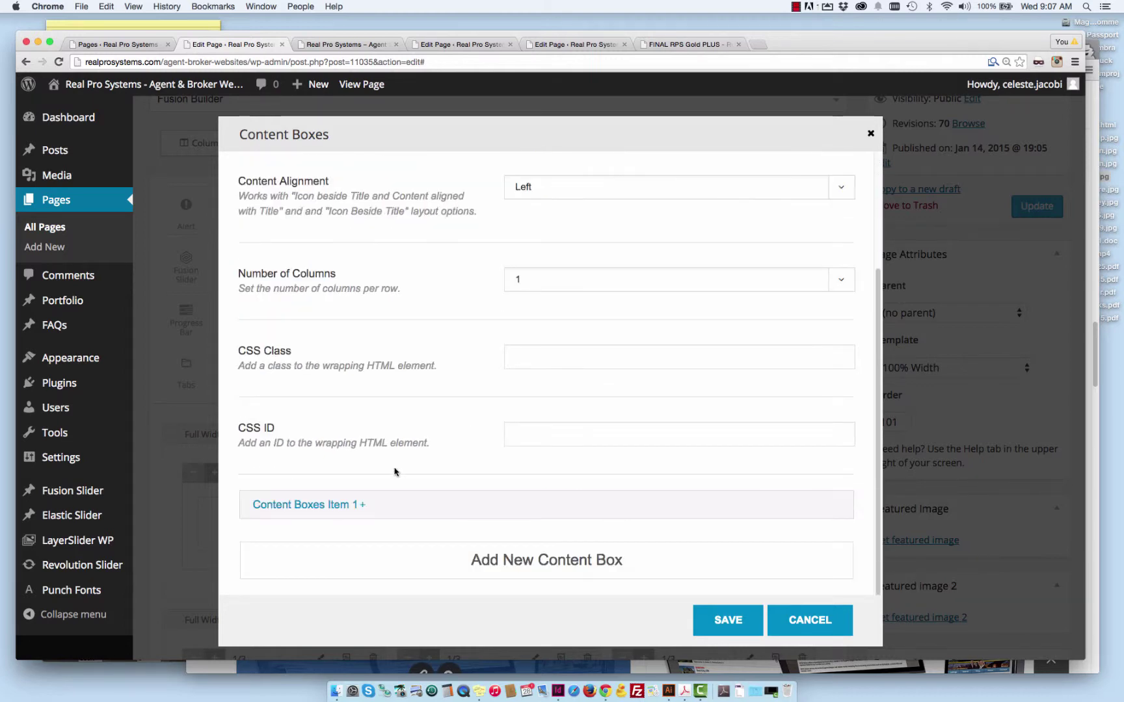
# Step: Examine Content Boxes Item 1's options, from icon colors and image size to read-more link, content and animation
pyautogui.click(359, 504)
pyautogui.scroll(-5, 421, 452)
pyautogui.scroll(-8, 422, 453)
pyautogui.scroll(-8, 660, 443)
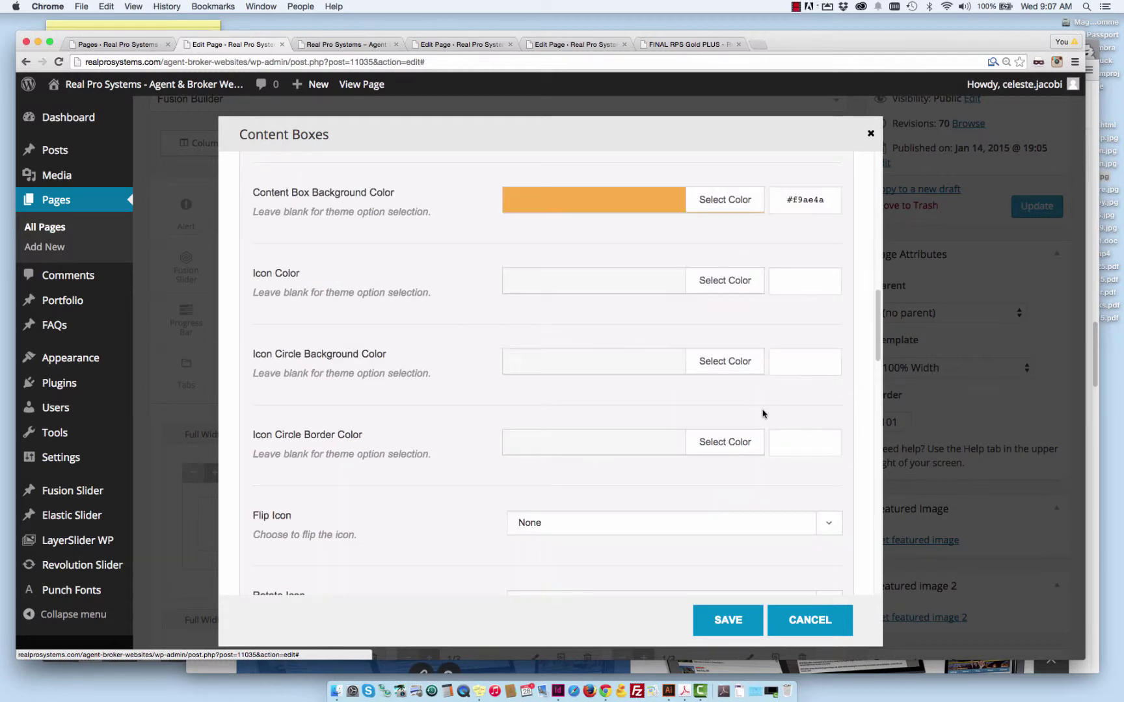
pyautogui.scroll(-1, 806, 386)
pyautogui.scroll(-7, 811, 386)
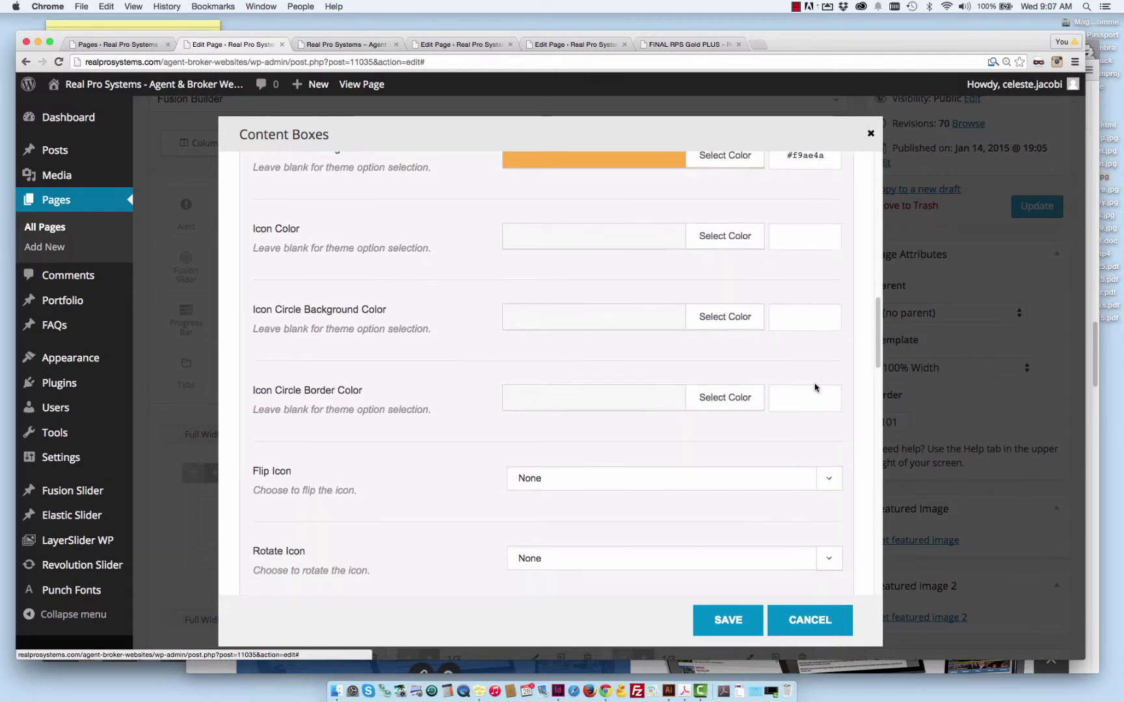
pyautogui.scroll(-4, 815, 387)
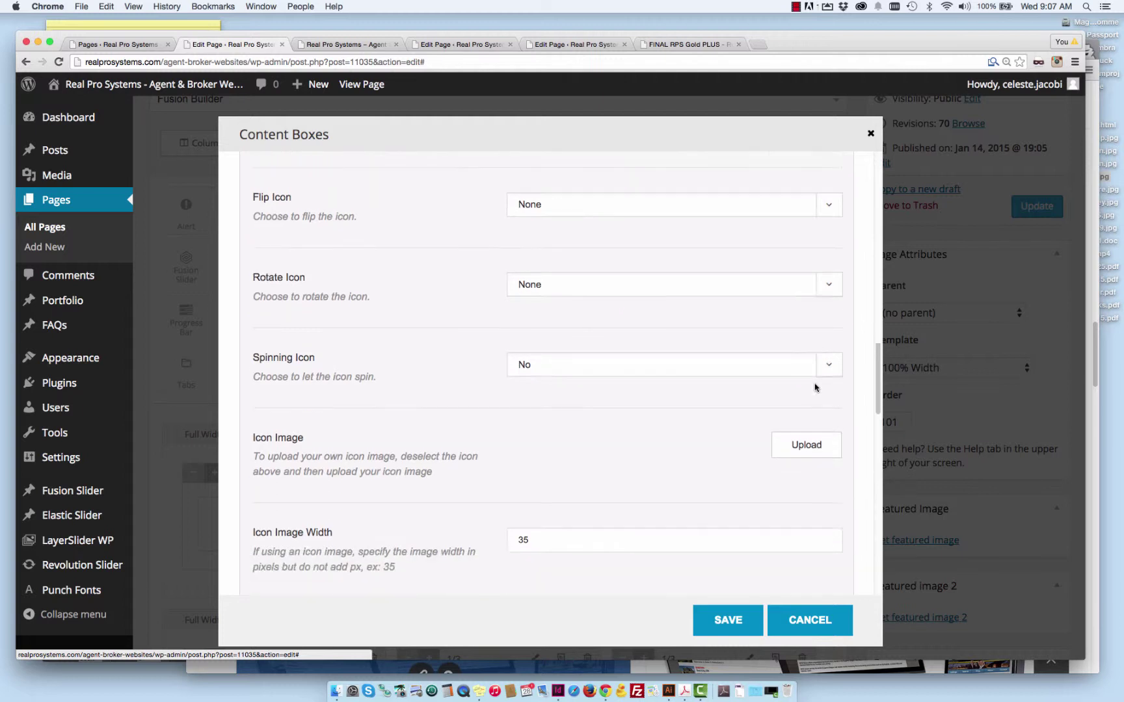
pyautogui.scroll(-2, 815, 387)
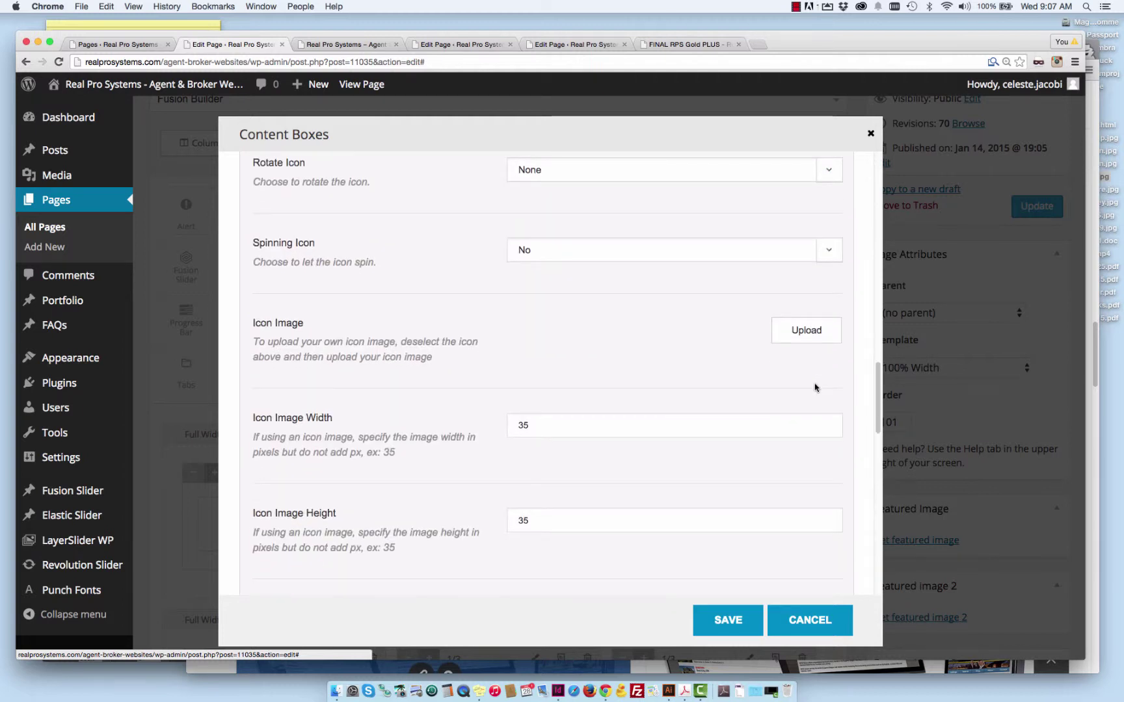
pyautogui.scroll(-9, 815, 388)
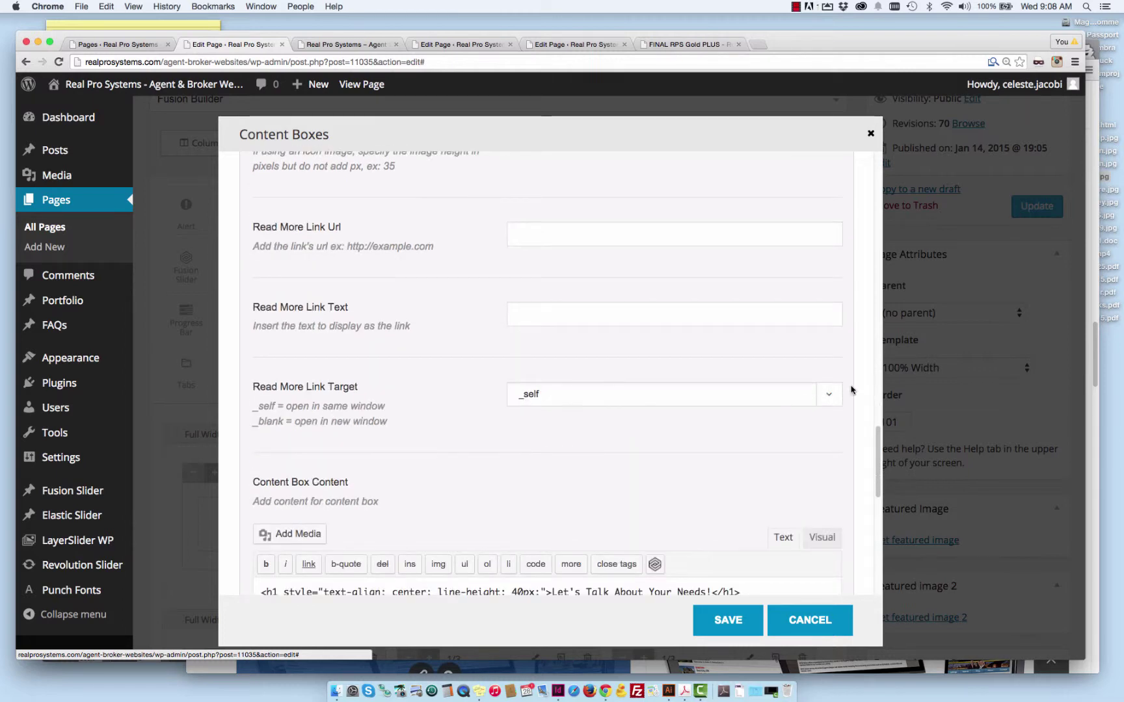
pyautogui.scroll(-4, 852, 388)
pyautogui.scroll(-13, 851, 389)
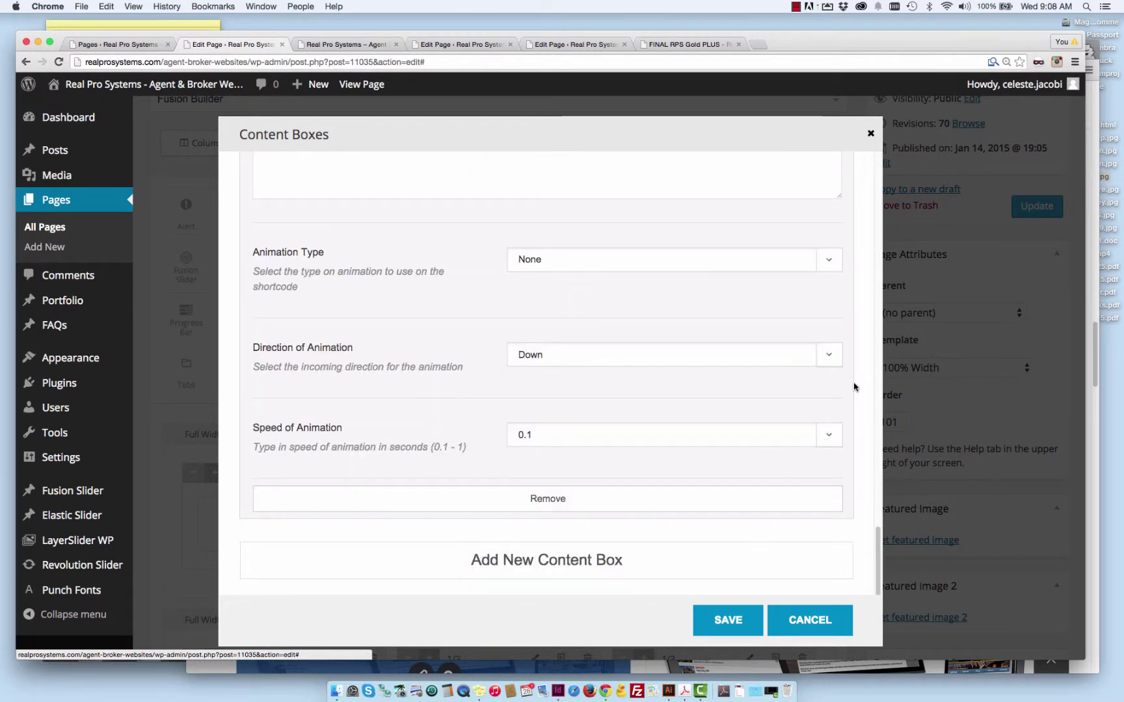
# Step: Set the Content Boxes element's Box Layout to Icon beside Title and save the element
pyautogui.scroll(20, 853, 387)
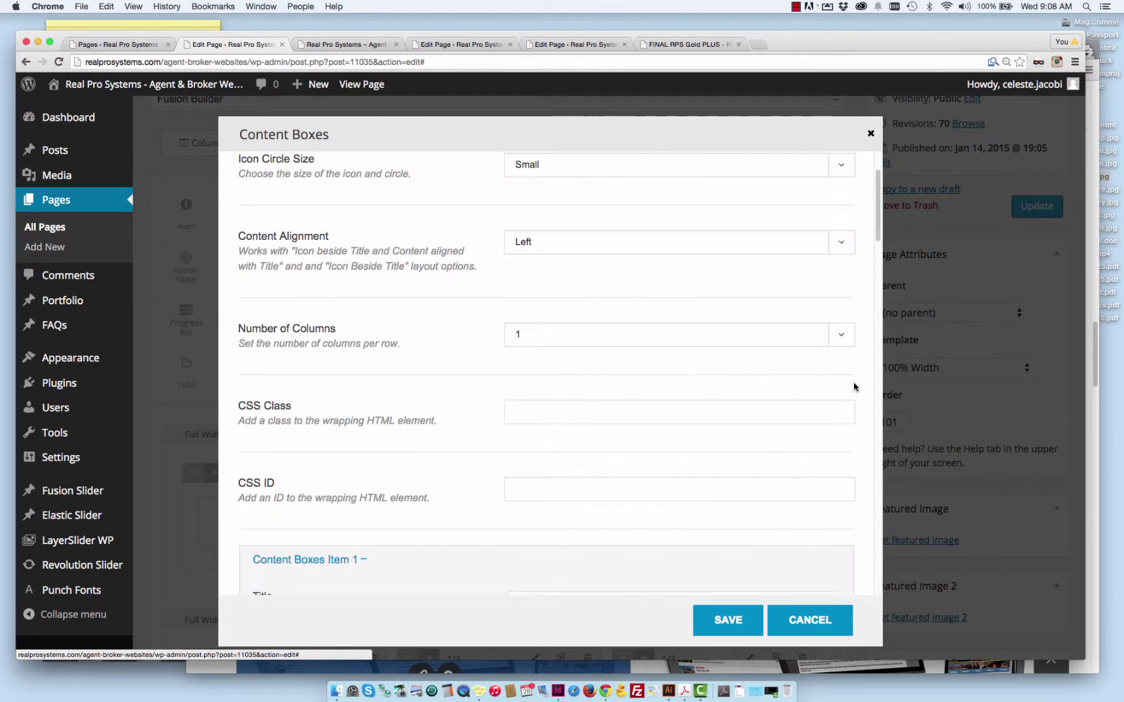
pyautogui.scroll(1, 854, 387)
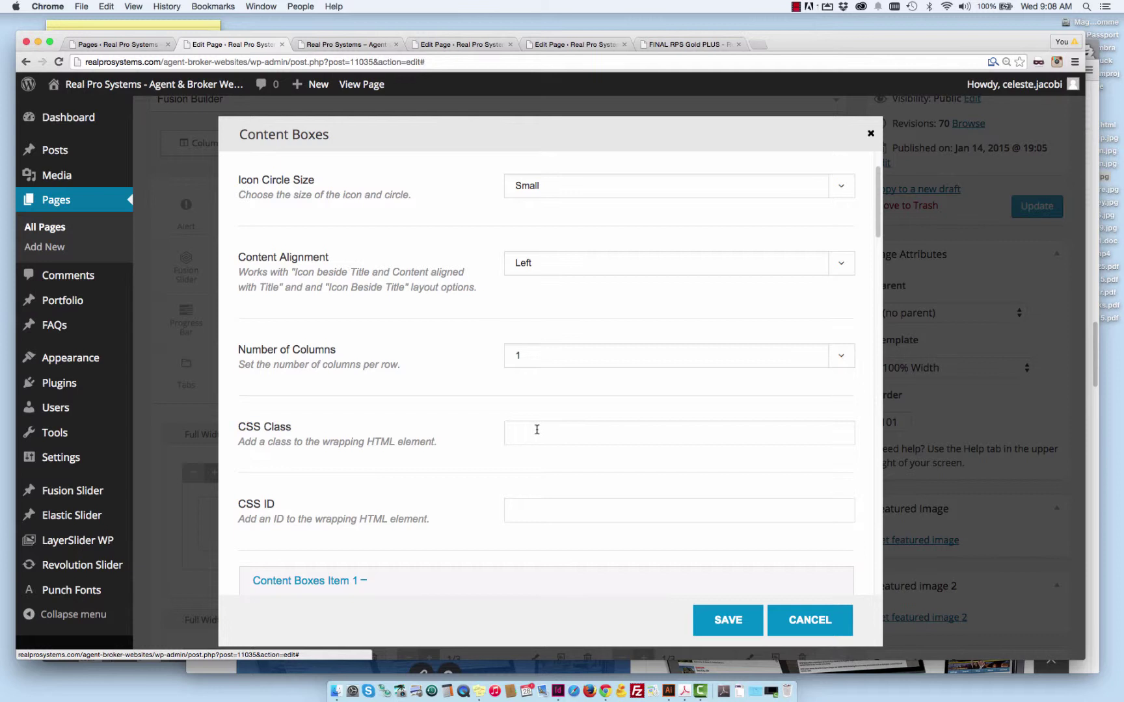
pyautogui.scroll(3, 671, 470)
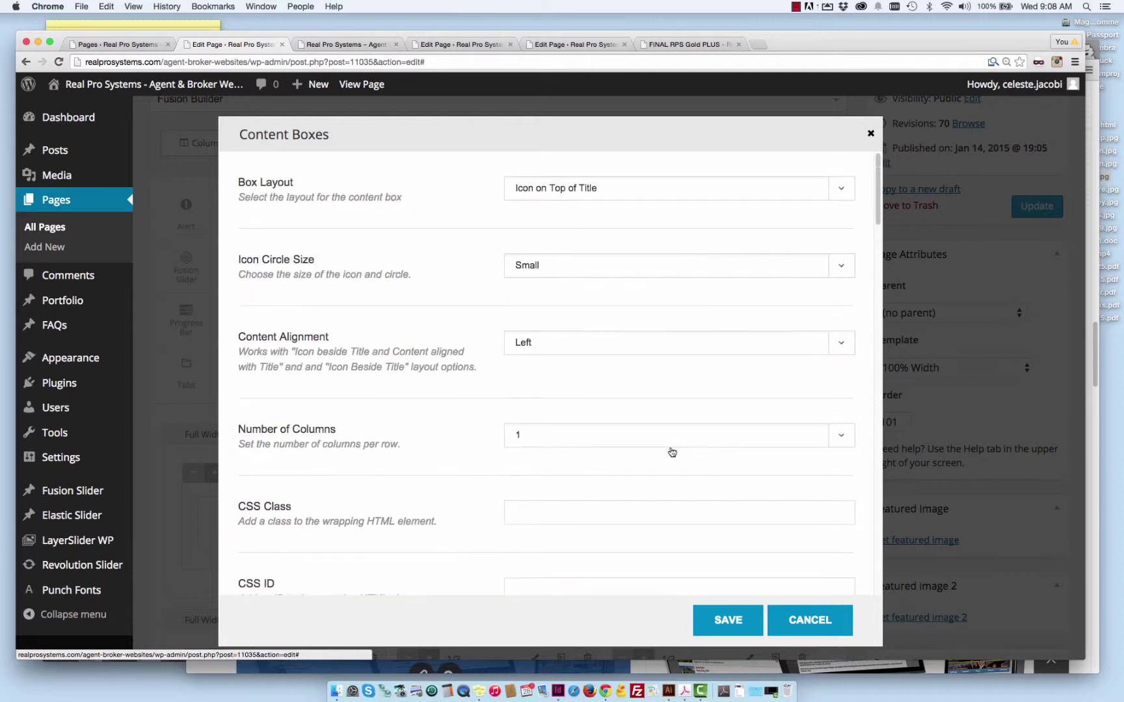
pyautogui.click(823, 188)
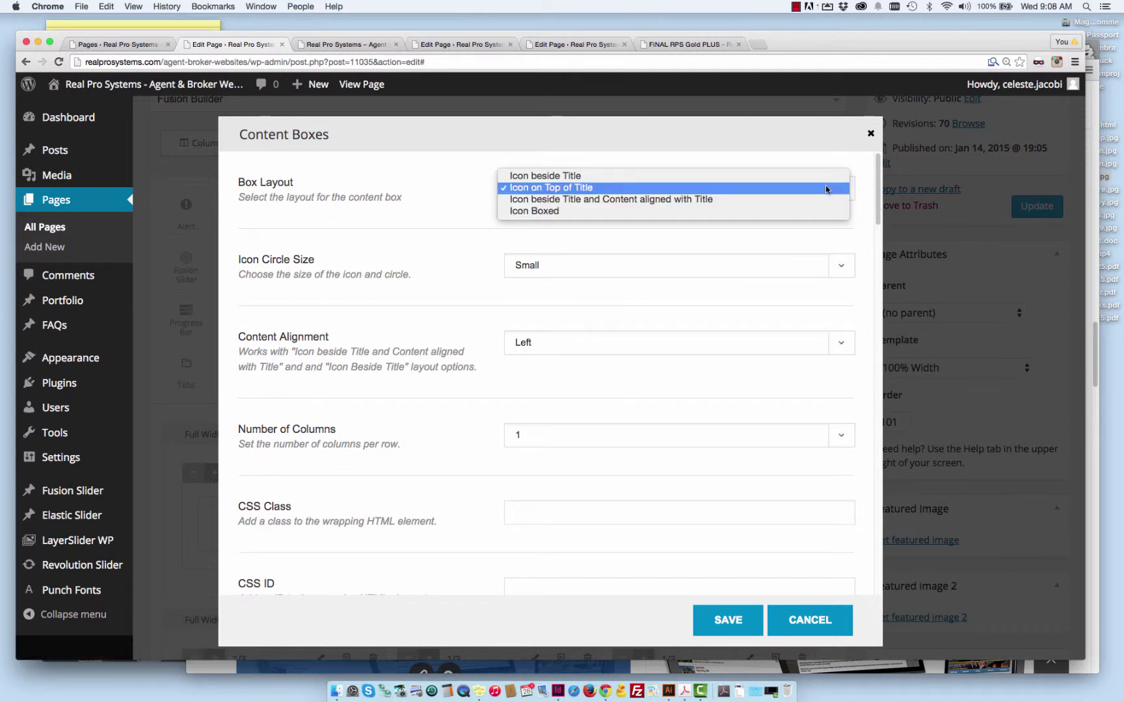
pyautogui.click(772, 172)
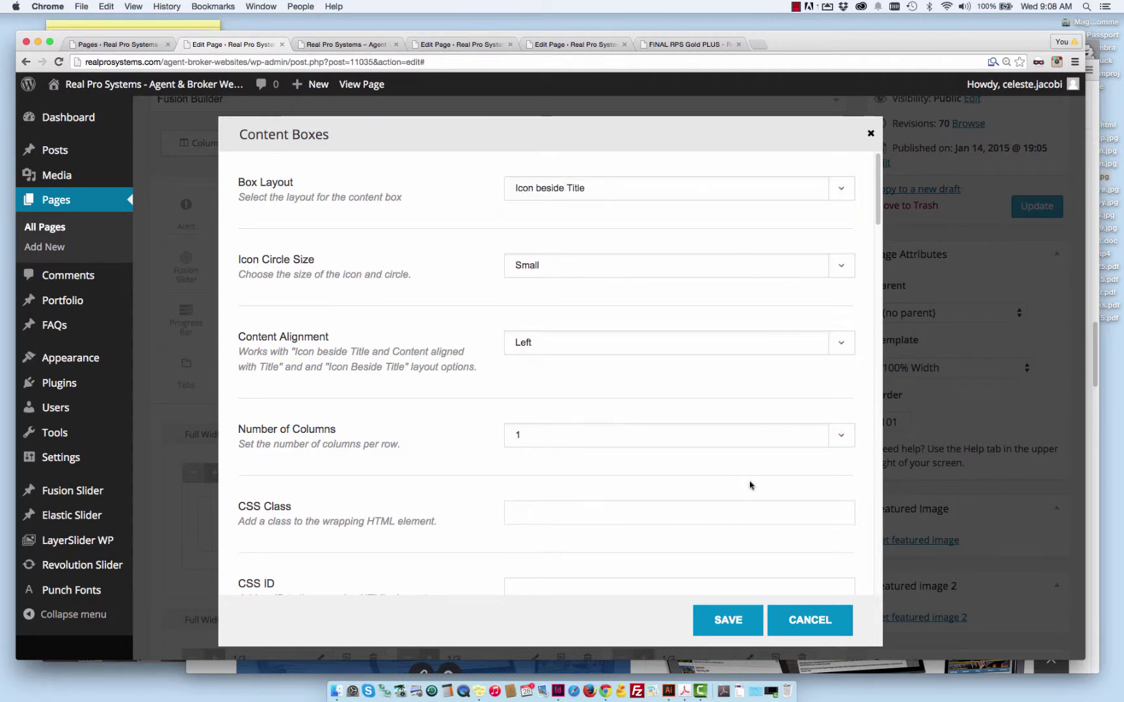
pyautogui.click(840, 343)
pyautogui.click(839, 343)
pyautogui.click(707, 620)
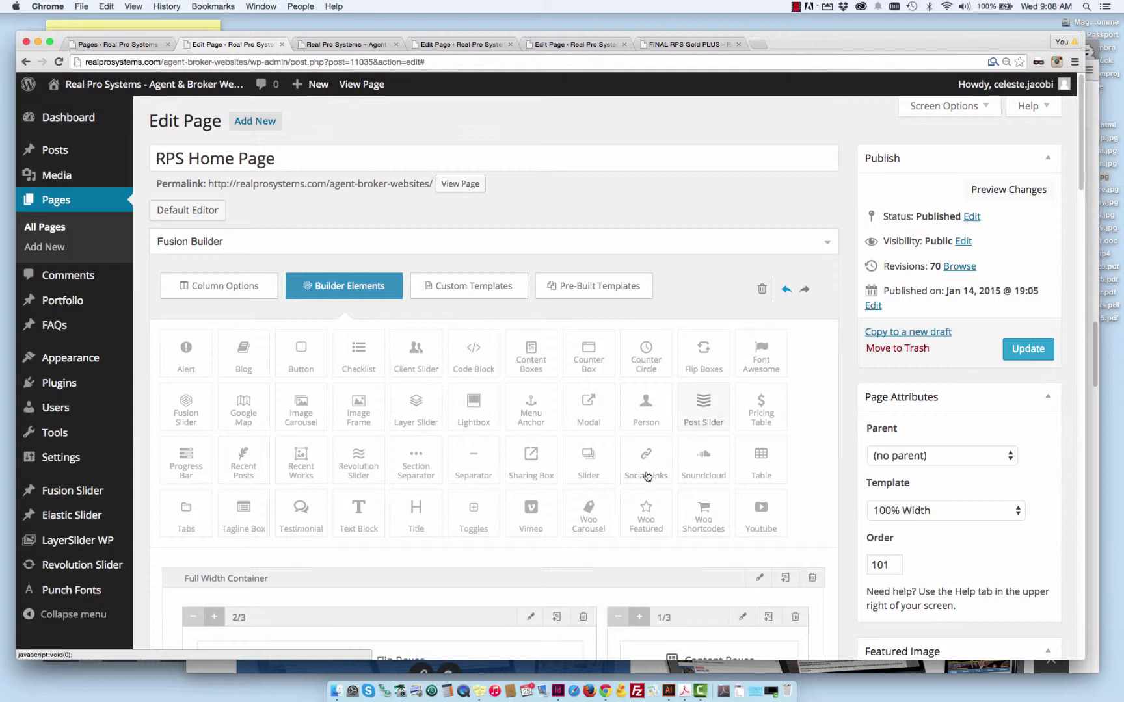
pyautogui.click(828, 6)
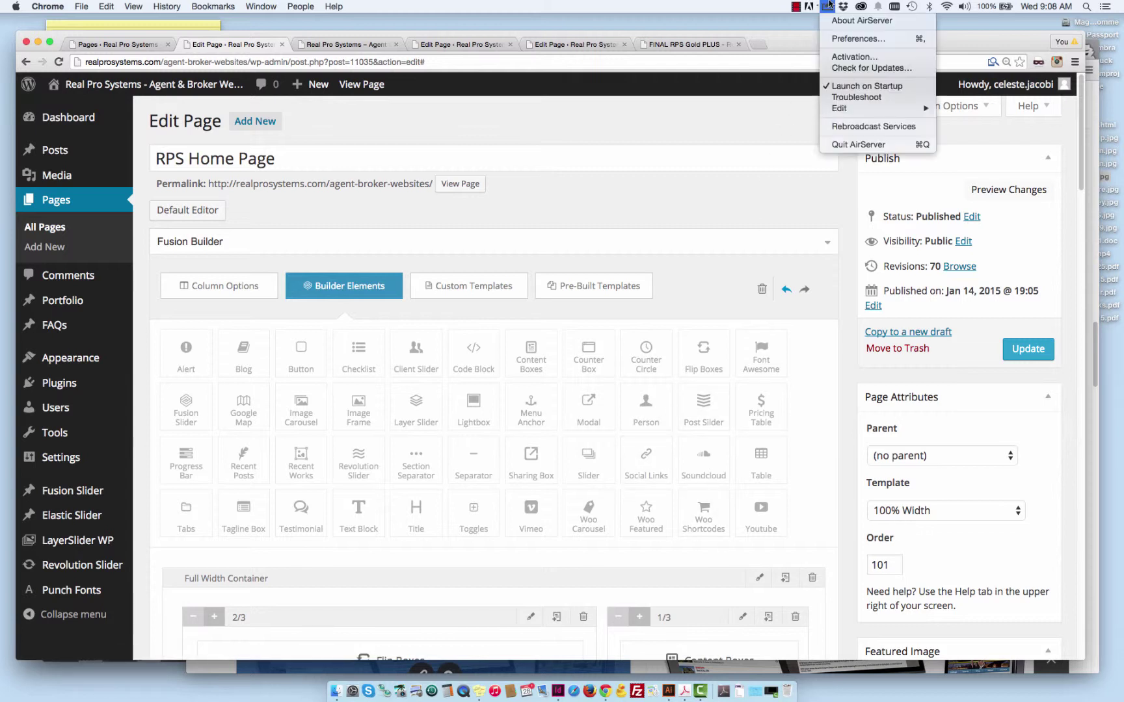
pyautogui.click(795, 6)
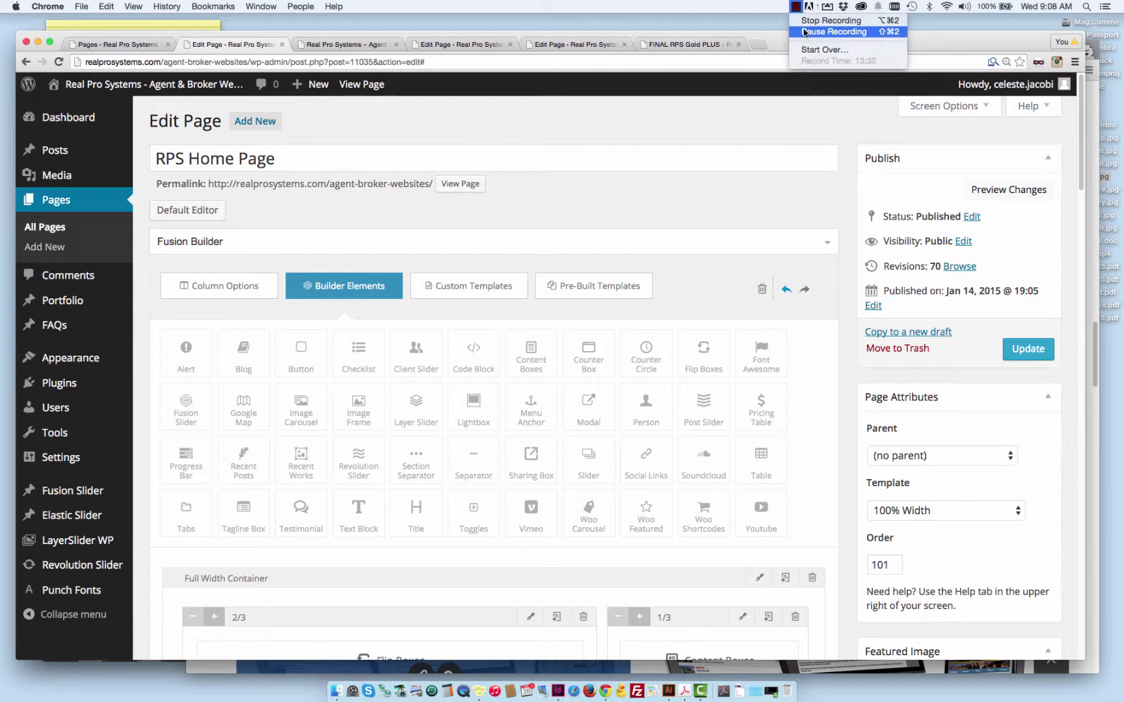
pyautogui.click(803, 26)
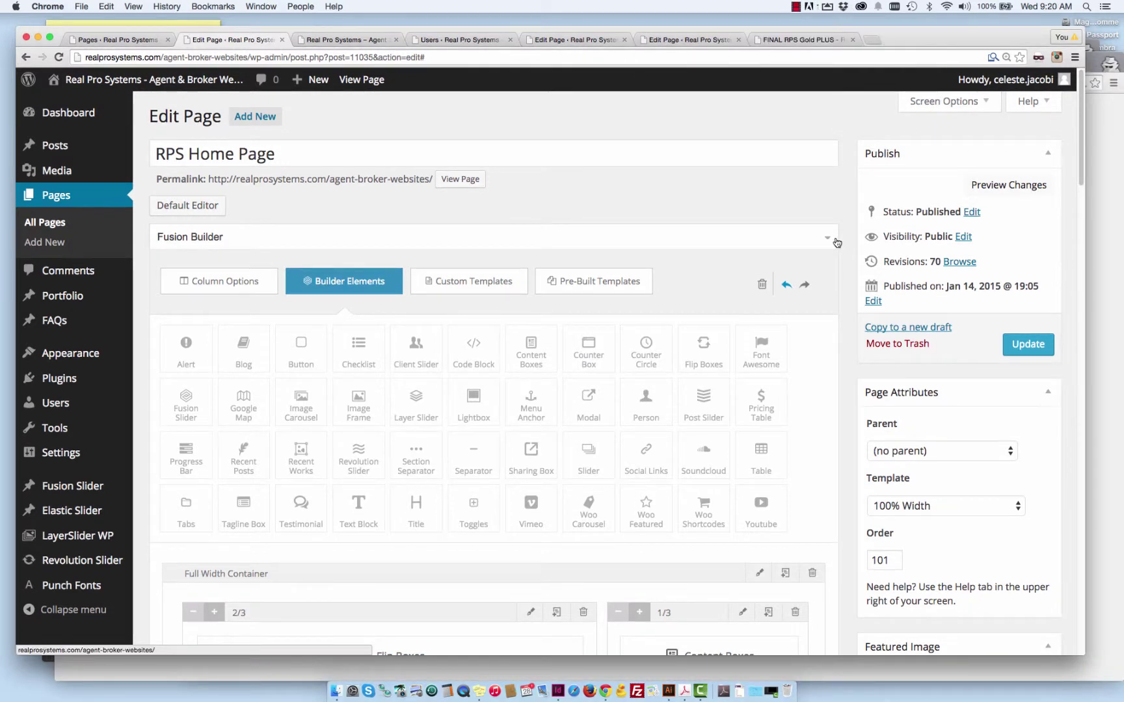
# Step: Reopen the Content Boxes element in the 1/3 column and review its layout, alignment and column settings
pyautogui.scroll(-2, 850, 215)
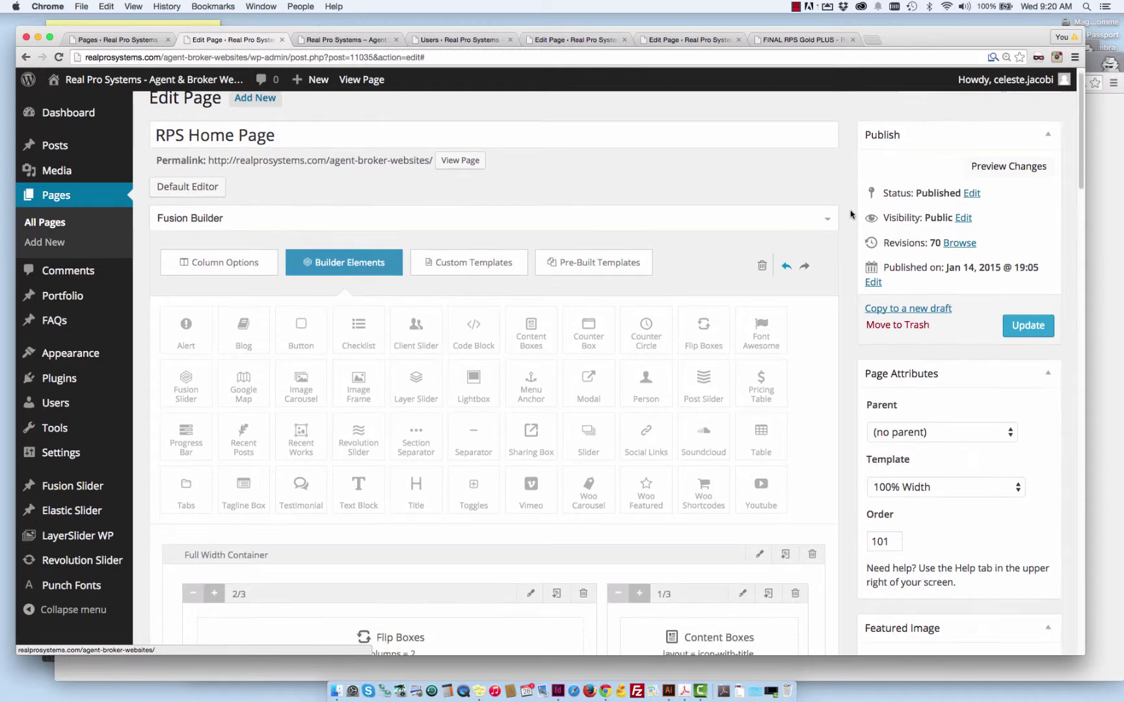
pyautogui.scroll(-2, 860, 332)
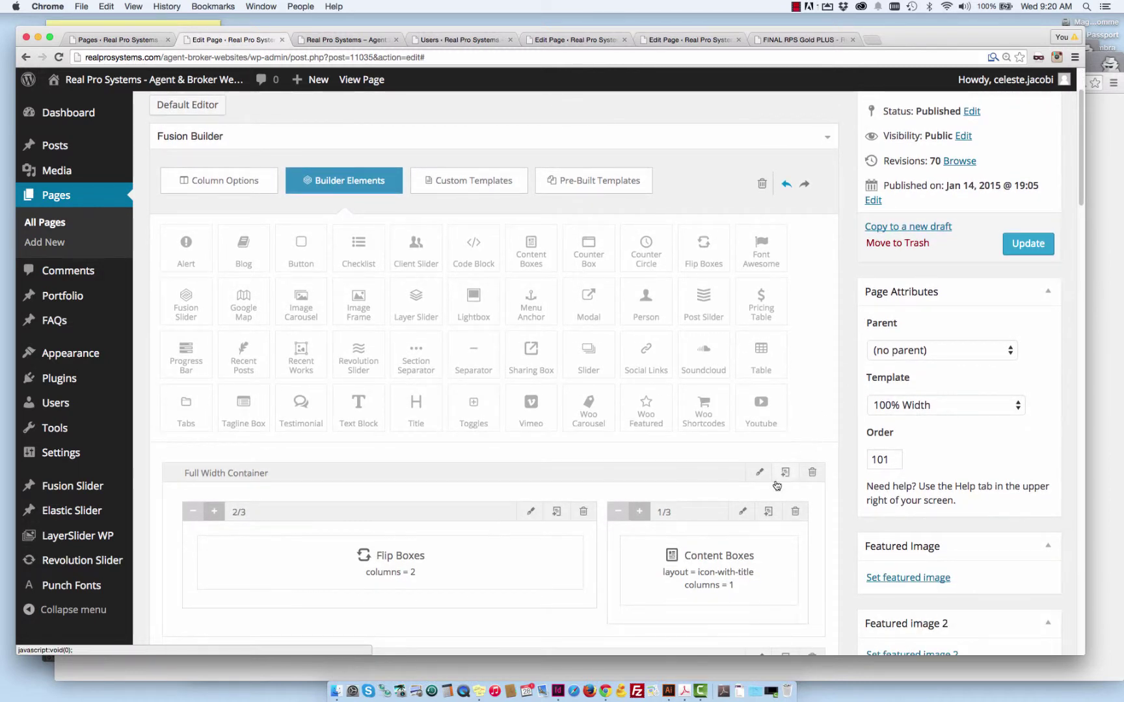
pyautogui.moveTo(762, 545)
pyautogui.click(760, 545)
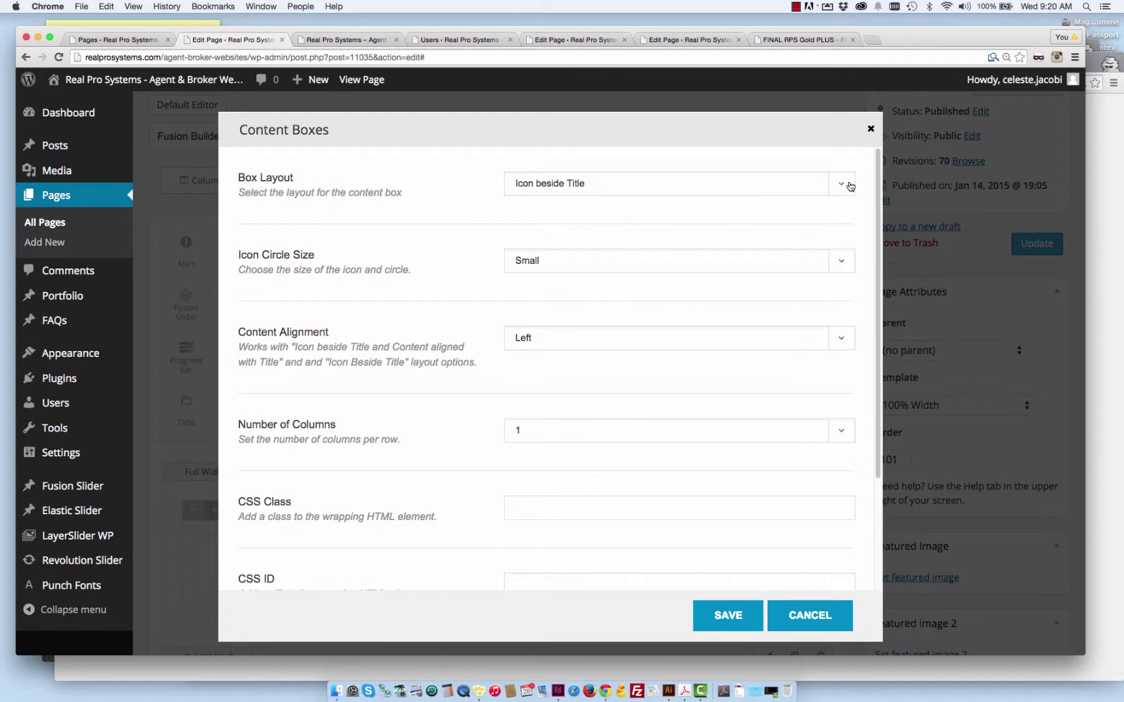
pyautogui.scroll(-1, 850, 187)
pyautogui.scroll(1, 849, 187)
pyautogui.scroll(-5, 857, 188)
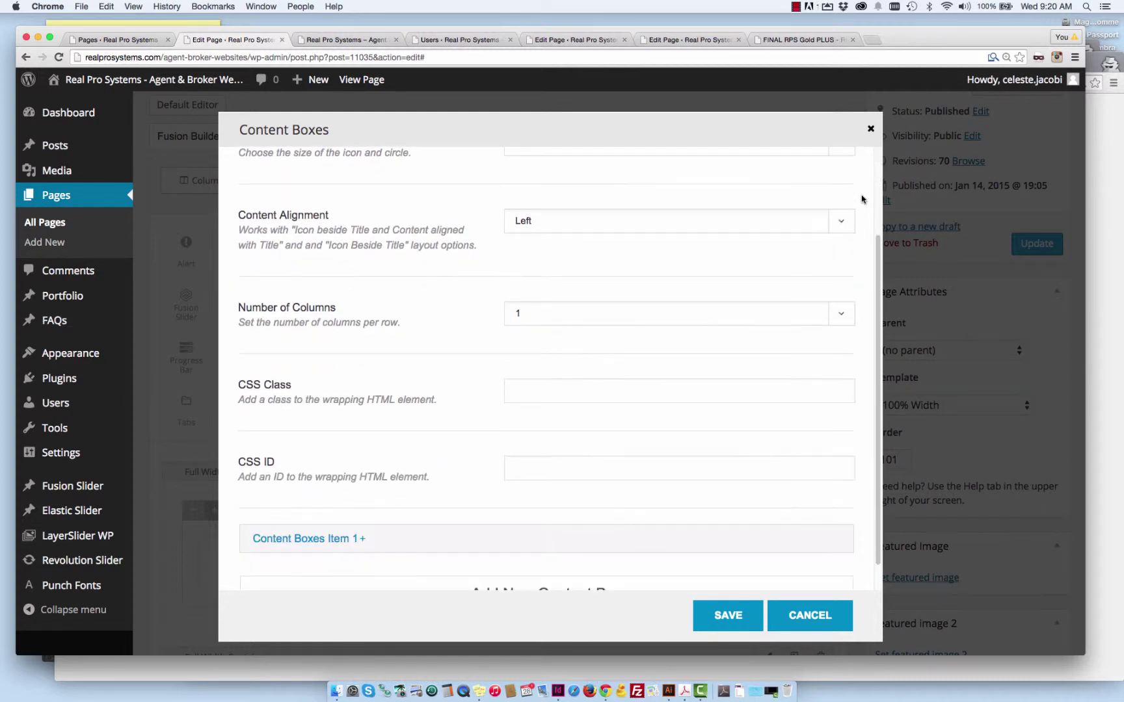
pyautogui.scroll(2, 722, 319)
pyautogui.scroll(-2, 484, 461)
# Step: Try the check mark icon for Content Boxes Item 1, look over its settings and discard the changes
pyautogui.click(341, 506)
pyautogui.scroll(-8, 586, 371)
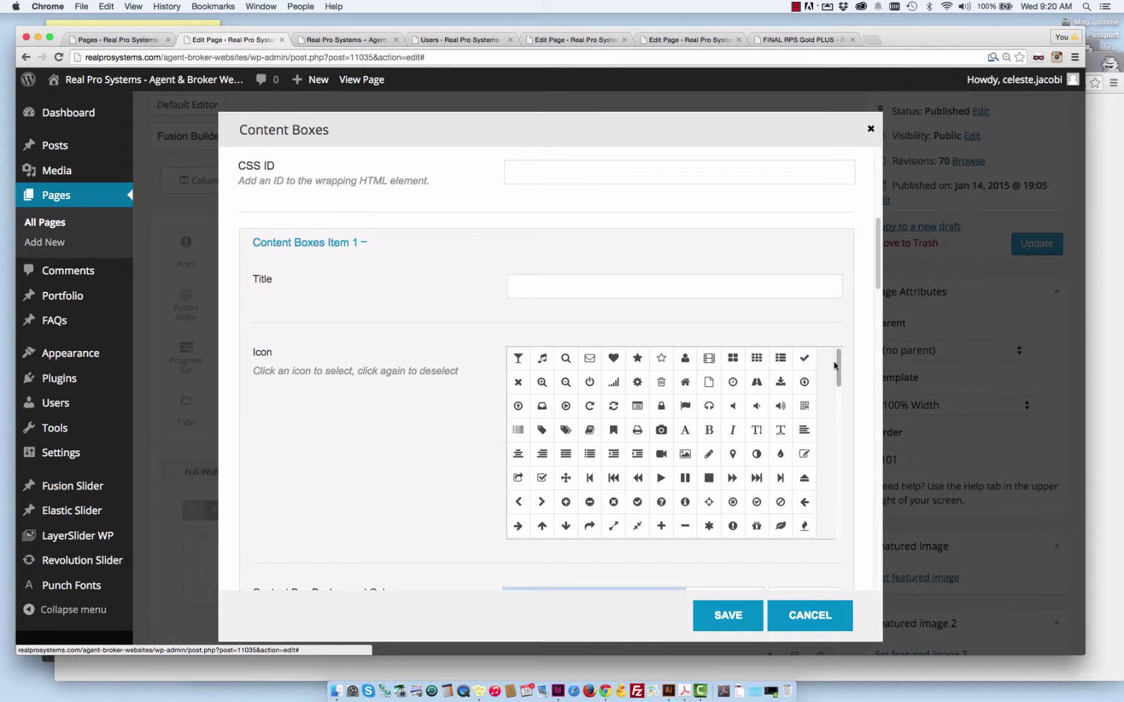
pyautogui.click(805, 359)
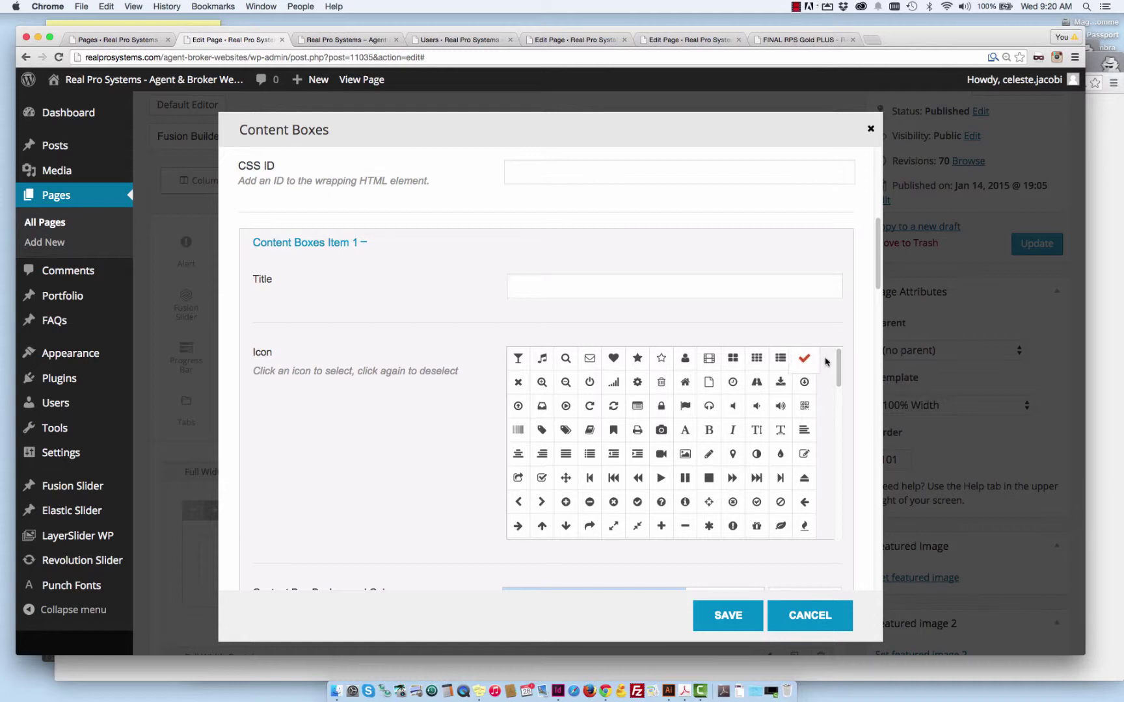
pyautogui.scroll(-2, 834, 360)
pyautogui.scroll(3, 835, 355)
pyautogui.click(780, 358)
pyautogui.scroll(-5, 811, 362)
pyautogui.scroll(10, 811, 363)
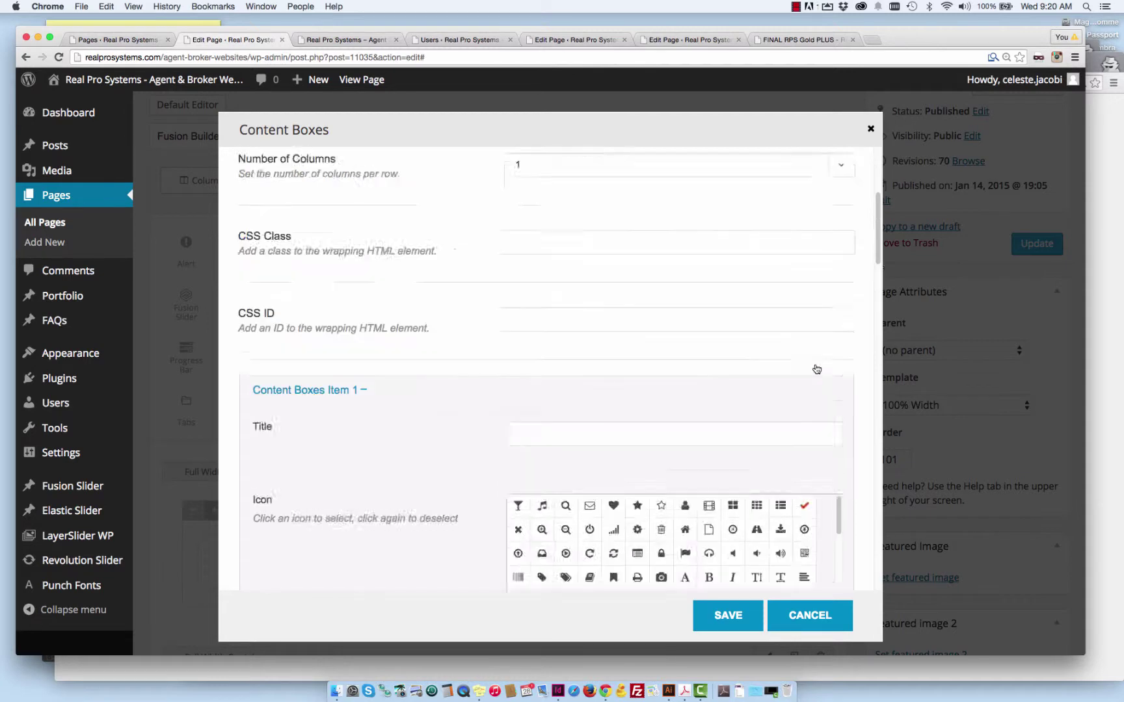
pyautogui.scroll(-5, 860, 356)
pyautogui.scroll(-4, 858, 364)
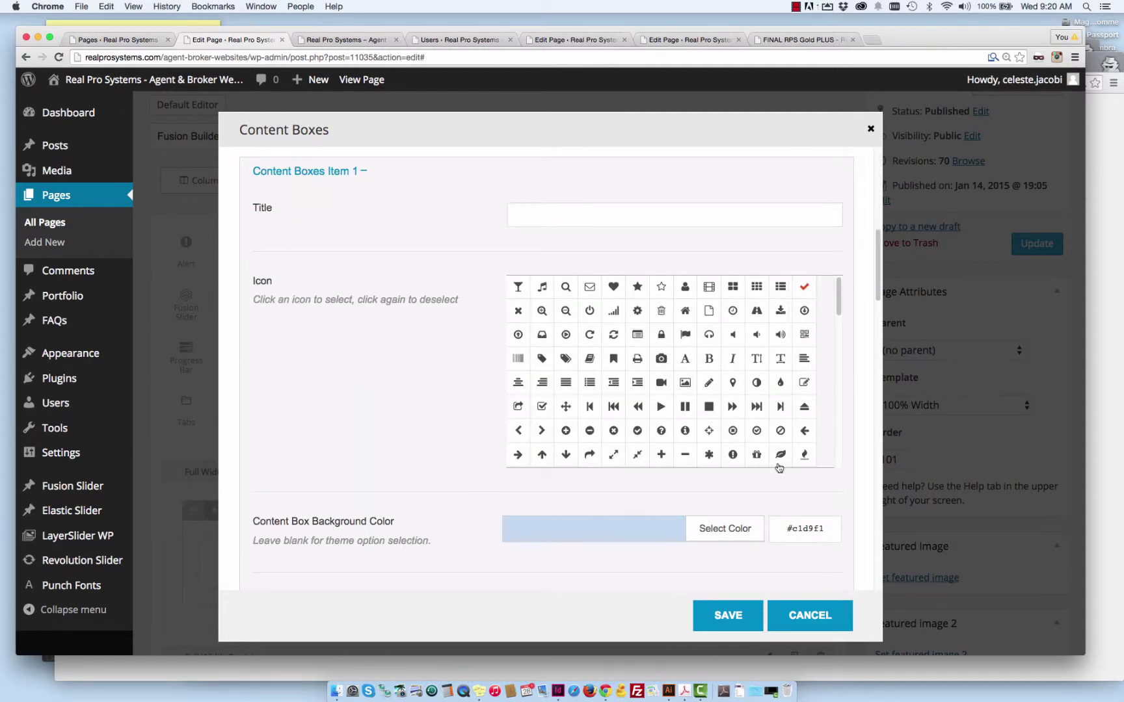
pyautogui.click(793, 612)
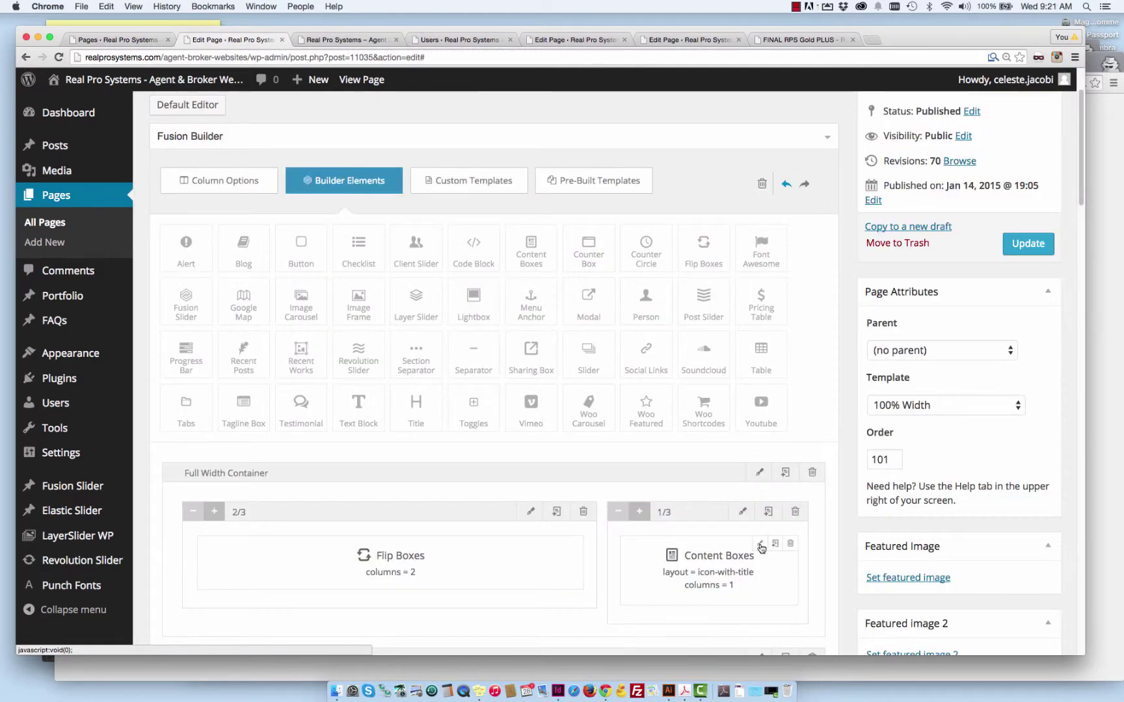
# Step: Reopen the Content Boxes element in the 1/3 column and review Item 1's icon, color, icon image and read-more options down to its content
pyautogui.click(761, 547)
pyautogui.scroll(-3, 852, 378)
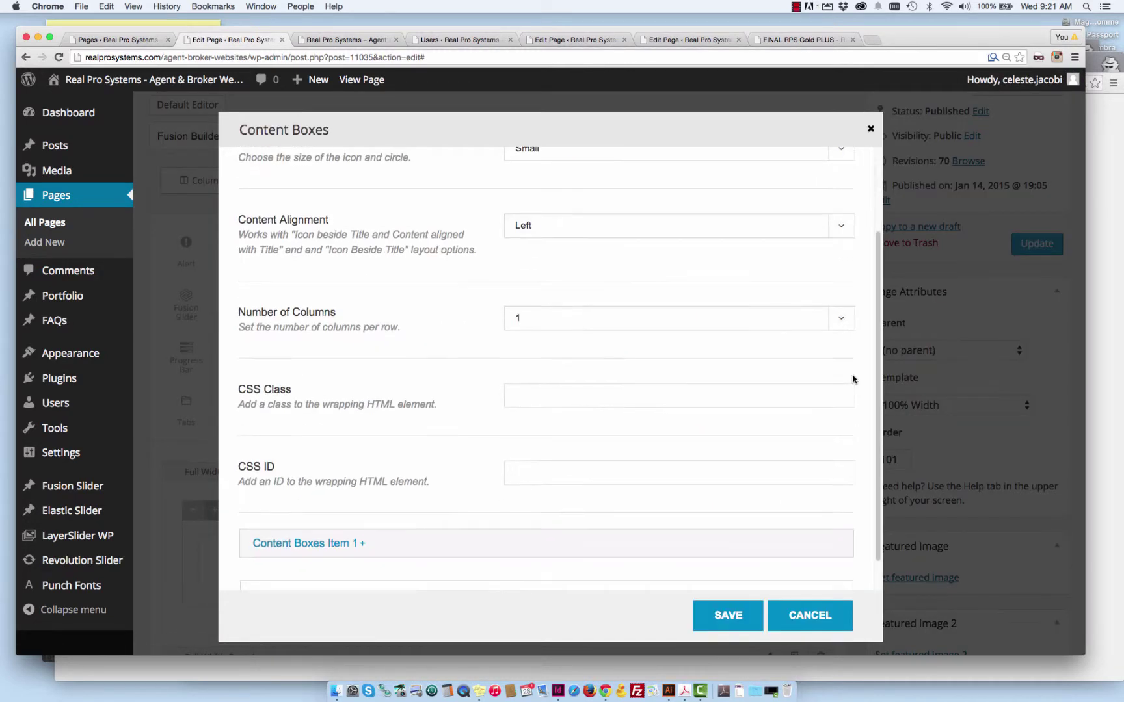
pyautogui.click(344, 505)
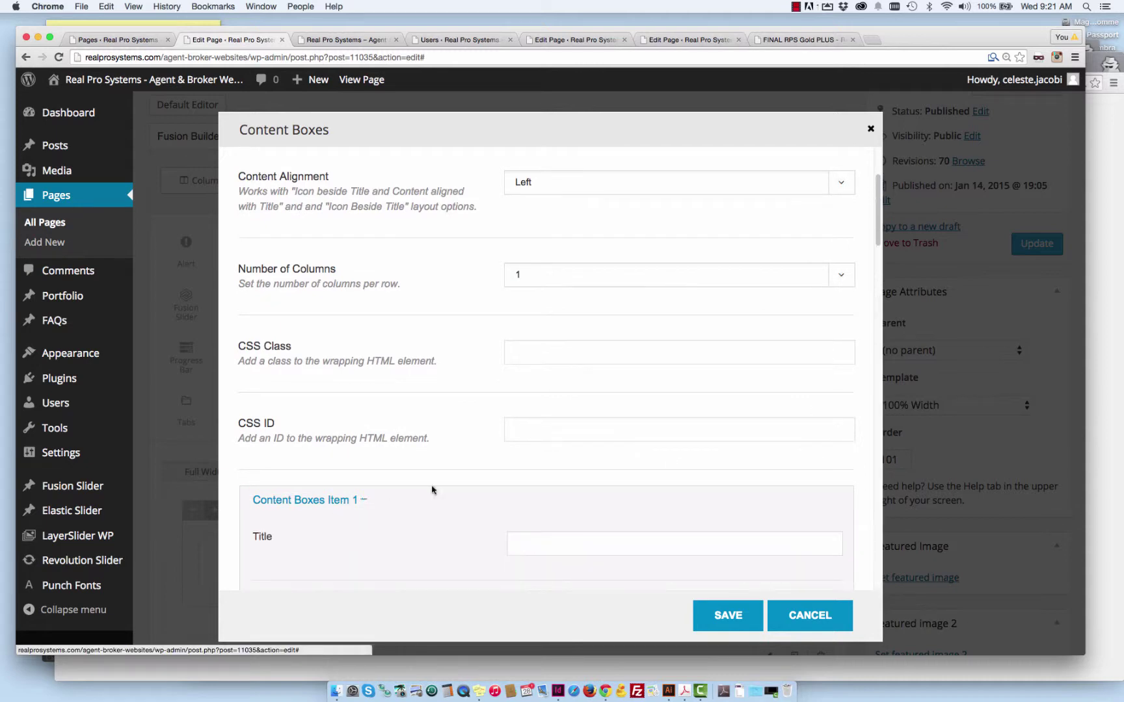
pyautogui.scroll(-5, 846, 421)
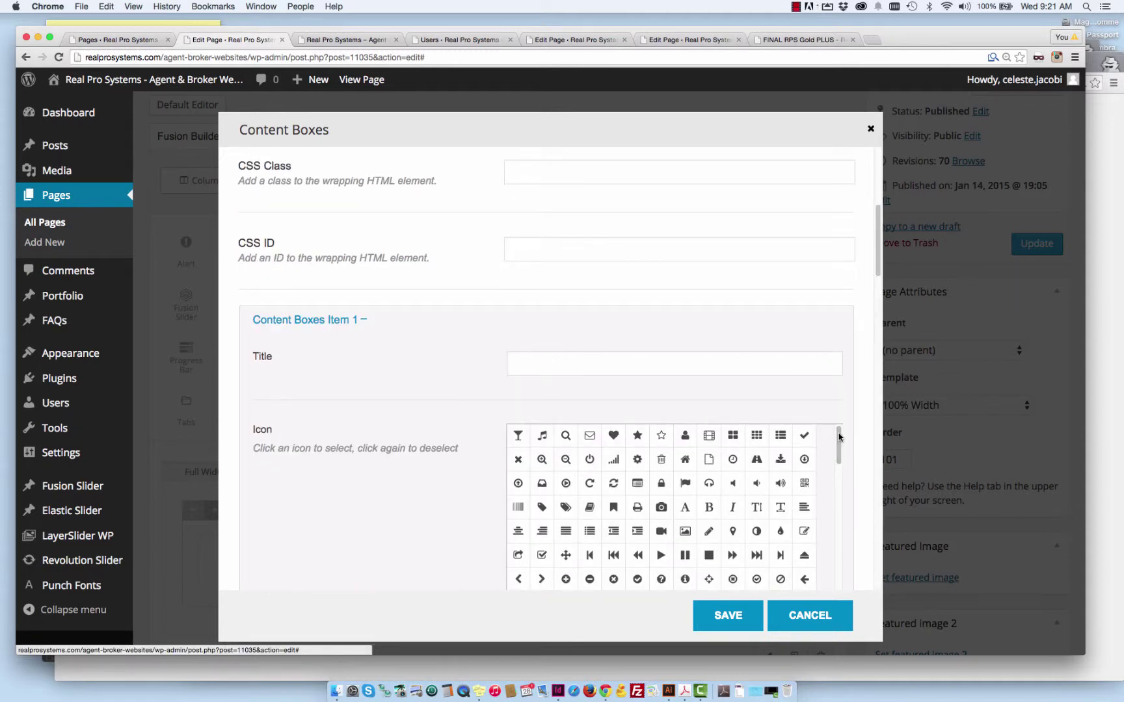
pyautogui.scroll(-1, 854, 406)
pyautogui.scroll(-3, 847, 414)
pyautogui.scroll(-10, 830, 364)
pyautogui.scroll(10, 825, 394)
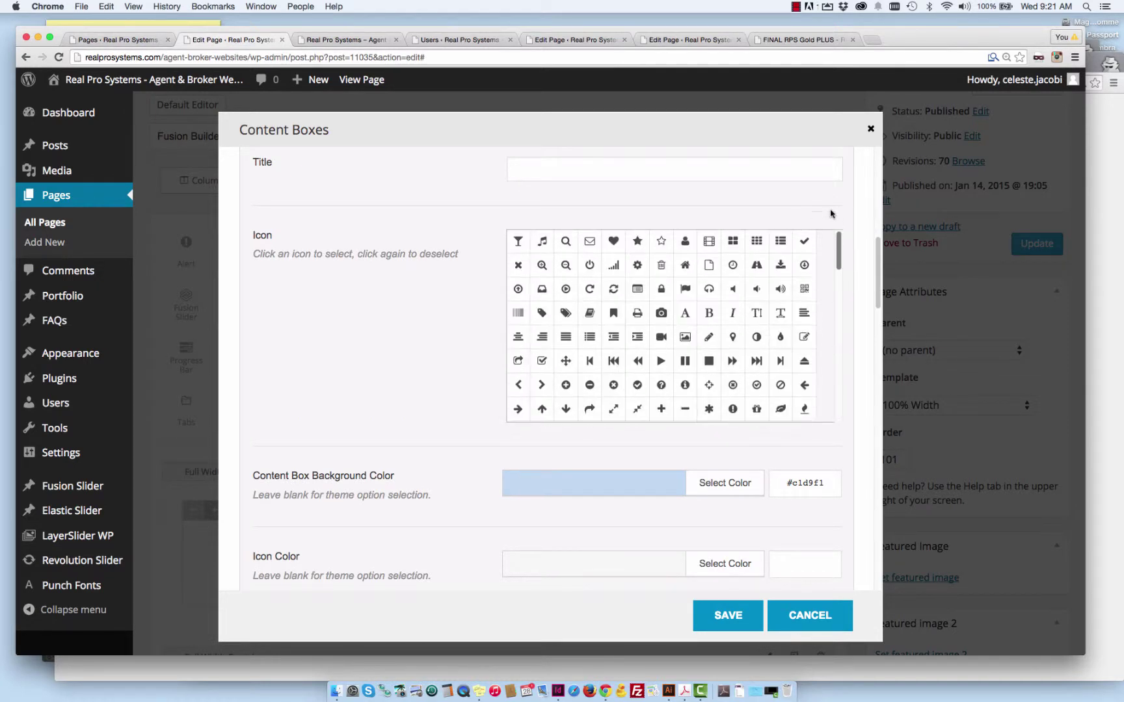
pyautogui.scroll(-1, 872, 224)
pyautogui.scroll(2, 809, 403)
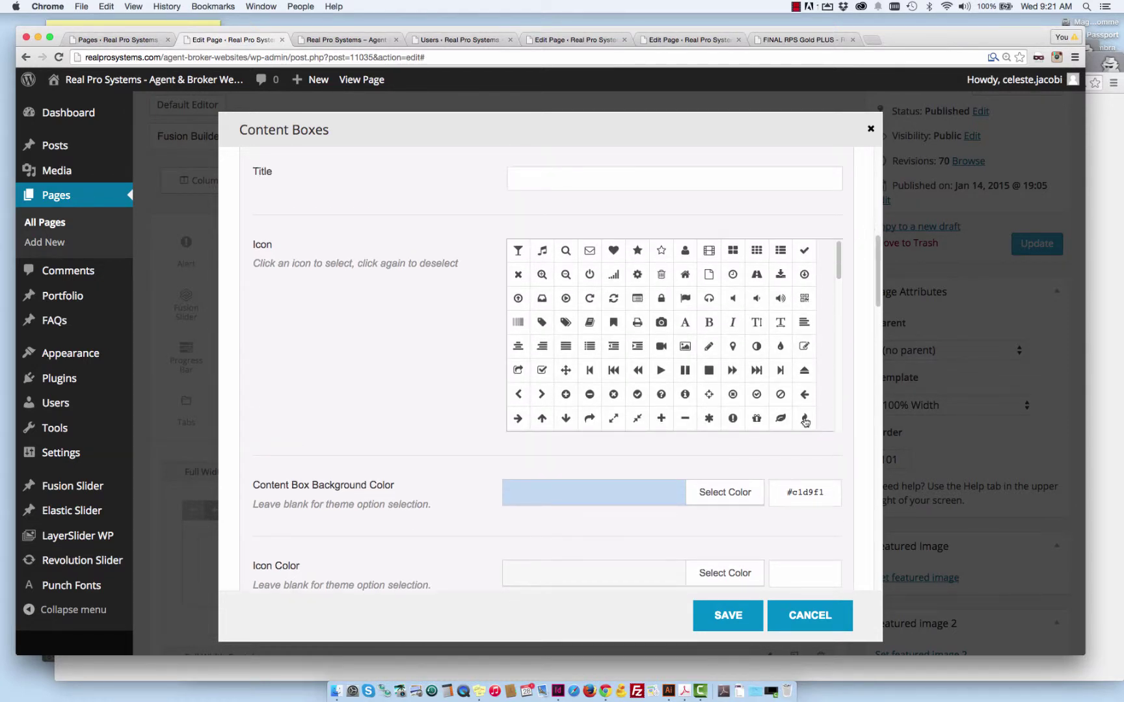
pyautogui.scroll(-10, 826, 456)
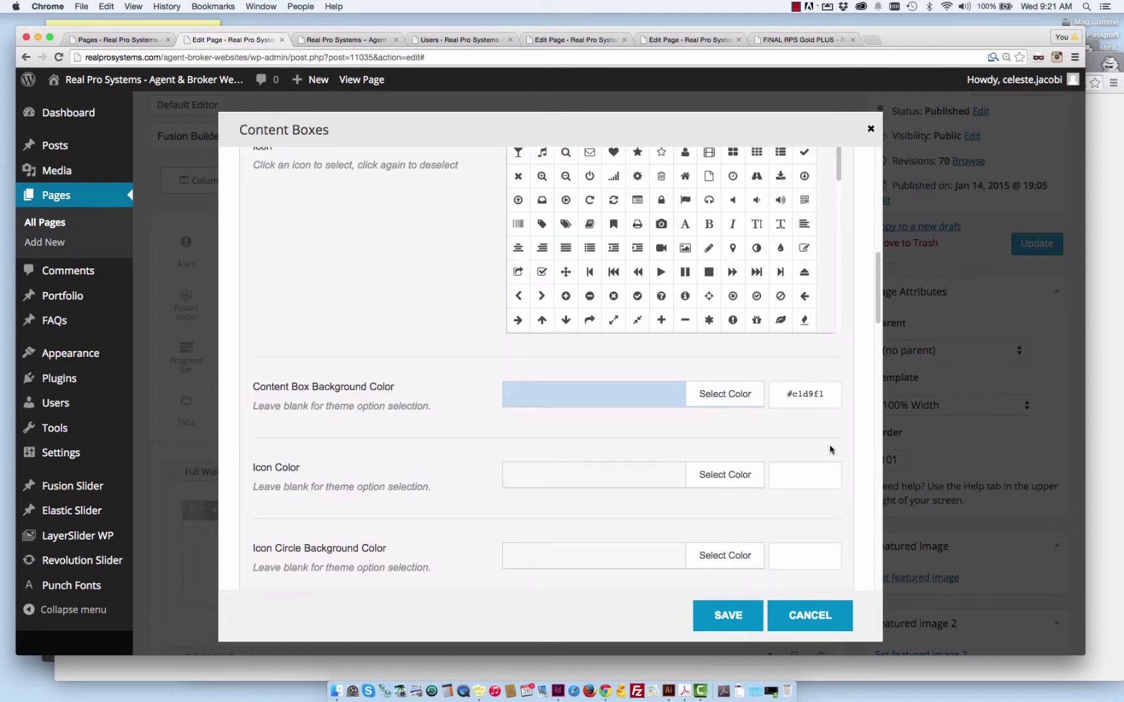
pyautogui.scroll(-7, 844, 429)
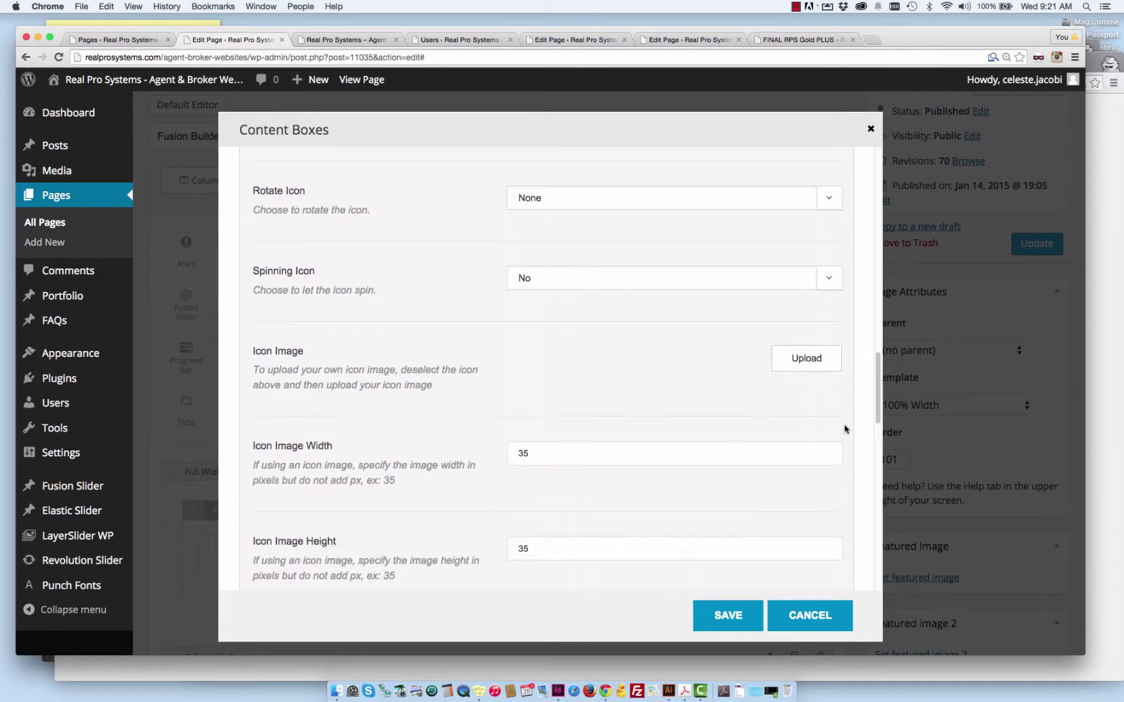
pyautogui.scroll(-5, 845, 429)
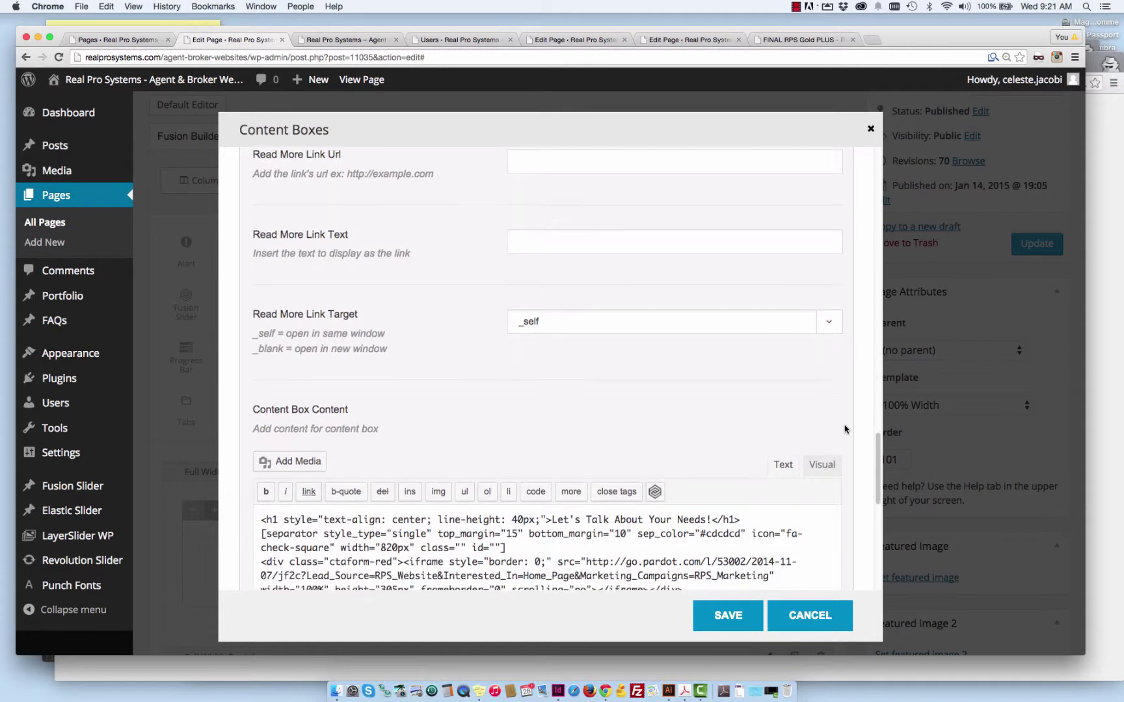
# Step: Insert a <br> line break before "About Your Needs!" in the heading code of Item 1's Content Box Content
pyautogui.click(616, 379)
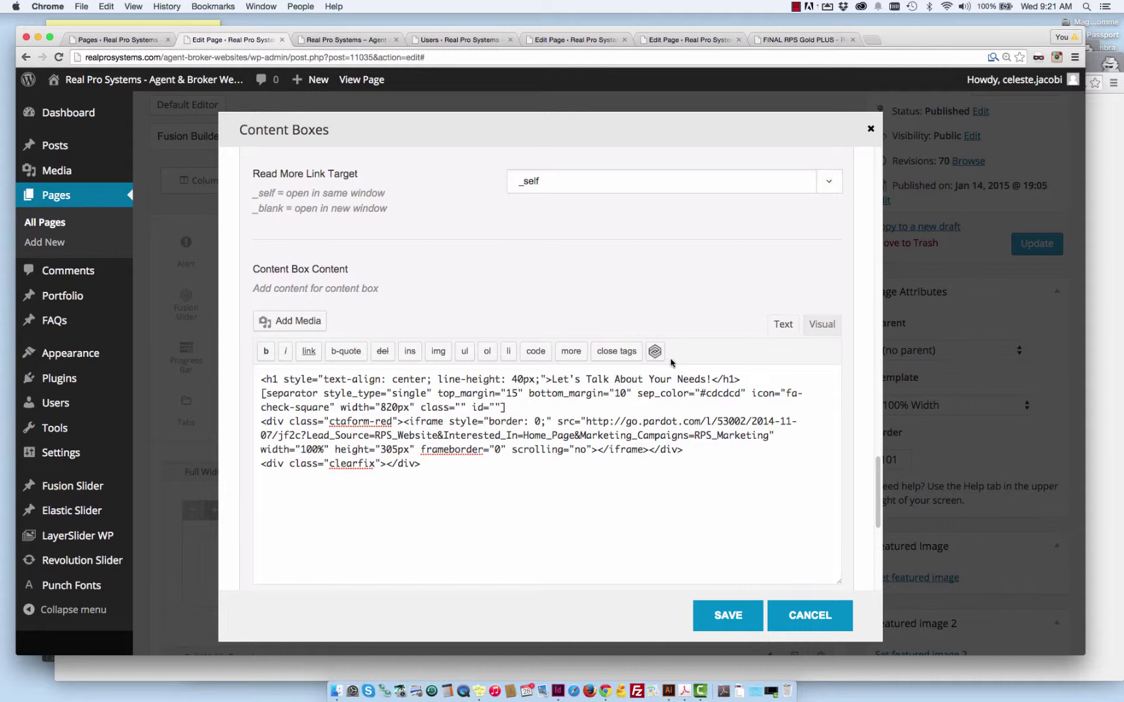
pyautogui.write('<br>')
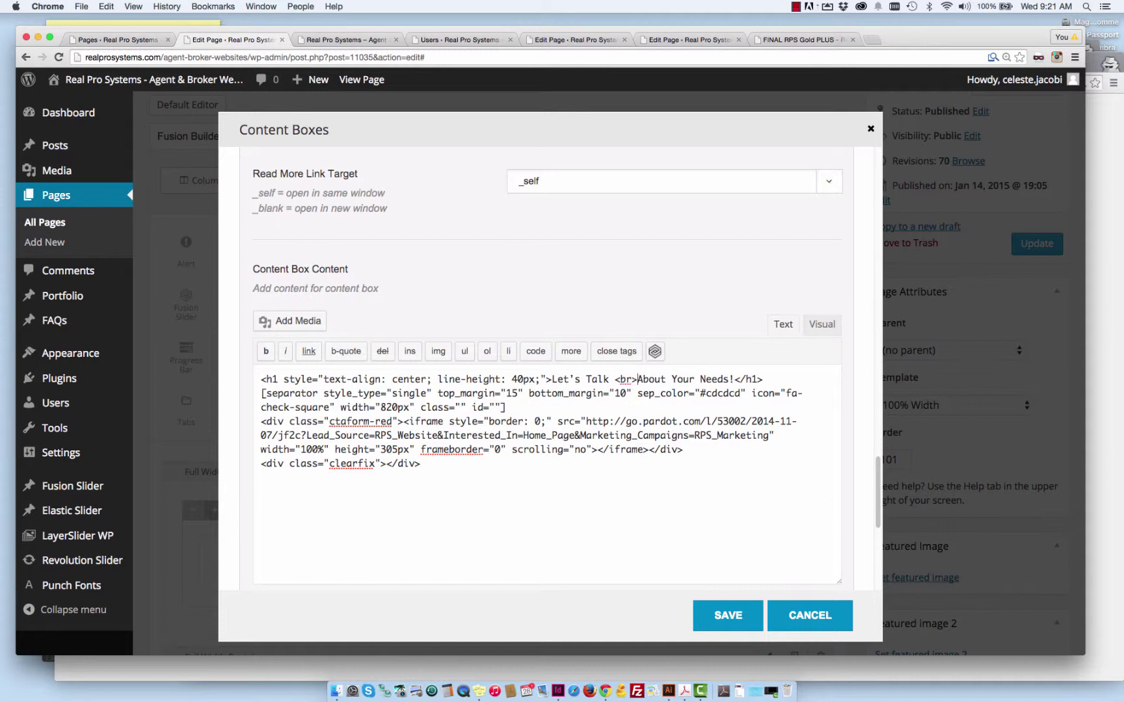
pyautogui.click(783, 325)
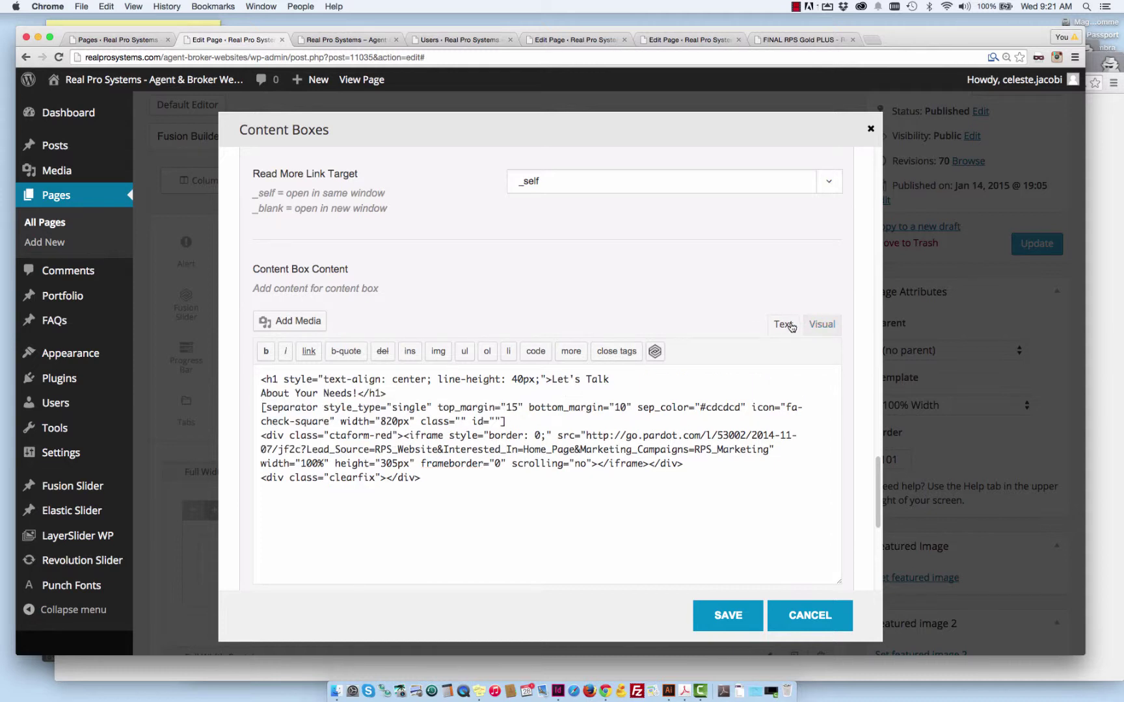
# Step: Check the "Let's Talk About Your Needs!" heading in the visual editor and save the Content Boxes element
pyautogui.click(816, 324)
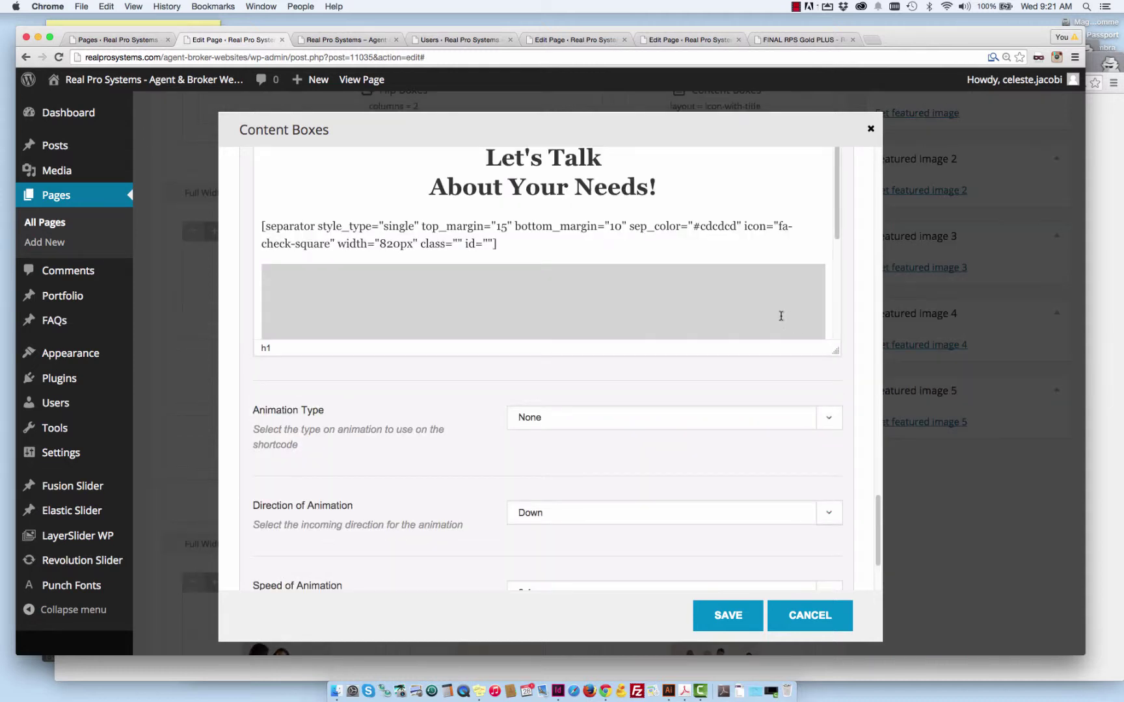
pyautogui.scroll(3, 715, 292)
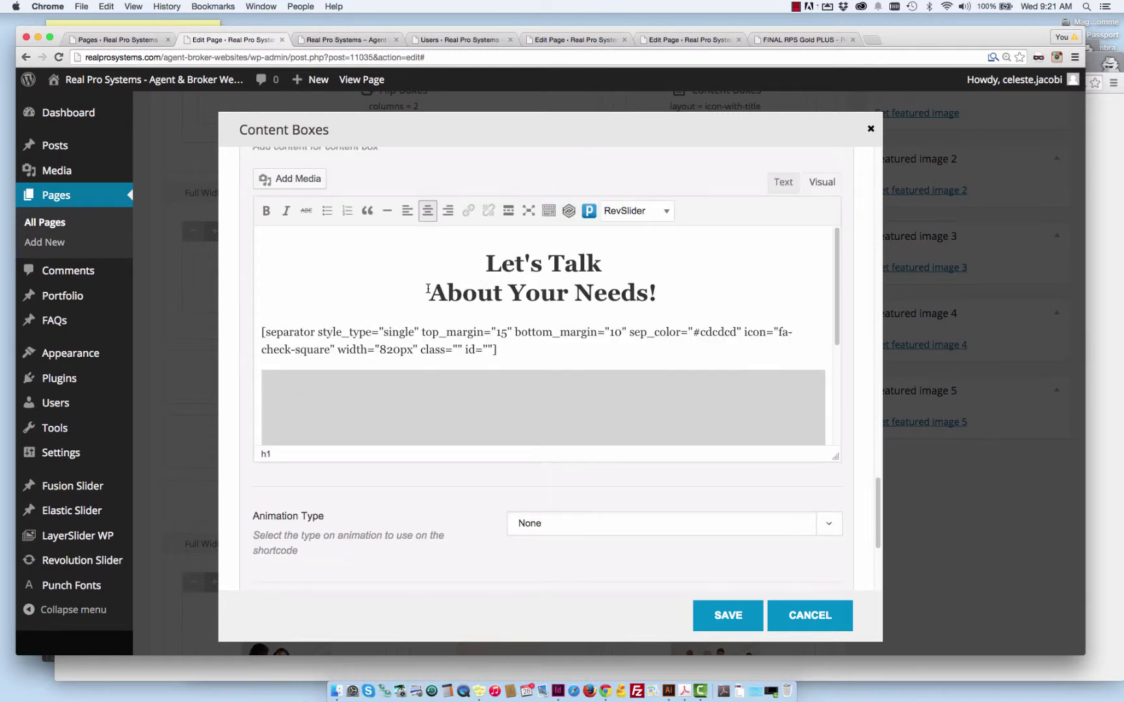
pyautogui.click(604, 262)
pyautogui.scroll(-1, 731, 363)
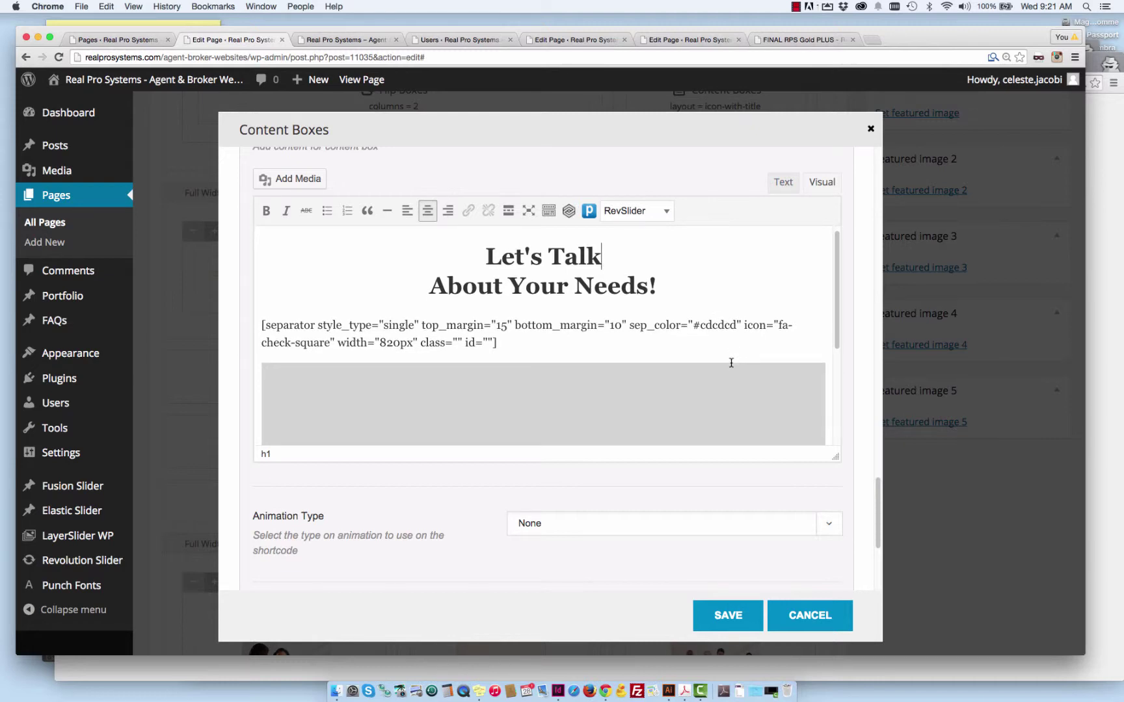
pyautogui.scroll(-1, 731, 363)
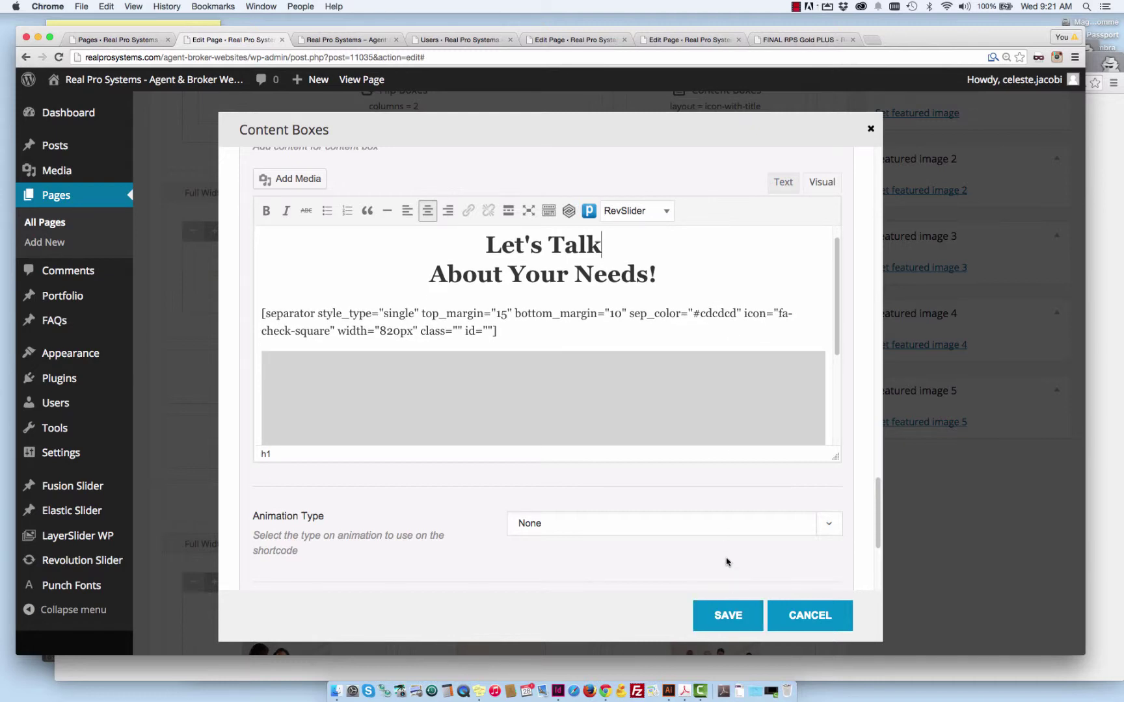
pyautogui.click(735, 616)
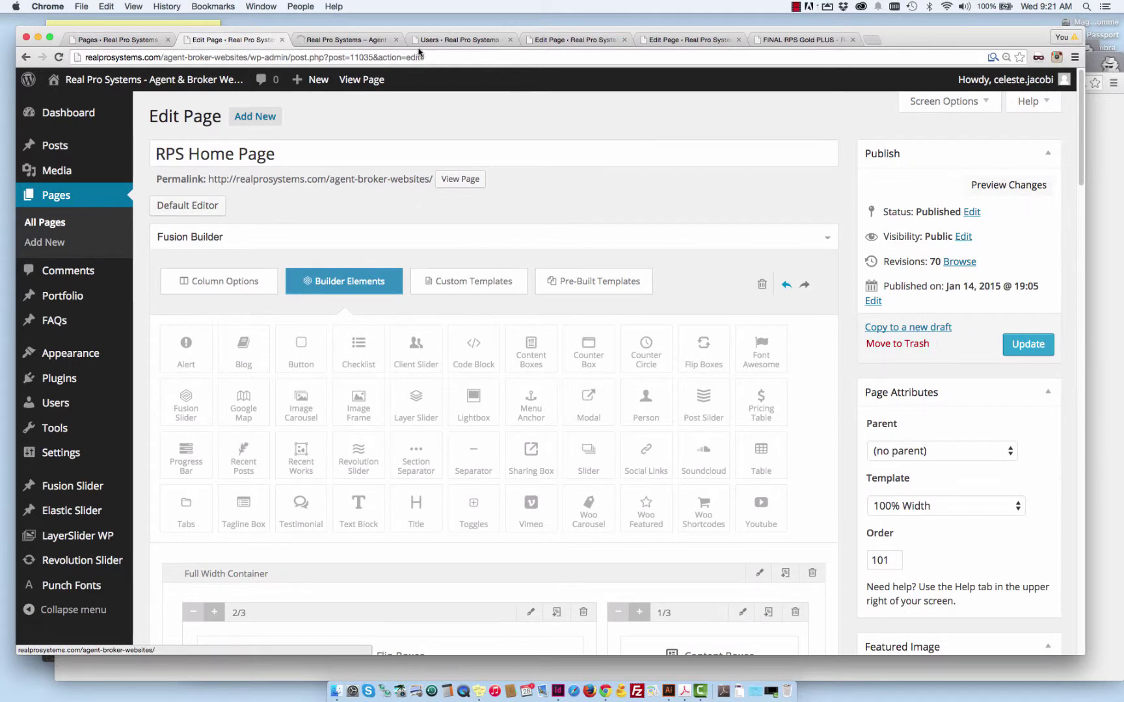
# Step: Examine the updated page preview, comparing the flip boxes with the "Let's Talk About Your Needs!" content box
pyautogui.click(362, 44)
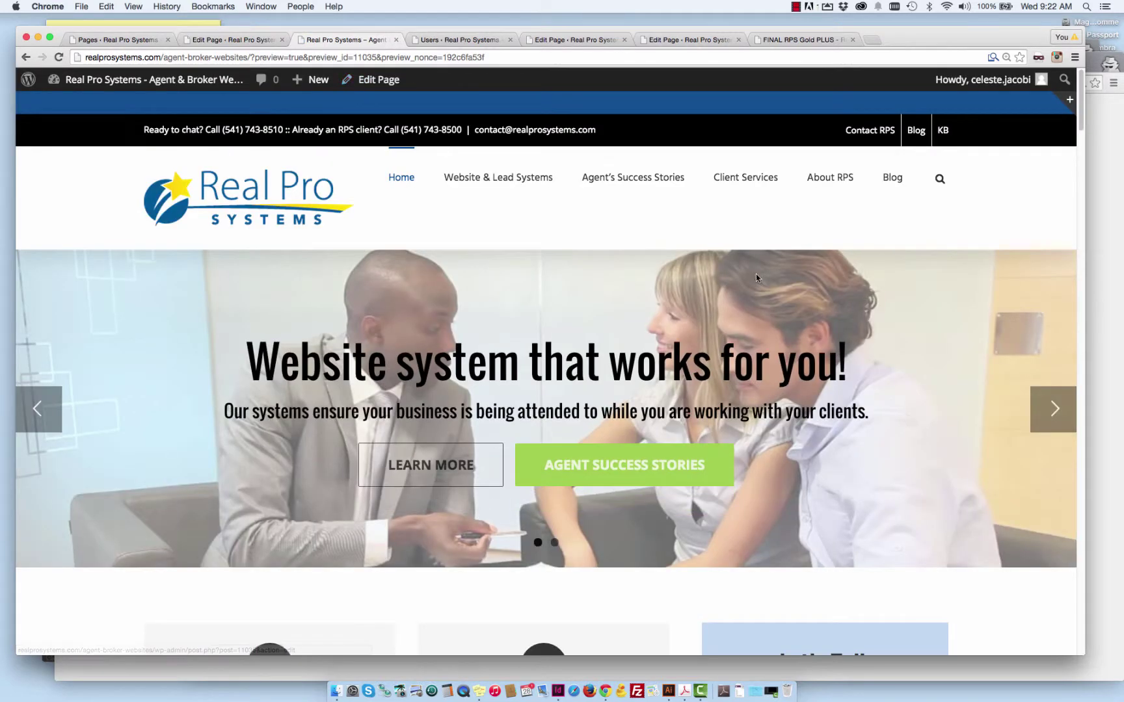
pyautogui.scroll(-3, 949, 285)
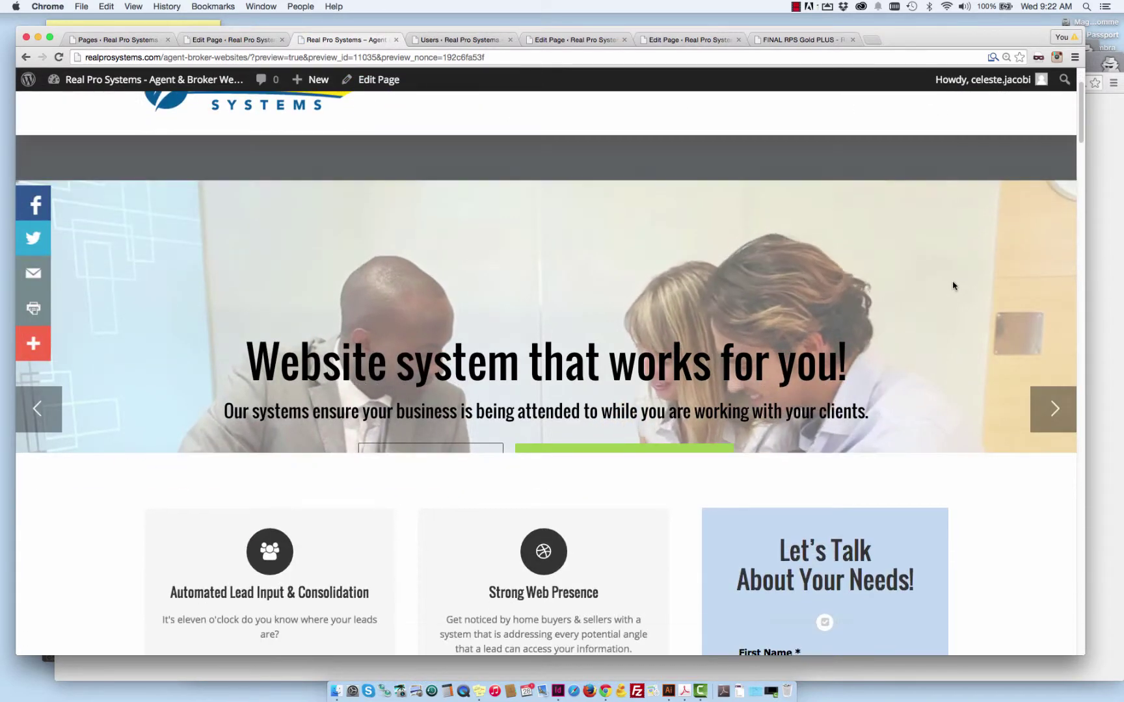
pyautogui.scroll(-5, 953, 285)
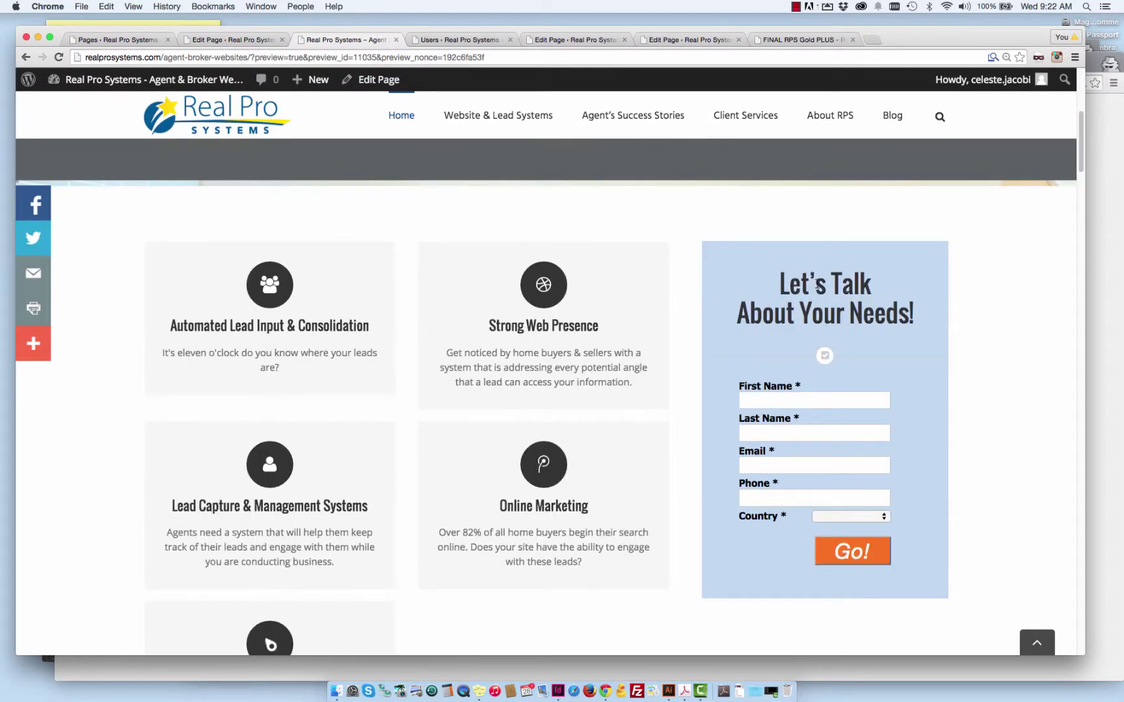
pyautogui.scroll(-5, 817, 286)
pyautogui.scroll(4, 816, 292)
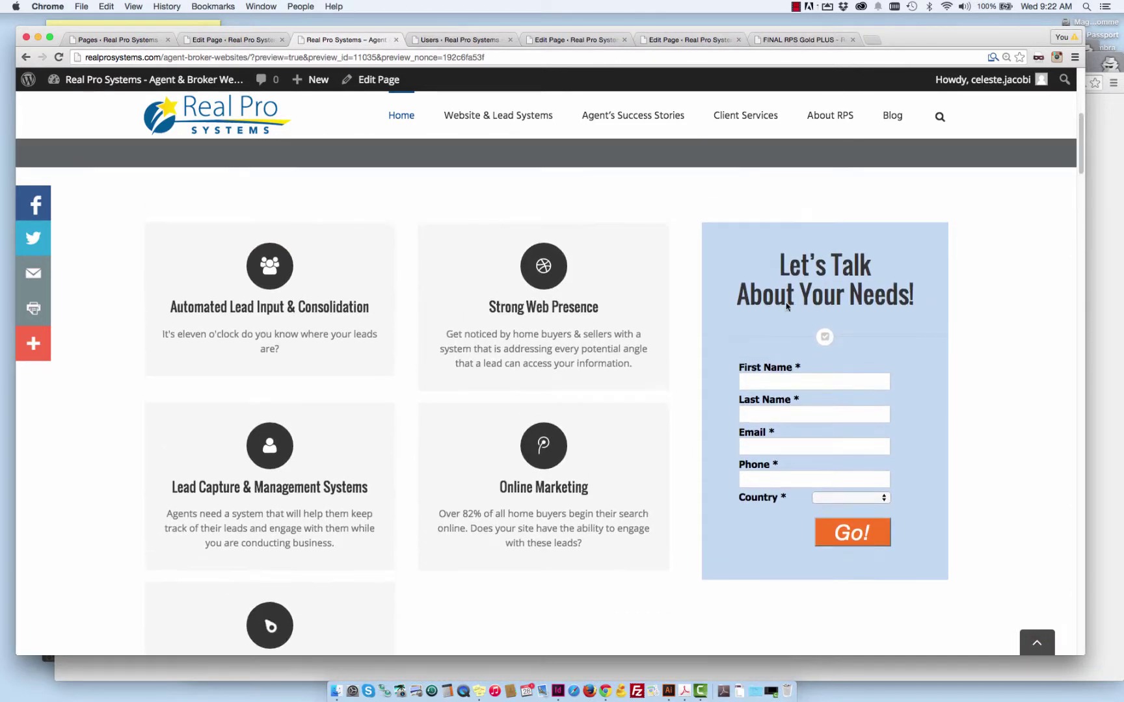
pyautogui.moveTo(342, 300)
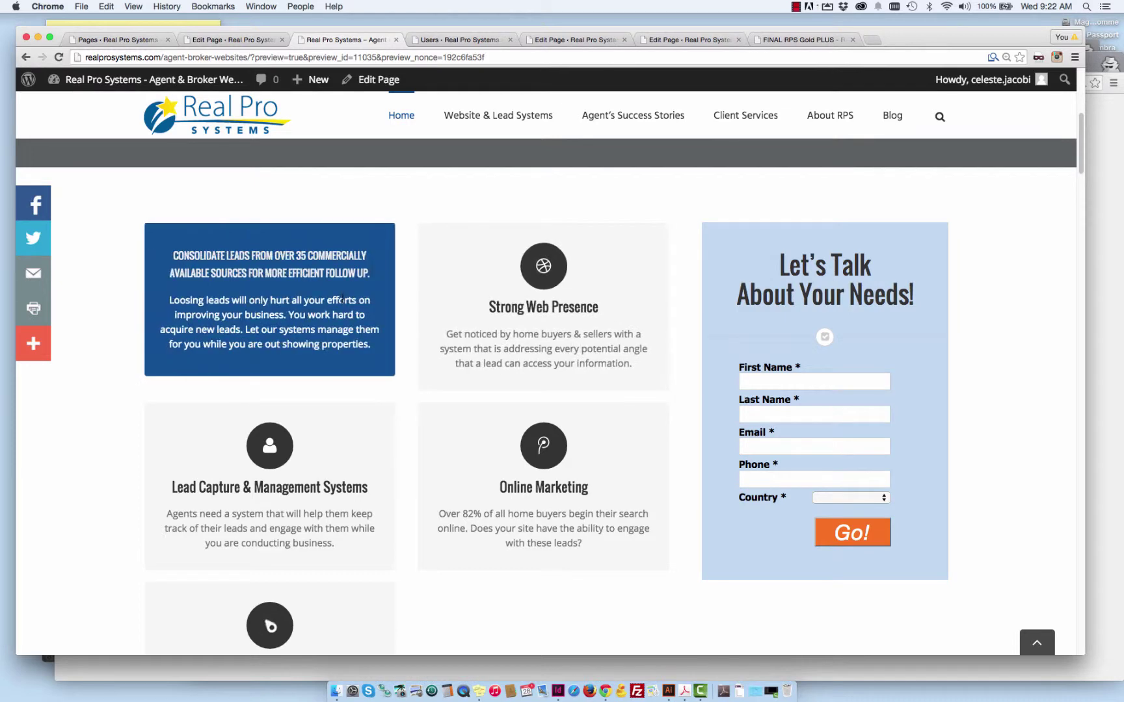
pyautogui.scroll(-3, 343, 299)
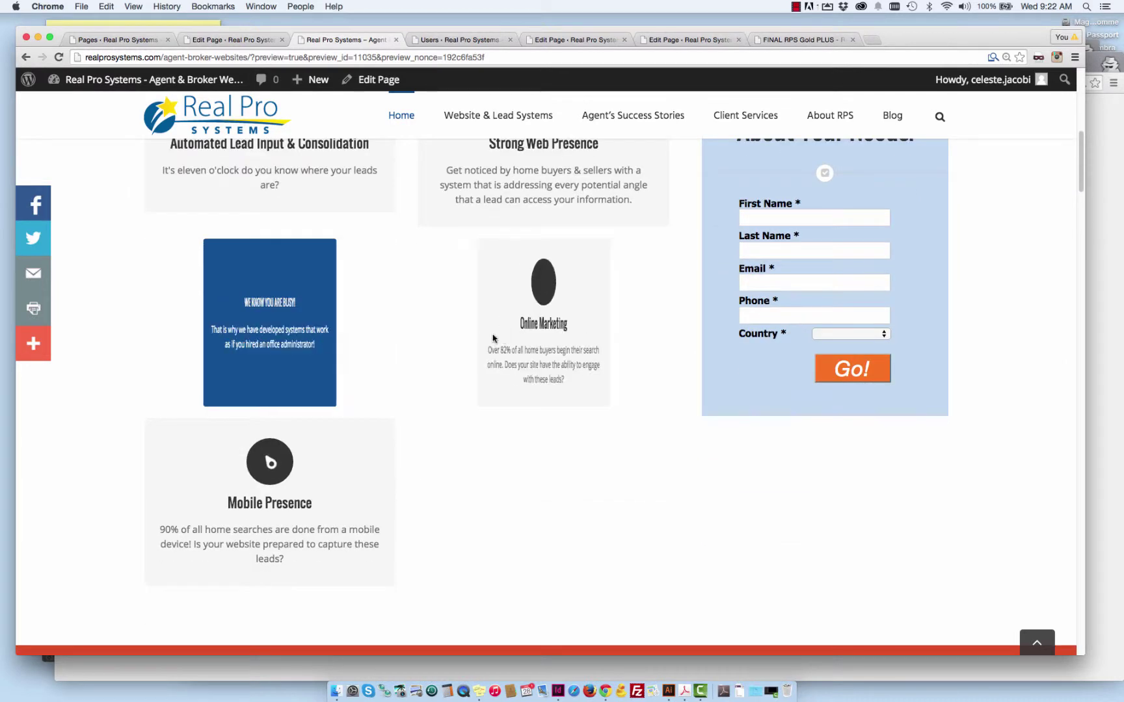
pyautogui.scroll(2, 329, 361)
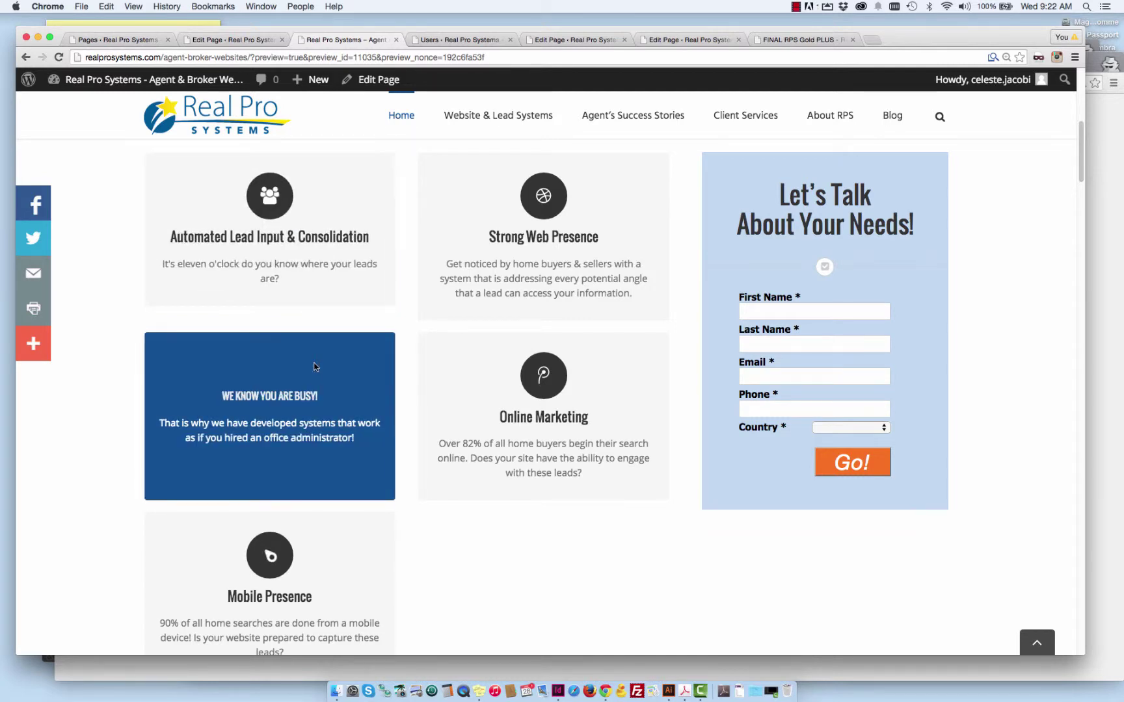
pyautogui.scroll(-2, 516, 539)
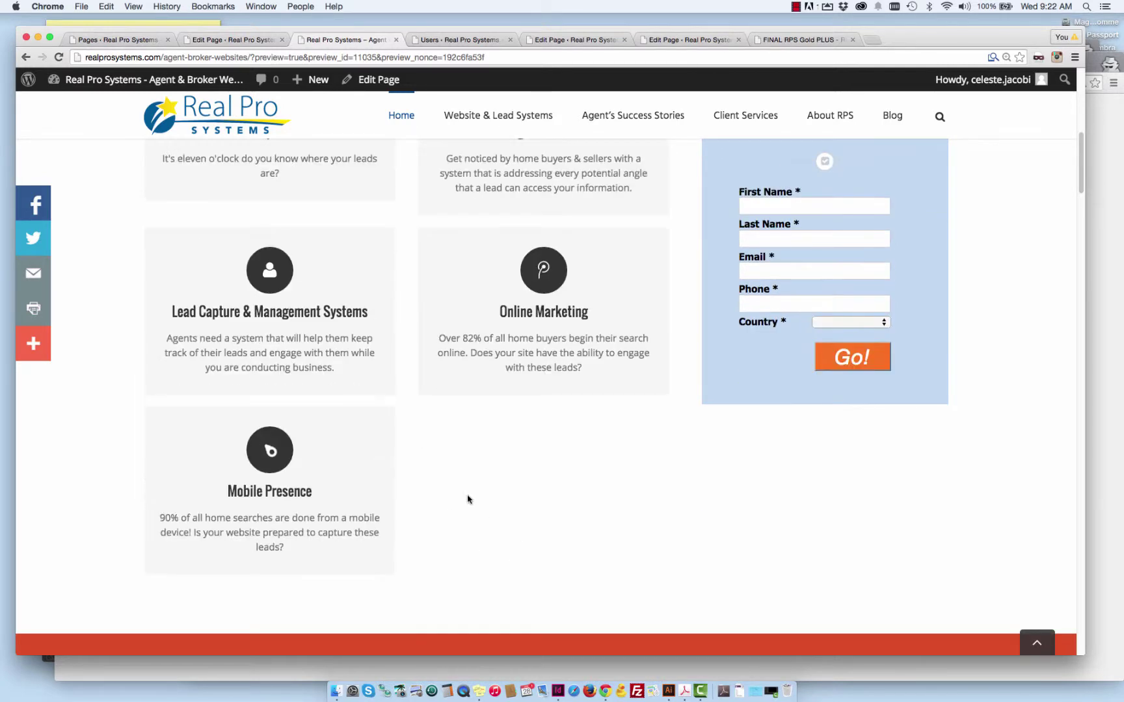
pyautogui.scroll(7, 448, 489)
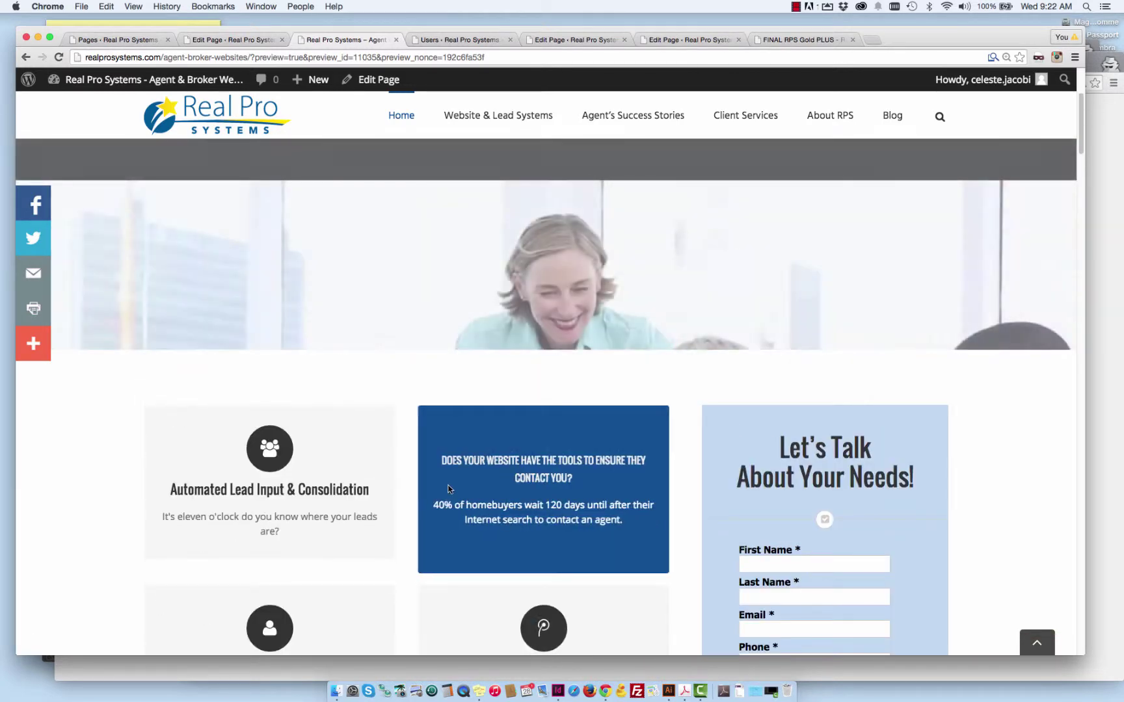
pyautogui.scroll(5, 449, 485)
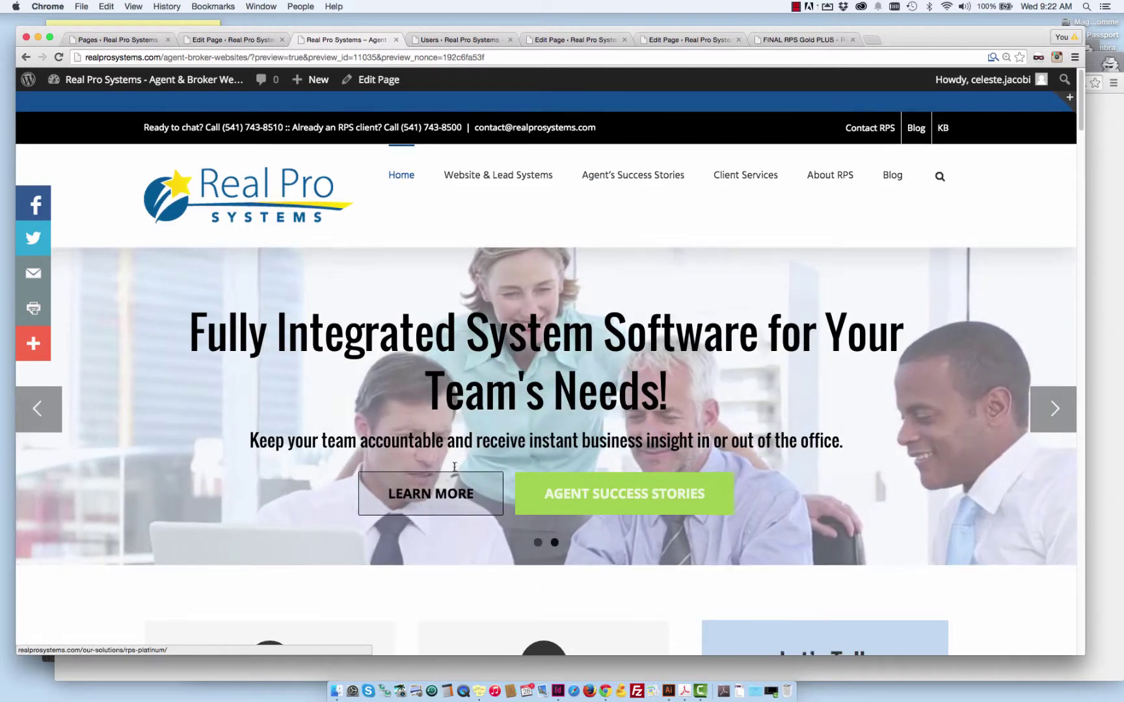
# Step: Compare the Flip Boxes and Content Boxes columns in the Fusion Builder with their placement in the page preview
pyautogui.click(240, 40)
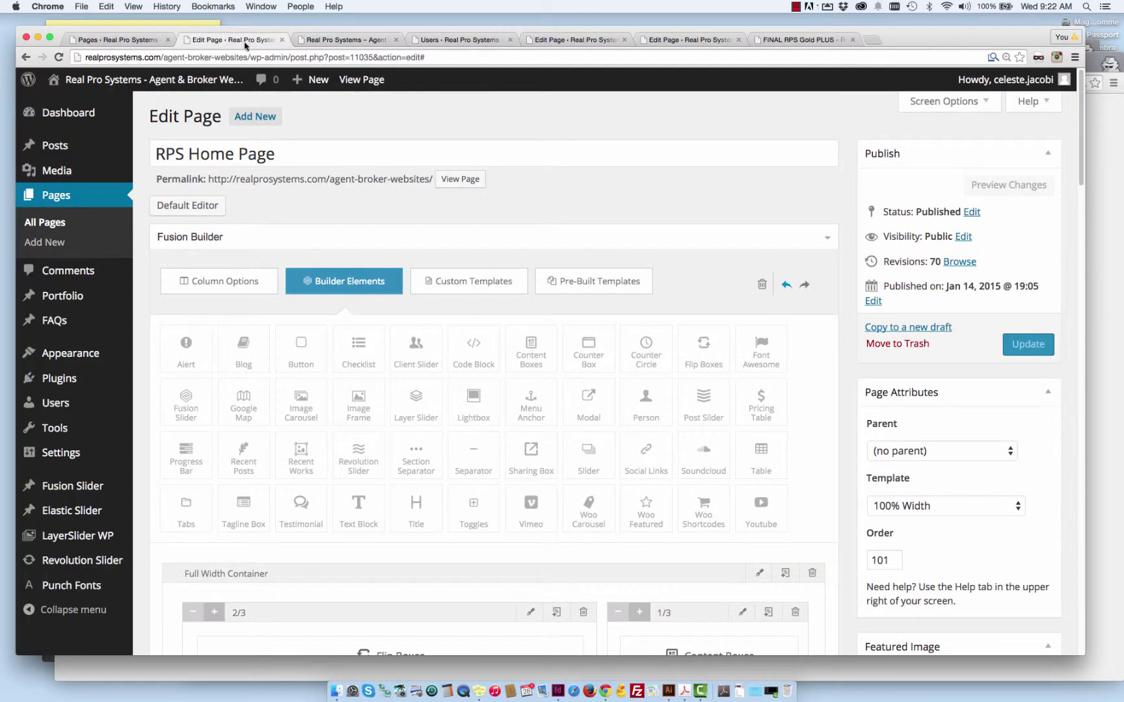
pyautogui.scroll(-2, 727, 421)
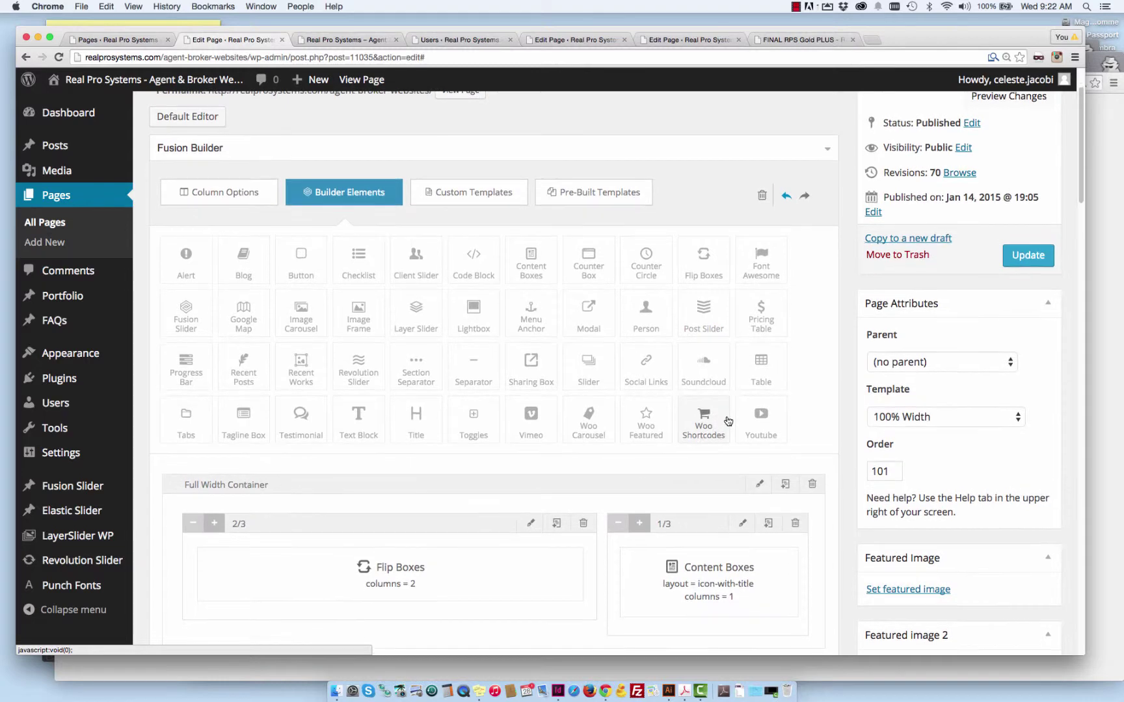
pyautogui.scroll(2, 1033, 330)
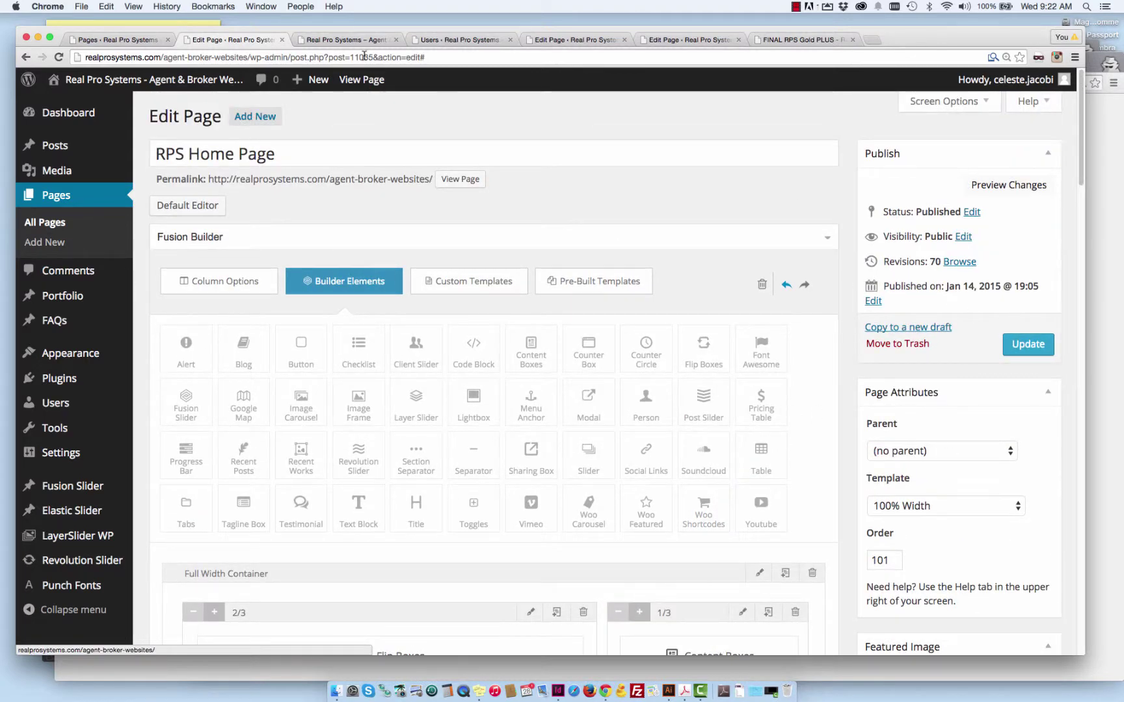
pyautogui.click(351, 41)
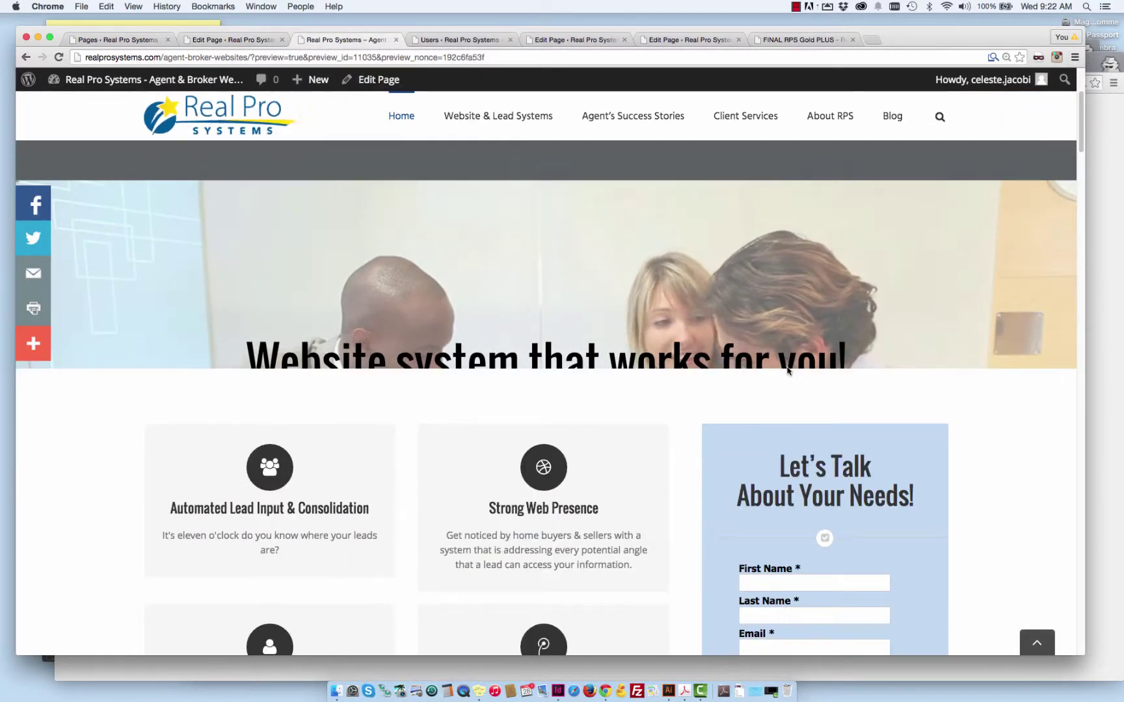
pyautogui.scroll(-3, 790, 377)
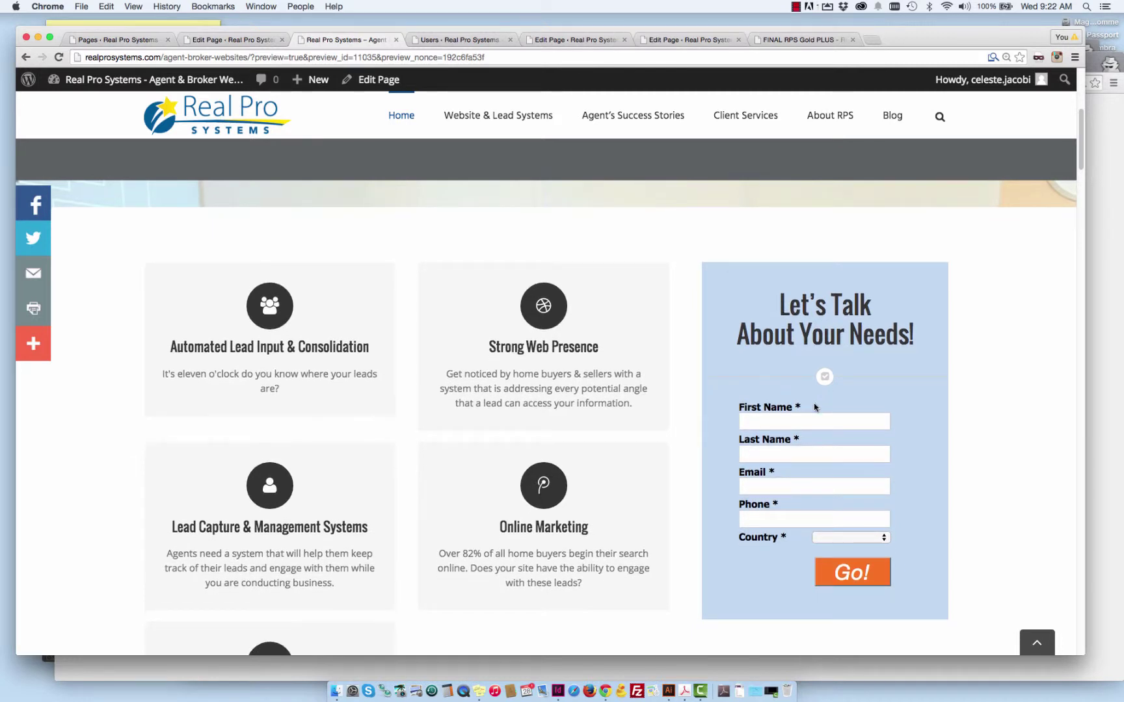
# Step: Set the Country field of the "Let's Talk About Your Needs!" form to United States in the page preview
pyautogui.click(862, 539)
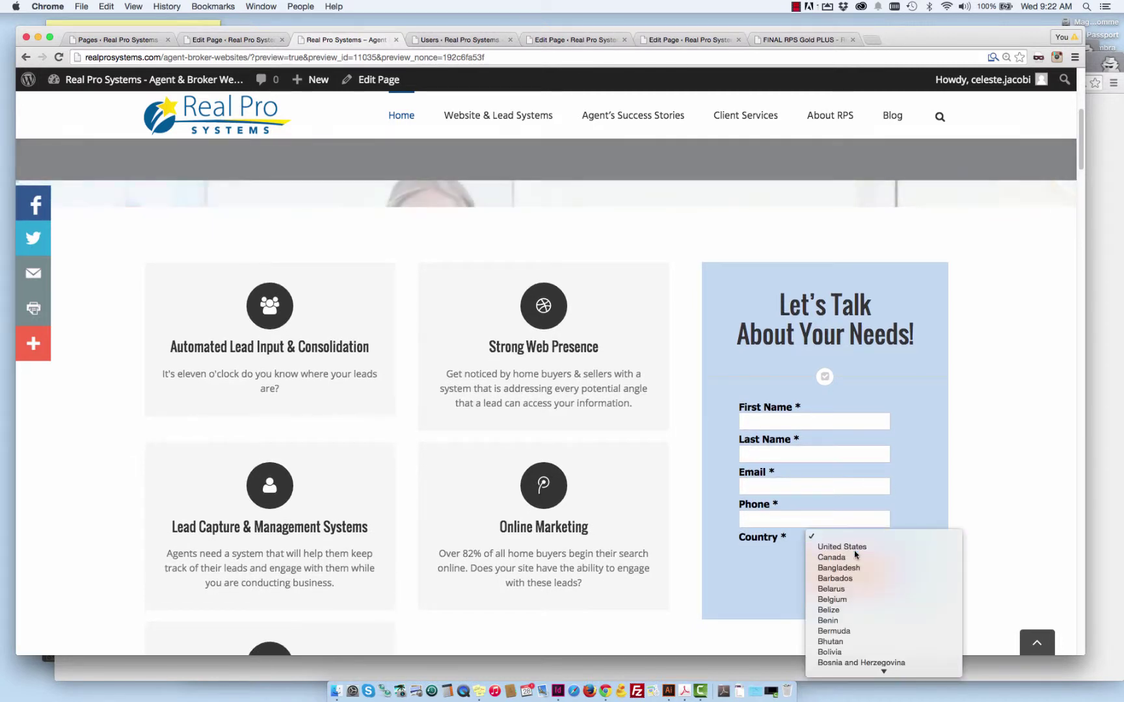
pyautogui.click(848, 544)
pyautogui.scroll(-1, 848, 529)
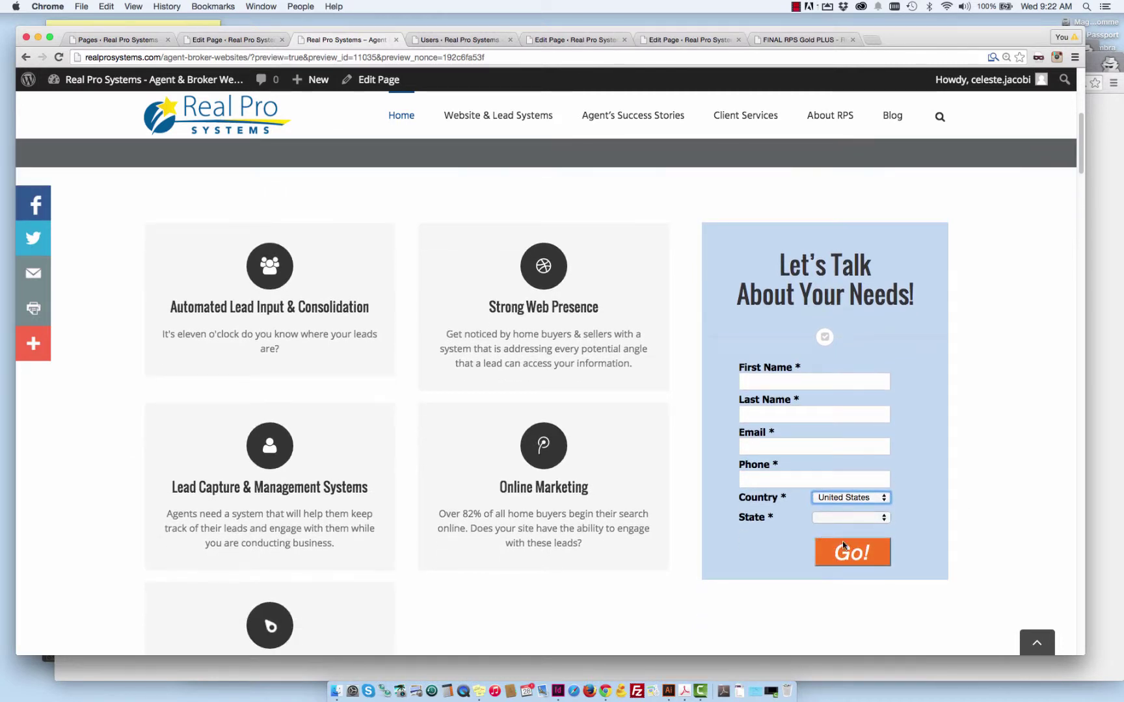
pyautogui.scroll(1, 818, 455)
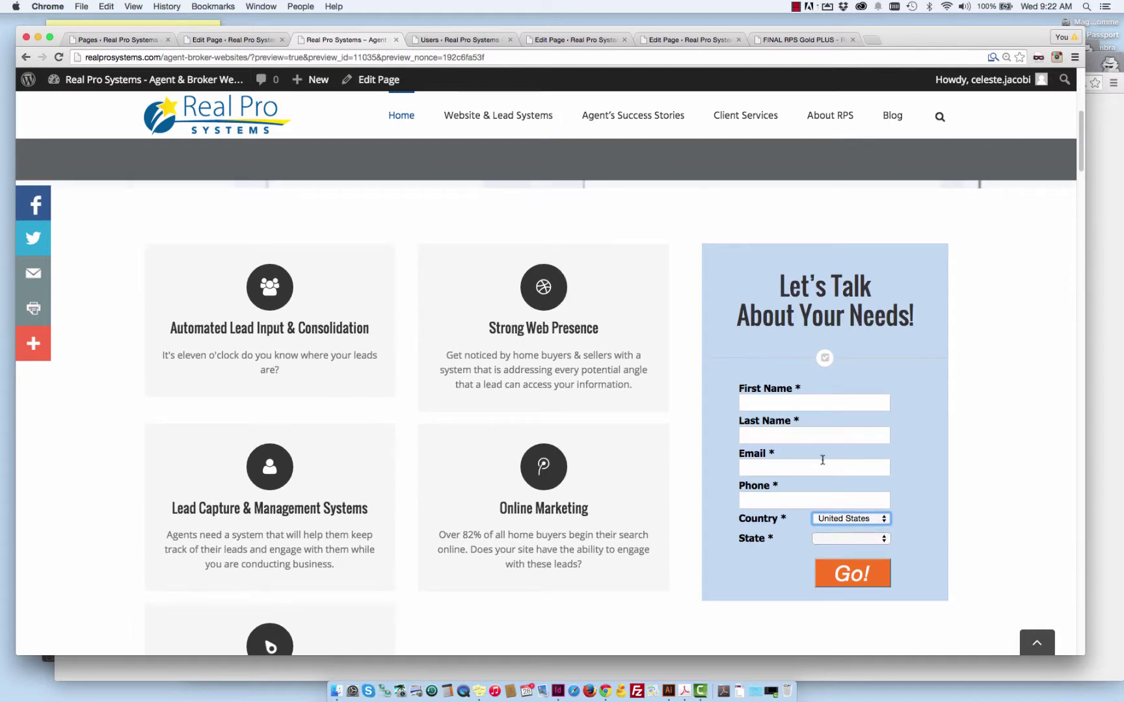
# Step: Narrow and widen the page preview window to check how the flip boxes and the "Let's Talk About Your Needs!" box rearrange
pyautogui.moveTo(1081, 652); pyautogui.dragTo(542, 602)
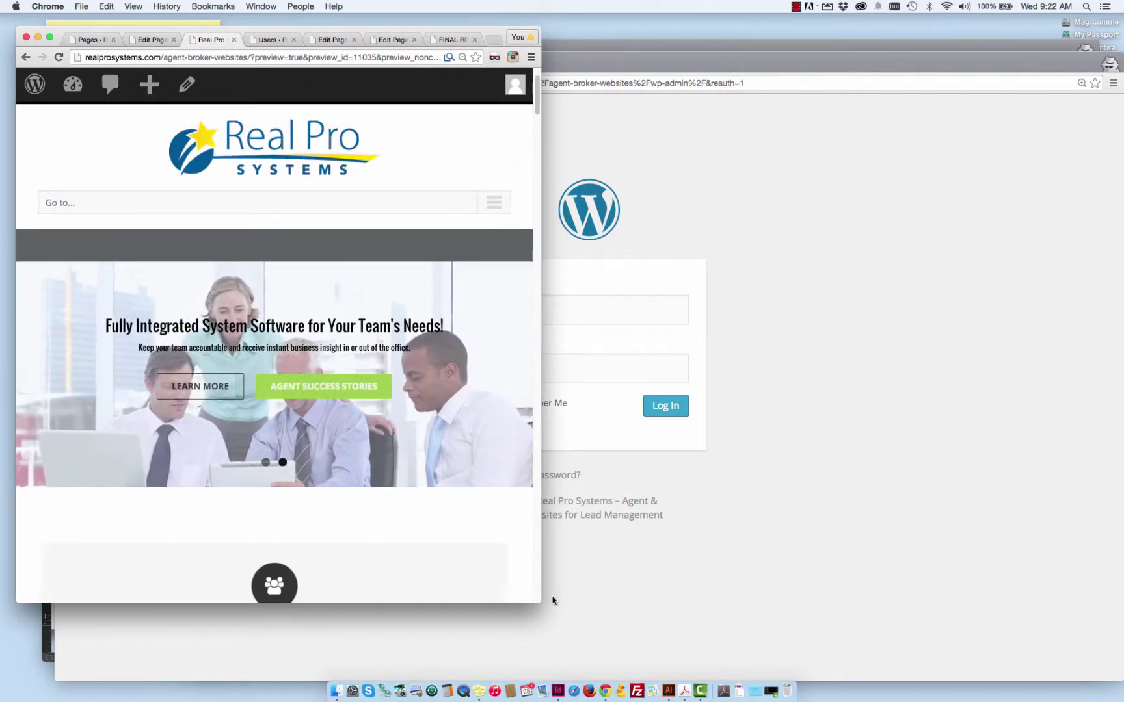
pyautogui.moveTo(556, 600); pyautogui.dragTo(924, 628)
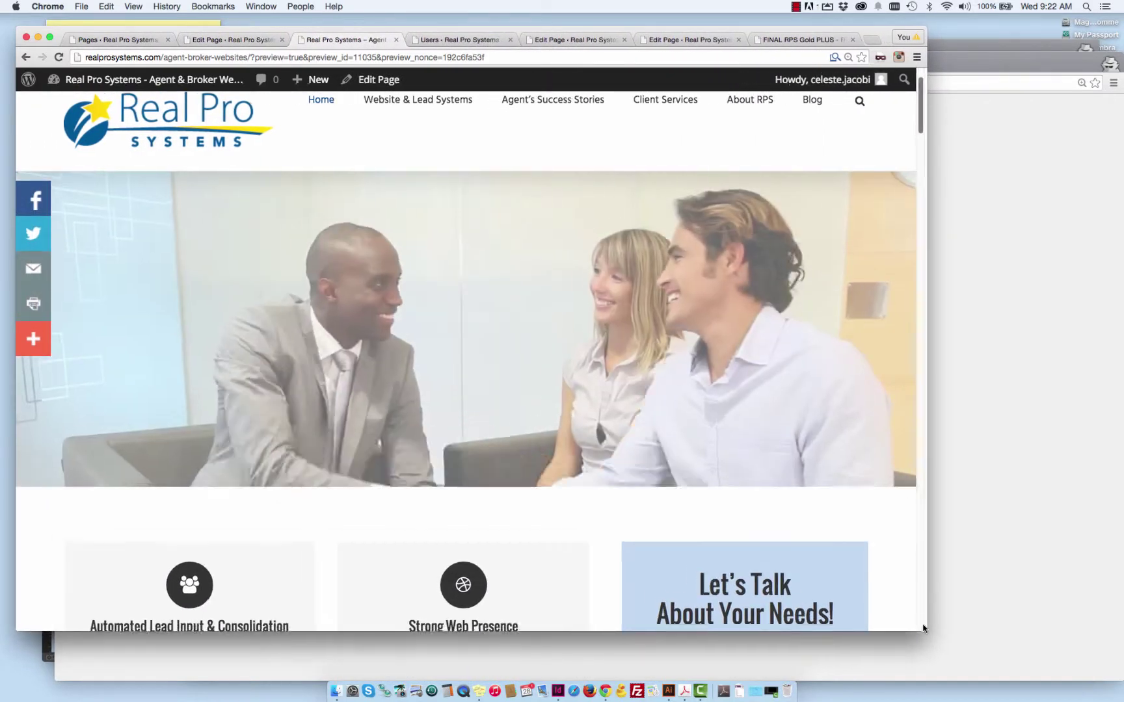
pyautogui.scroll(-5, 891, 561)
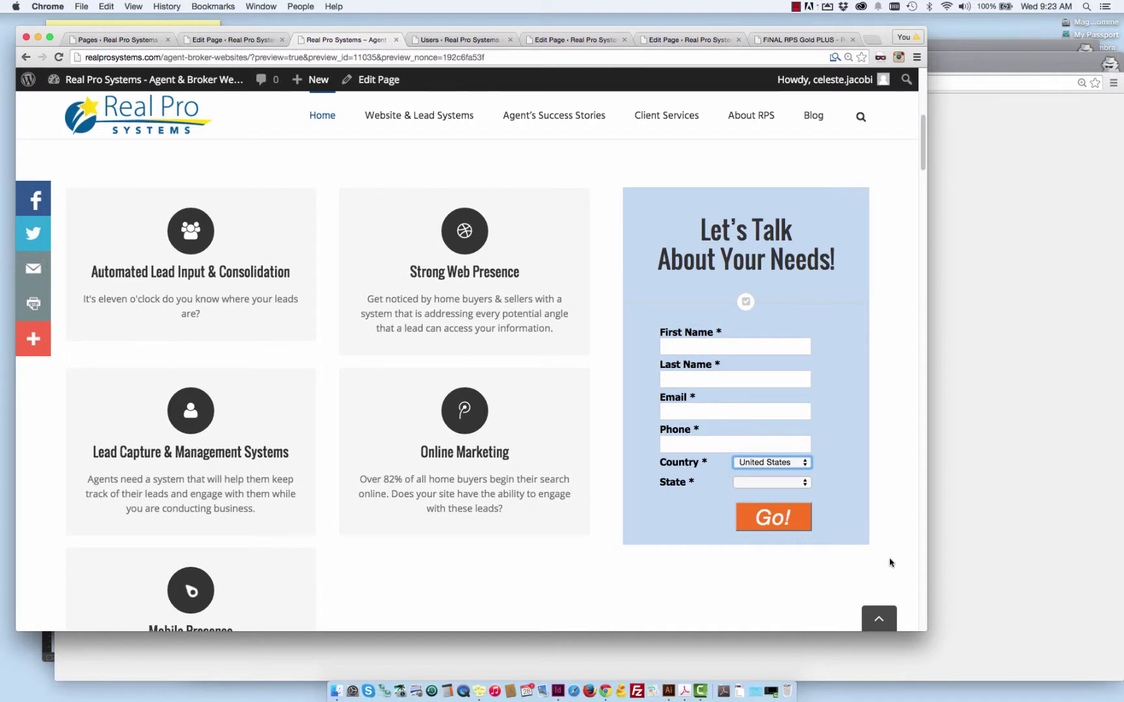
pyautogui.scroll(3, 632, 351)
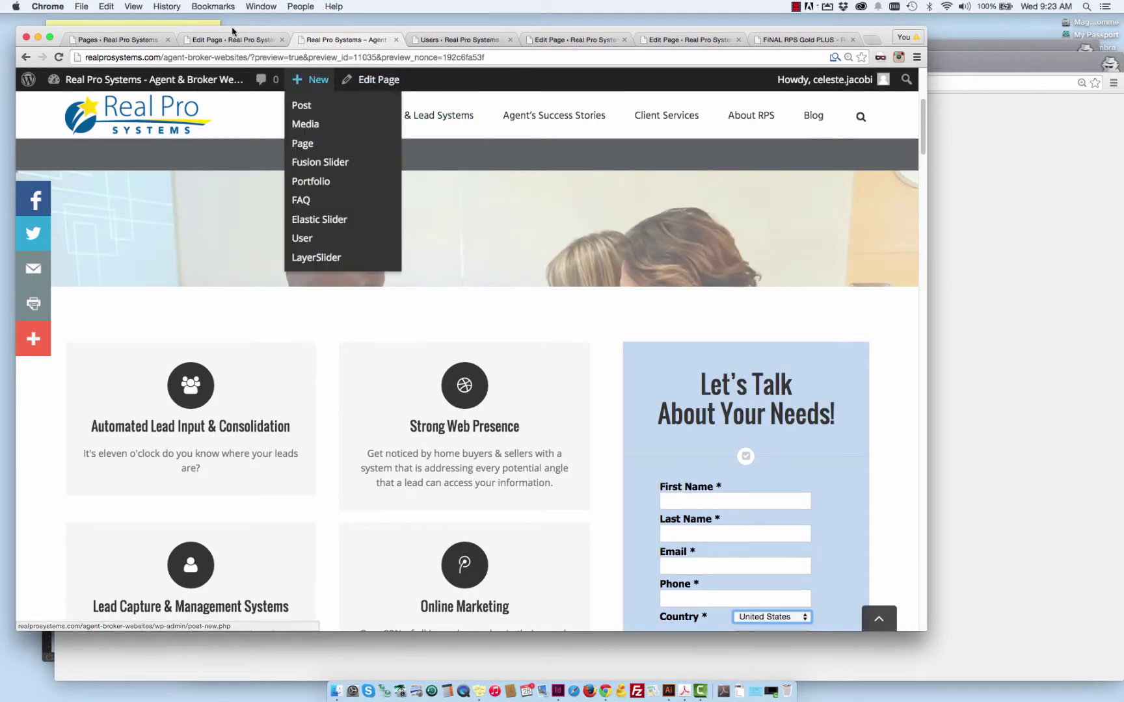
# Step: Return to the RPS Home Page editor and update the published page
pyautogui.click(237, 40)
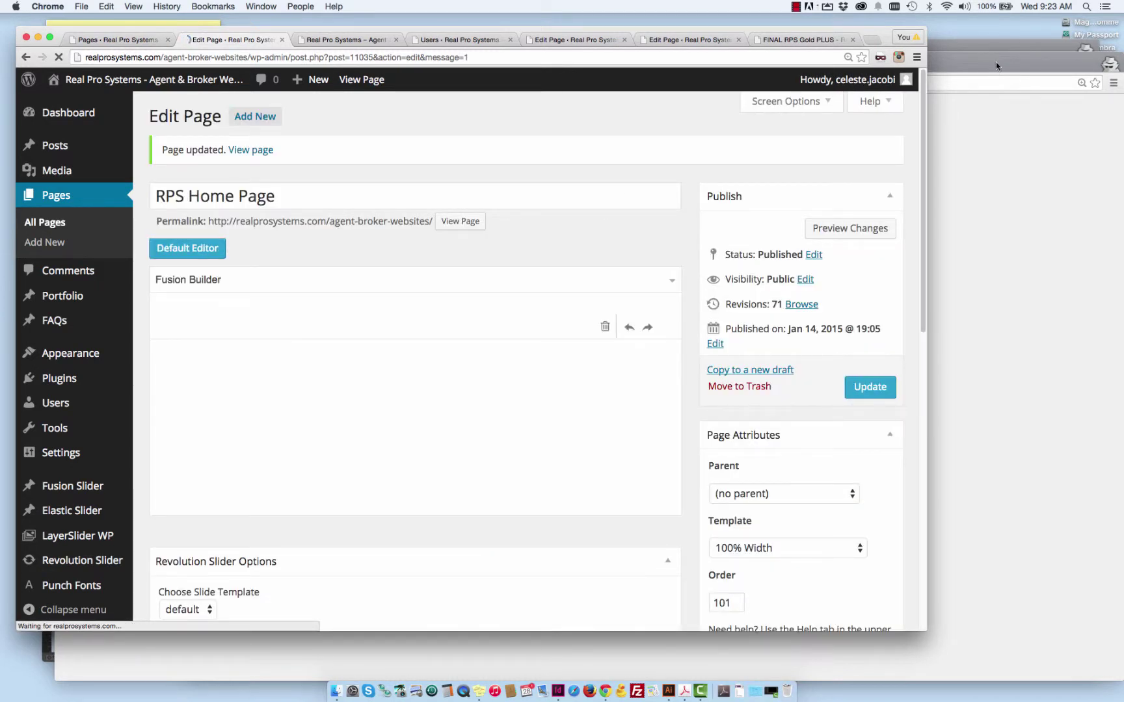
# Step: Close the WordPress login page, then move the live Real Pro Systems site window in front of the editor and widen it
pyautogui.click(996, 61)
pyautogui.press('super+w')
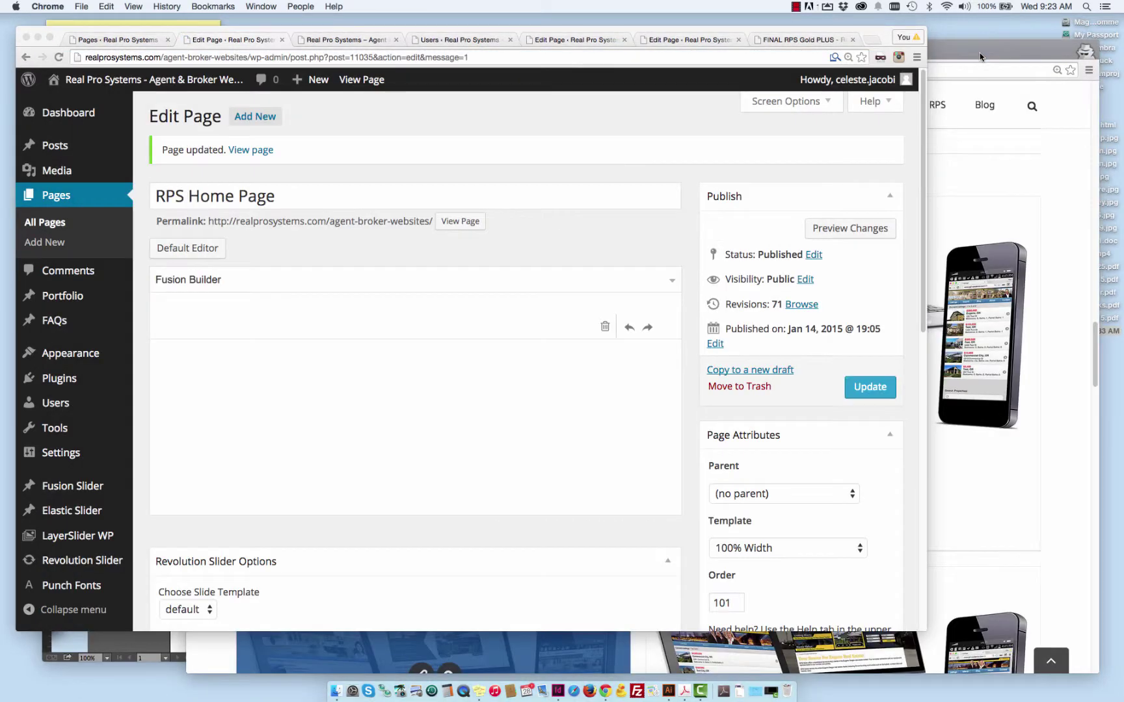
pyautogui.click(980, 48)
pyautogui.moveTo(591, 61); pyautogui.dragTo(440, 47)
pyautogui.moveTo(946, 653); pyautogui.dragTo(1067, 672)
# Step: Reload the live home page and check the flip boxes beside the "Let's Talk About Your Needs!" form
pyautogui.scroll(10, 958, 510)
pyautogui.scroll(15, 959, 511)
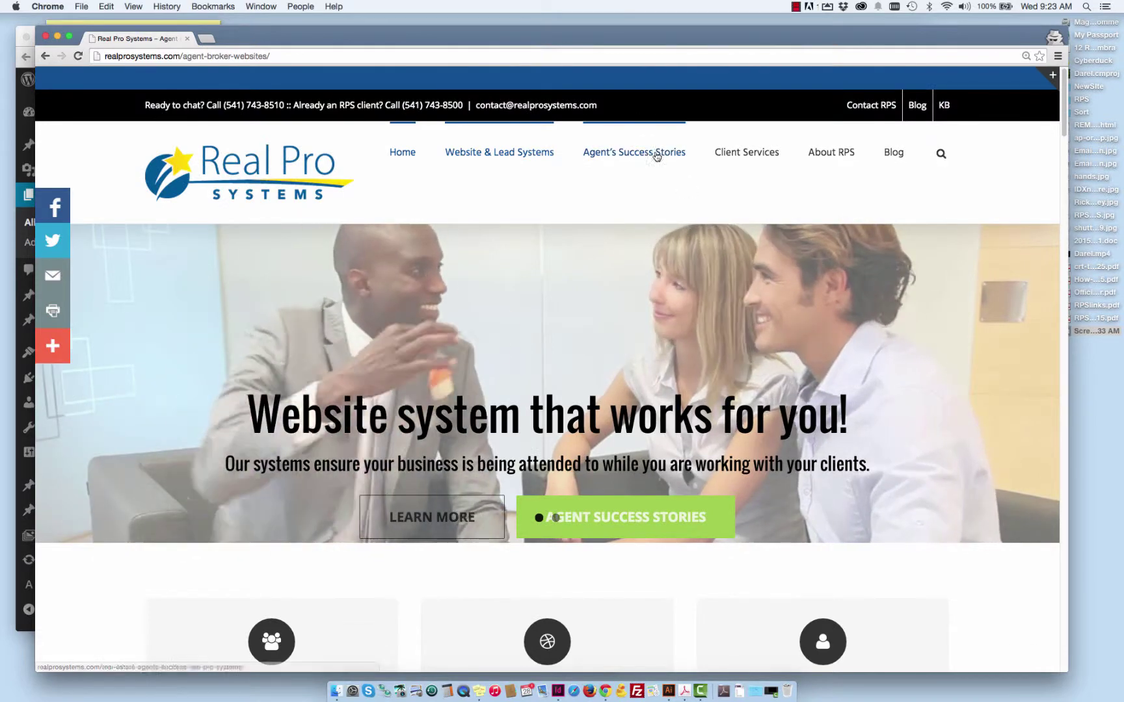
pyautogui.click(657, 154)
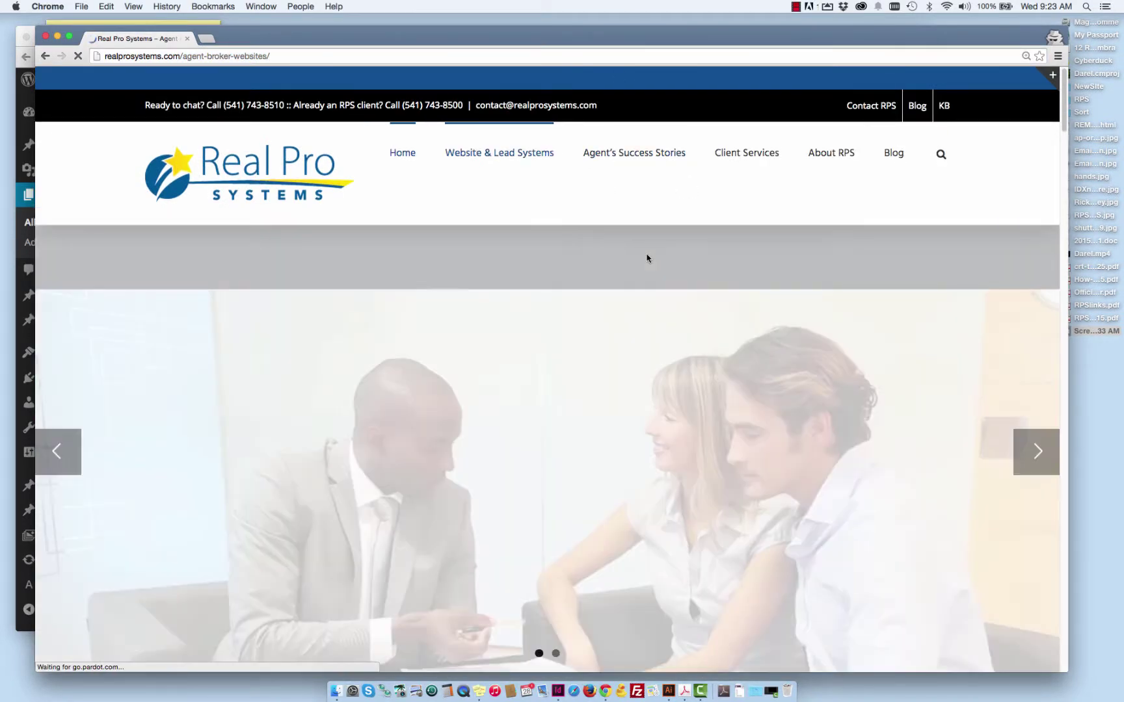
pyautogui.scroll(-1, 664, 270)
pyautogui.scroll(-6, 669, 274)
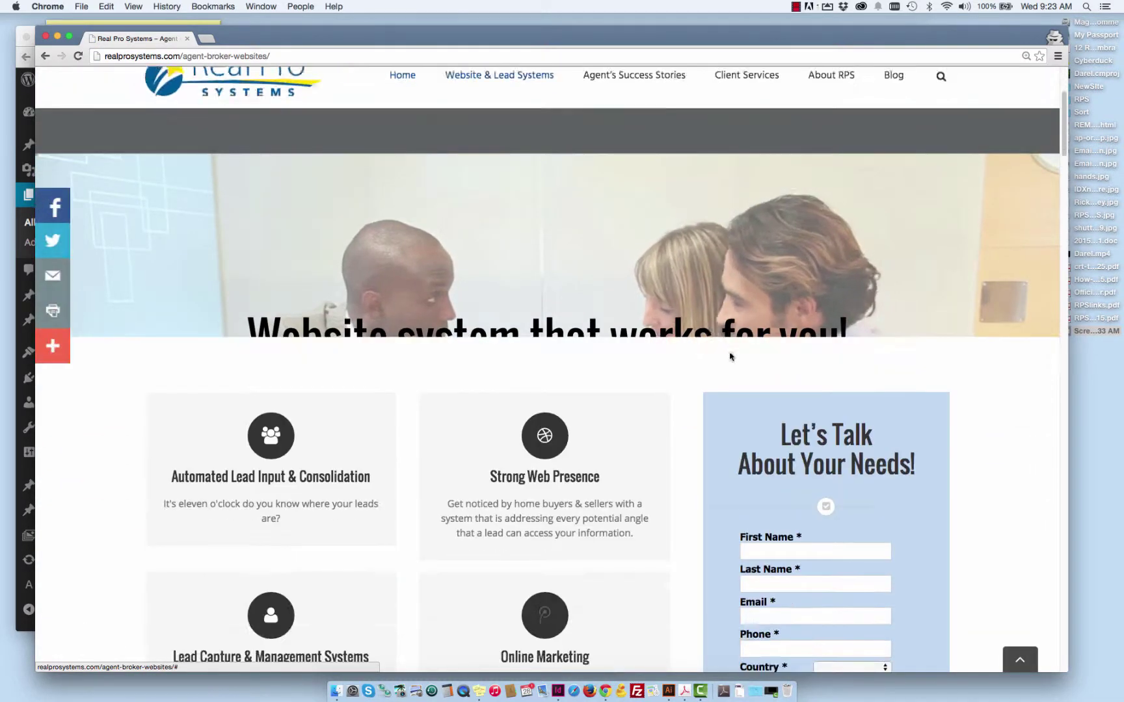
pyautogui.scroll(-5, 768, 378)
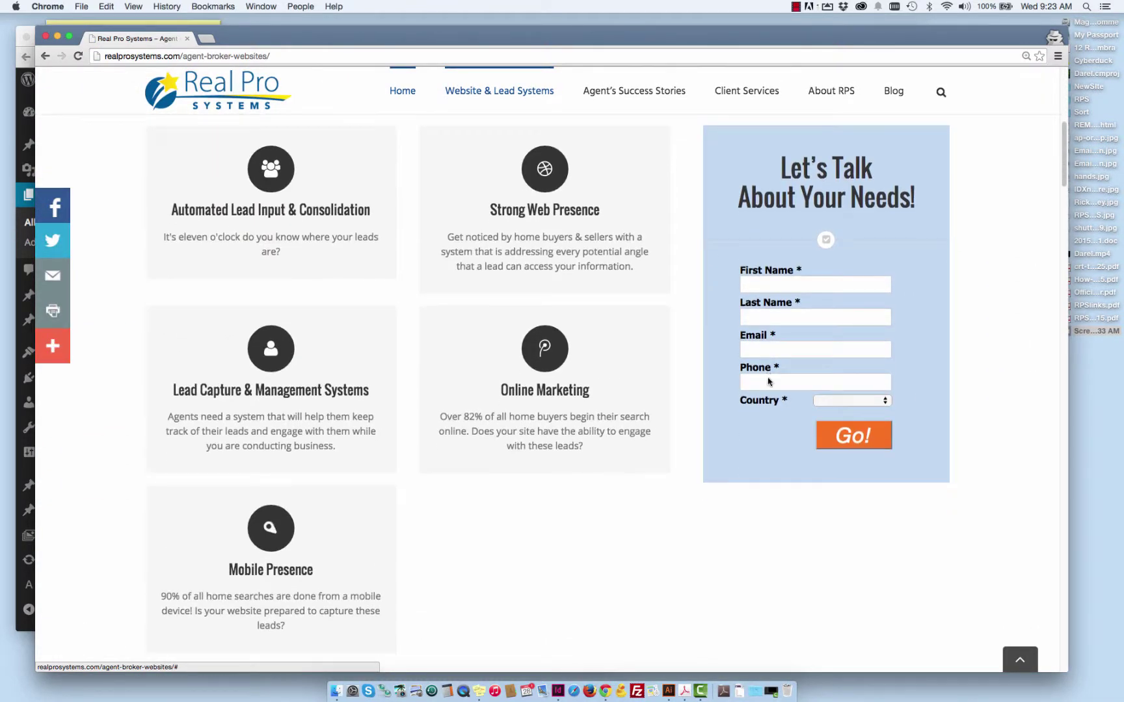
# Step: Open the pop-up form from the red "We are ready to listen to your business needs!" banner below the flip boxes and close it
pyautogui.scroll(-1, 780, 390)
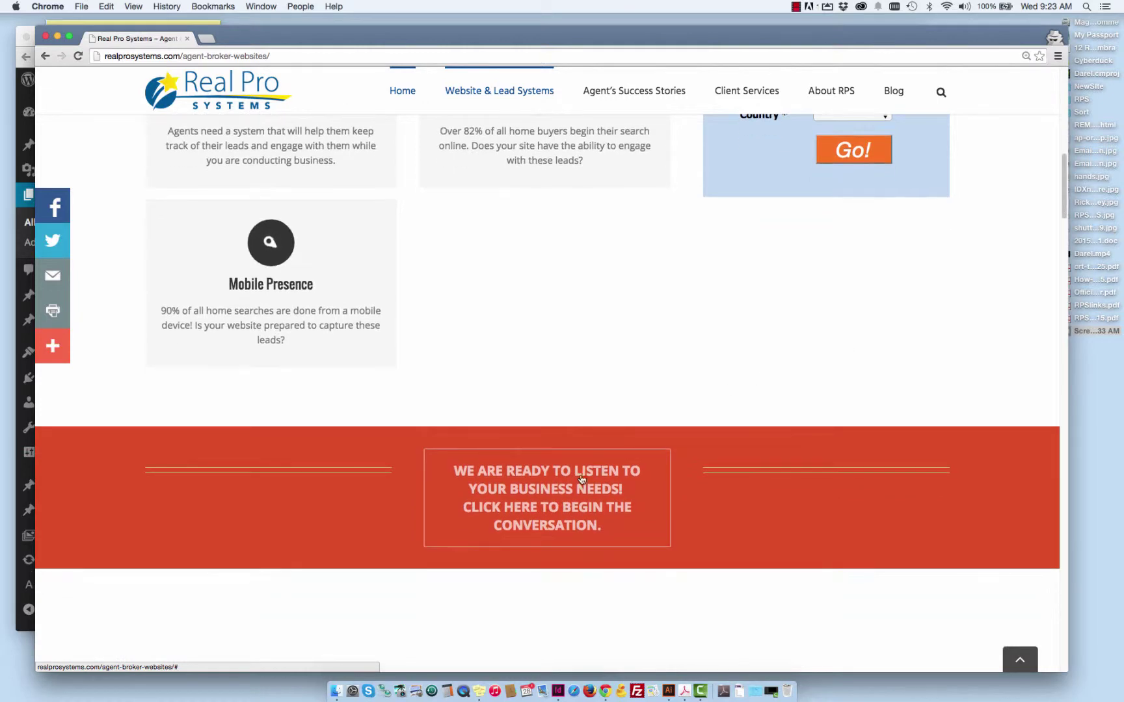
pyautogui.click(575, 474)
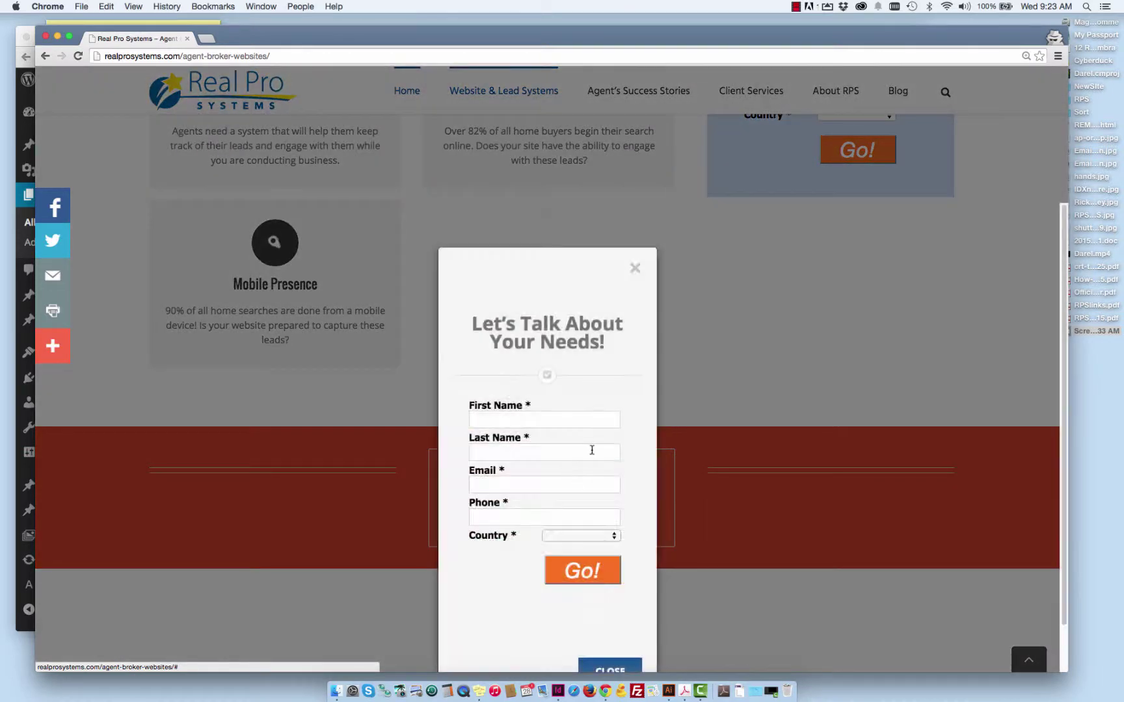
pyautogui.click(636, 219)
# Step: Review the rest of the live home page, including the pop-up form opened from the red banner below the System's Features lists
pyautogui.scroll(-10, 709, 286)
pyautogui.scroll(-6, 705, 301)
pyautogui.scroll(20, 707, 325)
pyautogui.scroll(-7, 709, 359)
pyautogui.scroll(-10, 690, 356)
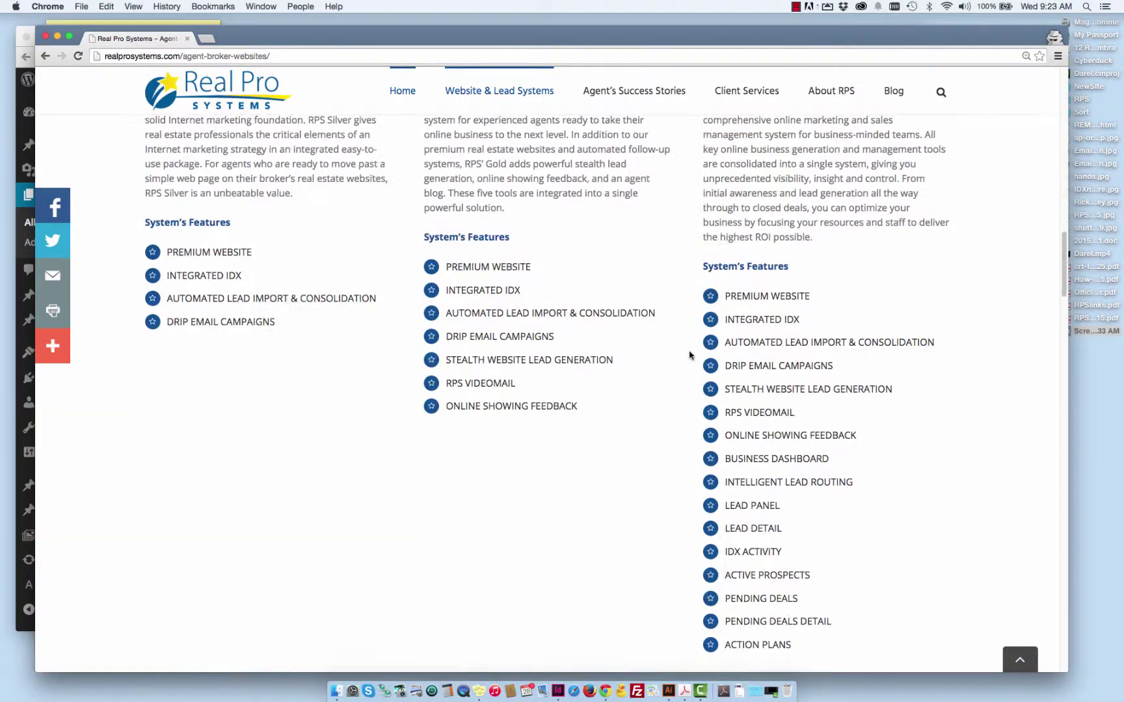
pyautogui.scroll(-5, 689, 355)
pyautogui.click(540, 464)
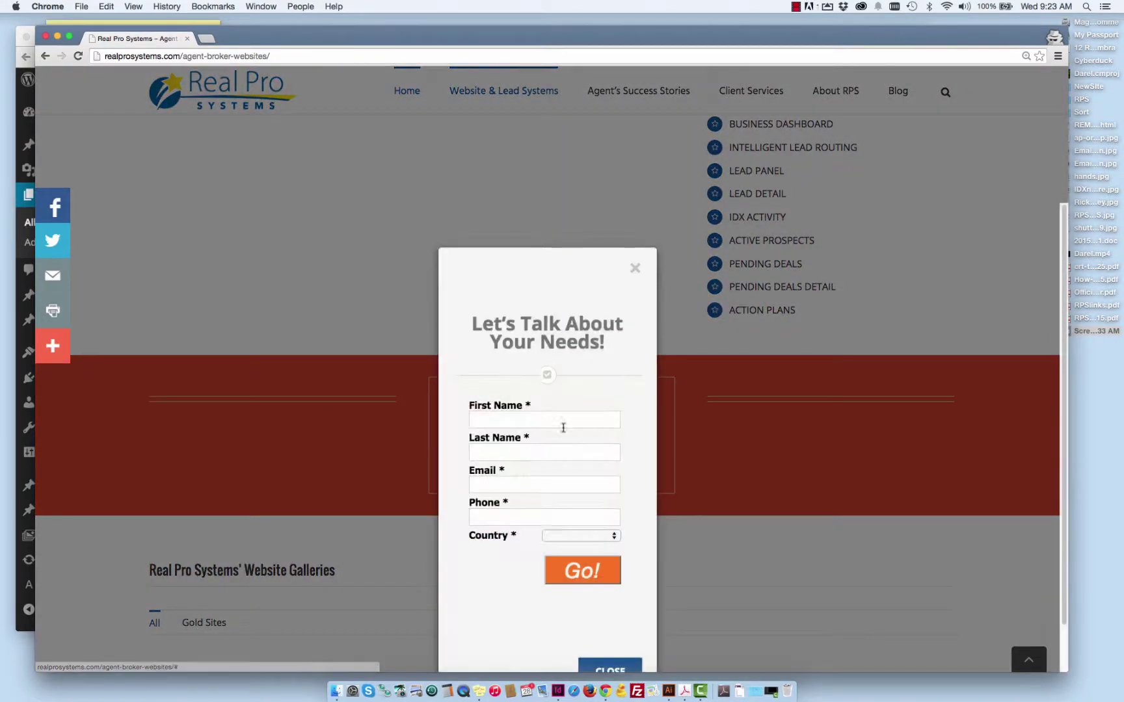
pyautogui.click(635, 269)
pyautogui.scroll(20, 635, 270)
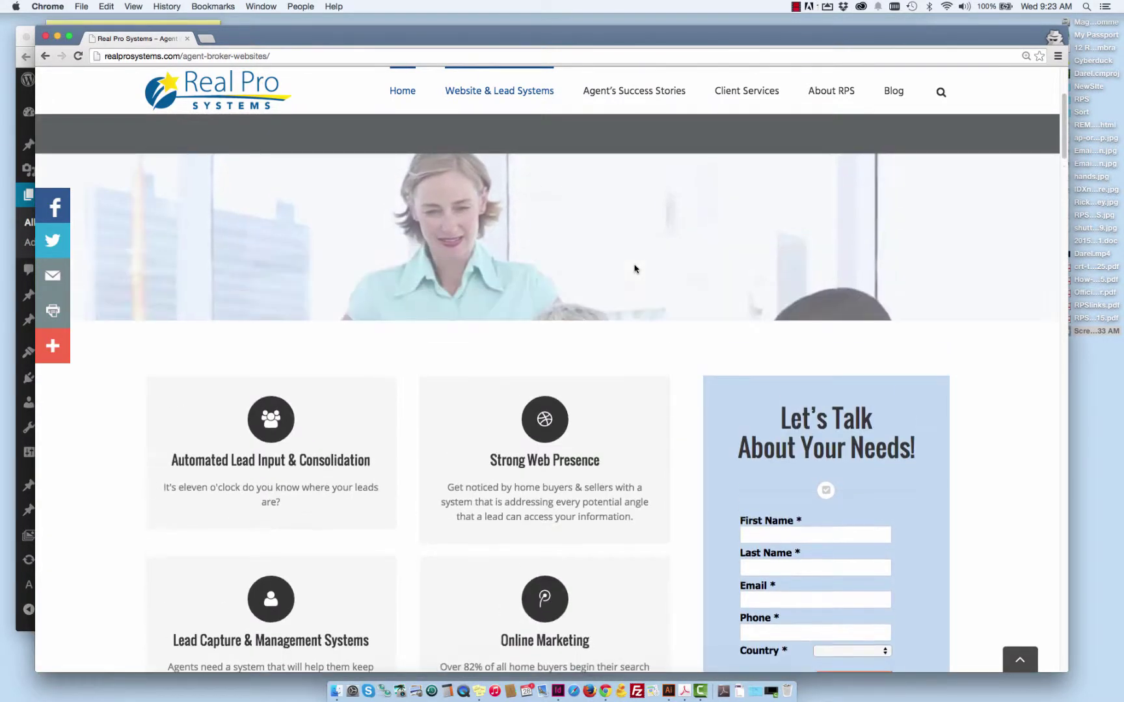
pyautogui.scroll(2, 635, 268)
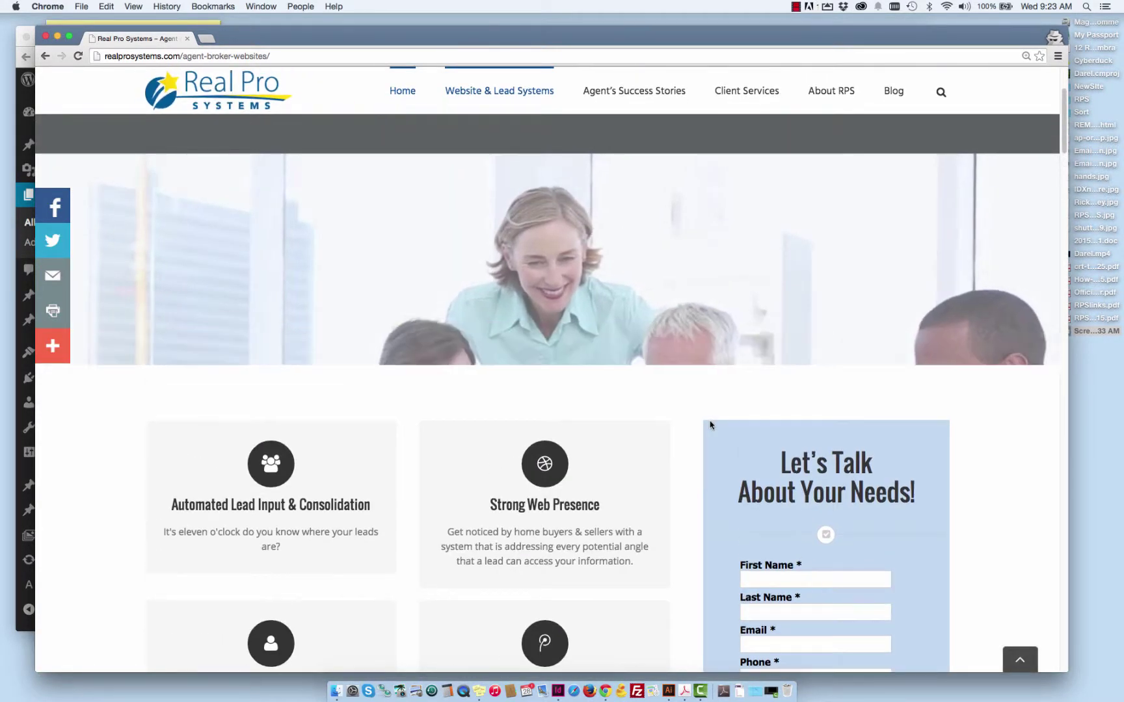
pyautogui.click(794, 7)
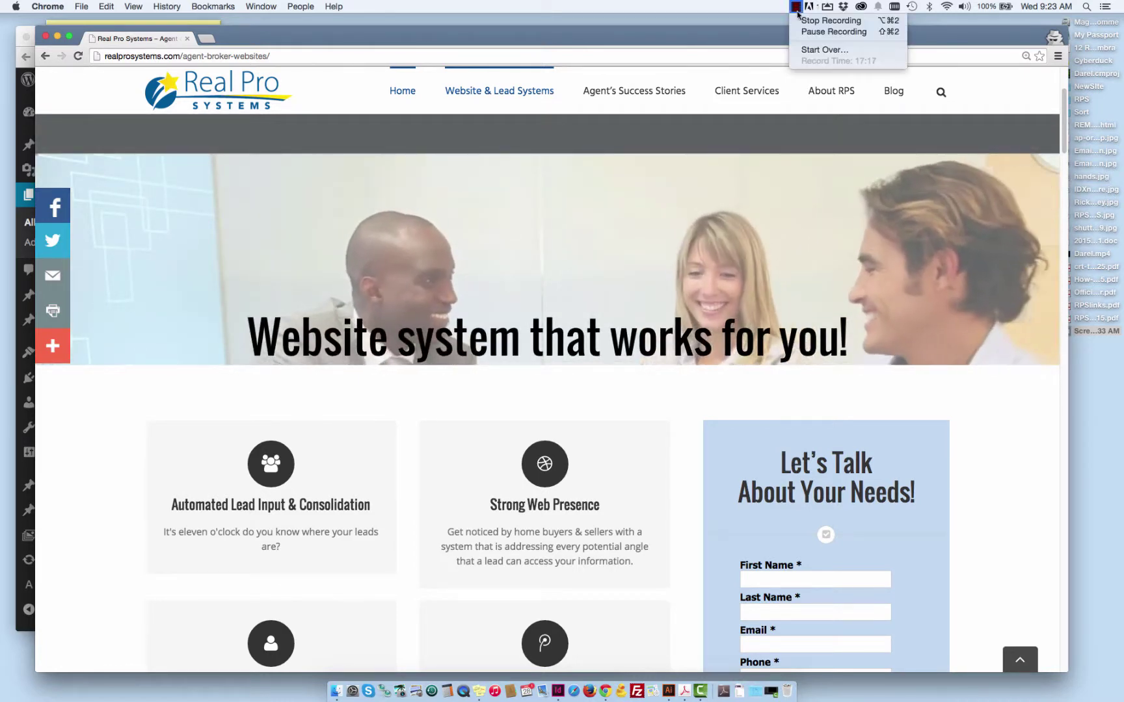